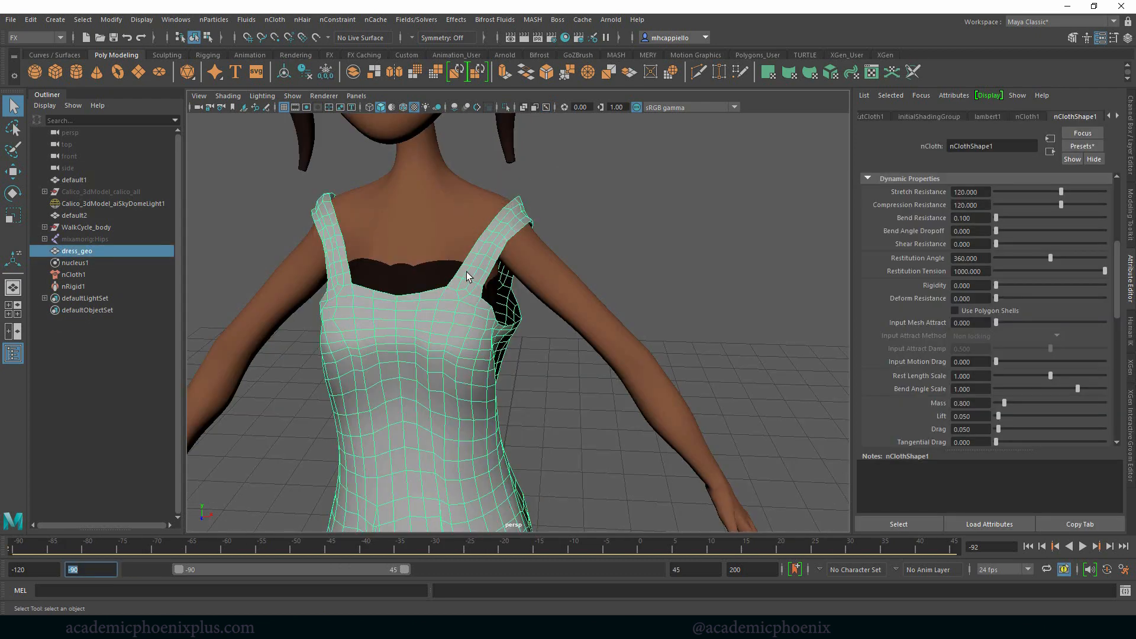
# Switch the dress to vertex mode and select the vertices of both shoulder straps, front and back
pyautogui.scroll(-3, 467, 276)
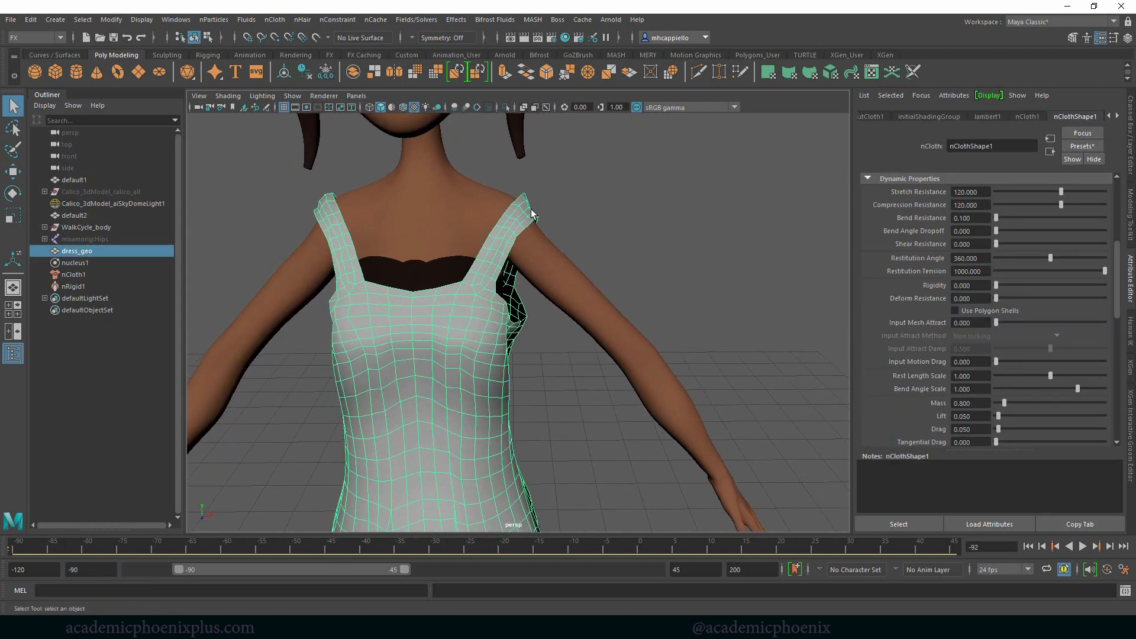
pyautogui.moveTo(522, 215); pyautogui.dragTo(473, 217, button='right')
pyautogui.moveTo(447, 168); pyautogui.dragTo(545, 276)
pyautogui.keyDown('alt'); pyautogui.moveTo(613, 282); pyautogui.dragTo(682, 246); pyautogui.keyUp('alt')
pyautogui.keyDown('ctrl'); pyautogui.keyDown('shift'); pyautogui.moveTo(508, 229); pyautogui.dragTo(546, 261); pyautogui.keyUp('shift'); pyautogui.keyUp('ctrl')
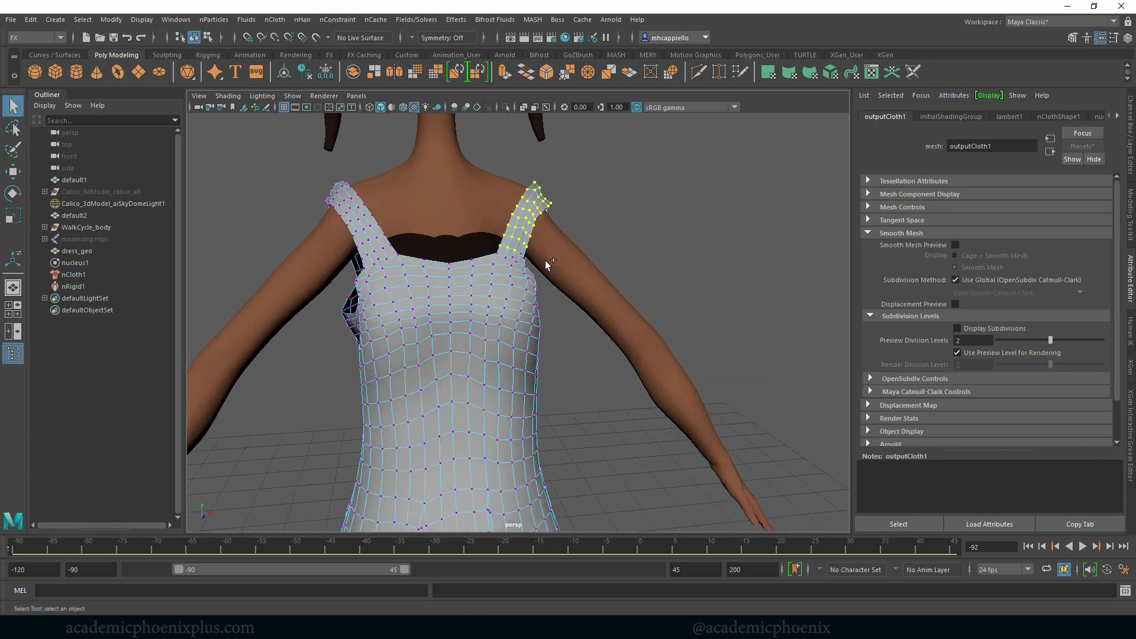
pyautogui.keyDown('alt'); pyautogui.moveTo(726, 225); pyautogui.dragTo(514, 270); pyautogui.keyUp('alt')
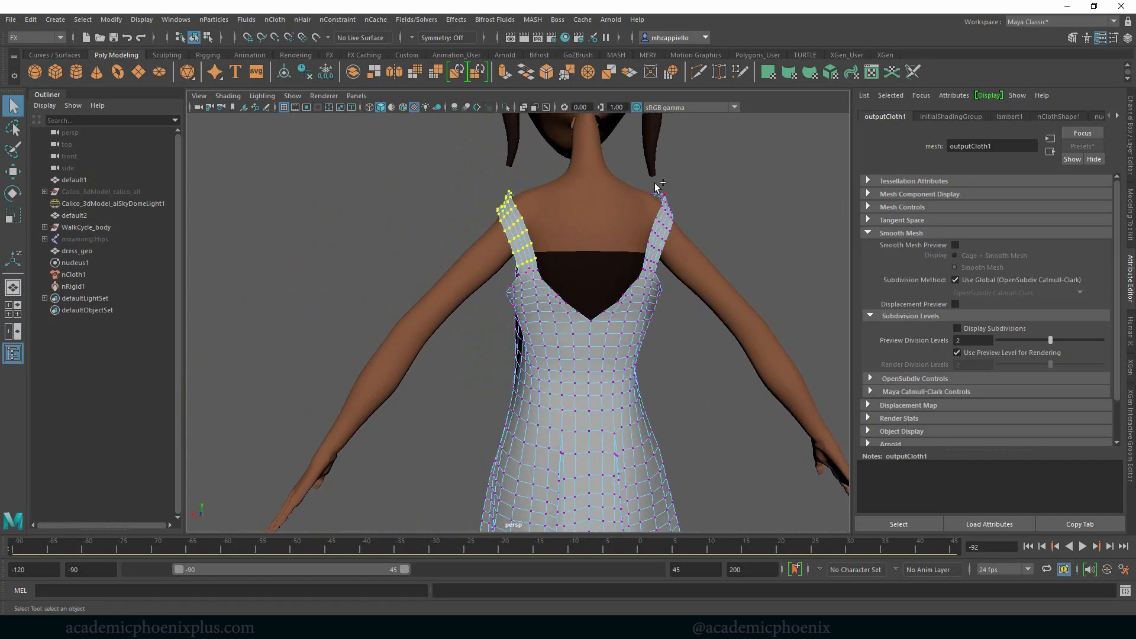
pyautogui.keyDown('ctrl'); pyautogui.keyDown('shift'); pyautogui.moveTo(653, 194); pyautogui.dragTo(697, 264); pyautogui.keyUp('shift'); pyautogui.keyUp('ctrl')
# Refine the vertex selection so it covers only the two shoulder straps, undoing the accidental selection of the body
pyautogui.keyDown('alt'); pyautogui.moveTo(801, 239); pyautogui.dragTo(582, 321); pyautogui.keyUp('alt')
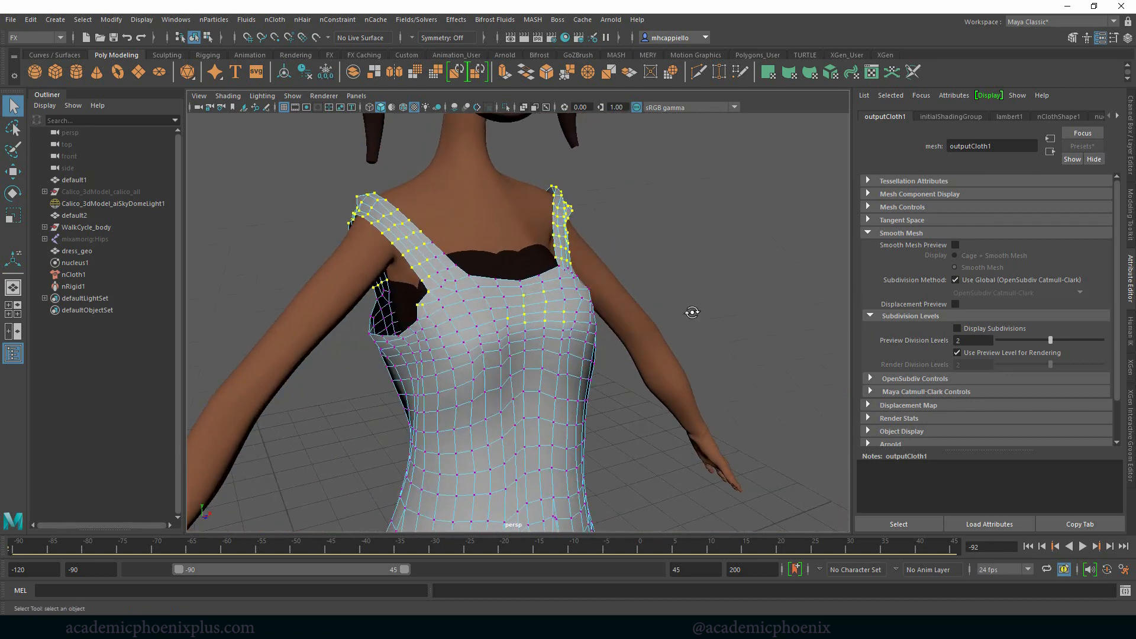
pyautogui.keyDown('alt'); pyautogui.moveTo(692, 312); pyautogui.dragTo(689, 355); pyautogui.keyUp('alt')
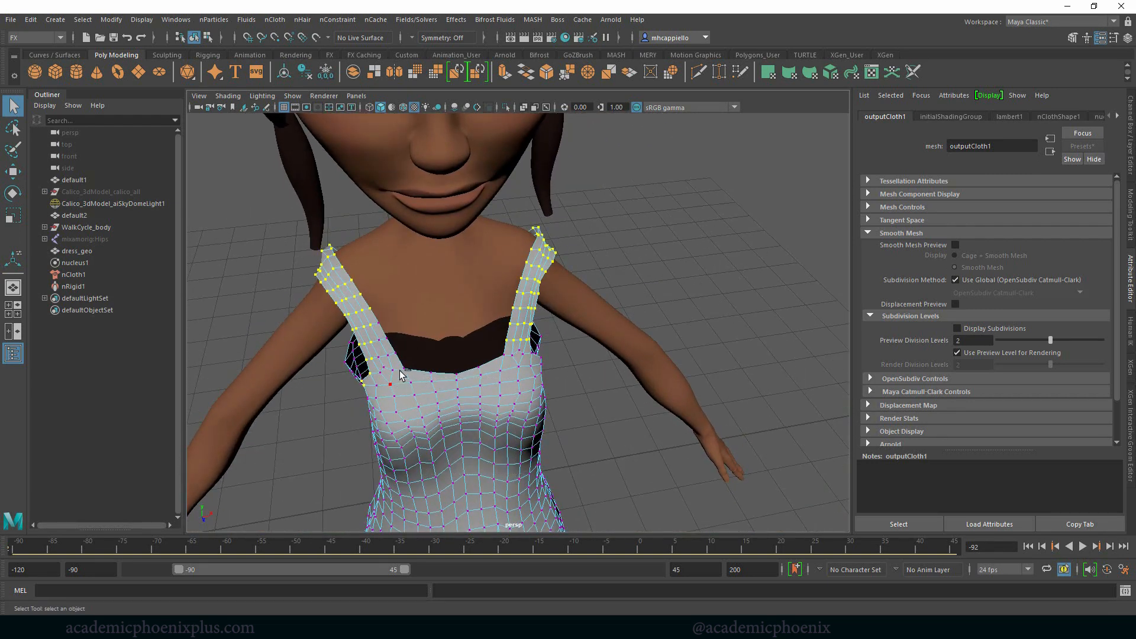
pyautogui.keyDown('alt'); pyautogui.moveTo(428, 298); pyautogui.dragTo(407, 242); pyautogui.keyUp('alt')
pyautogui.keyDown('ctrl'); pyautogui.keyDown('shift'); pyautogui.moveTo(352, 168); pyautogui.dragTo(418, 223); pyautogui.keyUp('shift'); pyautogui.keyUp('ctrl')
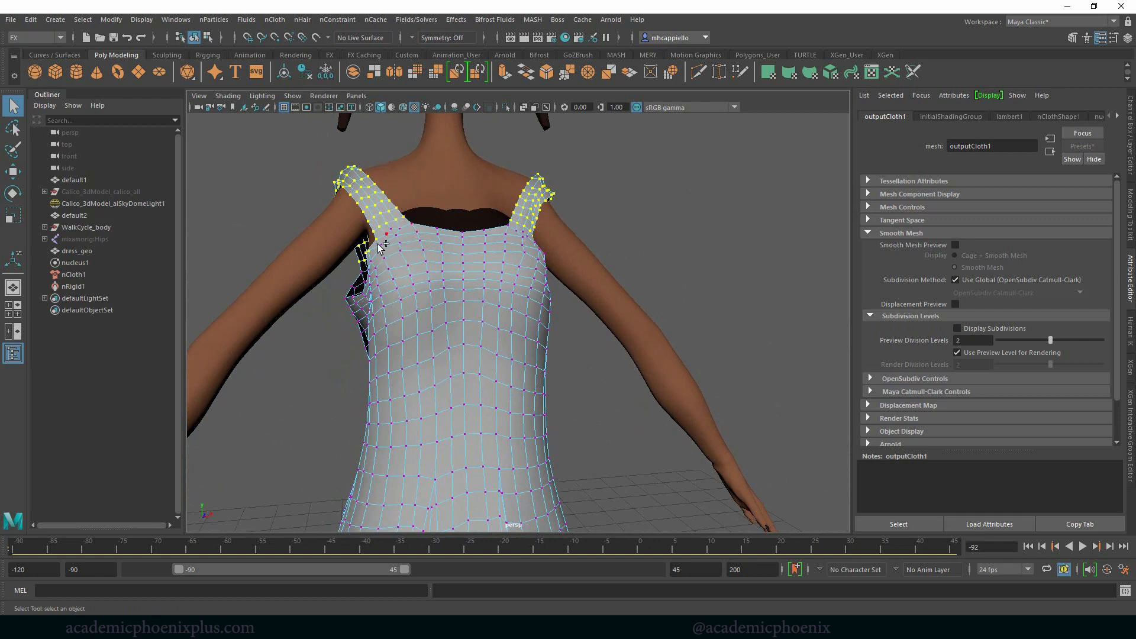
pyautogui.keyDown('alt'); pyautogui.moveTo(436, 299); pyautogui.dragTo(432, 324); pyautogui.keyUp('alt')
pyautogui.keyDown('alt'); pyautogui.moveTo(599, 346); pyautogui.dragTo(577, 359); pyautogui.keyUp('alt')
pyautogui.hotkey('ctrl', 'z')
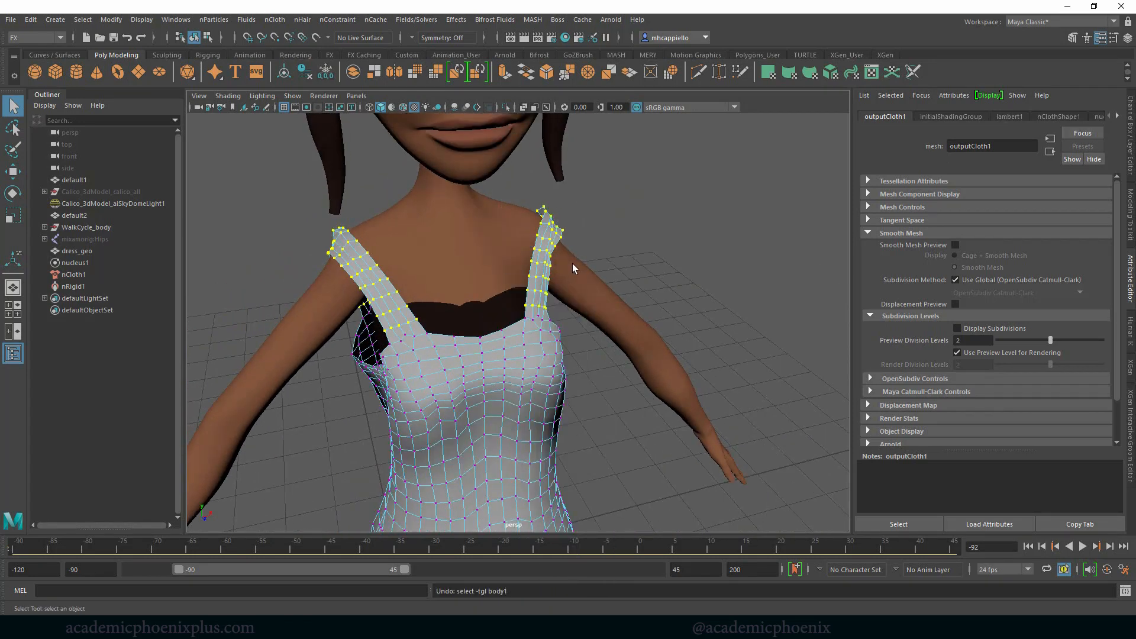
# Add the character's body to the selection and attach the strap vertices to it with a Point to Surface nConstraint
pyautogui.keyDown('shift'); pyautogui.click(456, 232); pyautogui.keyUp('shift')
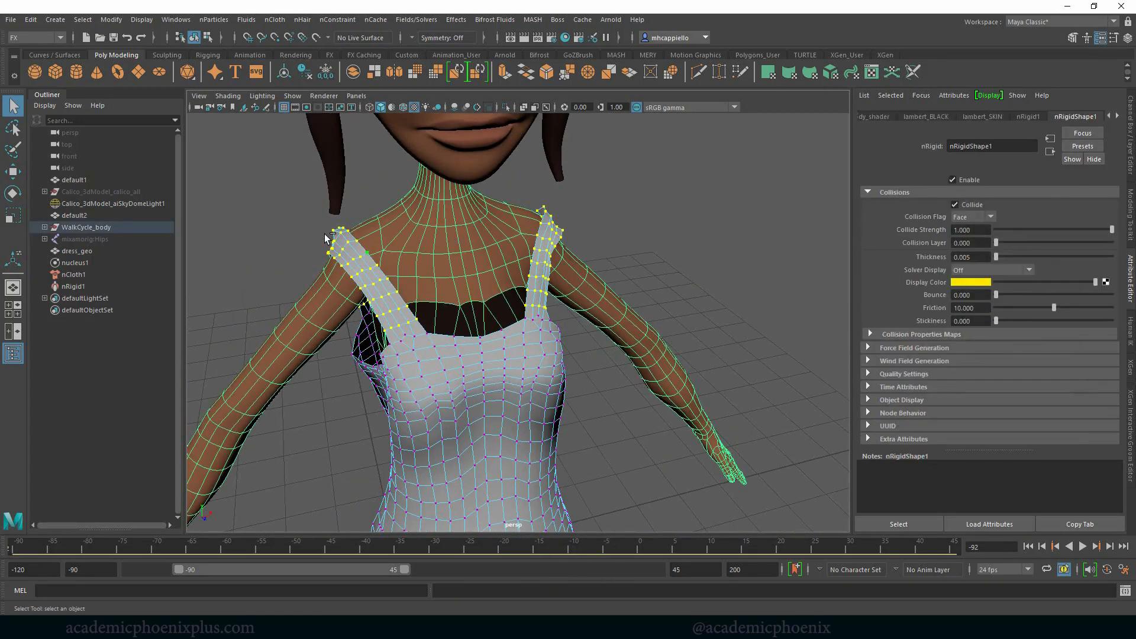
pyautogui.click(335, 19)
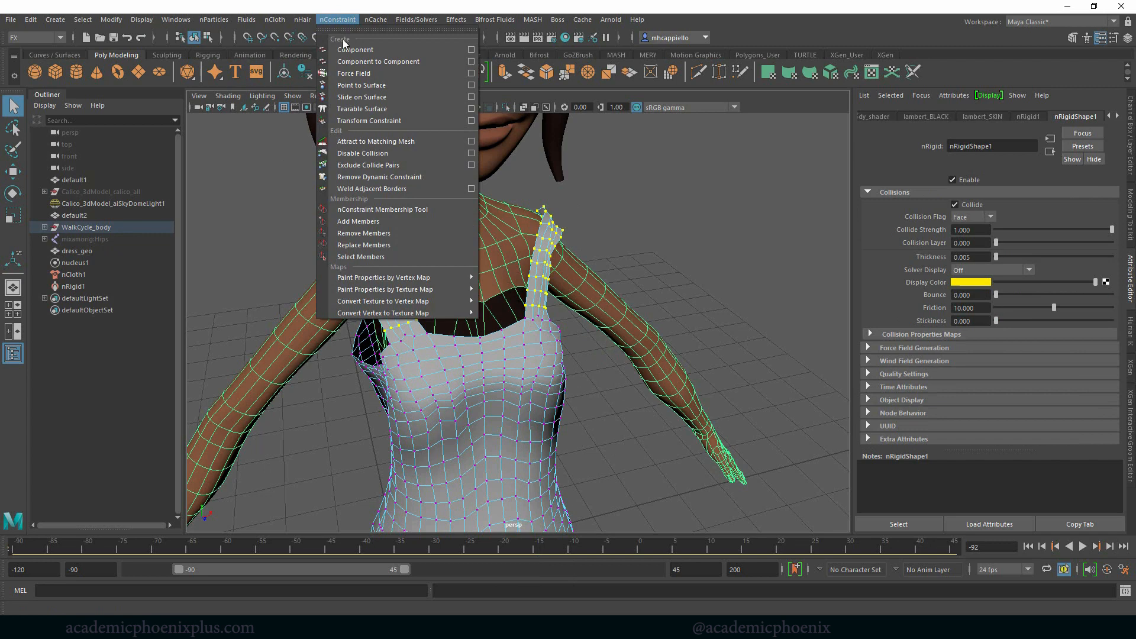
pyautogui.click(374, 88)
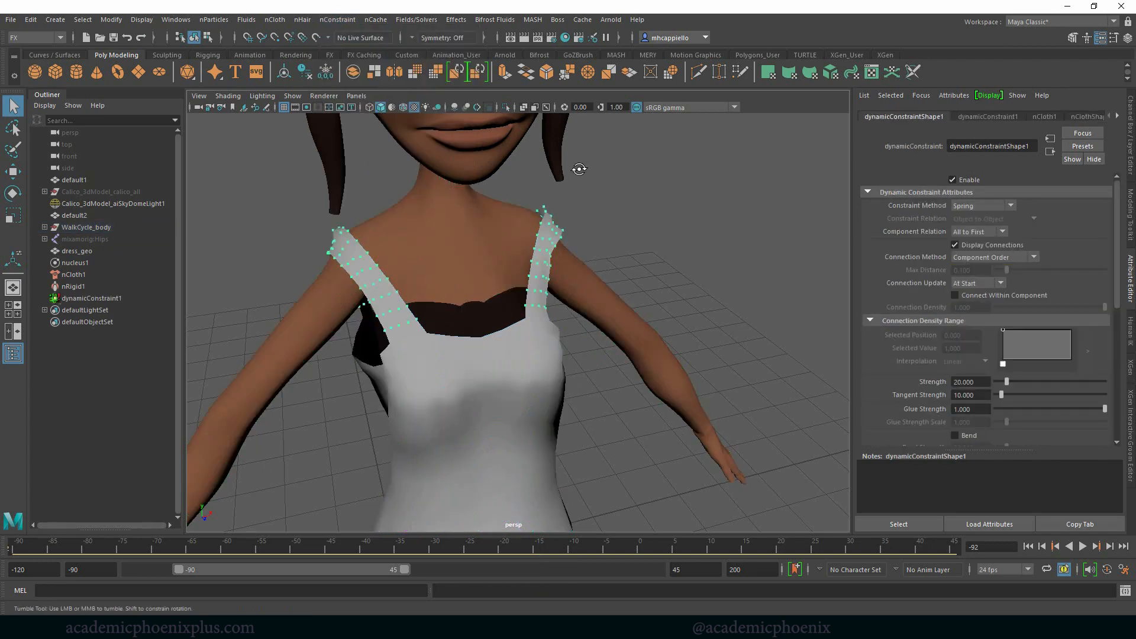
pyautogui.keyDown('alt'); pyautogui.moveTo(578, 170); pyautogui.dragTo(619, 162); pyautogui.keyUp('alt')
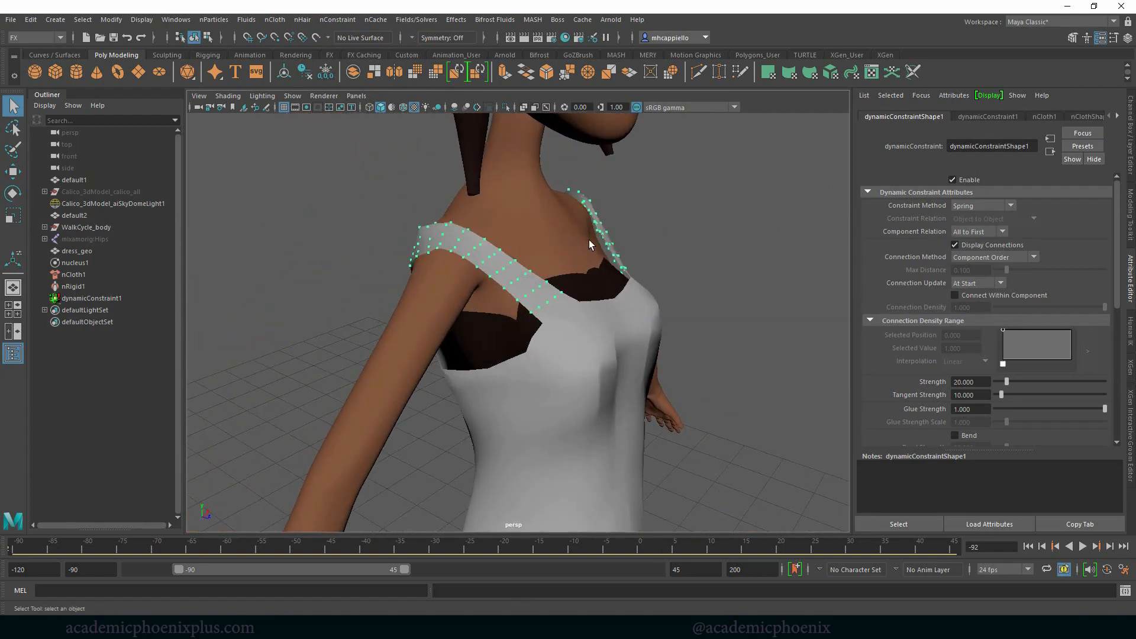
# Create a new nObject cache for dress_geo, replacing the existing cache file
pyautogui.keyDown('alt'); pyautogui.moveTo(827, 202); pyautogui.dragTo(553, 355); pyautogui.keyUp('alt')
pyautogui.click(553, 355)
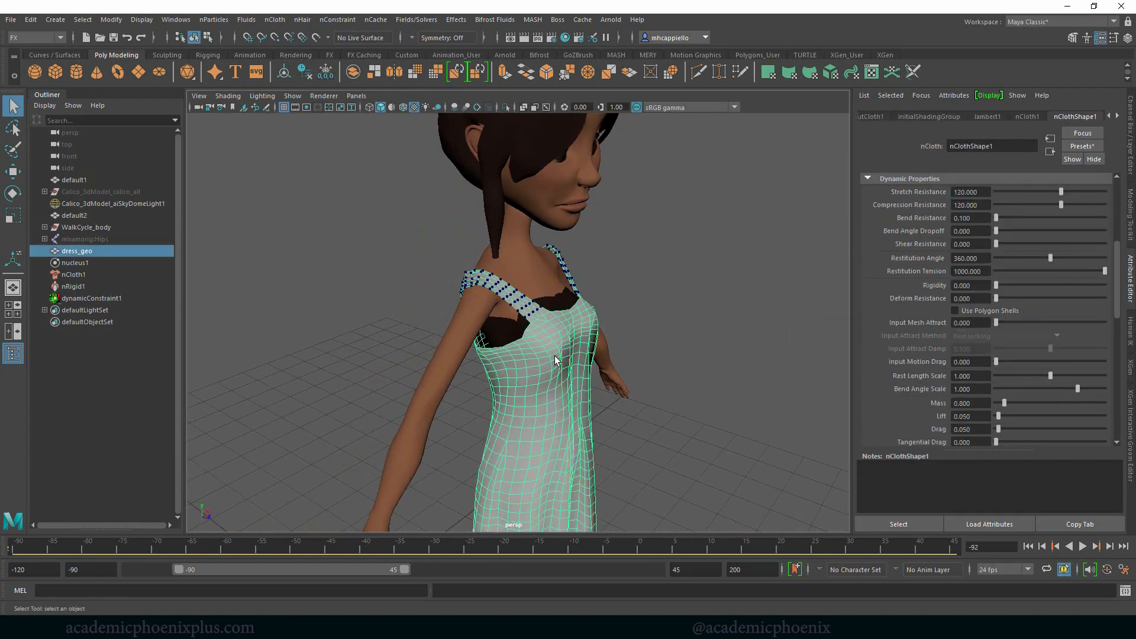
pyautogui.click(373, 19)
pyautogui.moveTo(462, 50)
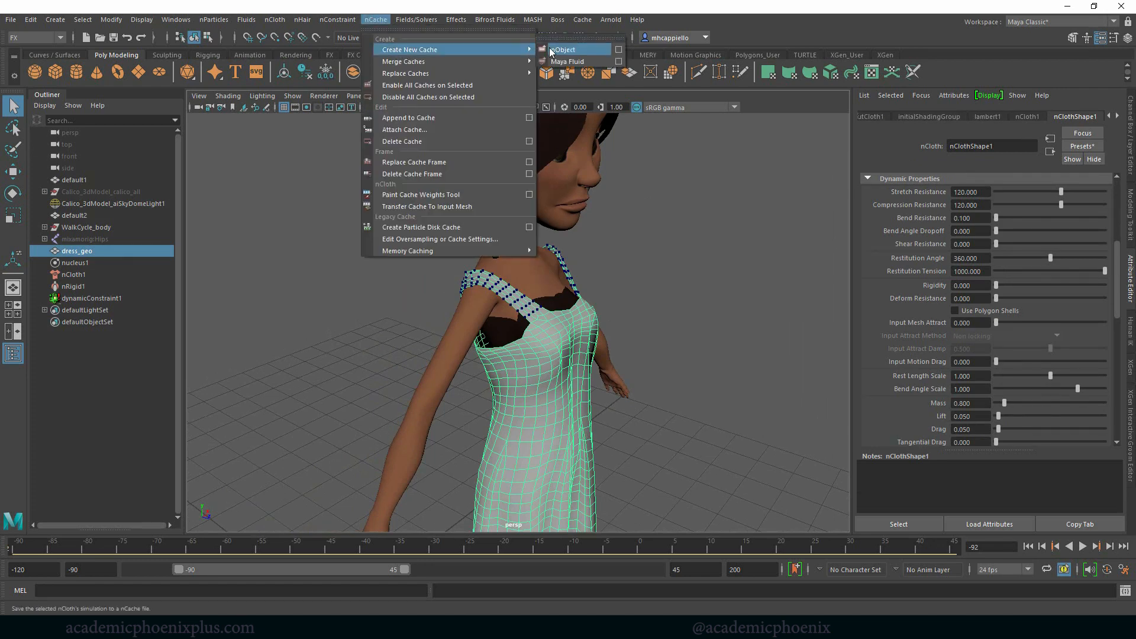
pyautogui.click(551, 50)
pyautogui.click(603, 322)
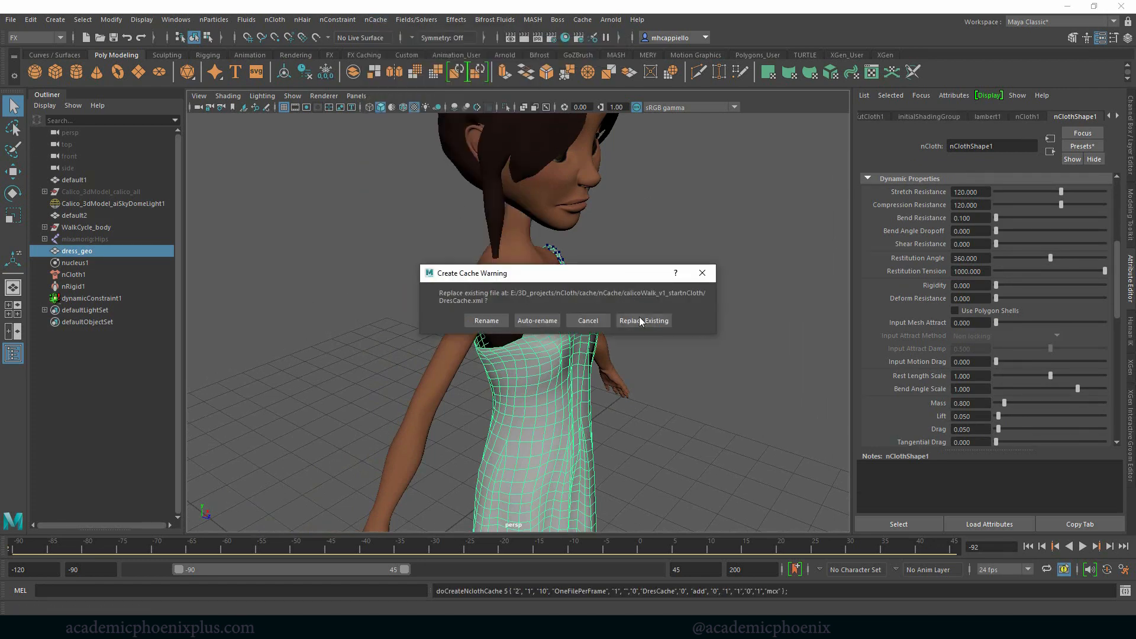
pyautogui.click(644, 319)
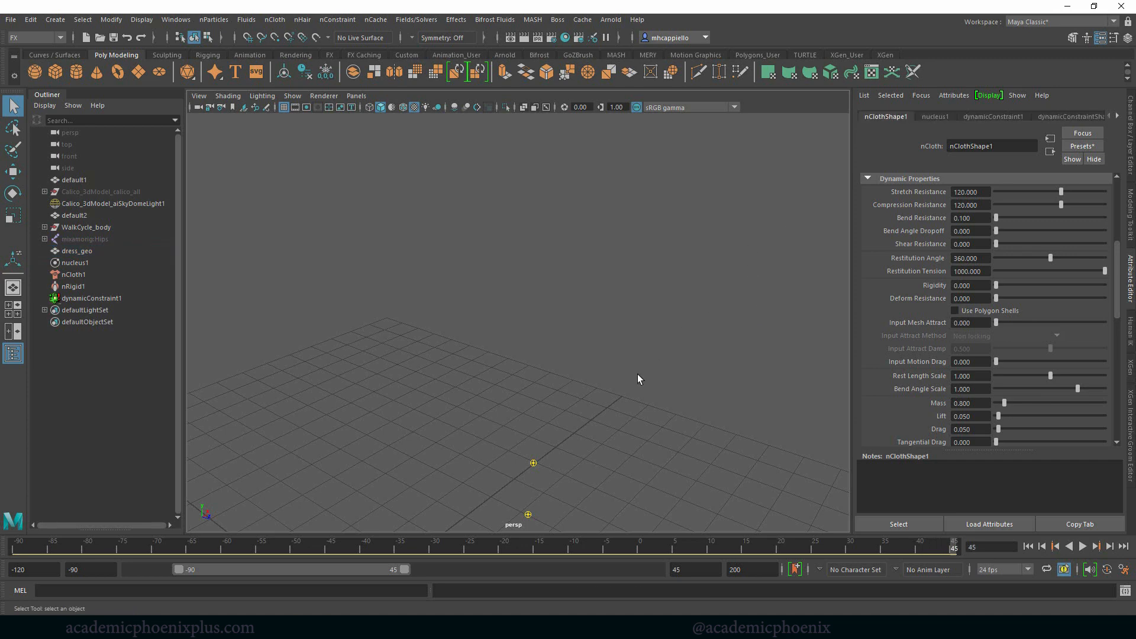
# Frame the character and hide dynamicConstraint1
pyautogui.keyDown('alt'); pyautogui.moveTo(562, 422); pyautogui.dragTo(444, 232); pyautogui.keyUp('alt')
pyautogui.scroll(10, 444, 233)
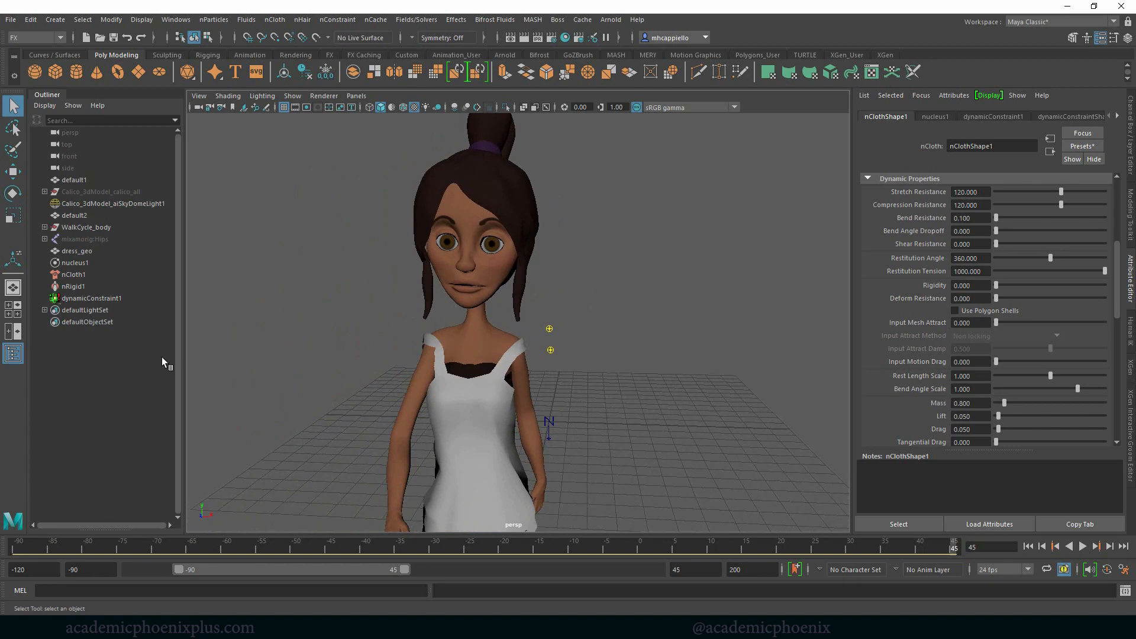
pyautogui.click(117, 300)
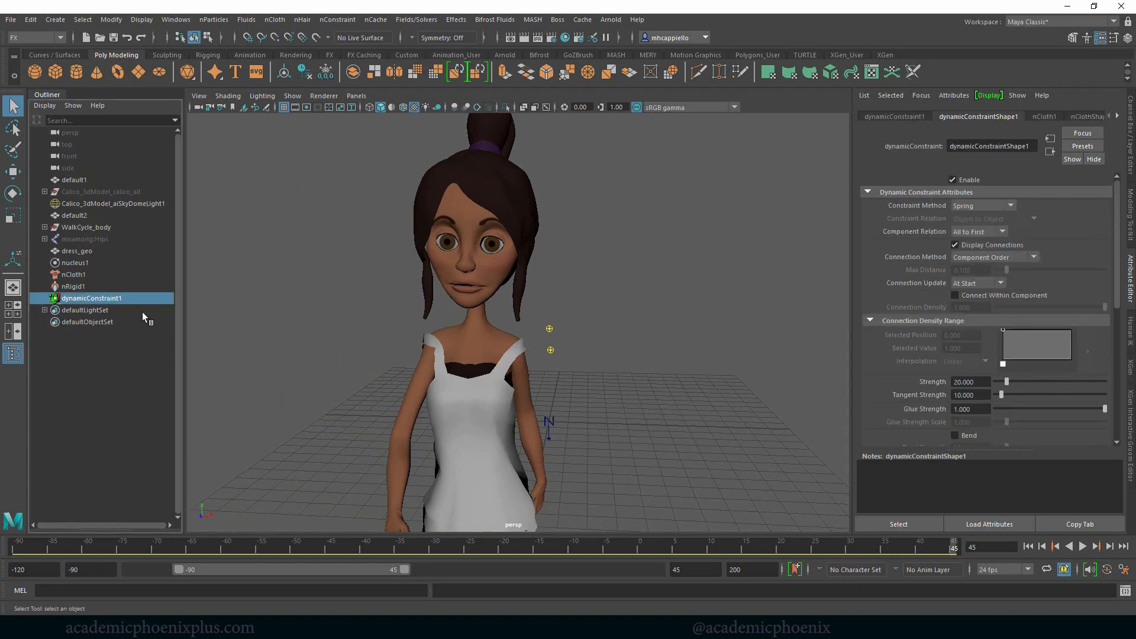
pyautogui.hotkey('ctrl', 'h')
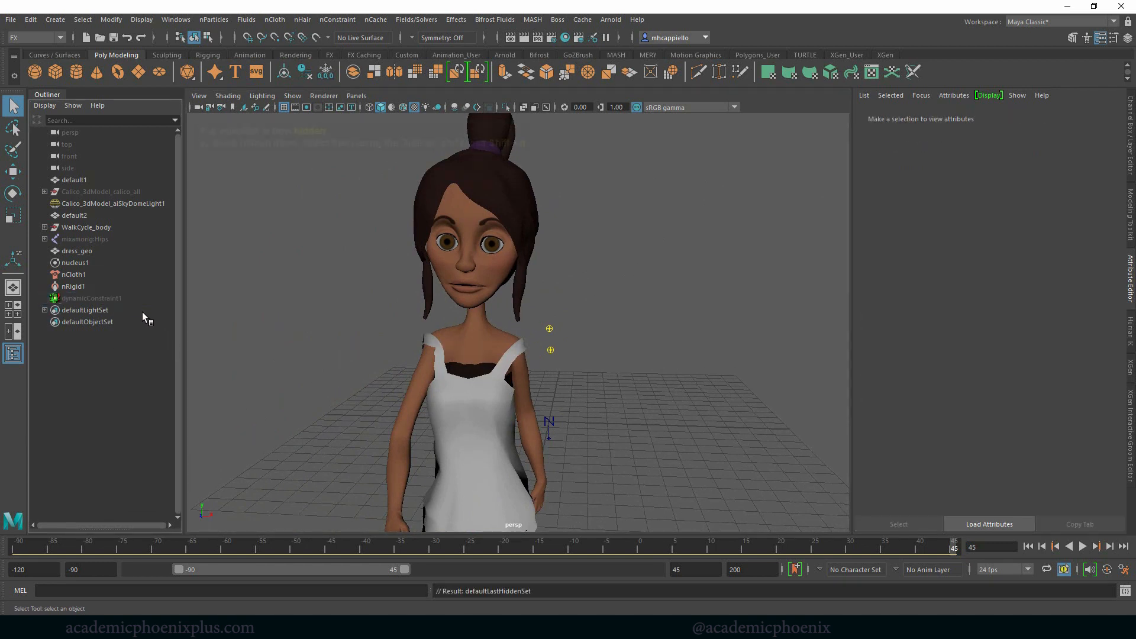
# Play the cached walk simulation from frame -90 and scrub ahead to about frame 8
pyautogui.moveTo(177, 544); pyautogui.dragTo(13, 539)
pyautogui.click(1083, 548)
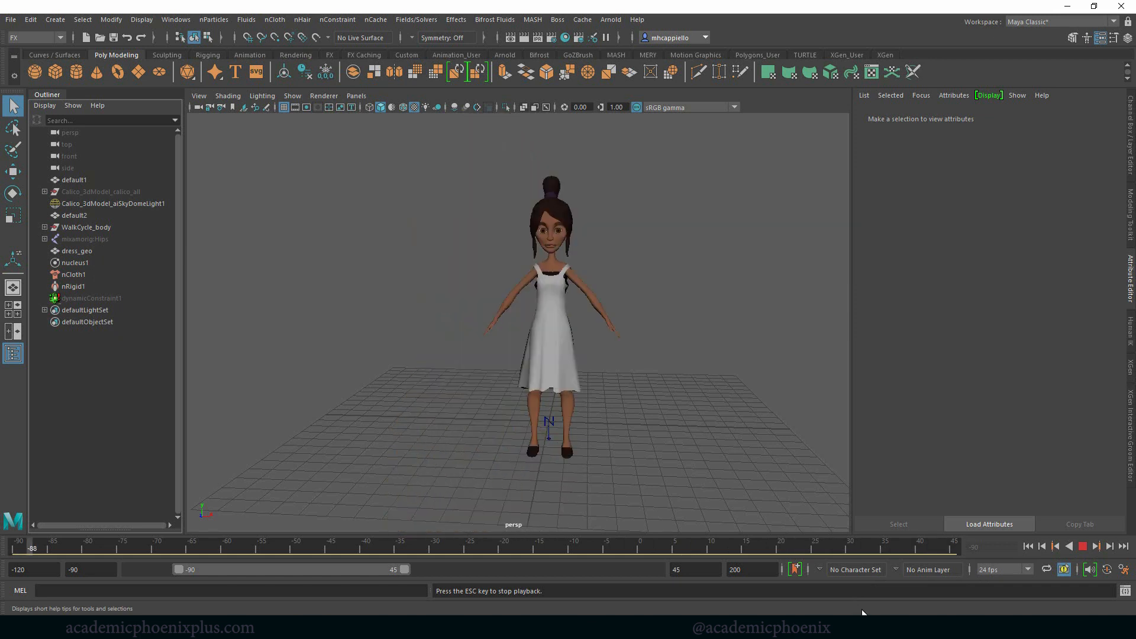
pyautogui.moveTo(568, 549)
pyautogui.mouseDown()
pyautogui.moveTo(518, 540)
pyautogui.moveTo(688, 552)
pyautogui.mouseUp()
# Examine from several angles how the dress straps, skirt and hands behave between about frames 5 and 19
pyautogui.moveTo(621, 385)
pyautogui.keyDown('alt'); pyautogui.mouseDown(button='right')
pyautogui.moveTo(681, 432)
pyautogui.moveTo(754, 444)
pyautogui.mouseUp(button='right'); pyautogui.keyUp('alt')
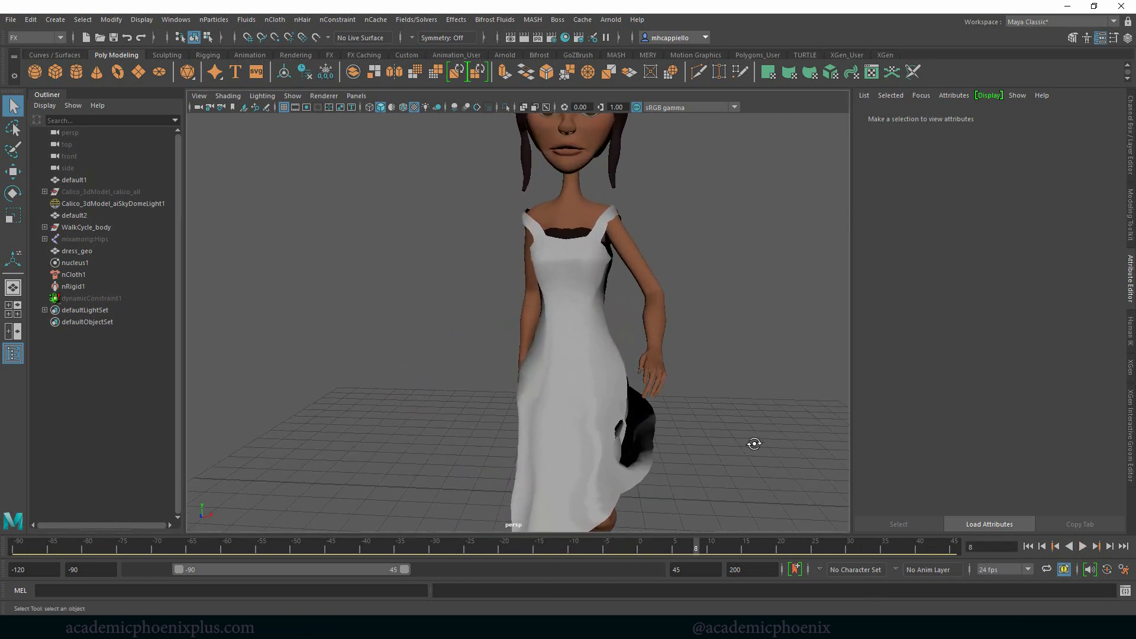
pyautogui.keyDown('alt'); pyautogui.moveTo(754, 444); pyautogui.dragTo(725, 438); pyautogui.keyUp('alt')
pyautogui.moveTo(687, 549)
pyautogui.mouseDown()
pyautogui.moveTo(636, 542)
pyautogui.moveTo(660, 545)
pyautogui.mouseUp()
pyautogui.keyDown('alt'); pyautogui.moveTo(726, 468); pyautogui.dragTo(721, 422); pyautogui.keyUp('alt')
pyautogui.keyDown('alt'); pyautogui.moveTo(678, 383); pyautogui.dragTo(606, 407); pyautogui.keyUp('alt')
pyautogui.click(668, 547)
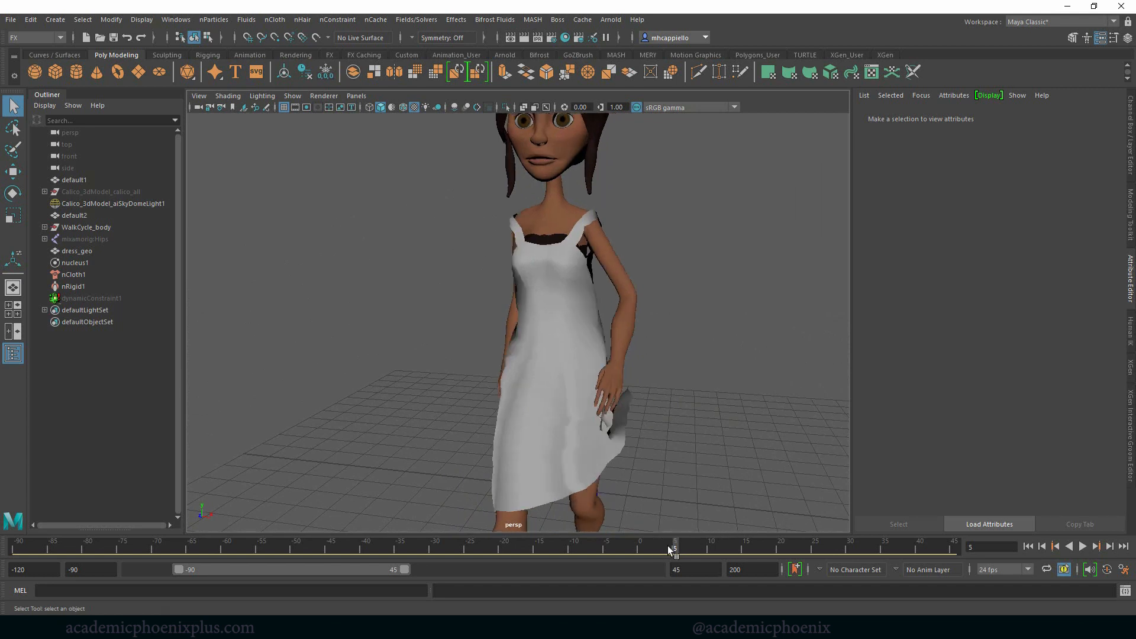
pyautogui.moveTo(700, 541); pyautogui.dragTo(773, 542)
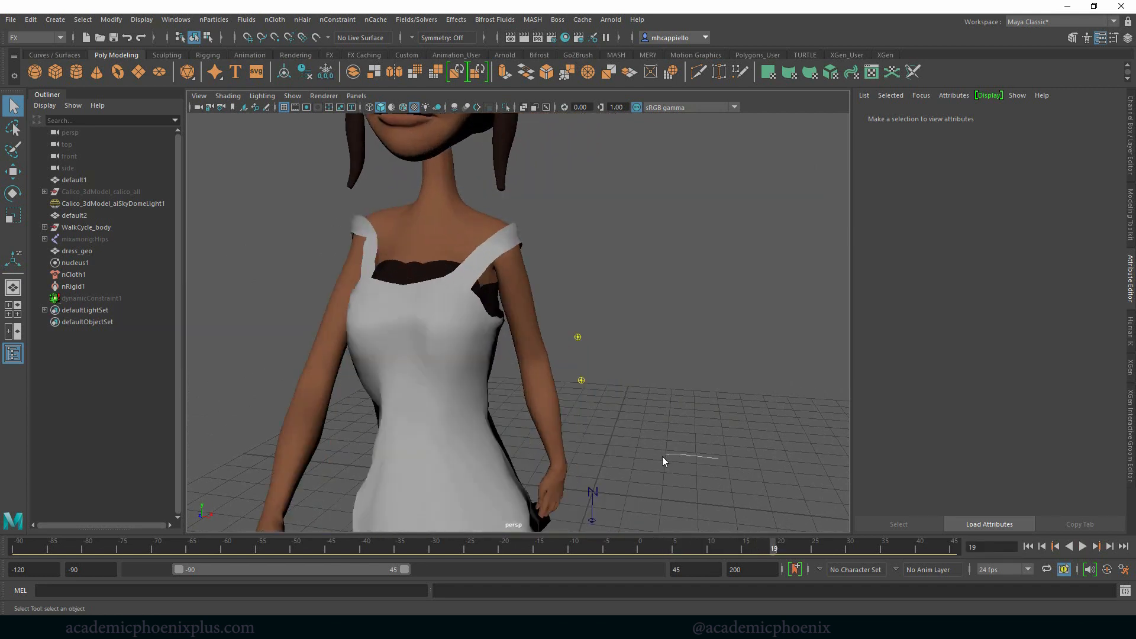
pyautogui.keyDown('alt'); pyautogui.moveTo(662, 456); pyautogui.dragTo(642, 446); pyautogui.keyUp('alt')
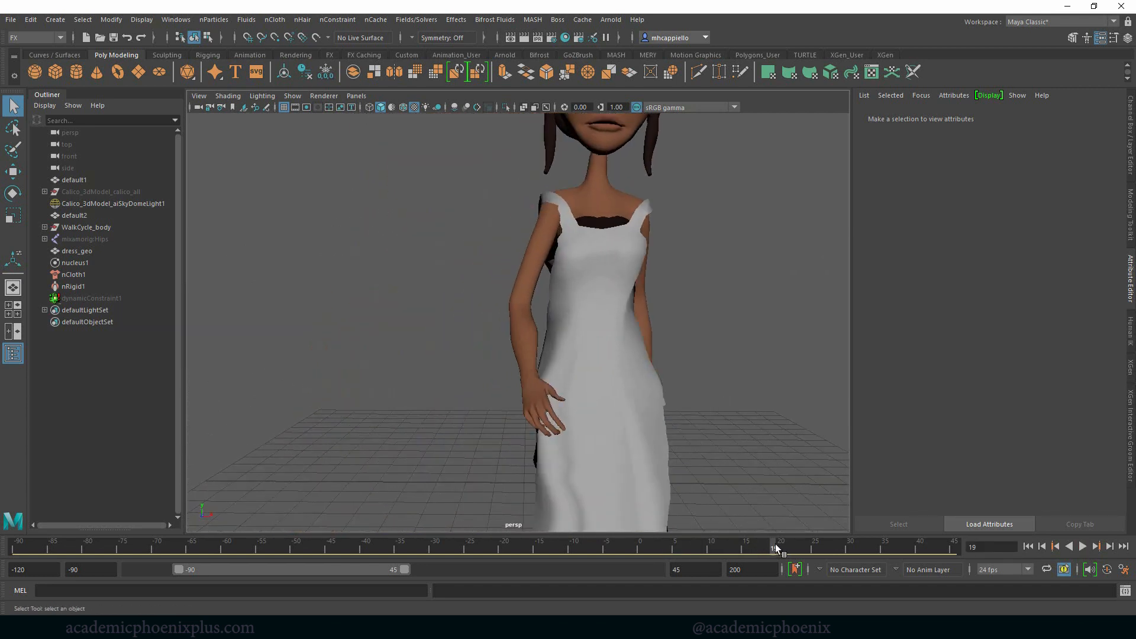
pyautogui.moveTo(775, 547); pyautogui.dragTo(722, 542)
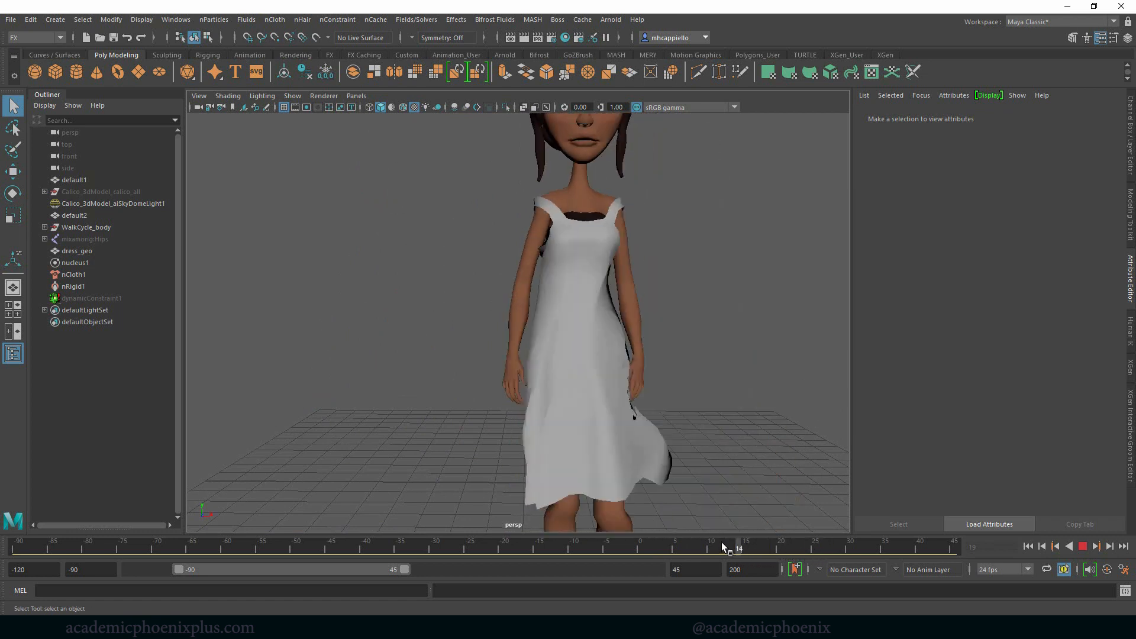
pyautogui.keyDown('alt'); pyautogui.moveTo(748, 408); pyautogui.dragTo(718, 413); pyautogui.keyUp('alt')
pyautogui.keyDown('alt'); pyautogui.moveTo(692, 408); pyautogui.dragTo(765, 422, button='right'); pyautogui.keyUp('alt')
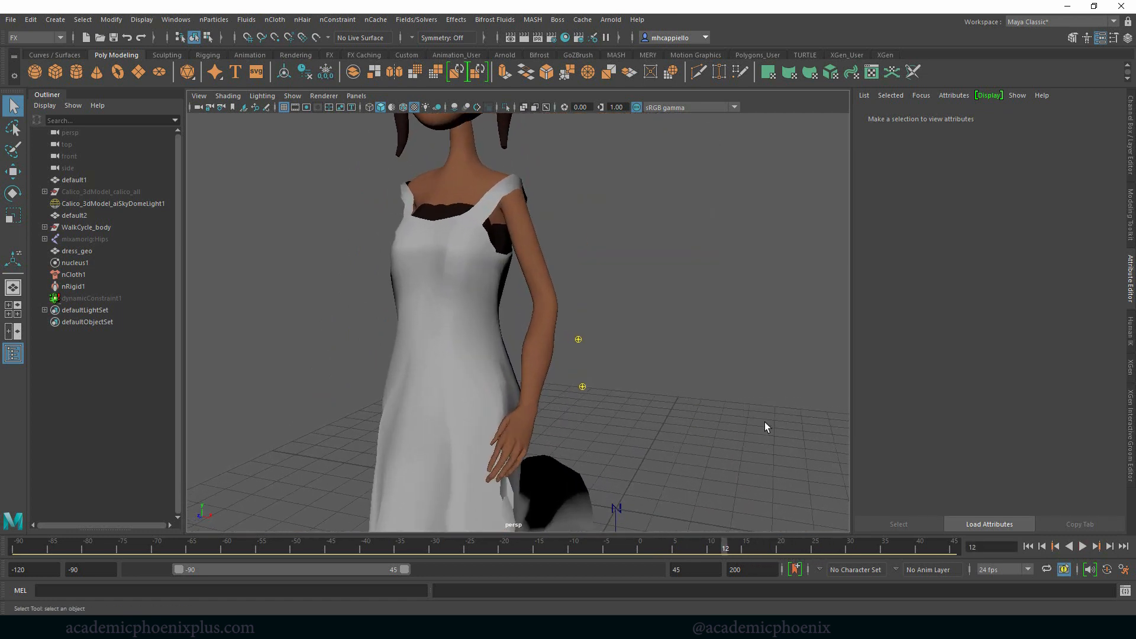
# Unhide the mixamorig:Hips skeleton and enable the display of joints in the viewport
pyautogui.click(89, 239)
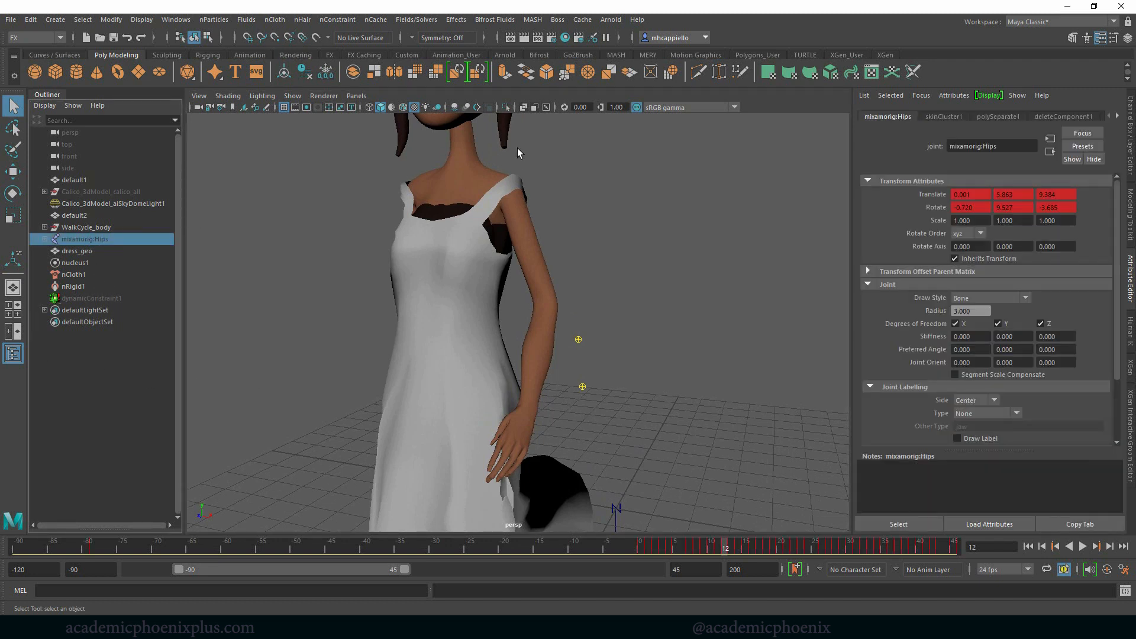
pyautogui.hotkey('shift', 'h')
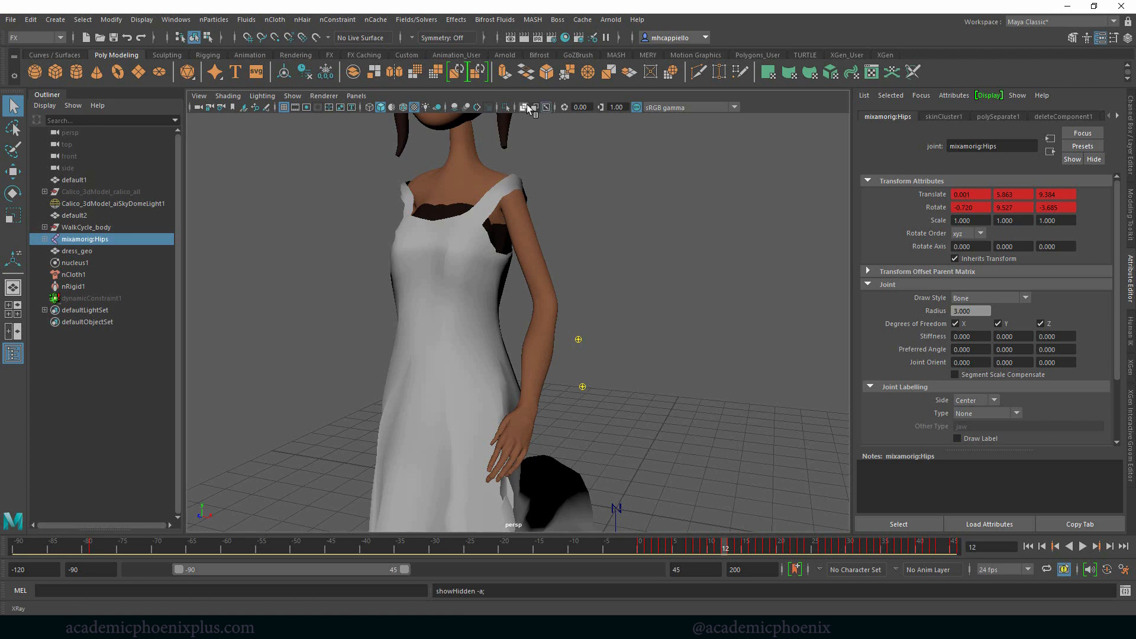
pyautogui.rightClick(319, 108)
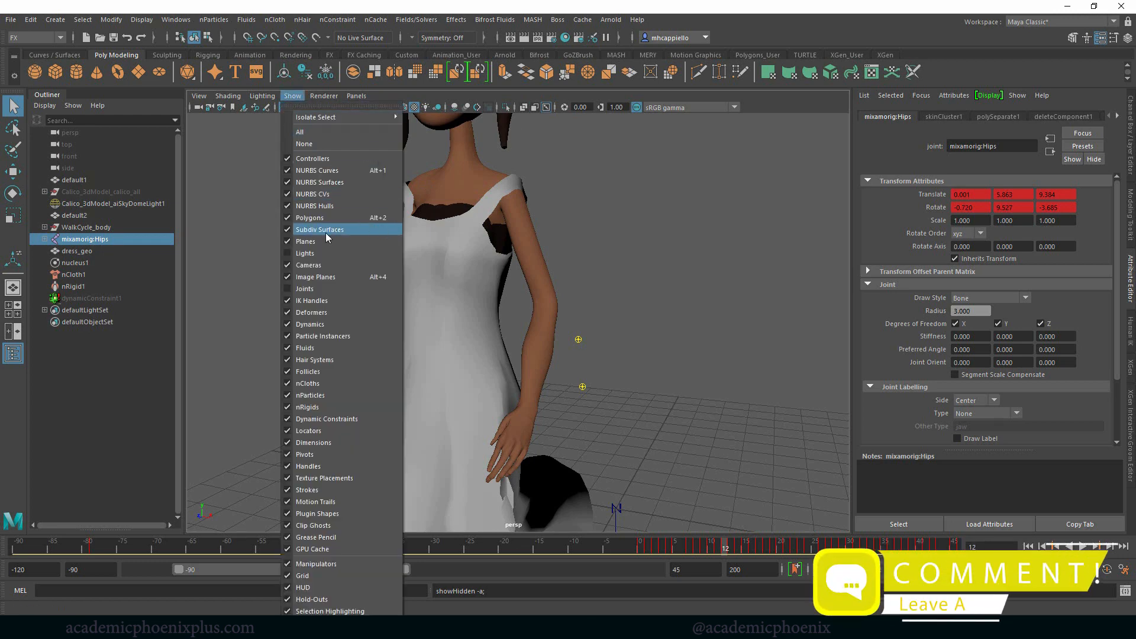
pyautogui.click(309, 286)
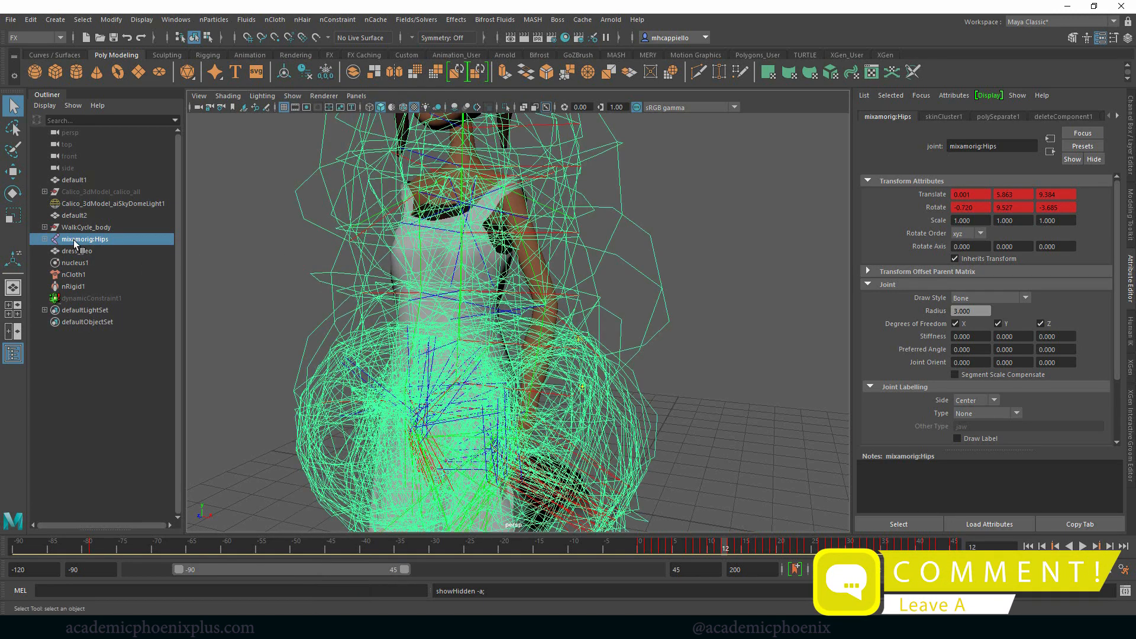
# Select the entire mixamorig:Hips hierarchy with the MEL command select -hi, set the joints' Radius to 0.2, and clear the selection
pyautogui.click(79, 591)
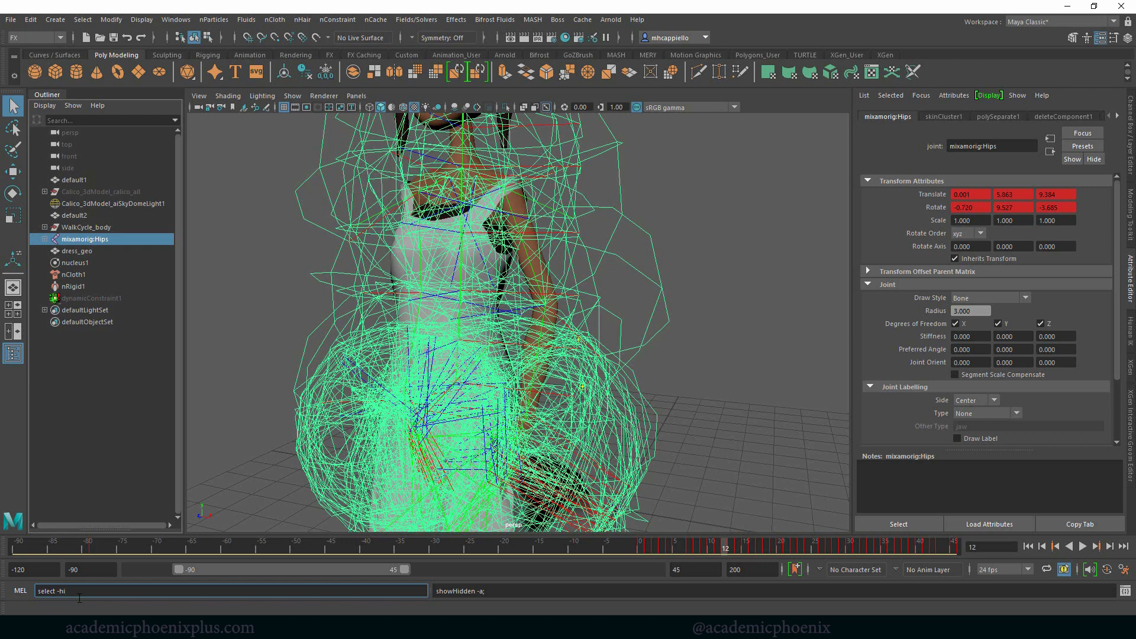
pyautogui.press('Return')
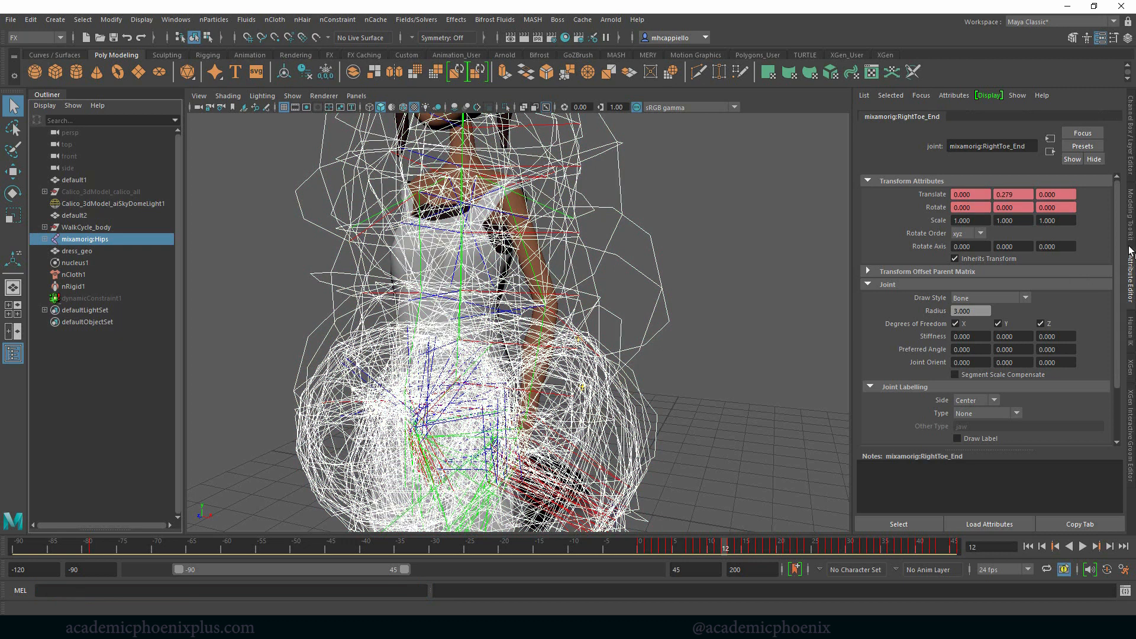
pyautogui.click(1131, 153)
pyautogui.click(1104, 223)
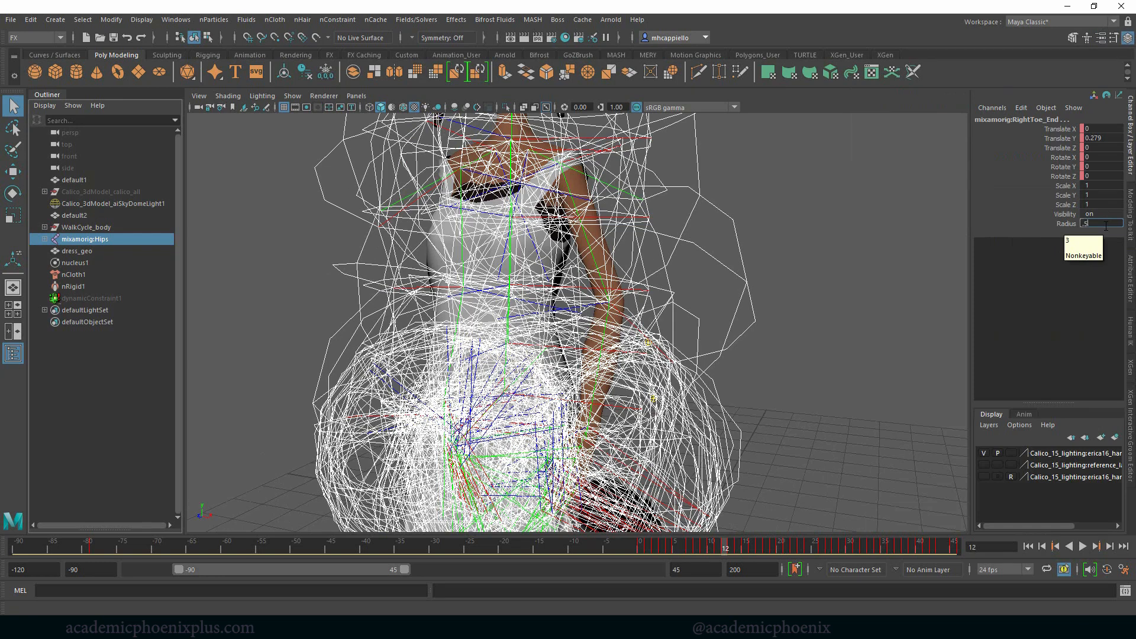
pyautogui.press('Return')
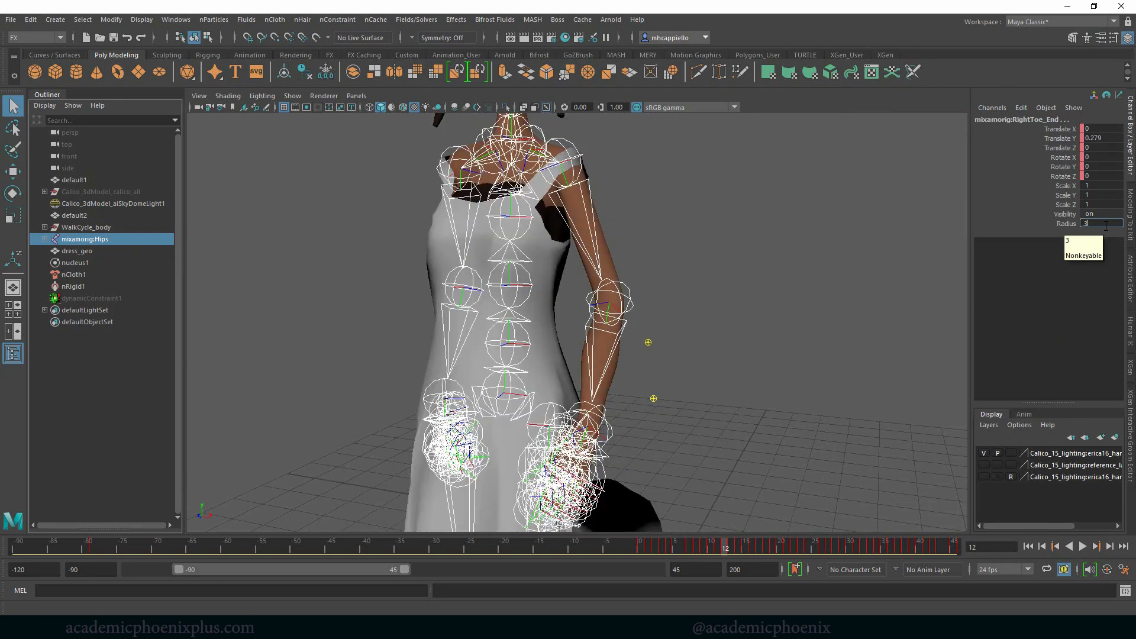
pyautogui.write('.3')
pyautogui.press('Return')
pyautogui.press('Return')
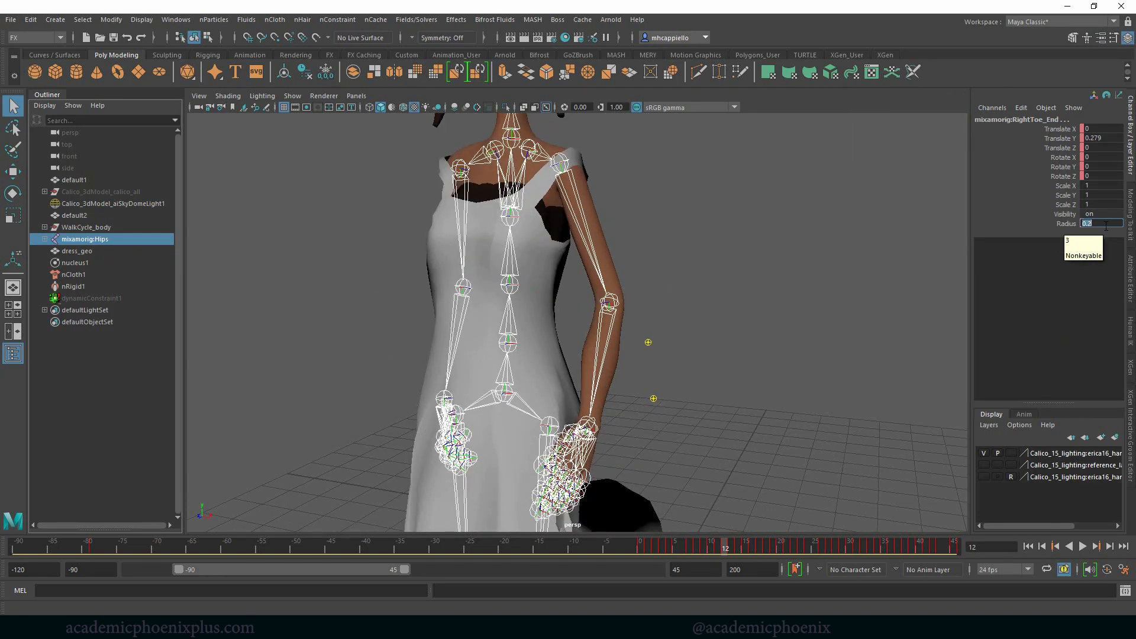
pyautogui.click(727, 238)
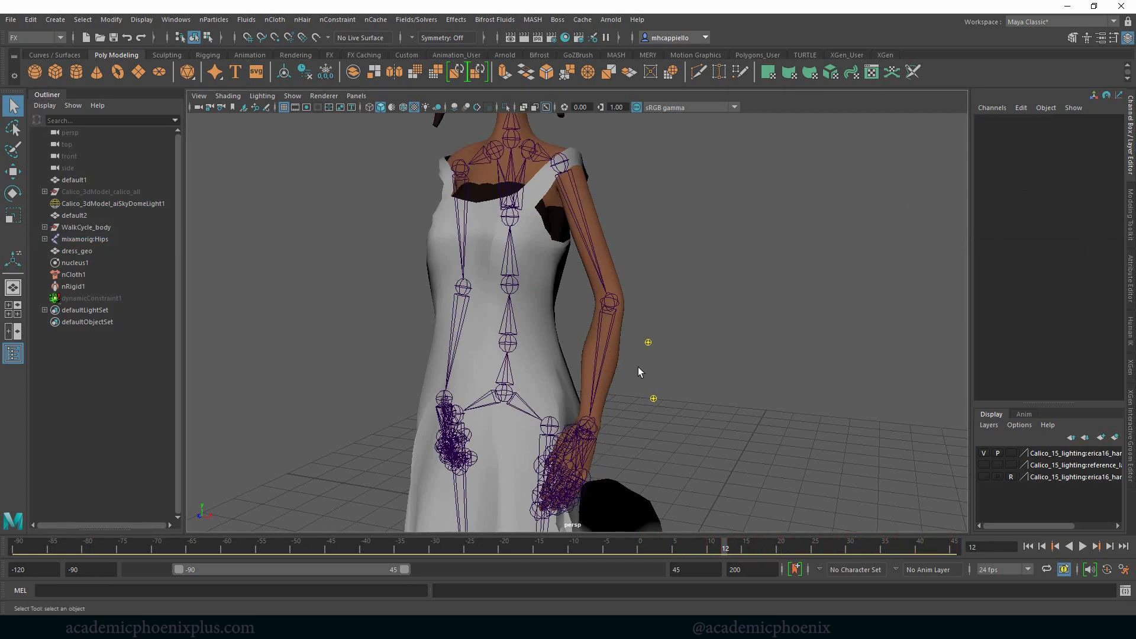
# Rotate the mixamorig:LeftArm joint away from the dress at frame 0, to about 31.4, 4.5, -16.3, and set a key
pyautogui.moveTo(719, 551); pyautogui.dragTo(717, 551)
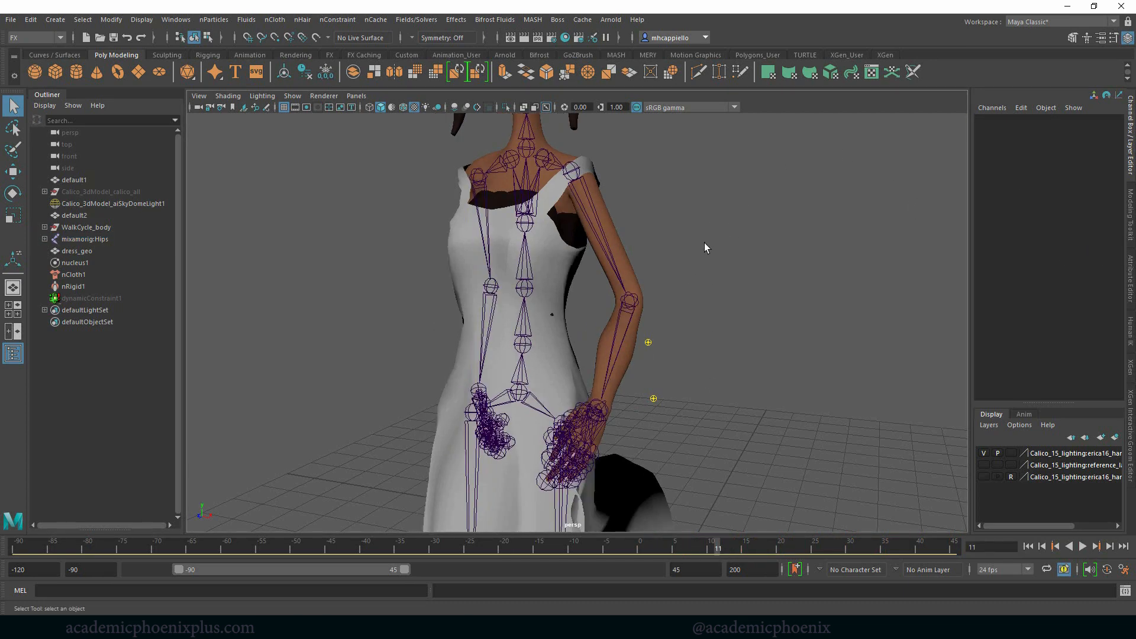
pyautogui.click(578, 172)
pyautogui.keyDown('alt'); pyautogui.moveTo(728, 422); pyautogui.dragTo(807, 414); pyautogui.keyUp('alt')
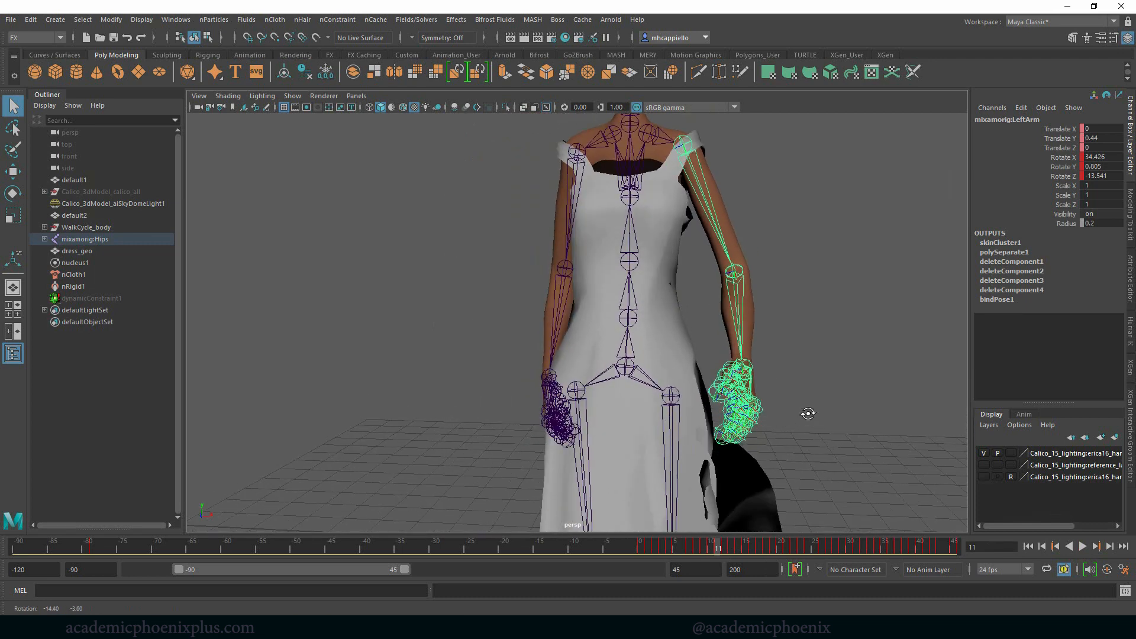
pyautogui.moveTo(719, 546); pyautogui.dragTo(640, 546)
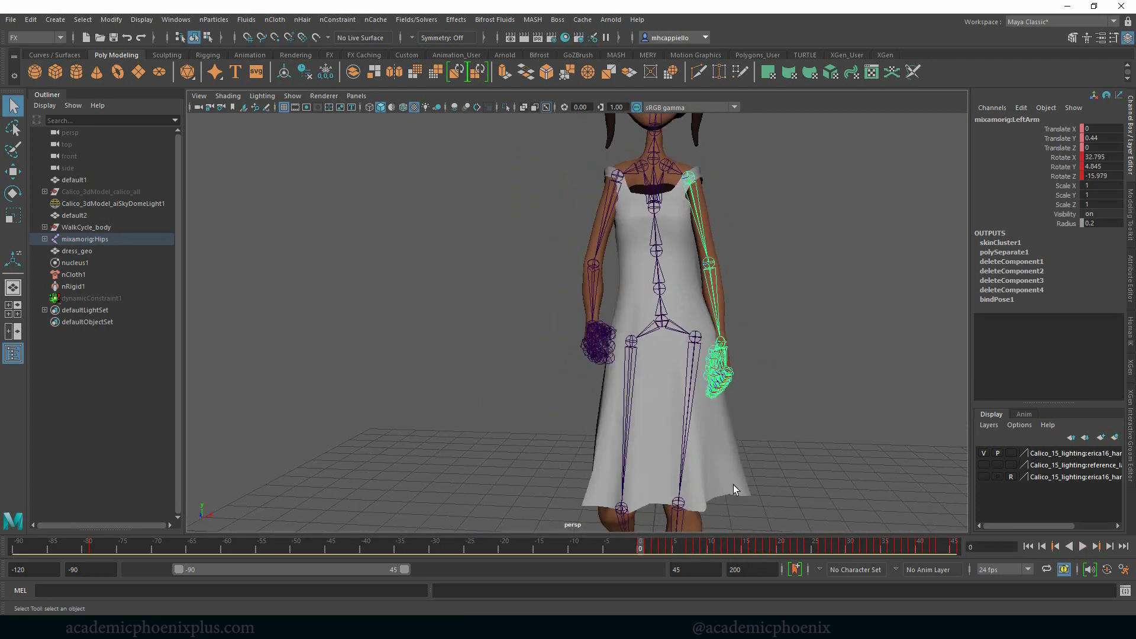
pyautogui.keyDown('alt'); pyautogui.moveTo(733, 485); pyautogui.dragTo(864, 397); pyautogui.keyUp('alt')
pyautogui.keyDown('alt'); pyautogui.moveTo(884, 401); pyautogui.dragTo(853, 374); pyautogui.keyUp('alt')
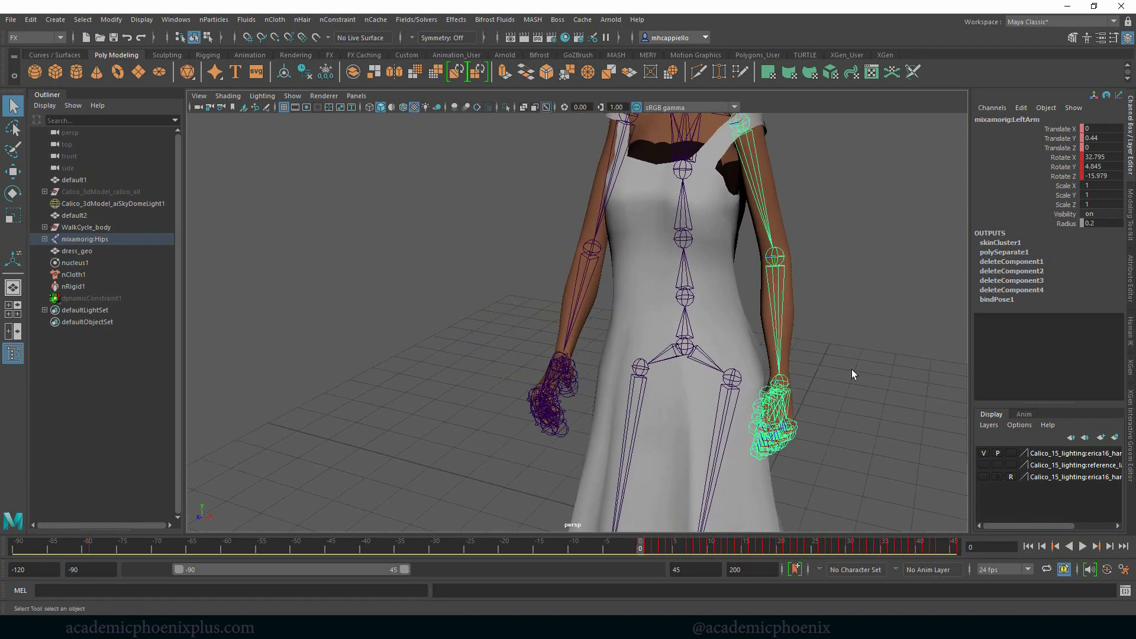
pyautogui.press('e')
pyautogui.moveTo(779, 157); pyautogui.dragTo(778, 178)
pyautogui.press('s')
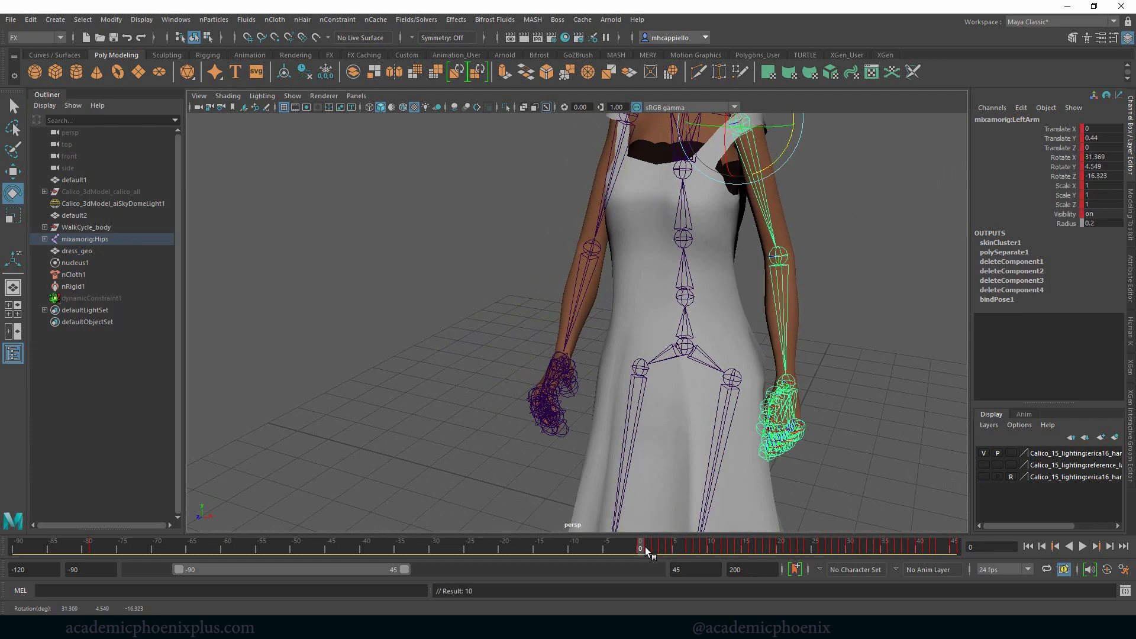
# Rotate the left arm joint slightly outward from the dress at frames 1, 2 and 3, keying each pose
pyautogui.click(646, 547)
pyautogui.moveTo(769, 157); pyautogui.dragTo(773, 157)
pyautogui.press('s')
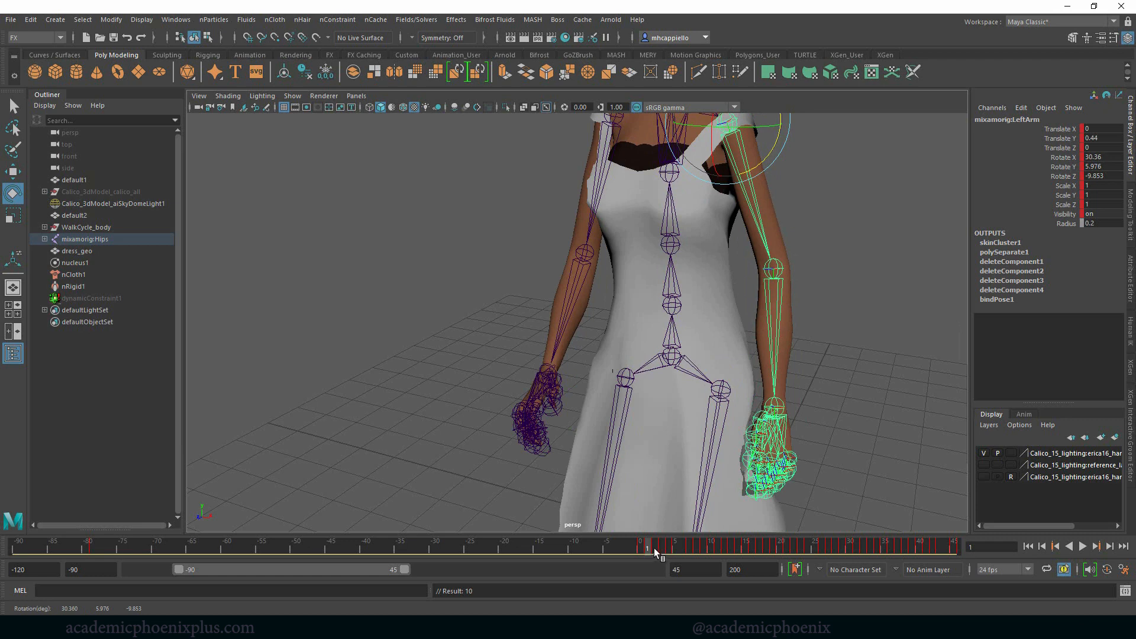
pyautogui.click(655, 548)
pyautogui.moveTo(758, 160); pyautogui.dragTo(742, 145)
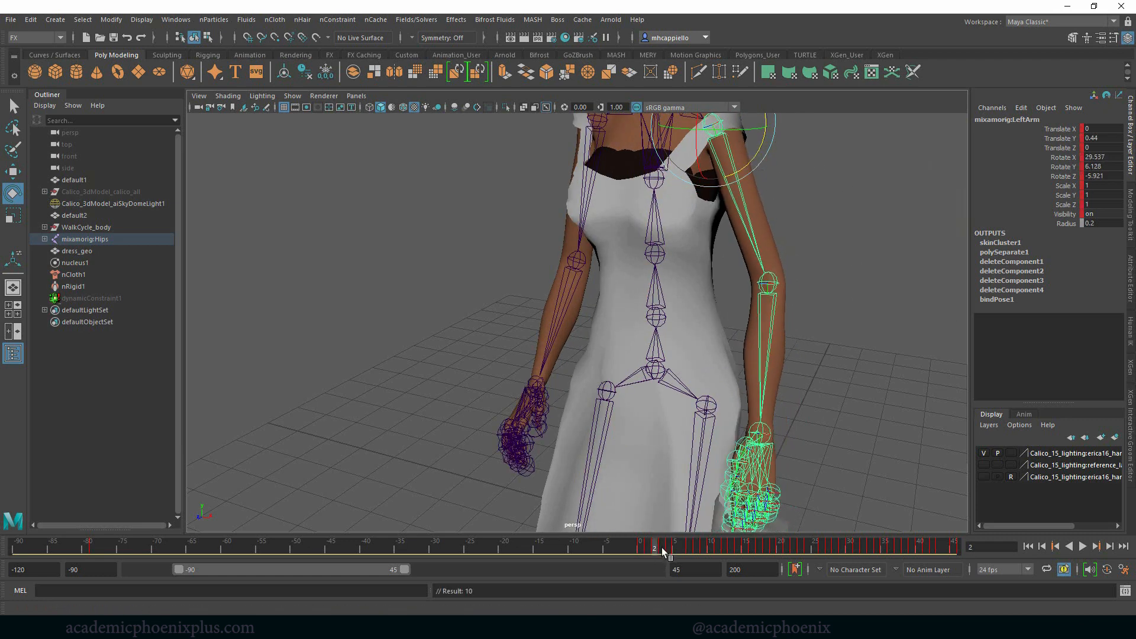
pyautogui.click(661, 548)
pyautogui.moveTo(734, 172); pyautogui.dragTo(735, 171)
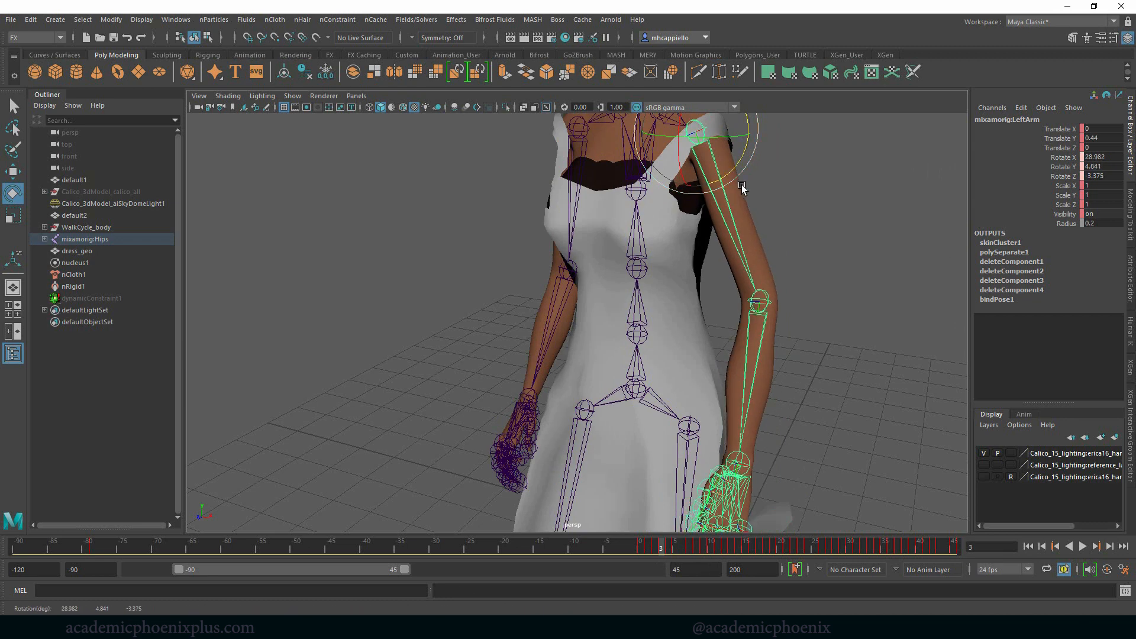
pyautogui.keyDown('alt'); pyautogui.moveTo(788, 267); pyautogui.dragTo(784, 344); pyautogui.keyUp('alt')
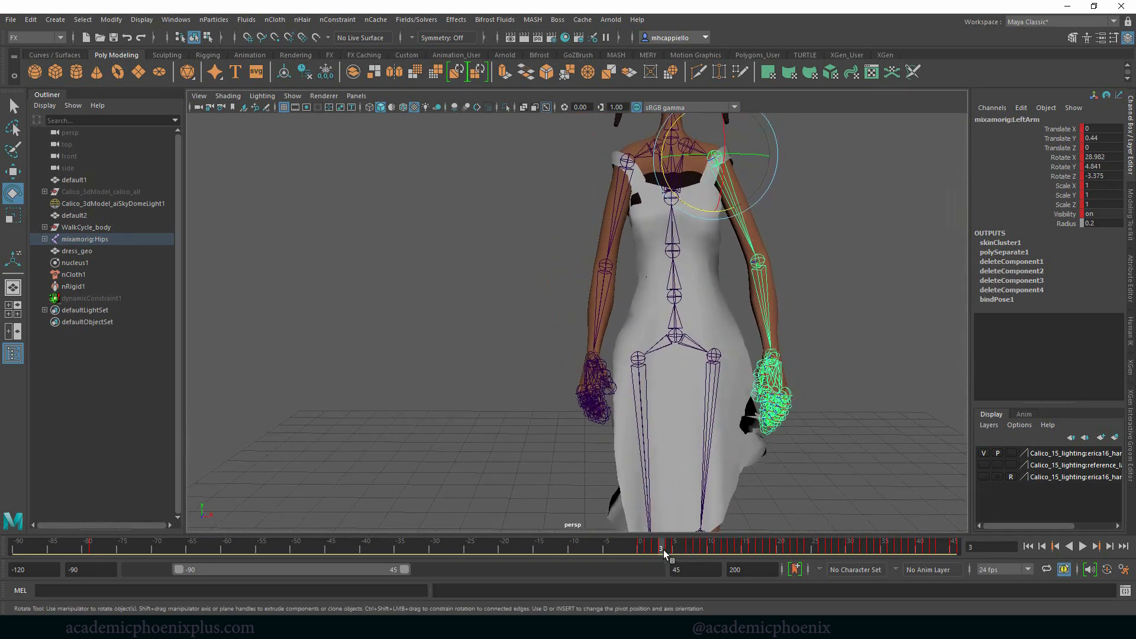
# Recheck the motion from frame 0, then refine the left arm's rotation at frame 1 to about 29.6, 5.9, -10.1 and key it
pyautogui.moveTo(663, 549); pyautogui.dragTo(640, 549)
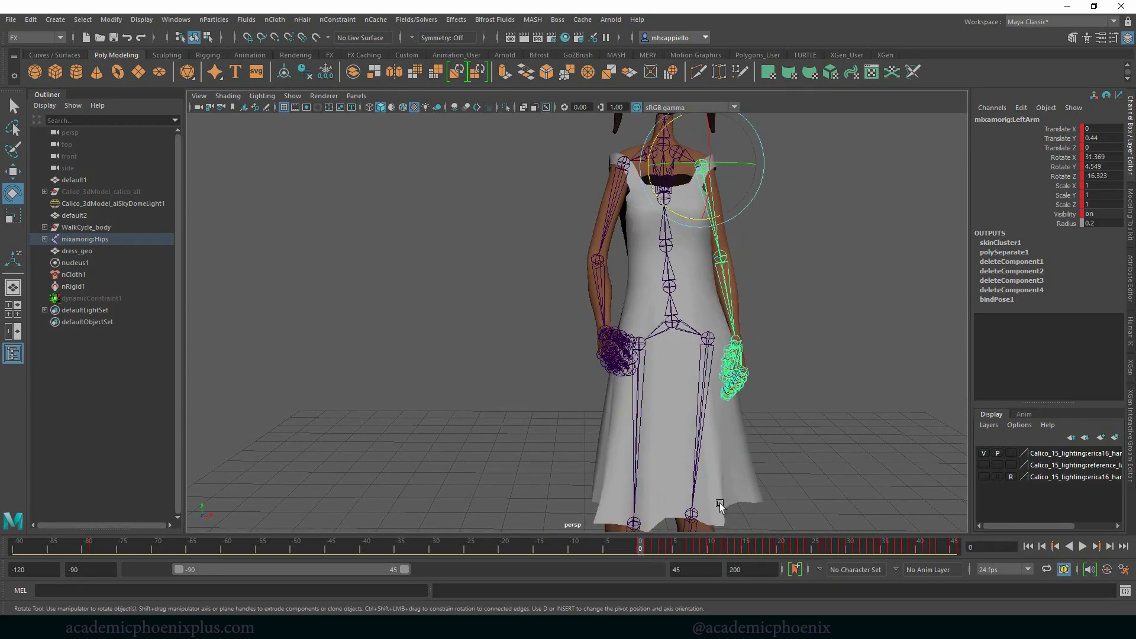
pyautogui.keyDown('alt'); pyautogui.moveTo(719, 505); pyautogui.dragTo(820, 448); pyautogui.keyUp('alt')
pyautogui.click(648, 546)
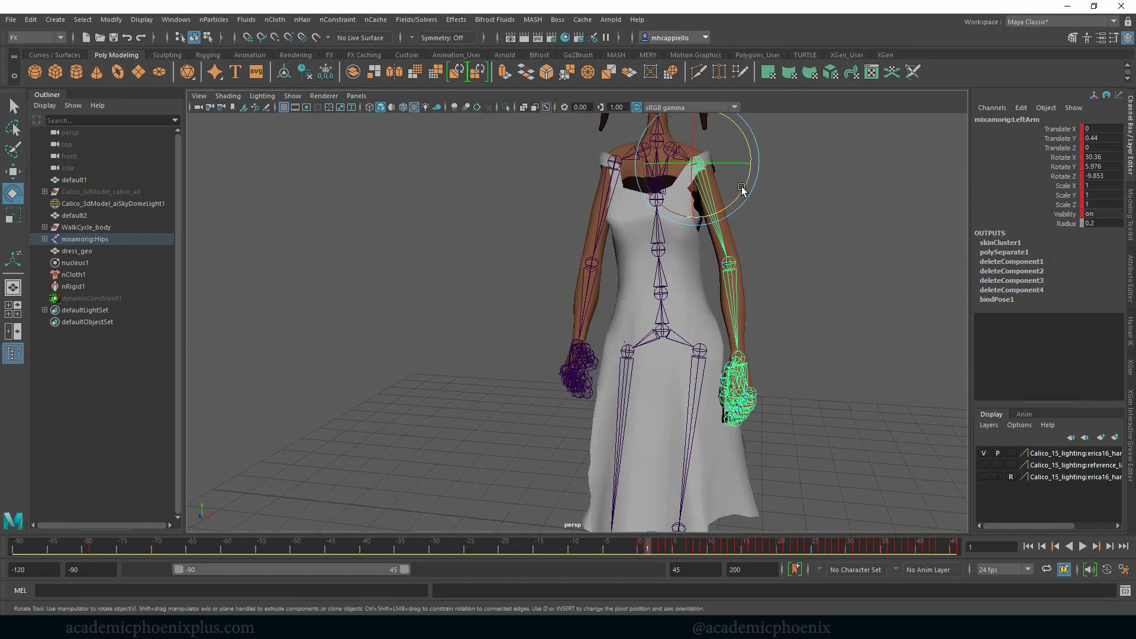
pyautogui.moveTo(742, 188); pyautogui.dragTo(743, 188)
pyautogui.press('s')
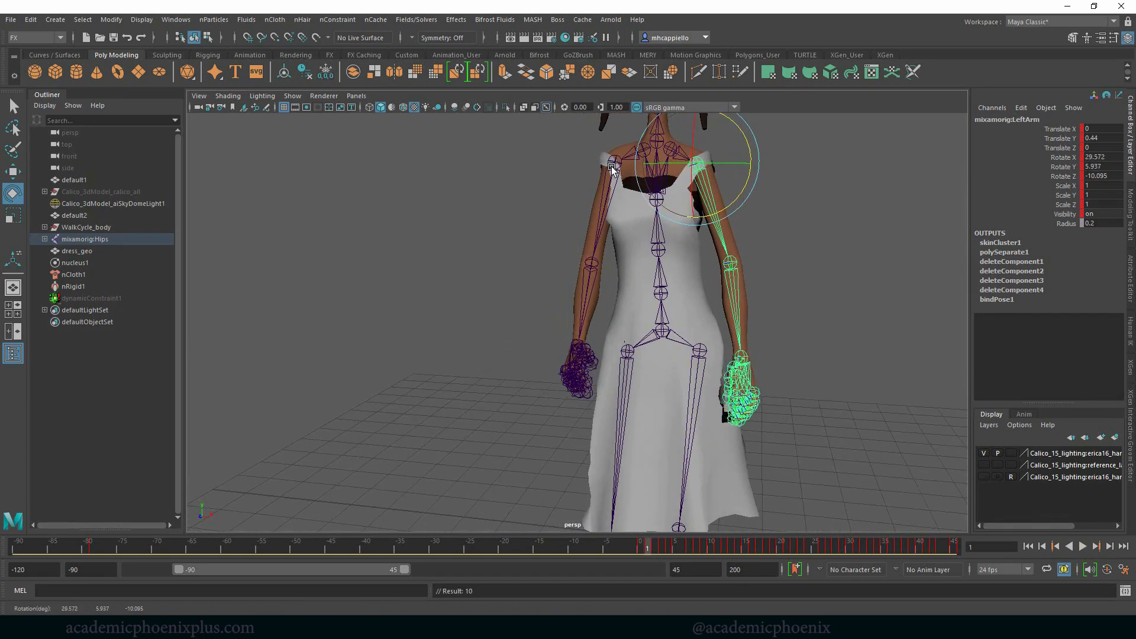
# Play through the walk with mixamorig:RightArm selected, rotate it outward at frame 13 to about 29.7, -14.5, 19, and key it
pyautogui.click(612, 170)
pyautogui.hotkey('alt', 'v')
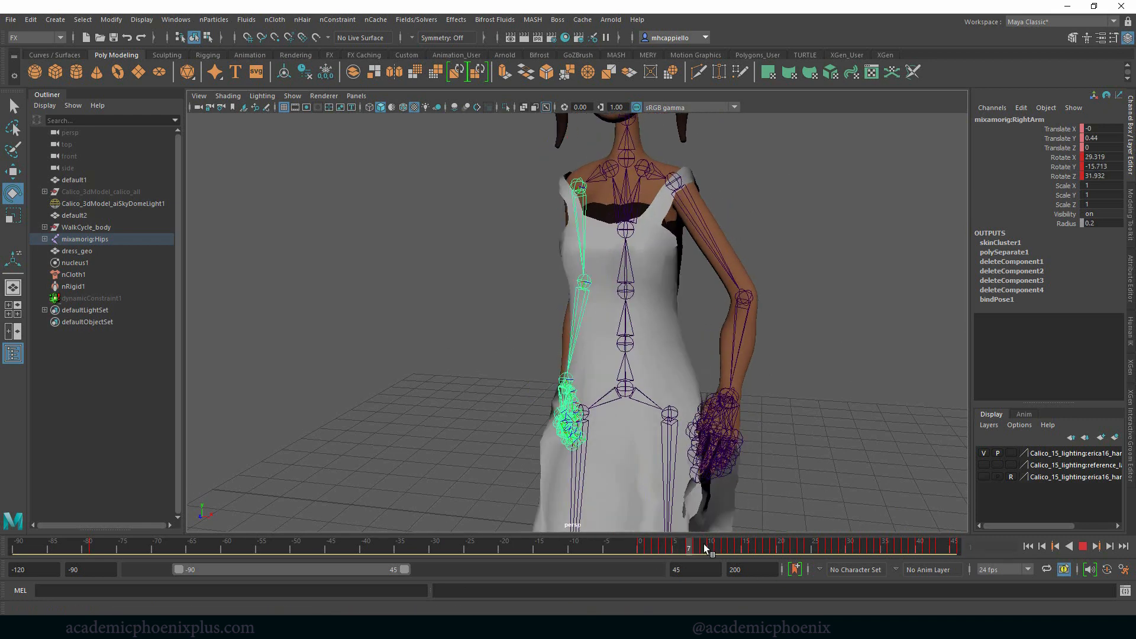
pyautogui.hotkey('alt', 'v')
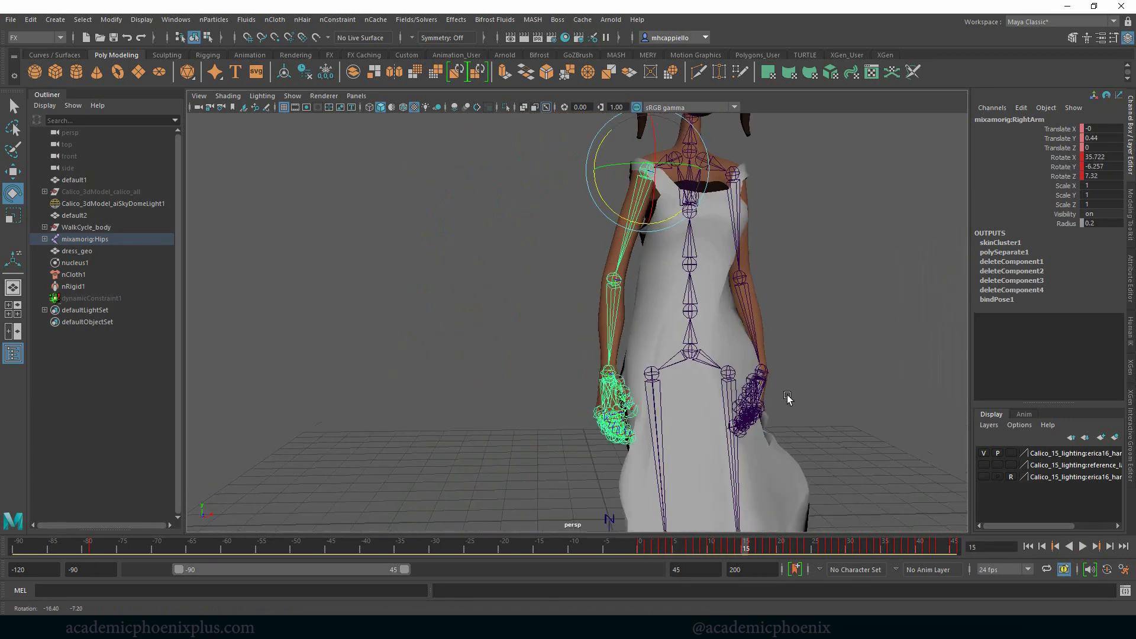
pyautogui.hotkey('alt', 'v')
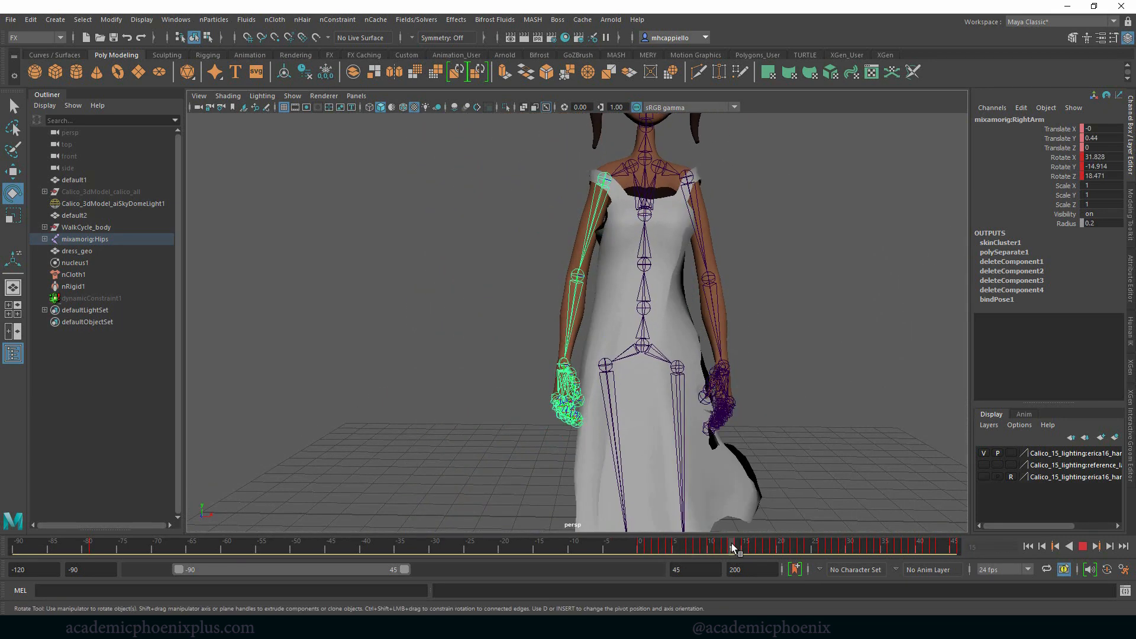
pyautogui.moveTo(570, 220); pyautogui.dragTo(573, 211)
pyautogui.press('s')
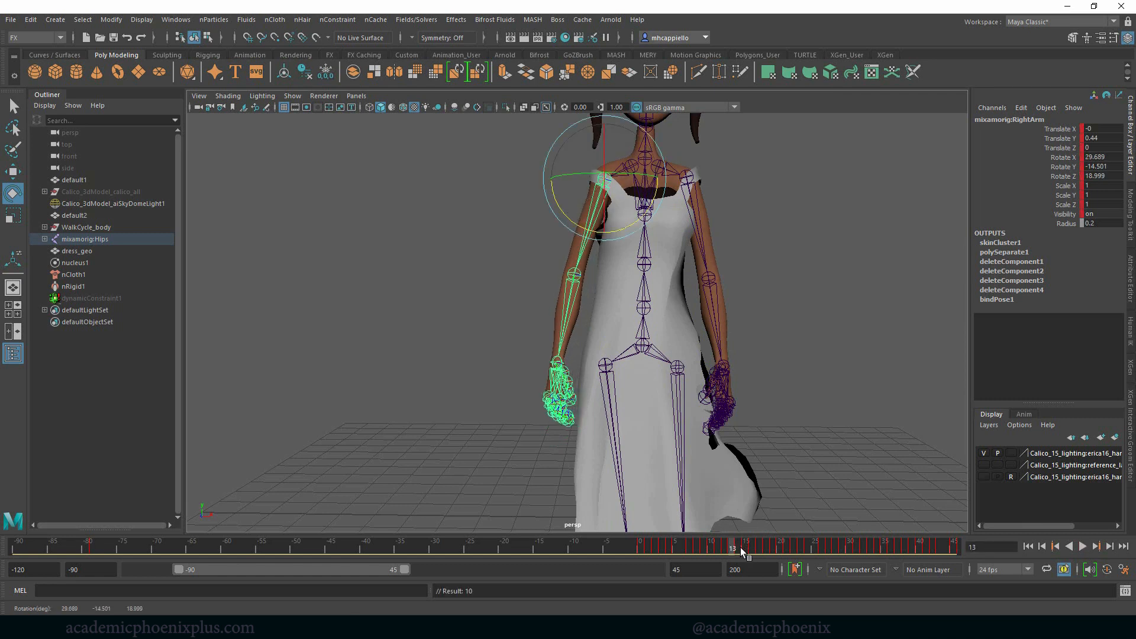
# Rotate the right arm joint slightly away from the dress at frames 14 and 15 and key both poses
pyautogui.click(739, 547)
pyautogui.moveTo(564, 213); pyautogui.dragTo(567, 216)
pyautogui.press('s')
pyautogui.click(745, 547)
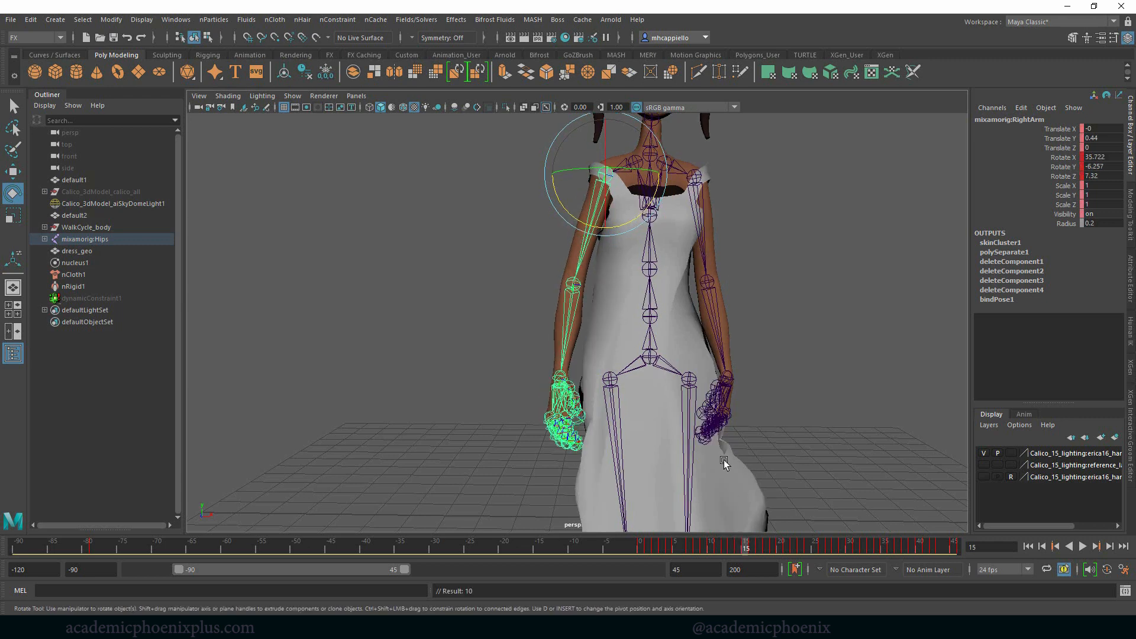
pyautogui.moveTo(573, 214); pyautogui.dragTo(570, 217)
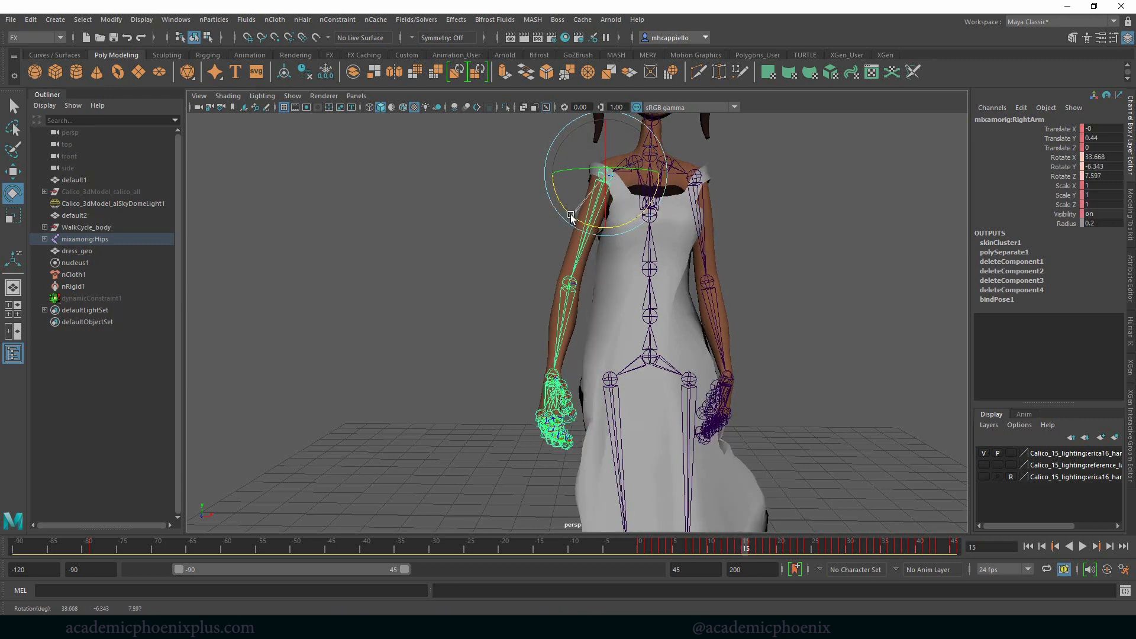
pyautogui.press('s')
# Play further through the walk, rotate the mixamorig:LeftArm joint away from the dress at frame 26, and key it
pyautogui.keyDown('alt'); pyautogui.moveTo(788, 385); pyautogui.dragTo(741, 391, button='right'); pyautogui.keyUp('alt')
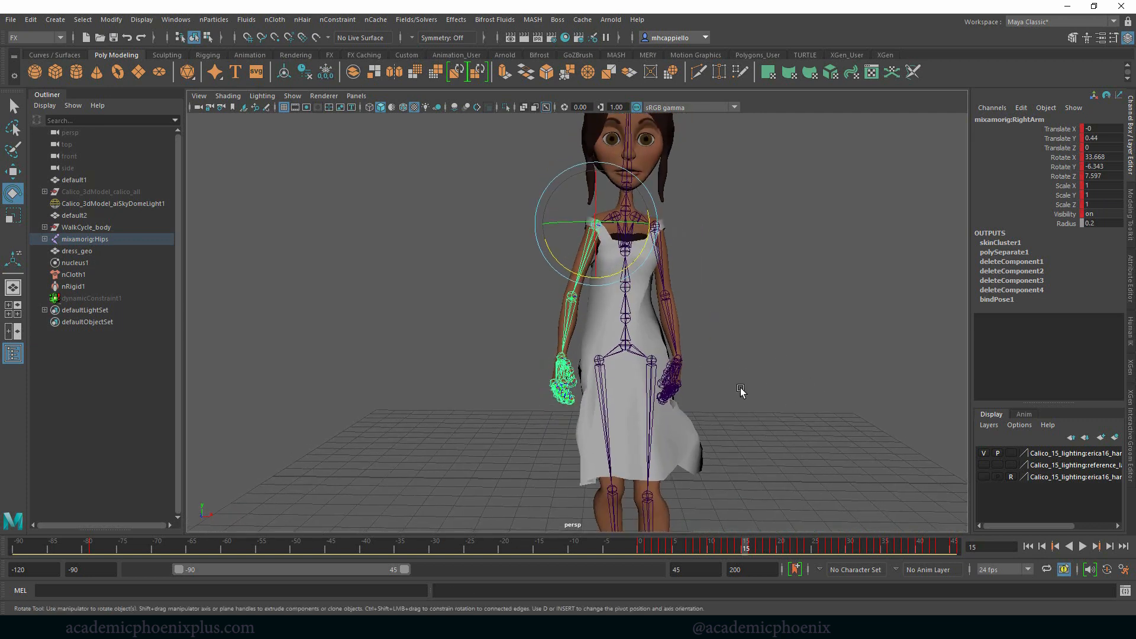
pyautogui.click(740, 391)
pyautogui.hotkey('alt', 'v')
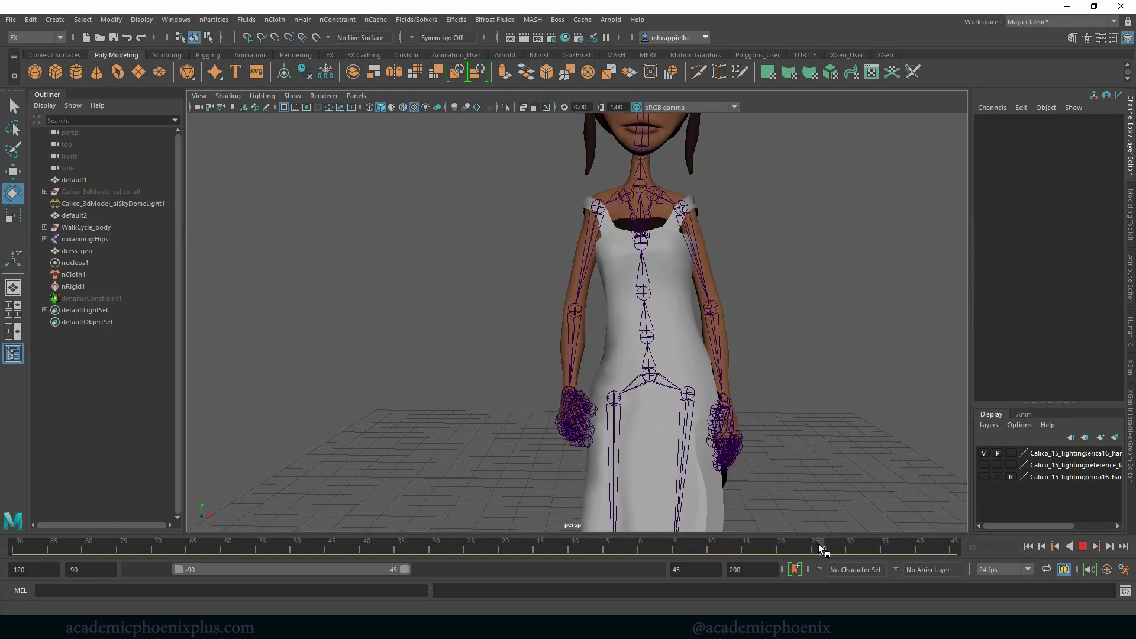
pyautogui.click(836, 545)
pyautogui.click(710, 239)
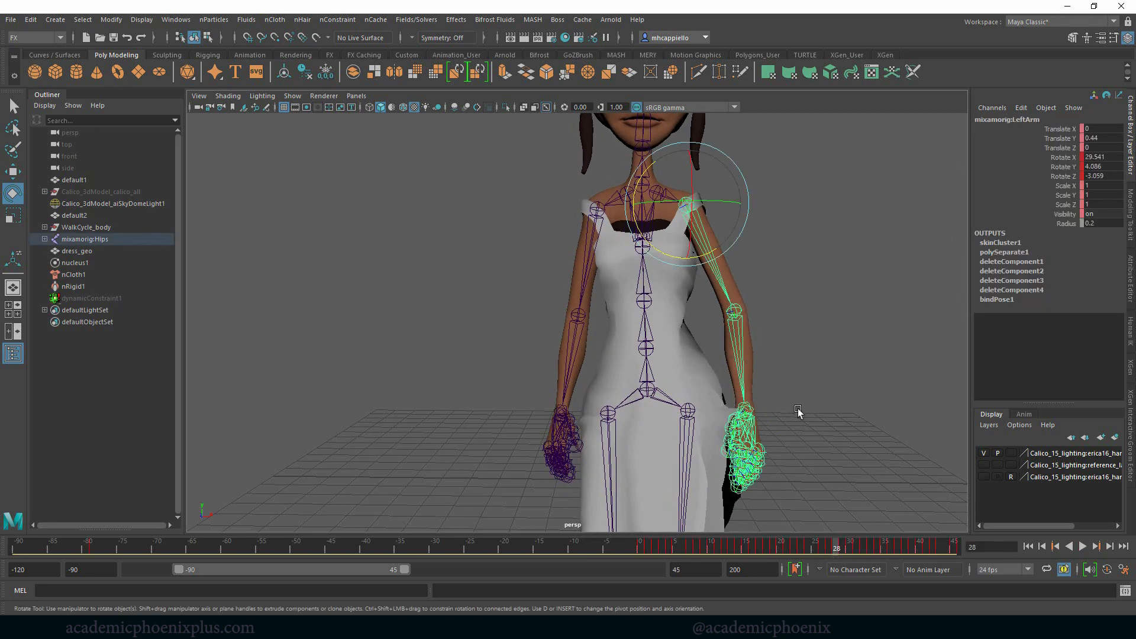
pyautogui.moveTo(829, 546); pyautogui.dragTo(822, 546)
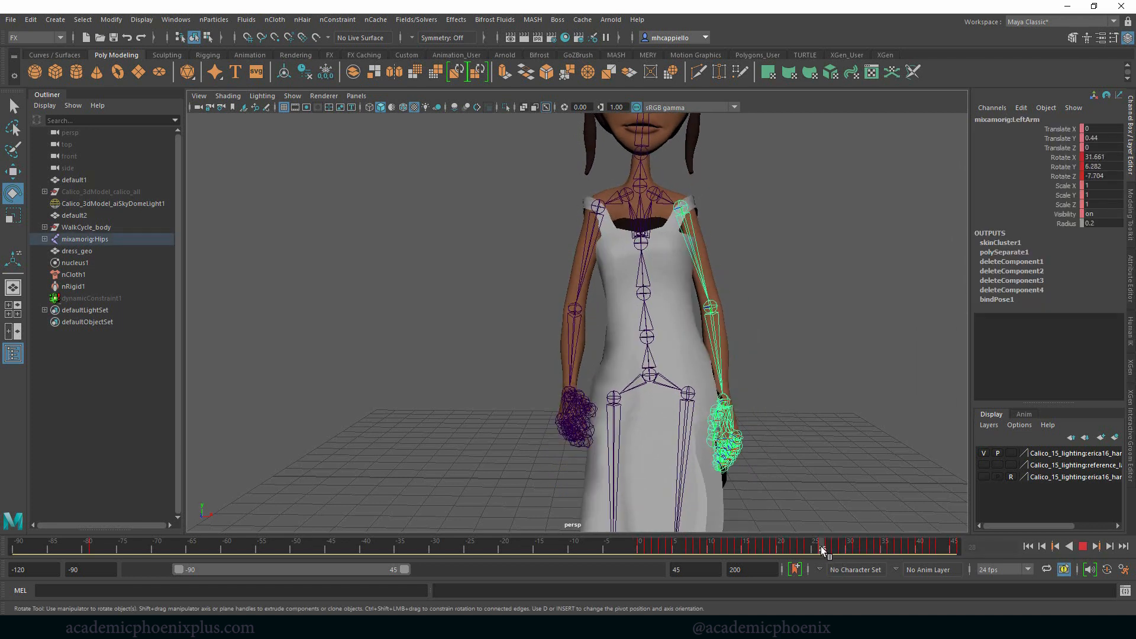
pyautogui.moveTo(709, 255); pyautogui.dragTo(705, 254)
pyautogui.press('s')
# Adjust the left arm's outward rotation at frames 27 and 28, then return to frame 24 and clear the selection
pyautogui.click(827, 542)
pyautogui.press('s')
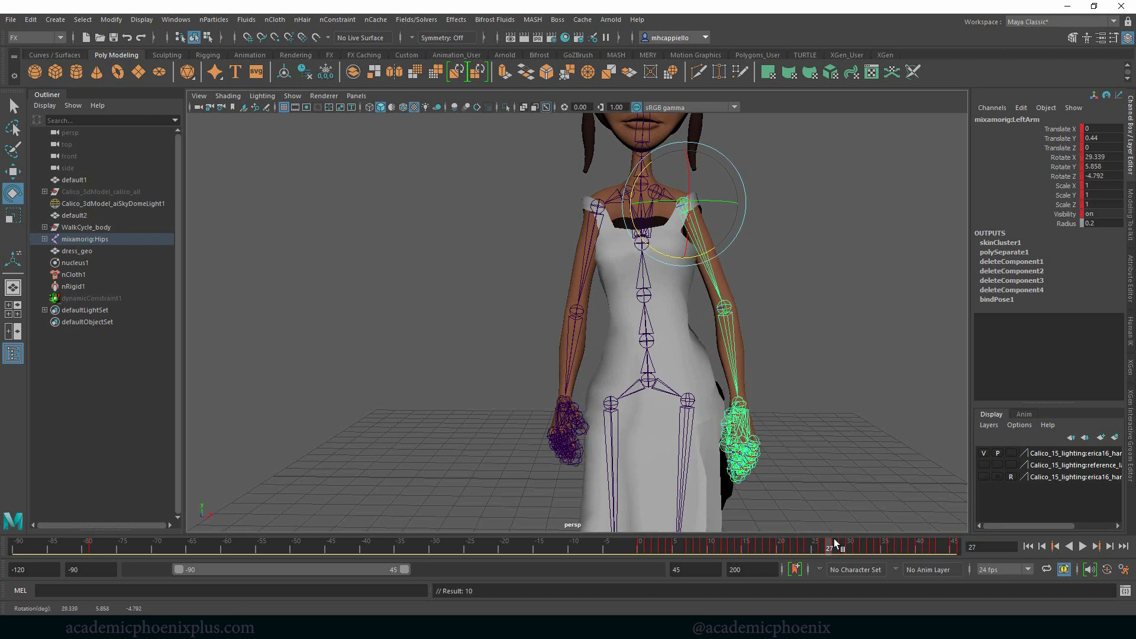
pyautogui.click(835, 542)
pyautogui.moveTo(713, 250); pyautogui.dragTo(710, 287)
pyautogui.click(806, 546)
pyautogui.click(837, 359)
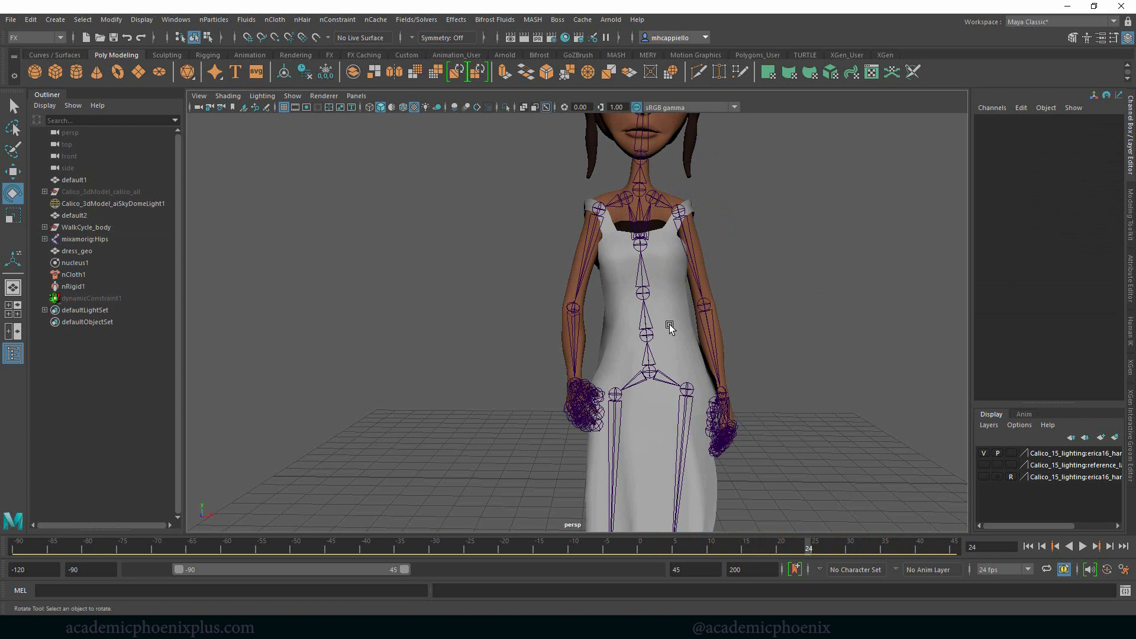
# Hide the mixamorig:Hips skeleton
pyautogui.click(292, 96)
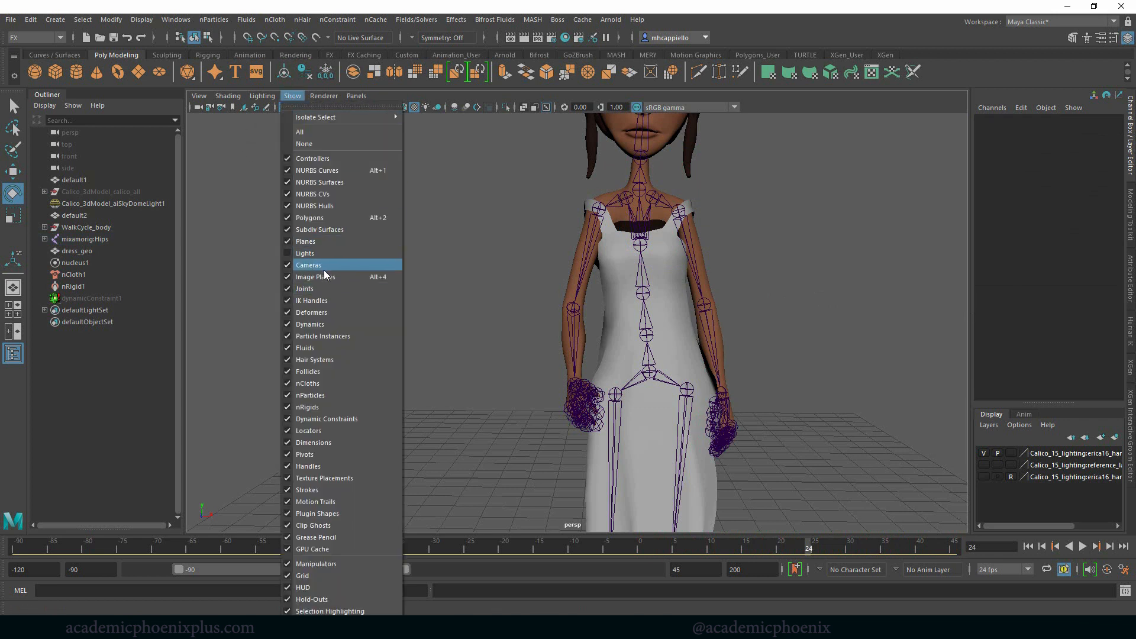
pyautogui.click(97, 240)
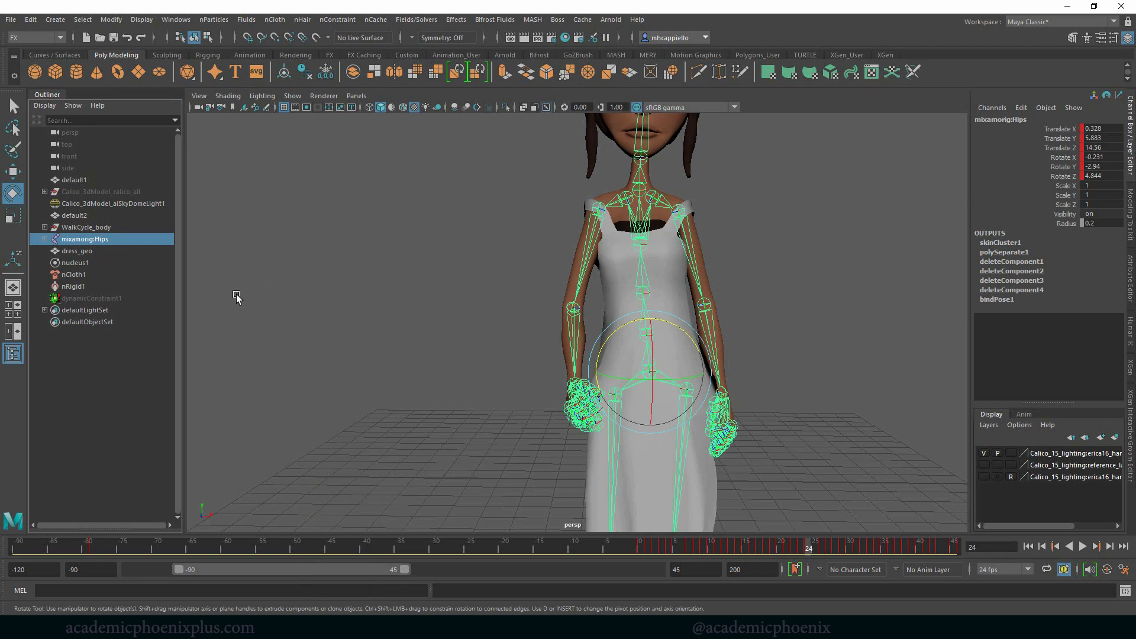
pyautogui.hotkey('ctrl', 'h')
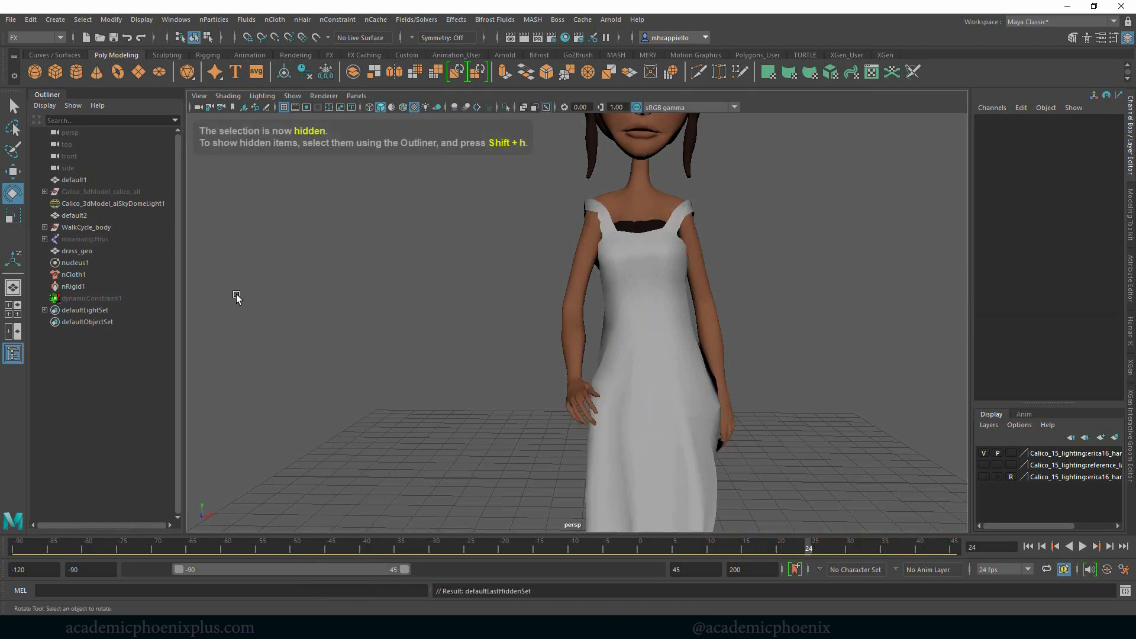
# Create a new nCloth cache for dress_geo, replacing the existing DresCache file
pyautogui.click(657, 361)
pyautogui.click(375, 20)
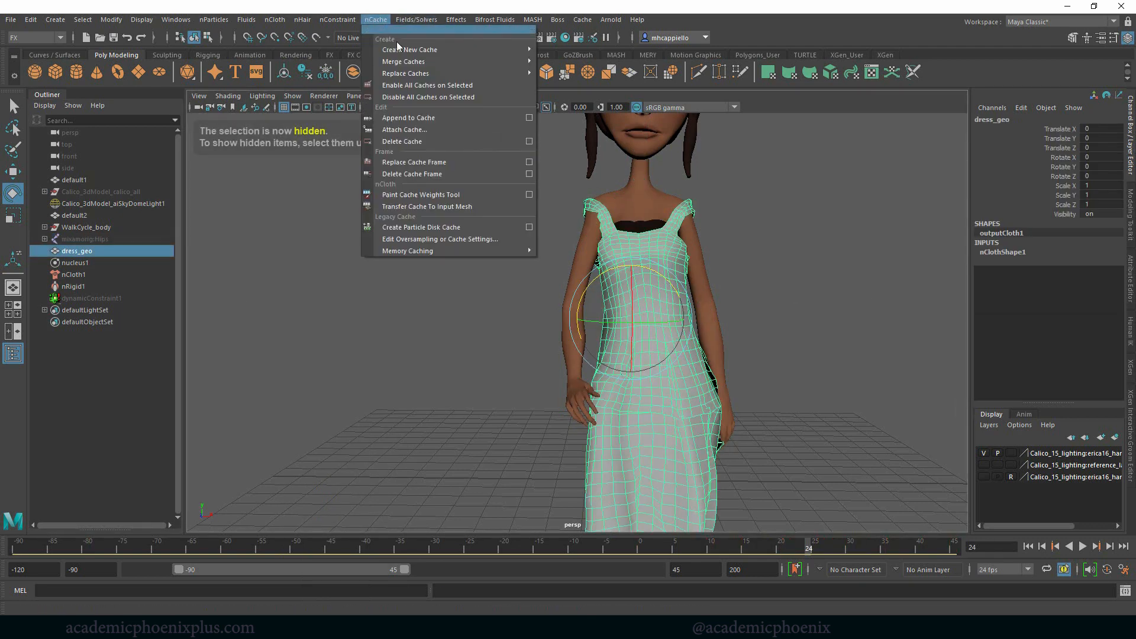
pyautogui.moveTo(450, 50)
pyautogui.click(563, 50)
pyautogui.click(596, 320)
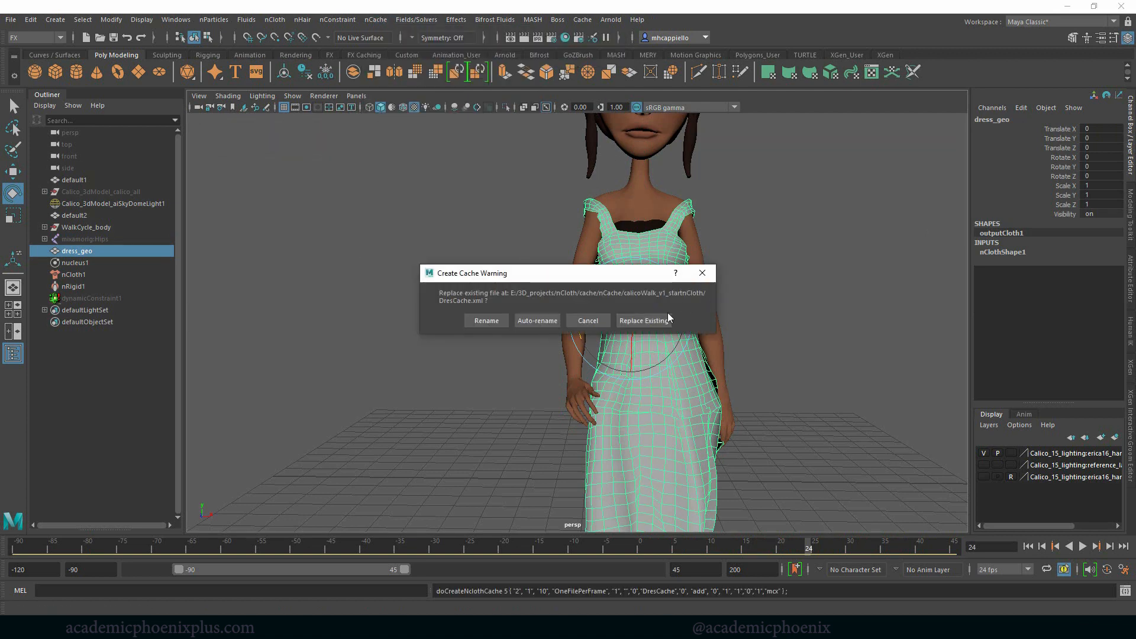
pyautogui.click(645, 320)
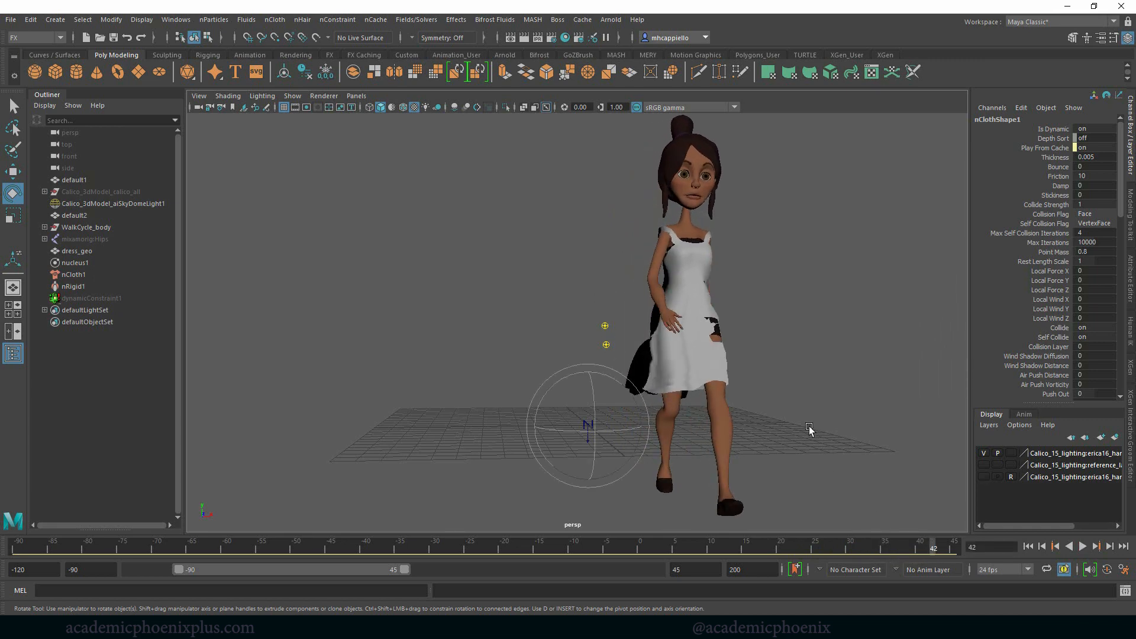
# Inspect the re-cached dress around the body at frame 42 and unhide the mixamorig:Hips skeleton
pyautogui.keyDown('alt'); pyautogui.moveTo(811, 432); pyautogui.dragTo(690, 402); pyautogui.keyUp('alt')
pyautogui.keyDown('alt'); pyautogui.moveTo(691, 401); pyautogui.dragTo(789, 419, button='right'); pyautogui.keyUp('alt')
pyautogui.keyDown('alt'); pyautogui.moveTo(790, 419); pyautogui.dragTo(426, 410); pyautogui.keyUp('alt')
pyautogui.keyDown('alt'); pyautogui.moveTo(395, 268); pyautogui.dragTo(580, 284); pyautogui.keyUp('alt')
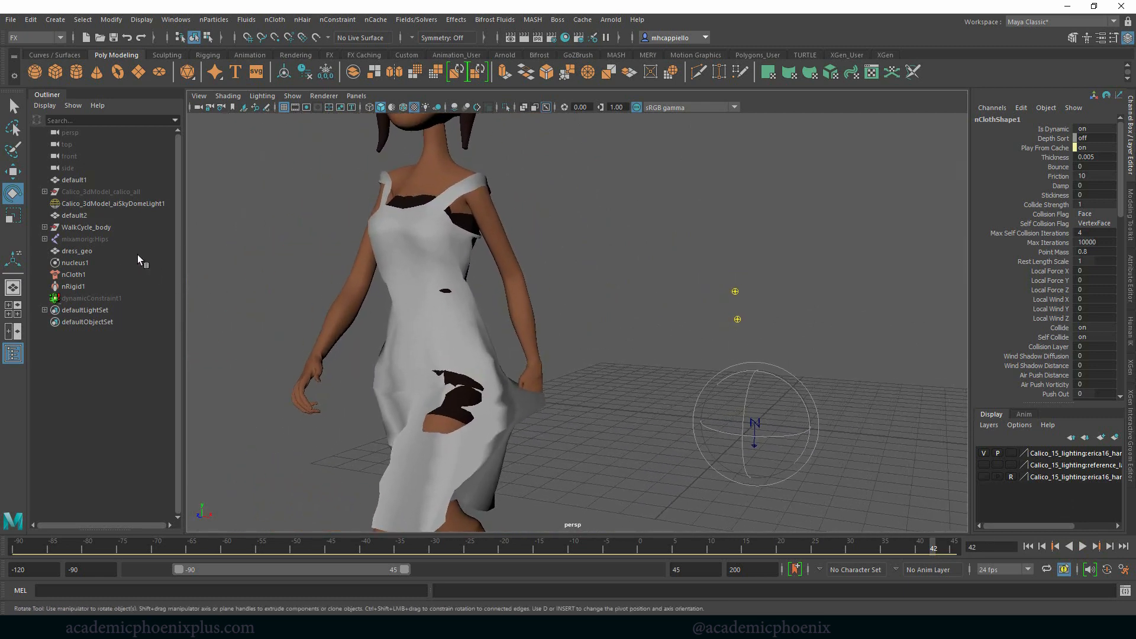
pyautogui.click(108, 238)
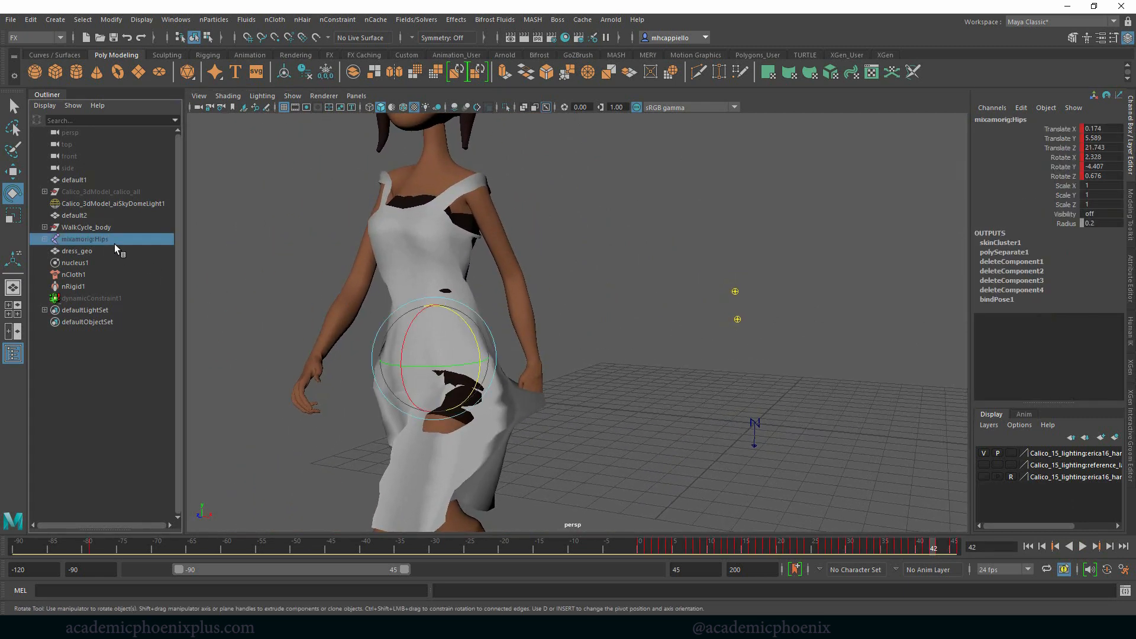
pyautogui.hotkey('shift', 'h')
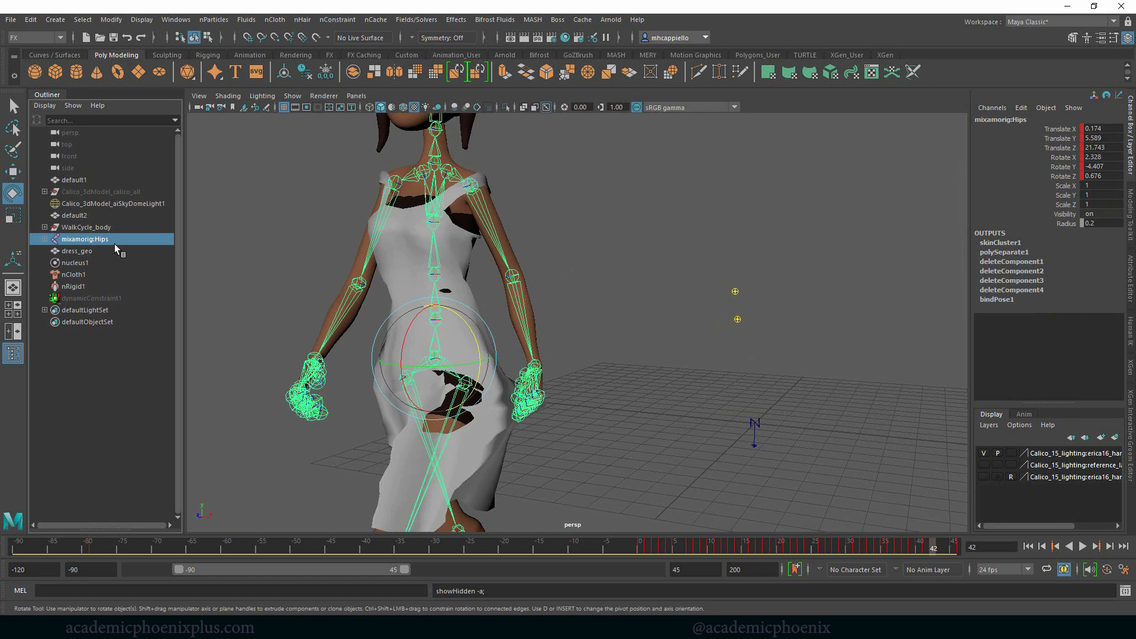
# Rotate the mixamorig:LeftArm joint outward at frame 42 to about 33.3, 3.5, -34.7 and set a key
pyautogui.click(470, 195)
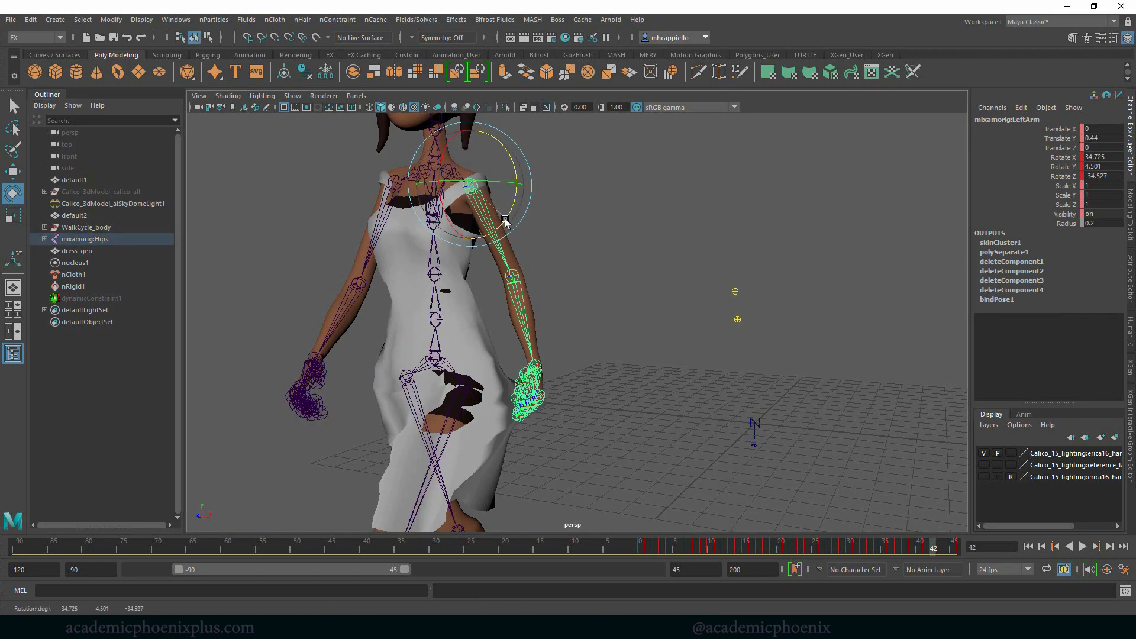
pyautogui.moveTo(504, 220); pyautogui.dragTo(514, 228)
pyautogui.press('s')
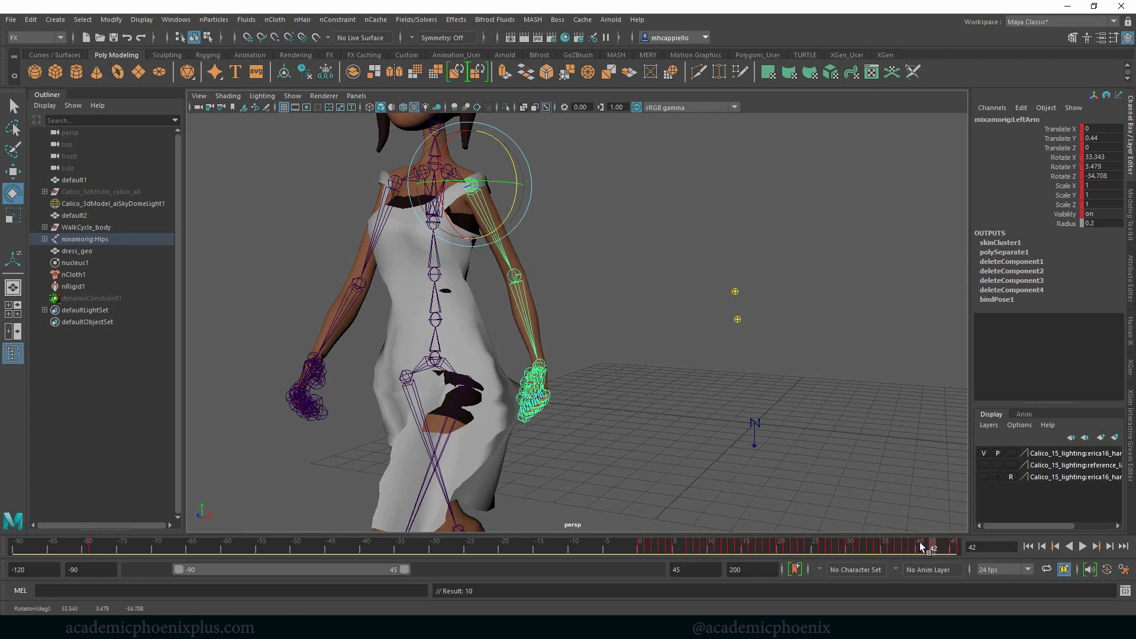
# Rotate the mixamorig:LeftArm joint outward at frame 40 to about 34.0, 0.5, -27.5 and set a key
pyautogui.click(920, 548)
pyautogui.moveTo(540, 208); pyautogui.dragTo(543, 209)
pyautogui.press('s')
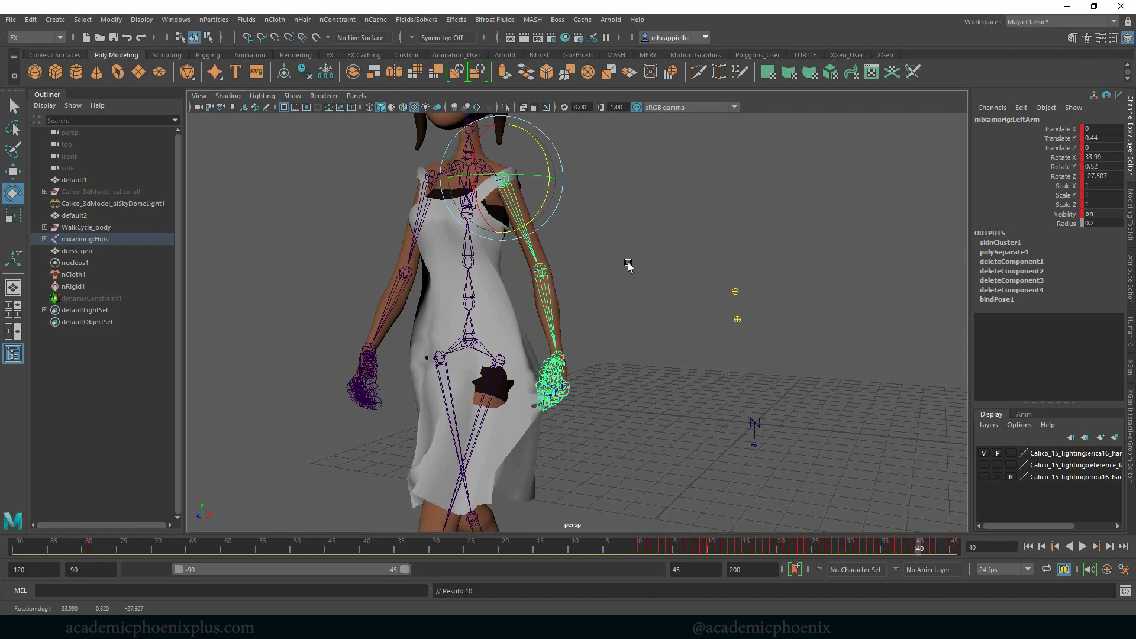
# Rotate mixamorig:LeftArm outward and key it at frame 39 to about 36.6, -0.5, -25.4 and at frame 38 to about 38.9, -0.1, -18.6
pyautogui.click(914, 549)
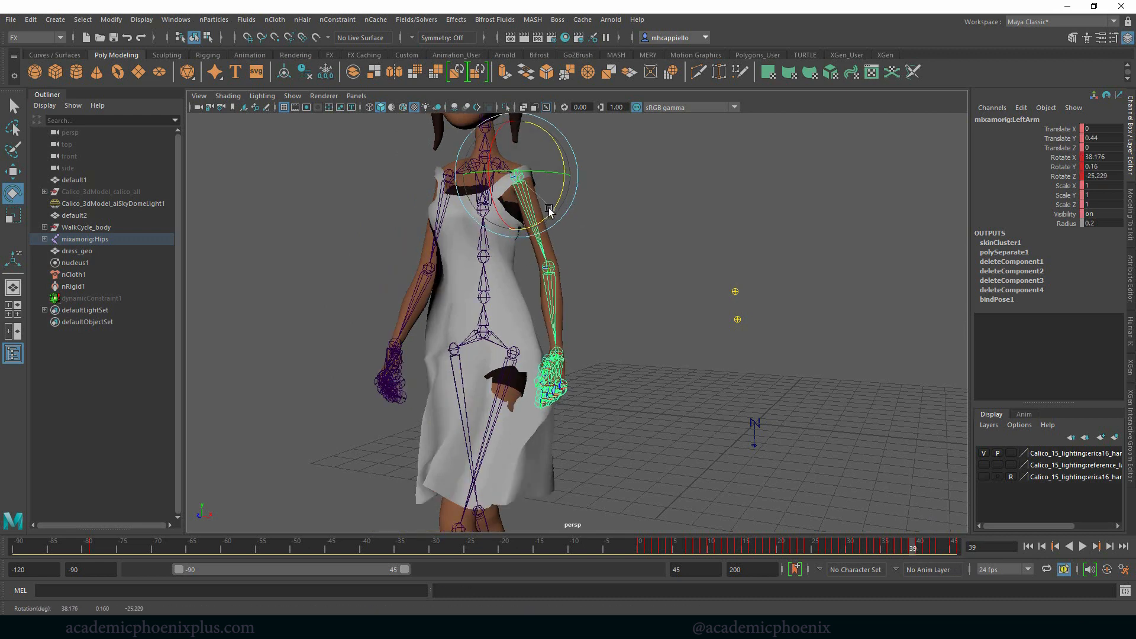
pyautogui.moveTo(549, 210); pyautogui.dragTo(551, 212)
pyautogui.press('s')
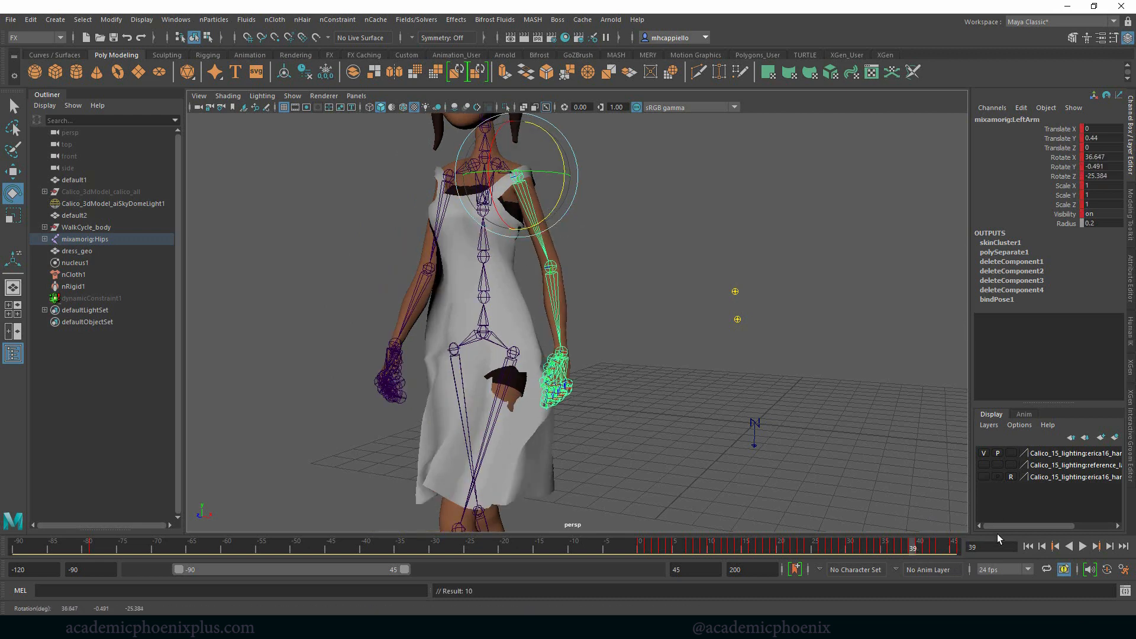
pyautogui.click(906, 547)
pyautogui.moveTo(561, 210); pyautogui.dragTo(570, 225)
# Review the adjusted left arm swing against the dress through the walk back to frame 9, and select the mixamorig:Hips skeleton
pyautogui.hotkey('alt', 'v')
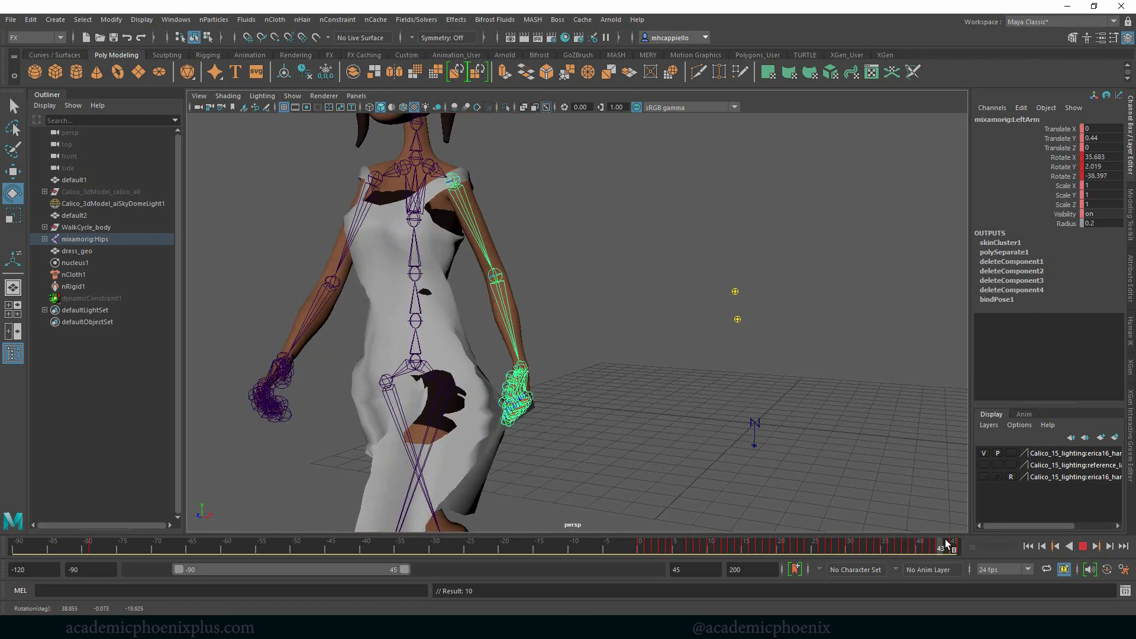
pyautogui.moveTo(892, 544); pyautogui.dragTo(878, 545)
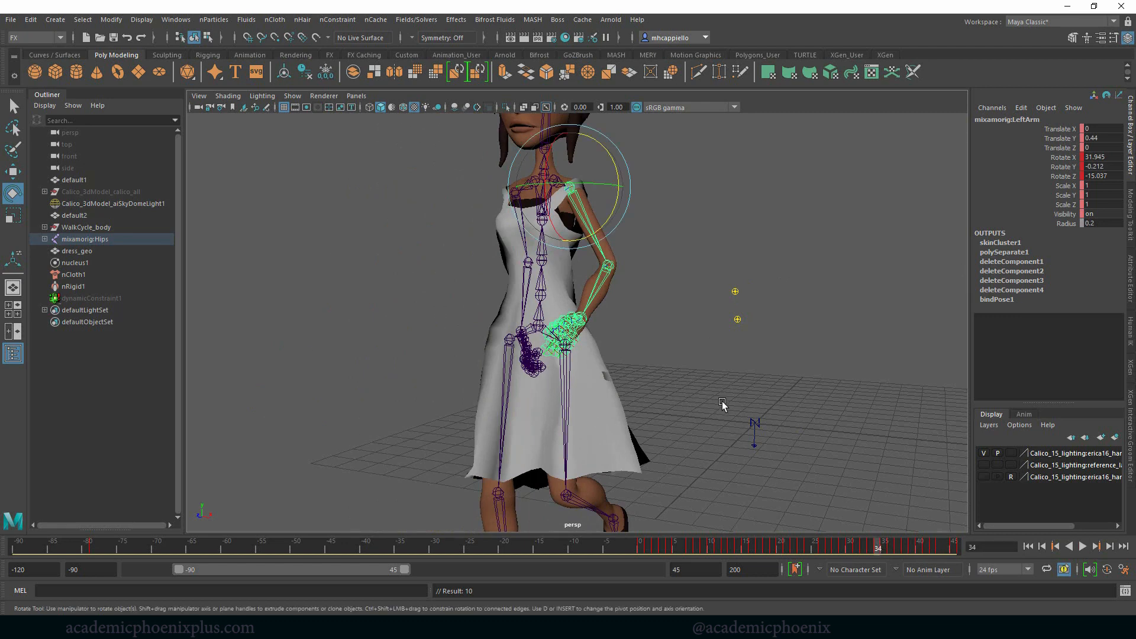
pyautogui.keyDown('alt'); pyautogui.moveTo(723, 403); pyautogui.dragTo(759, 409); pyautogui.keyUp('alt')
pyautogui.moveTo(864, 557); pyautogui.dragTo(703, 546)
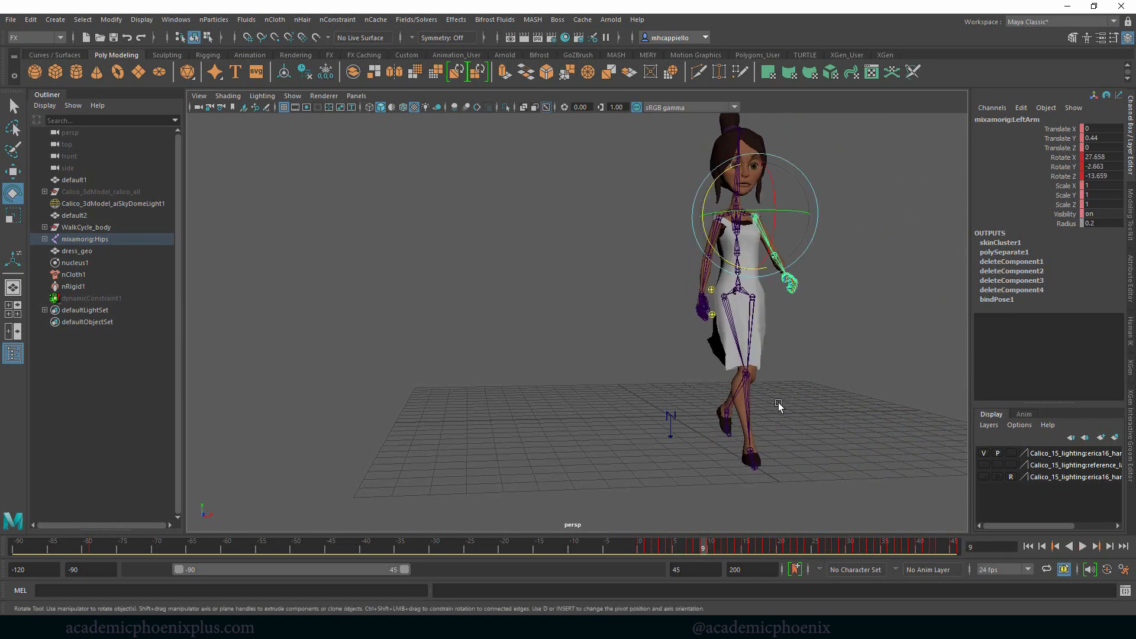
pyautogui.keyDown('alt'); pyautogui.moveTo(783, 345); pyautogui.dragTo(745, 355); pyautogui.keyUp('alt')
pyautogui.click(727, 361)
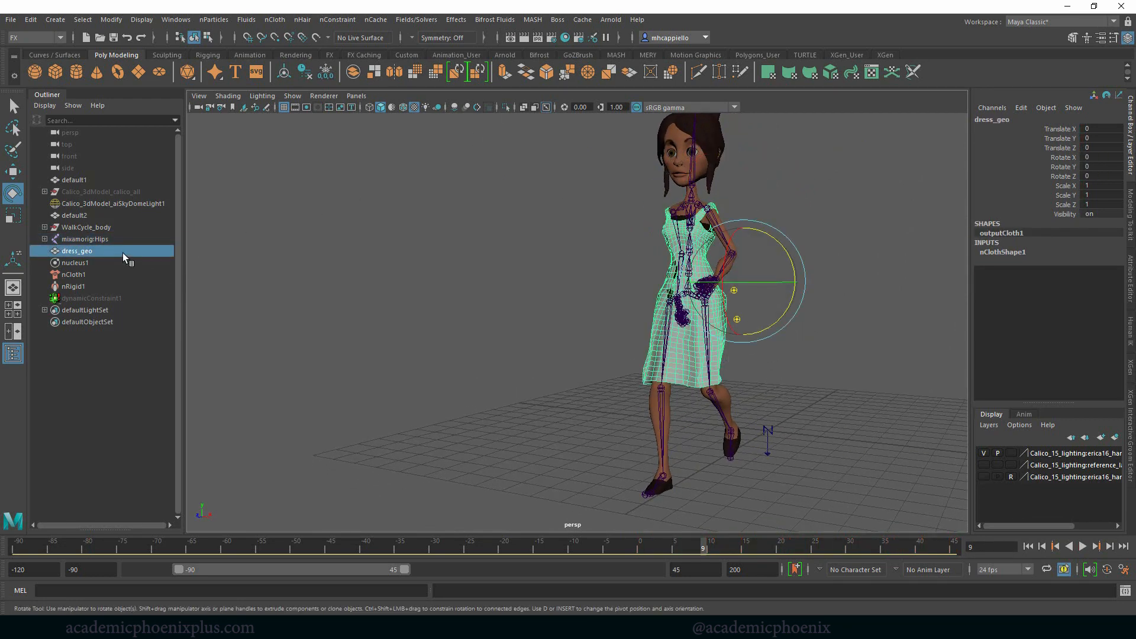
pyautogui.click(107, 241)
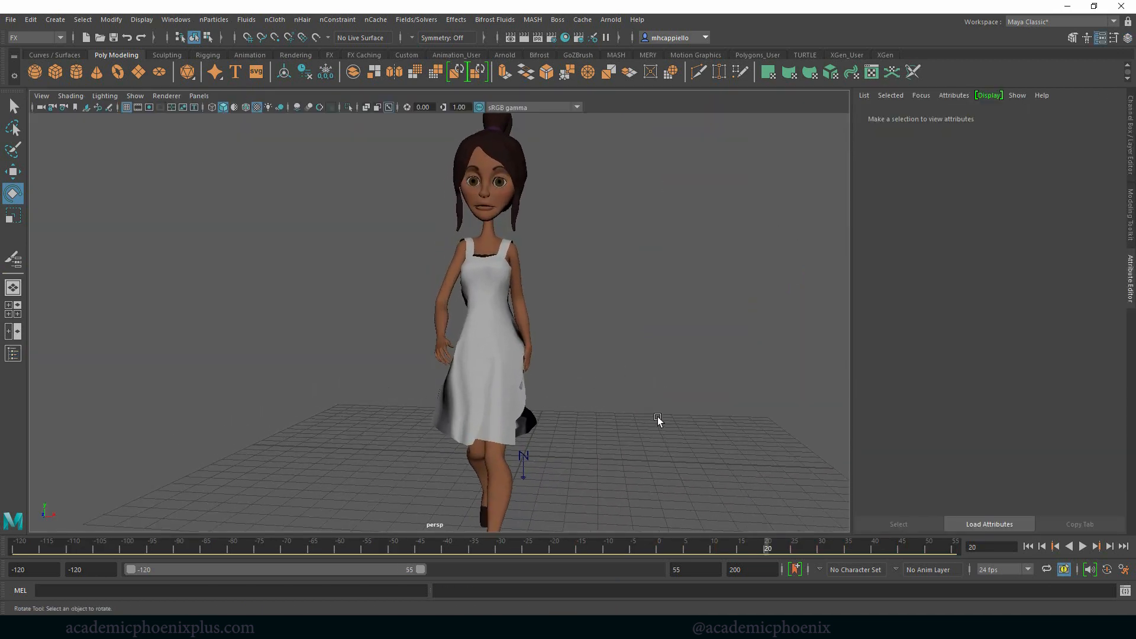
# Select the dress and set Stickiness to 2 in the collision properties of nClothShape1
pyautogui.keyDown('alt'); pyautogui.moveTo(657, 418); pyautogui.dragTo(627, 385, button='middle'); pyautogui.keyUp('alt')
pyautogui.keyDown('alt'); pyautogui.moveTo(626, 385); pyautogui.dragTo(566, 394); pyautogui.keyUp('alt')
pyautogui.keyDown('alt'); pyautogui.moveTo(566, 394); pyautogui.dragTo(584, 390, button='middle'); pyautogui.keyUp('alt')
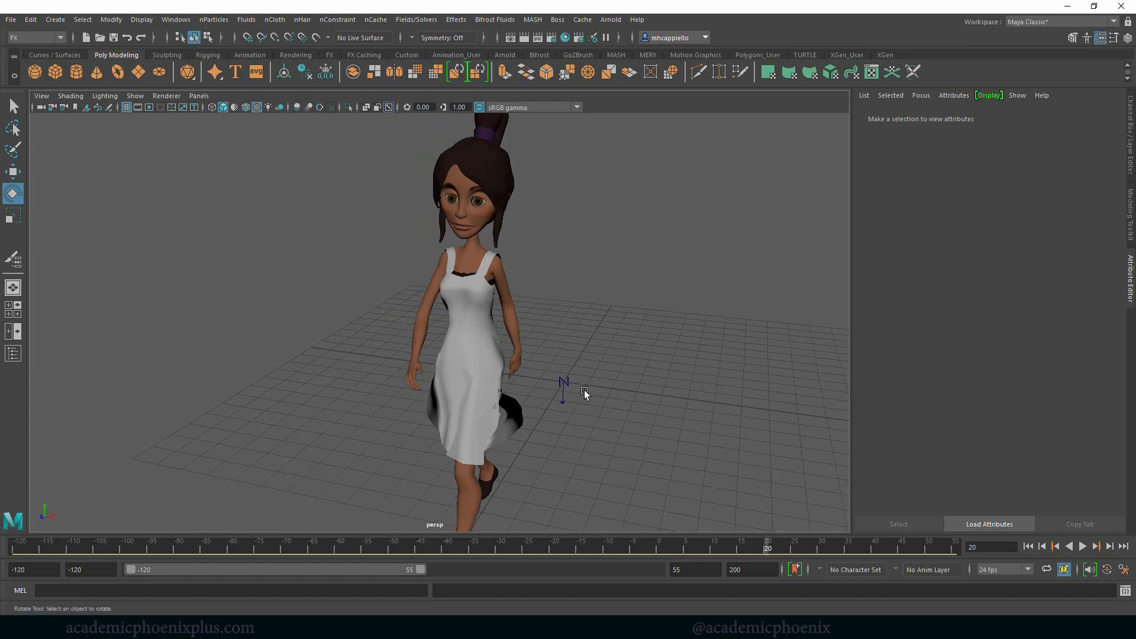
pyautogui.keyDown('alt'); pyautogui.moveTo(584, 390); pyautogui.dragTo(620, 396, button='right'); pyautogui.keyUp('alt')
pyautogui.keyDown('alt'); pyautogui.moveTo(621, 396); pyautogui.dragTo(497, 417); pyautogui.keyUp('alt')
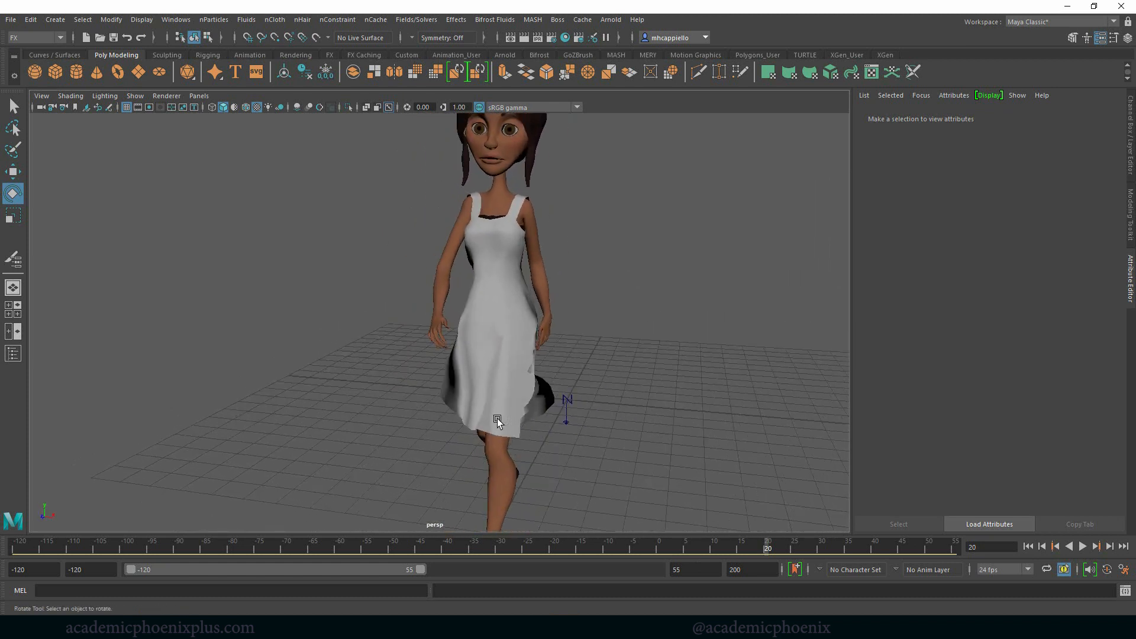
pyautogui.click(499, 418)
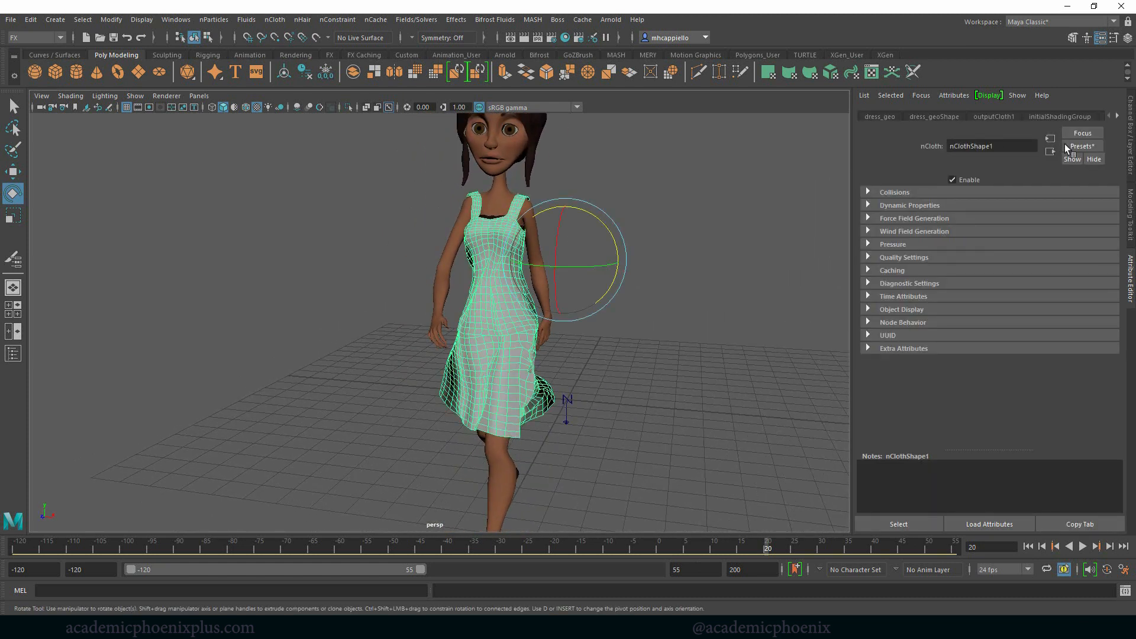
pyautogui.click(1130, 127)
pyautogui.keyDown('alt'); pyautogui.moveTo(725, 233); pyautogui.dragTo(803, 249); pyautogui.keyUp('alt')
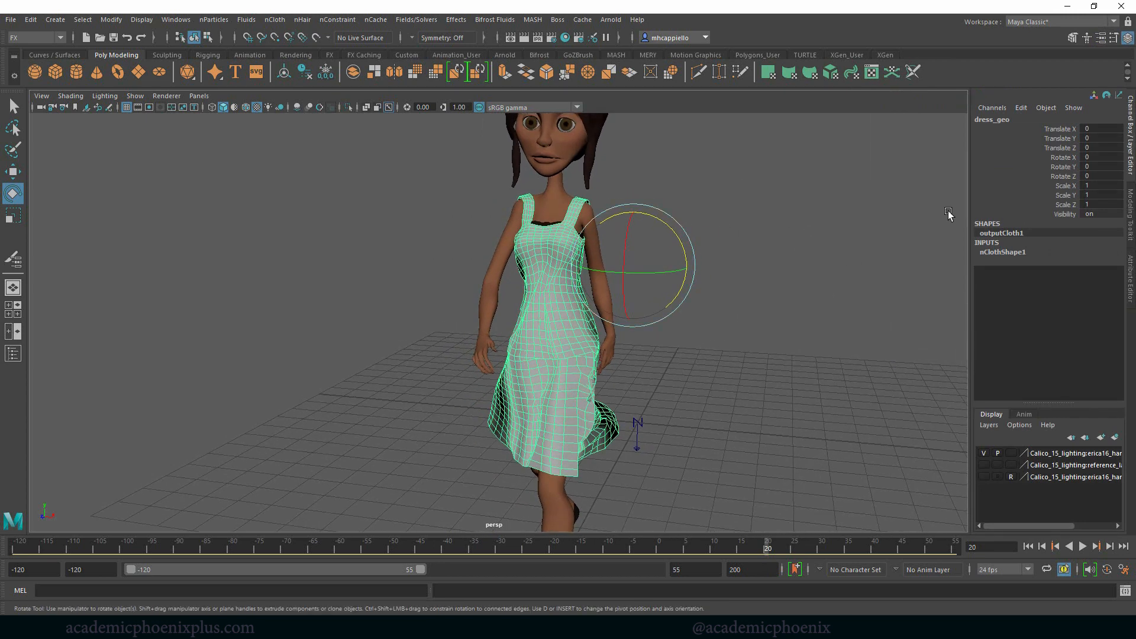
pyautogui.hotkey('ctrl', 'a')
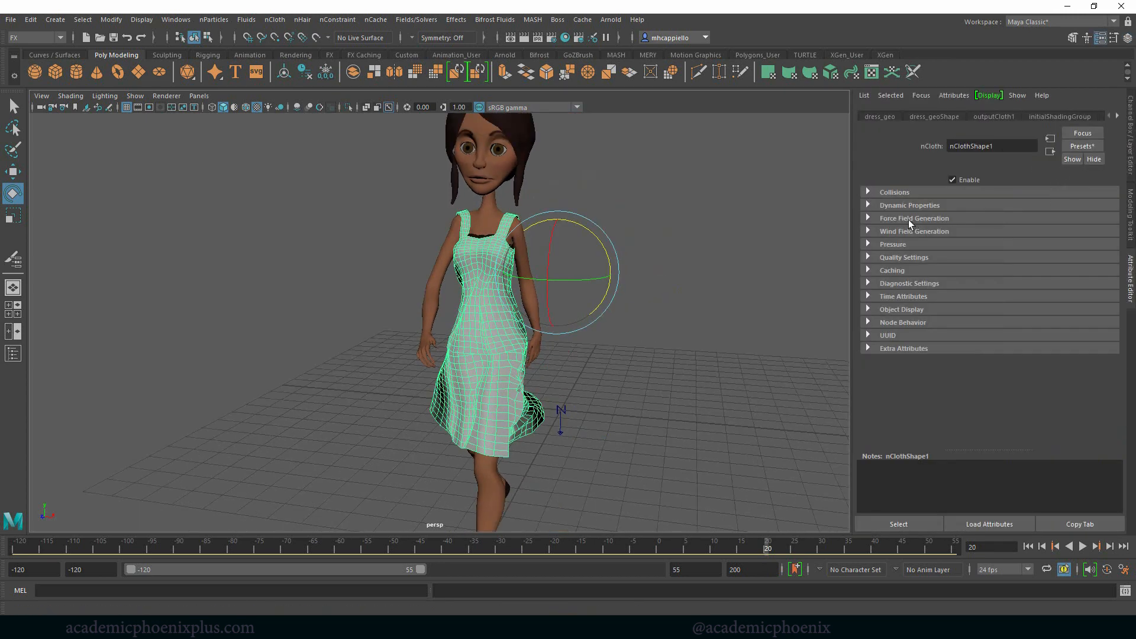
pyautogui.click(921, 205)
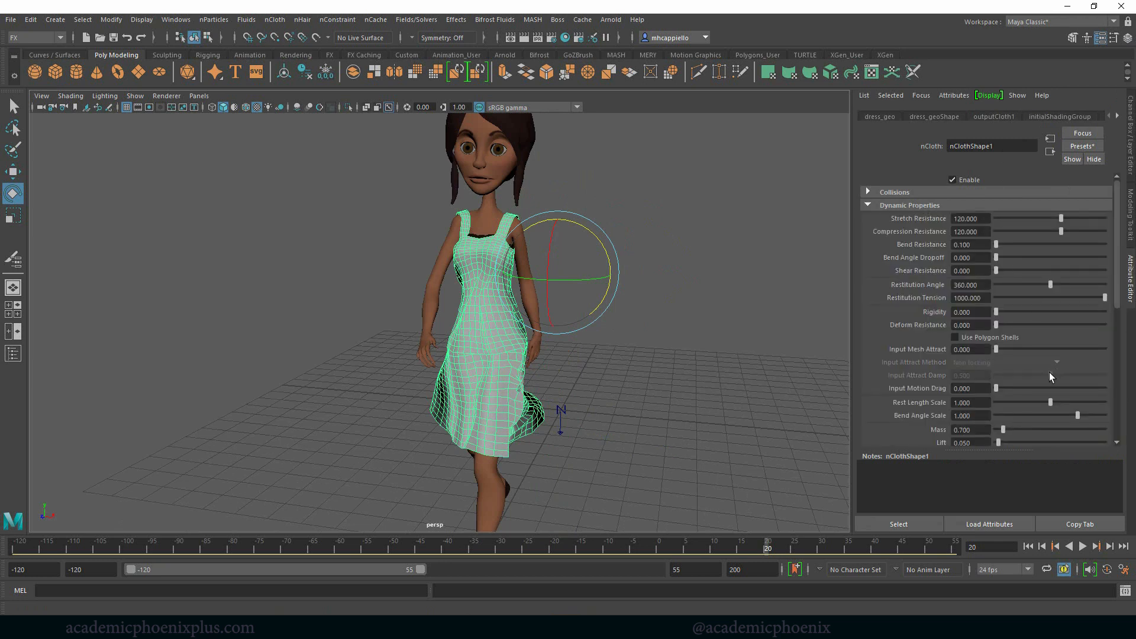
pyautogui.click(953, 192)
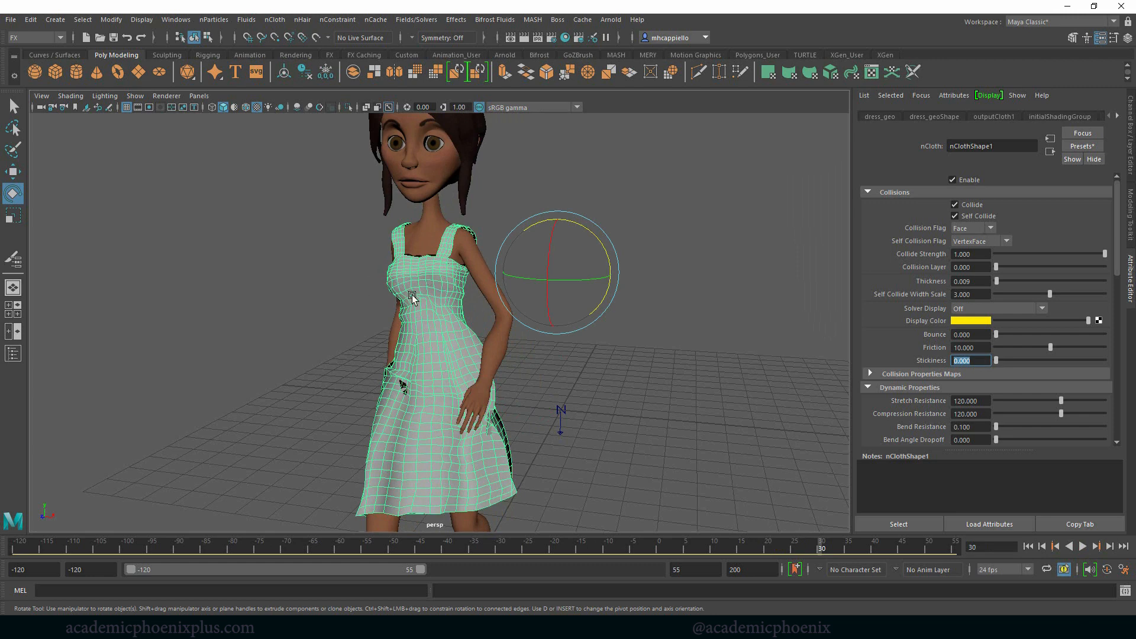
# Return to frame -120 and create a new nCloth cache for the dress, replacing the existing cache and its nClothShape1.xml file
pyautogui.moveTo(864, 545); pyautogui.dragTo(606, 545)
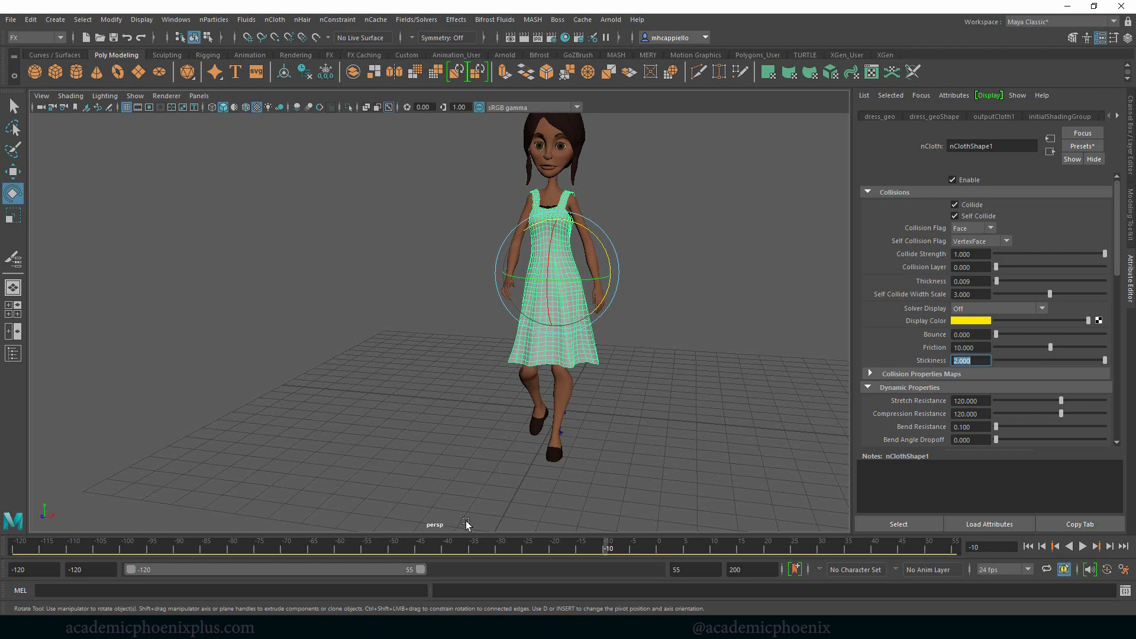
pyautogui.click(1028, 546)
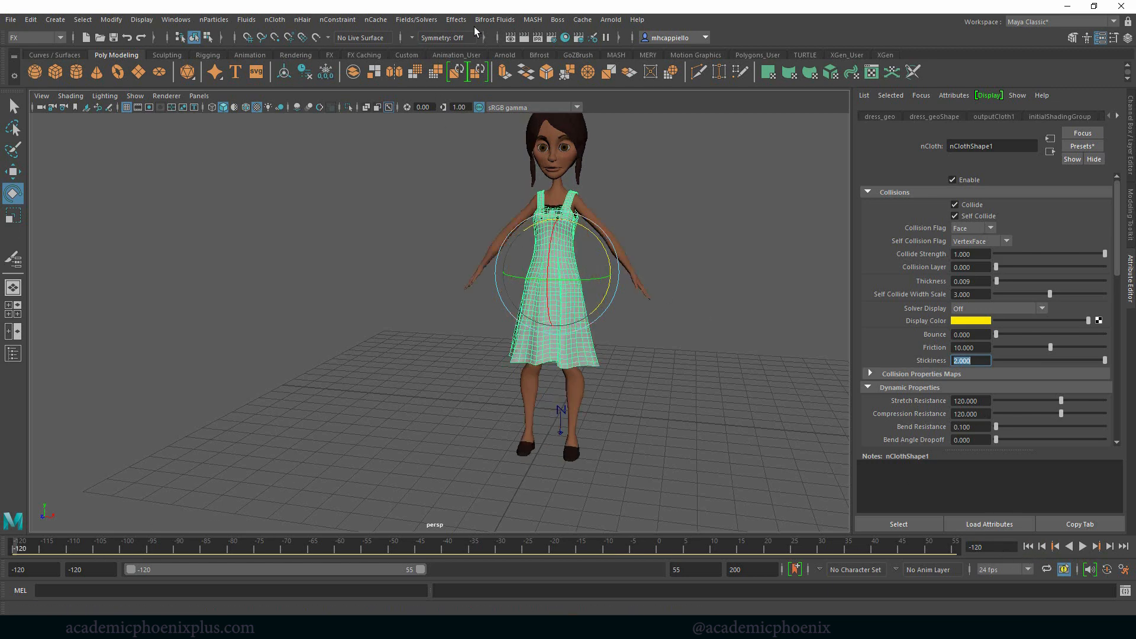
pyautogui.click(376, 20)
pyautogui.moveTo(474, 50)
pyautogui.click(565, 50)
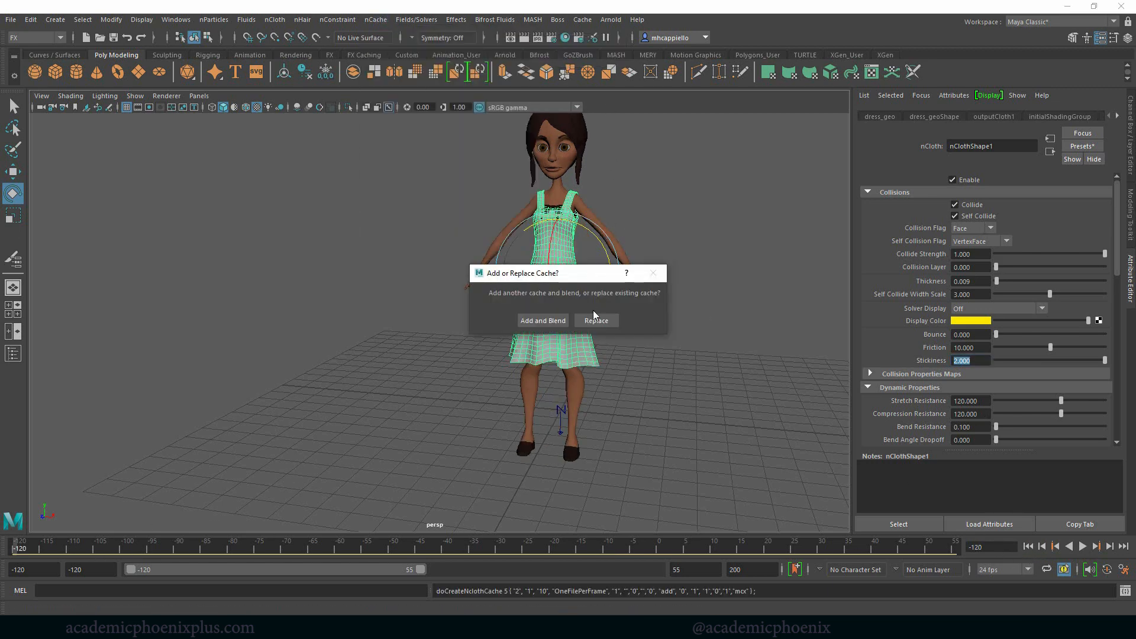
pyautogui.click(597, 319)
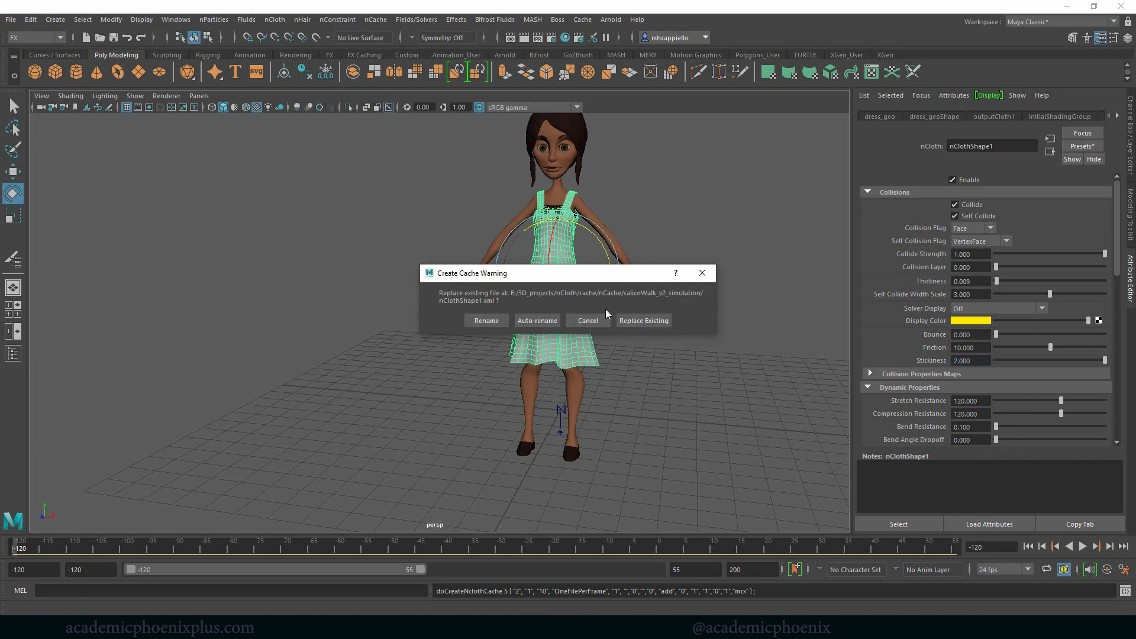
pyautogui.click(635, 321)
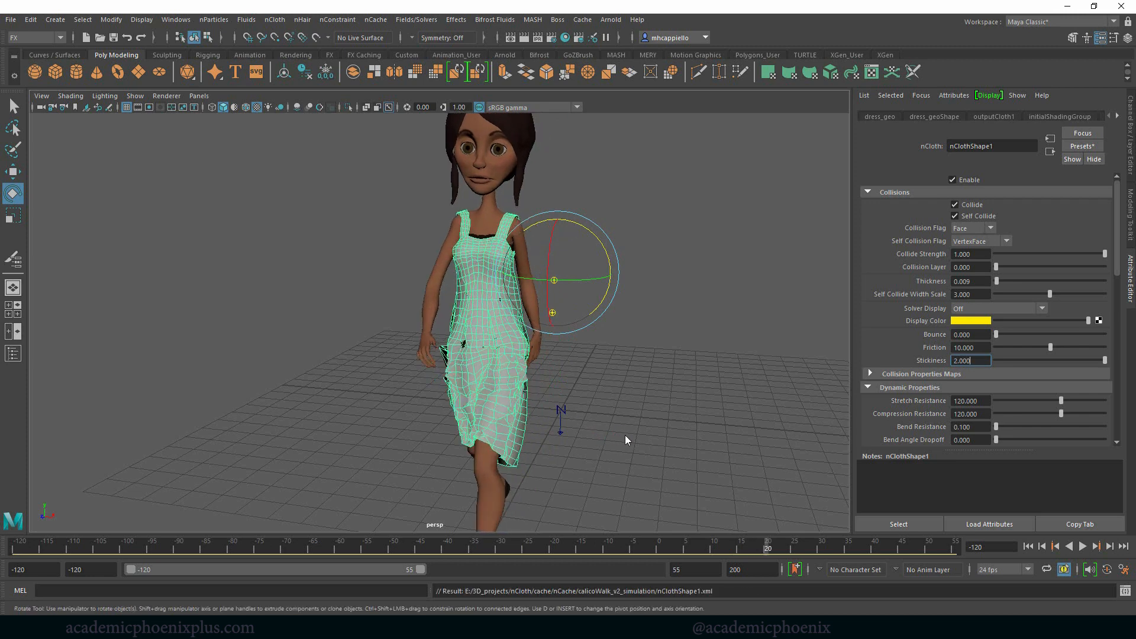
# Examine the contact between the re-cached dress and the hands from several angles between frames 6 and 20
pyautogui.click(561, 414)
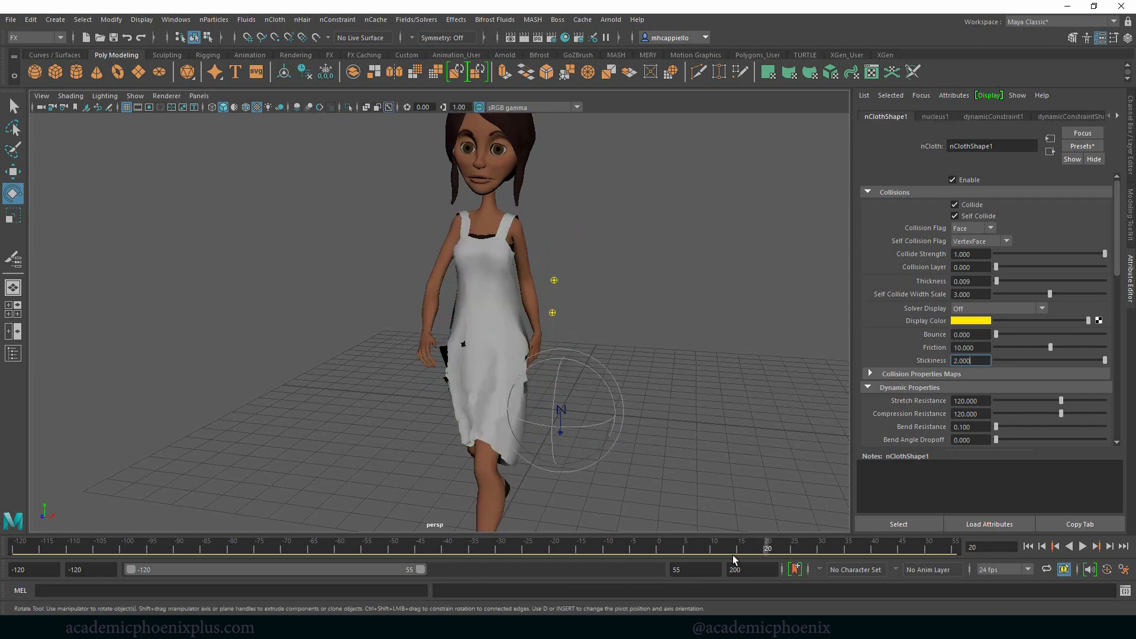
pyautogui.click(692, 549)
pyautogui.click(515, 459)
pyautogui.keyDown('alt'); pyautogui.moveTo(460, 440); pyautogui.dragTo(577, 364); pyautogui.keyUp('alt')
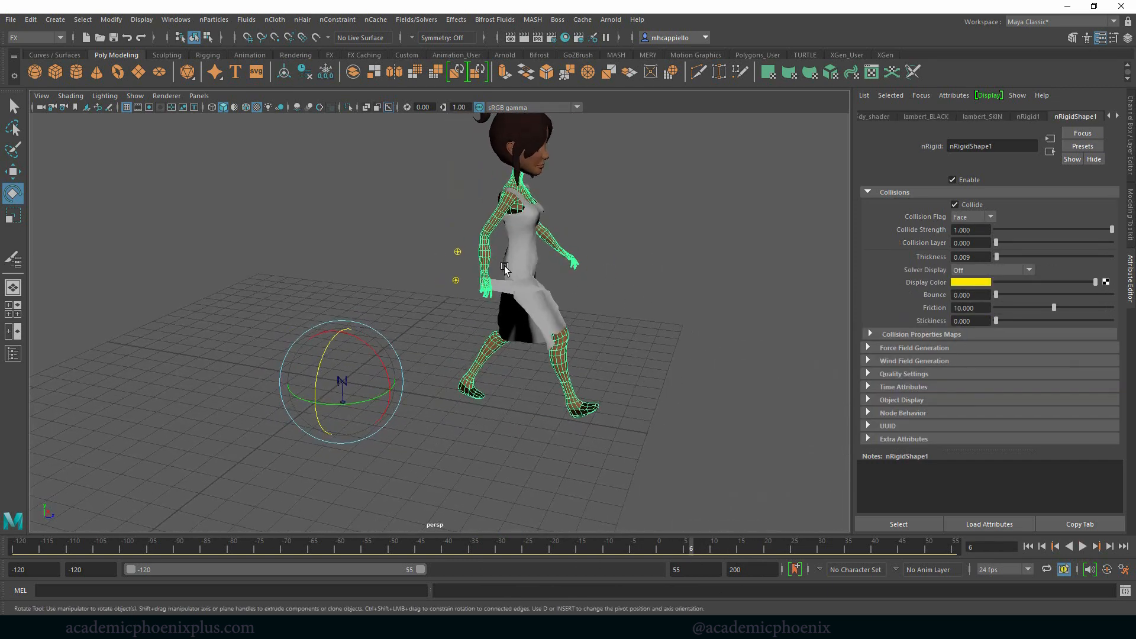
pyautogui.keyDown('alt'); pyautogui.moveTo(616, 296); pyautogui.dragTo(641, 358); pyautogui.keyUp('alt')
pyautogui.moveTo(705, 552); pyautogui.dragTo(734, 531)
pyautogui.press('Escape')
pyautogui.keyDown('alt'); pyautogui.moveTo(713, 444); pyautogui.dragTo(641, 403, button='right'); pyautogui.keyUp('alt')
pyautogui.keyDown('alt'); pyautogui.moveTo(641, 403); pyautogui.dragTo(415, 370); pyautogui.keyUp('alt')
# Select the dress, go to frame -33, and open the tool settings for painting its Stickiness vertex property
pyautogui.click(406, 367)
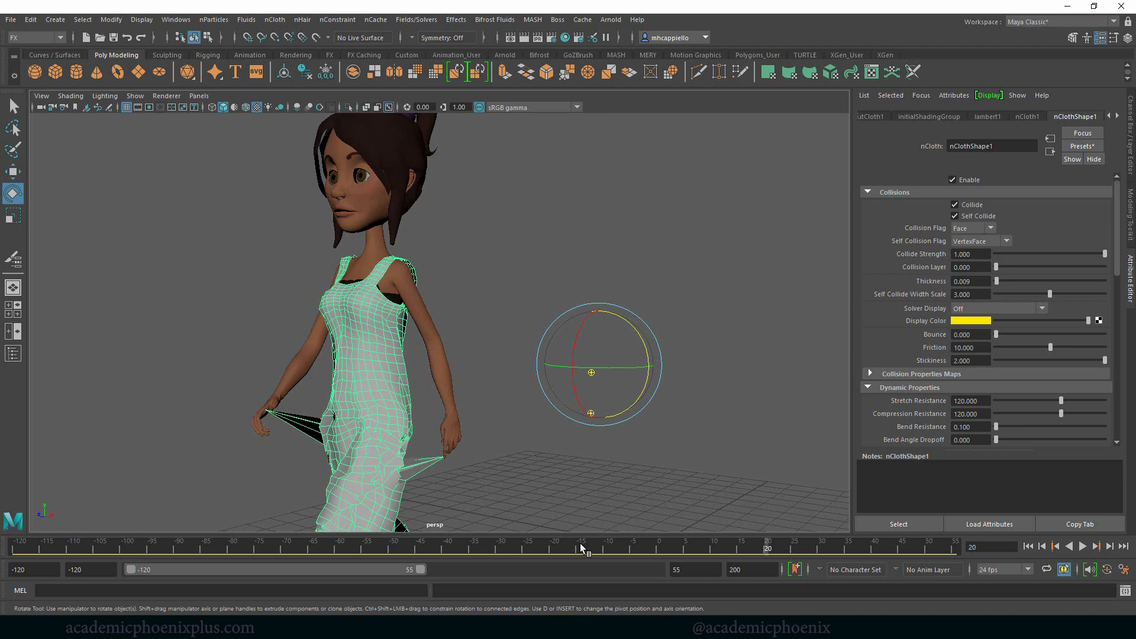
pyautogui.moveTo(580, 544); pyautogui.dragTo(488, 546)
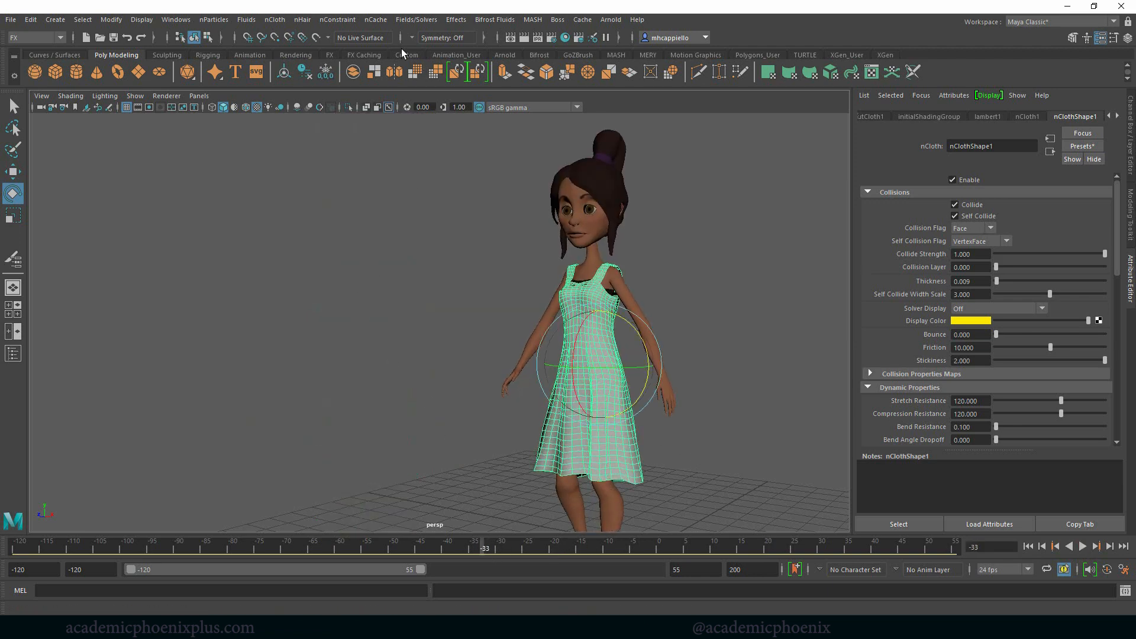
pyautogui.click(280, 19)
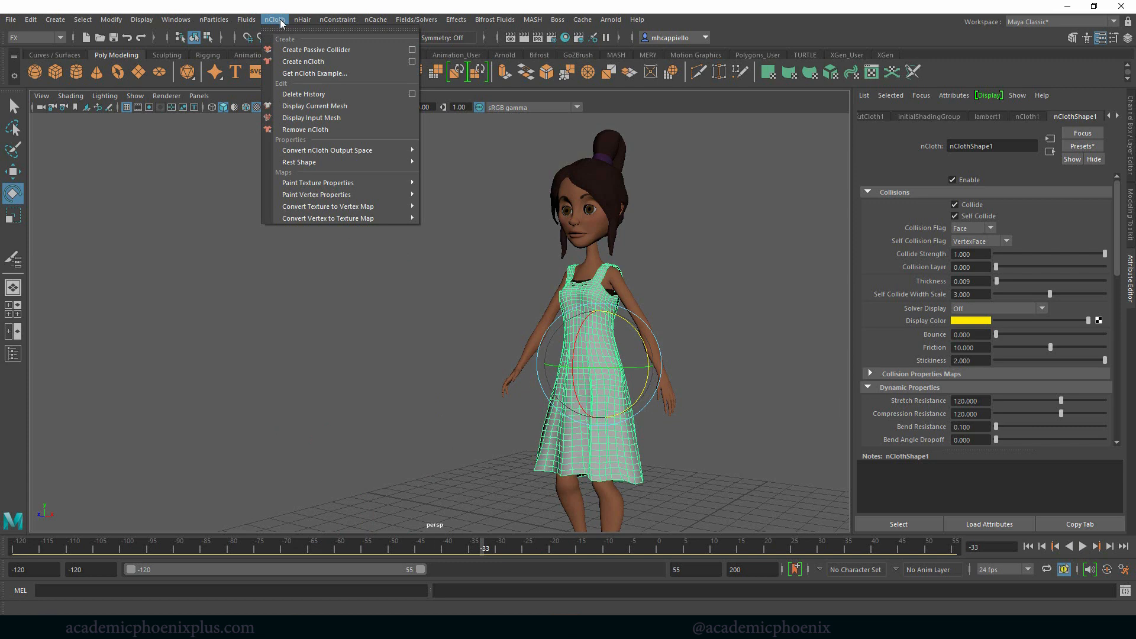
pyautogui.moveTo(348, 199)
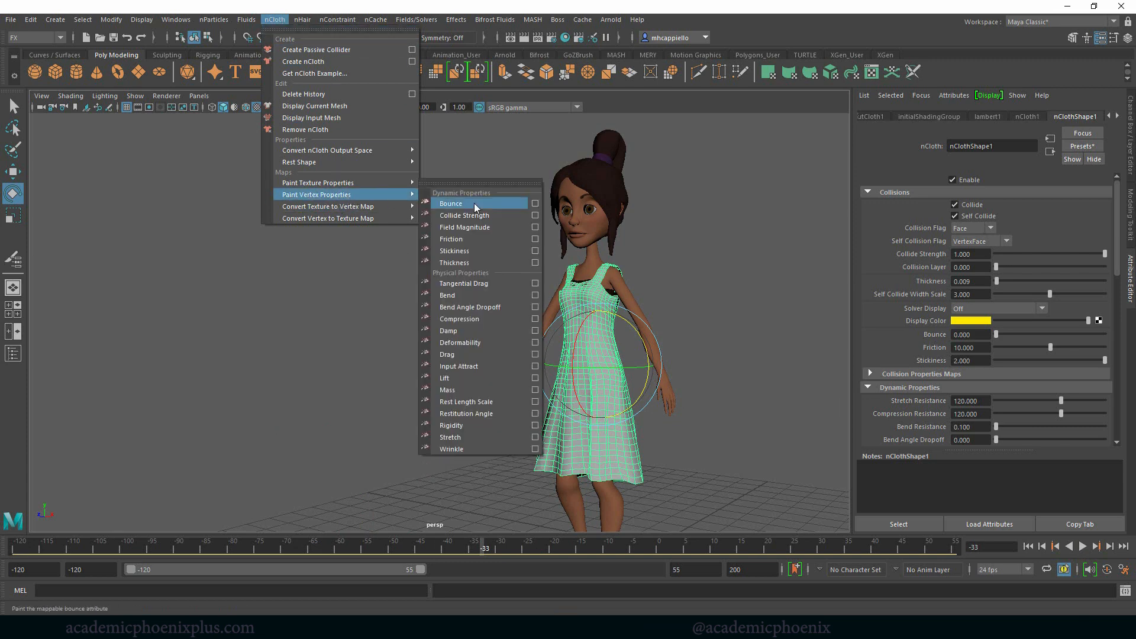
pyautogui.click(532, 254)
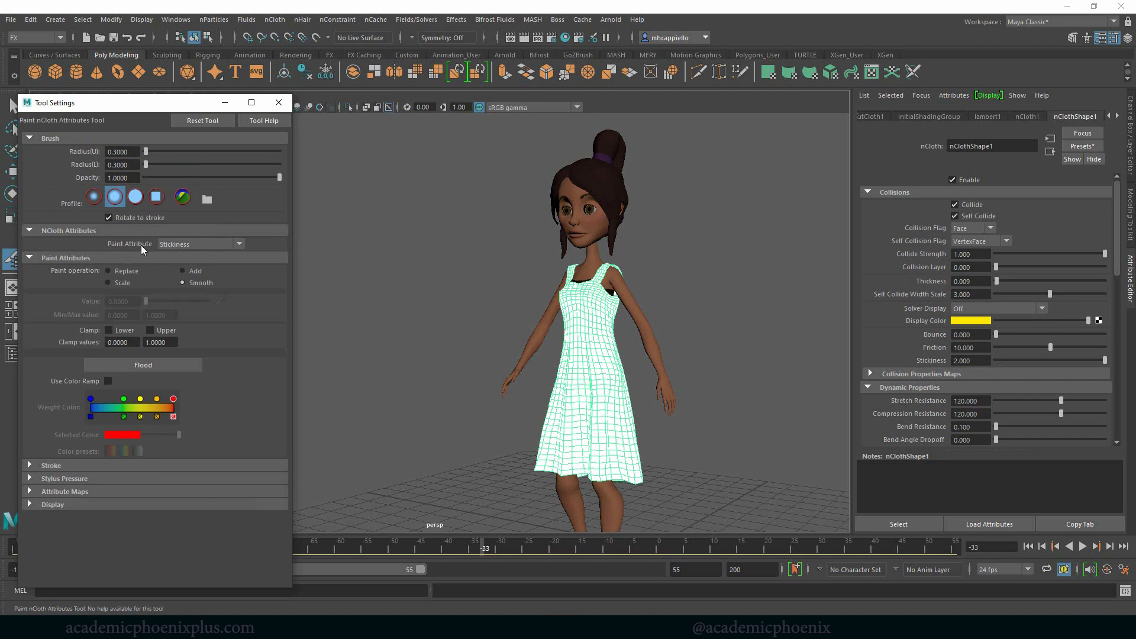
# Browse the paintable nCloth attributes and choose Stickiness as the attribute to paint
pyautogui.click(209, 246)
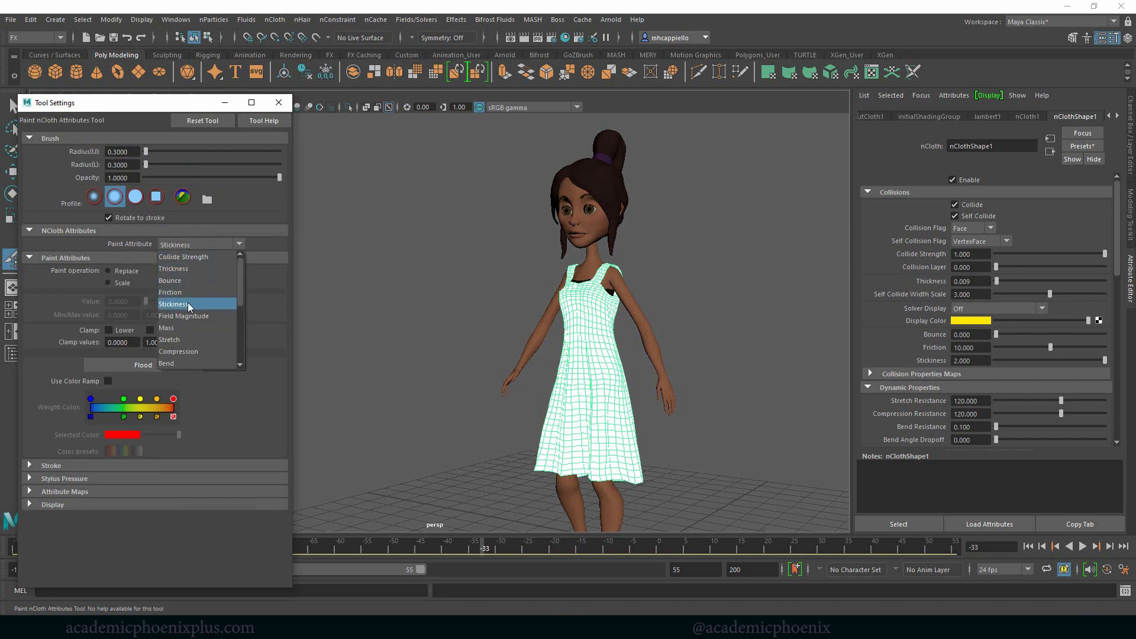
pyautogui.click(187, 303)
pyautogui.click(198, 247)
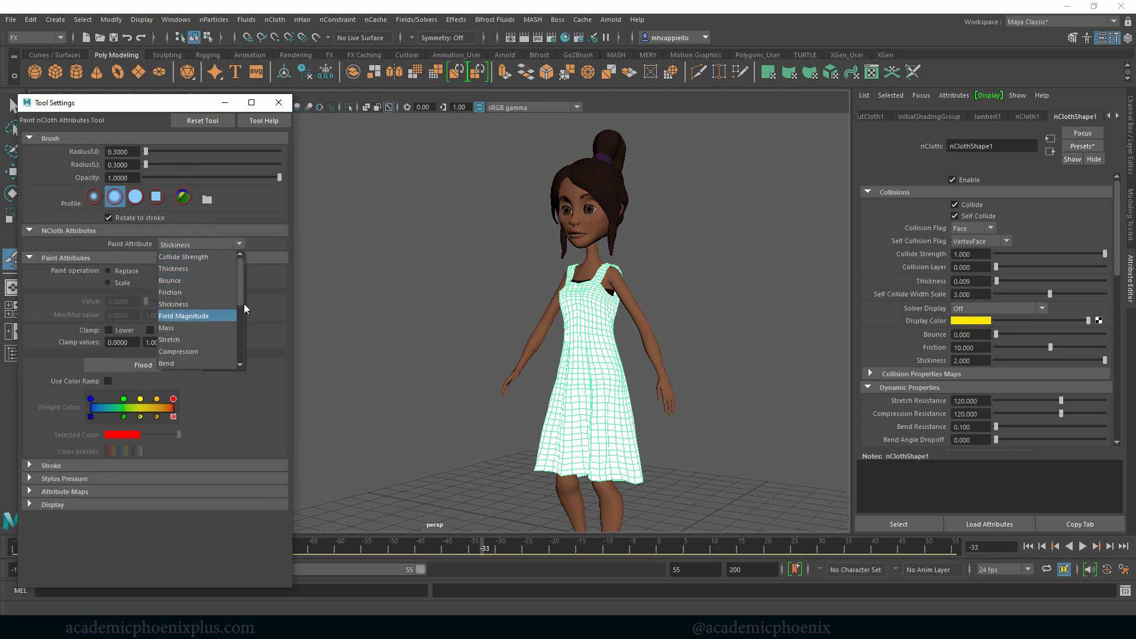
pyautogui.moveTo(241, 304)
pyautogui.mouseDown()
pyautogui.moveTo(232, 353)
pyautogui.moveTo(241, 275)
pyautogui.mouseUp()
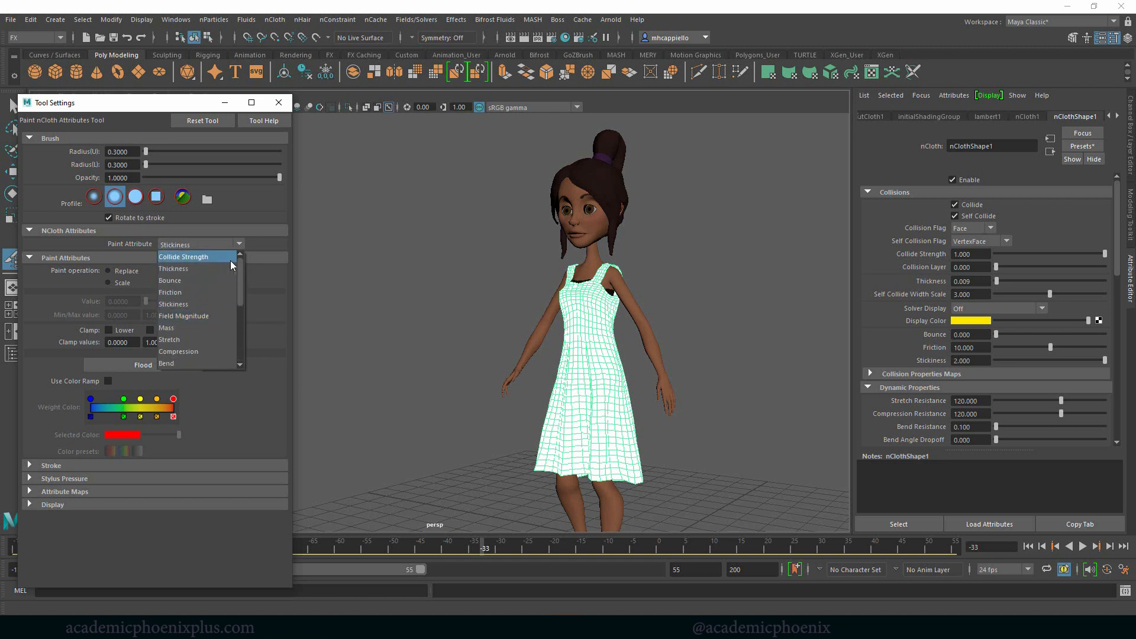
pyautogui.click(195, 304)
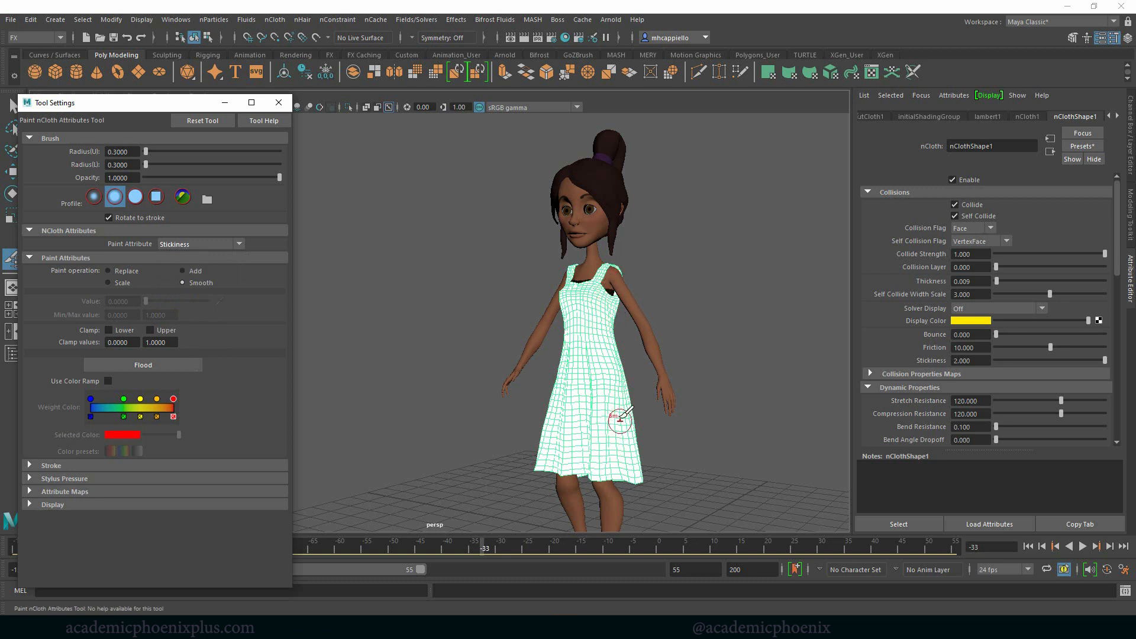
# Paint stickiness 0 with the Replace operation over the skirt area beside the character's left hand
pyautogui.click(984, 360)
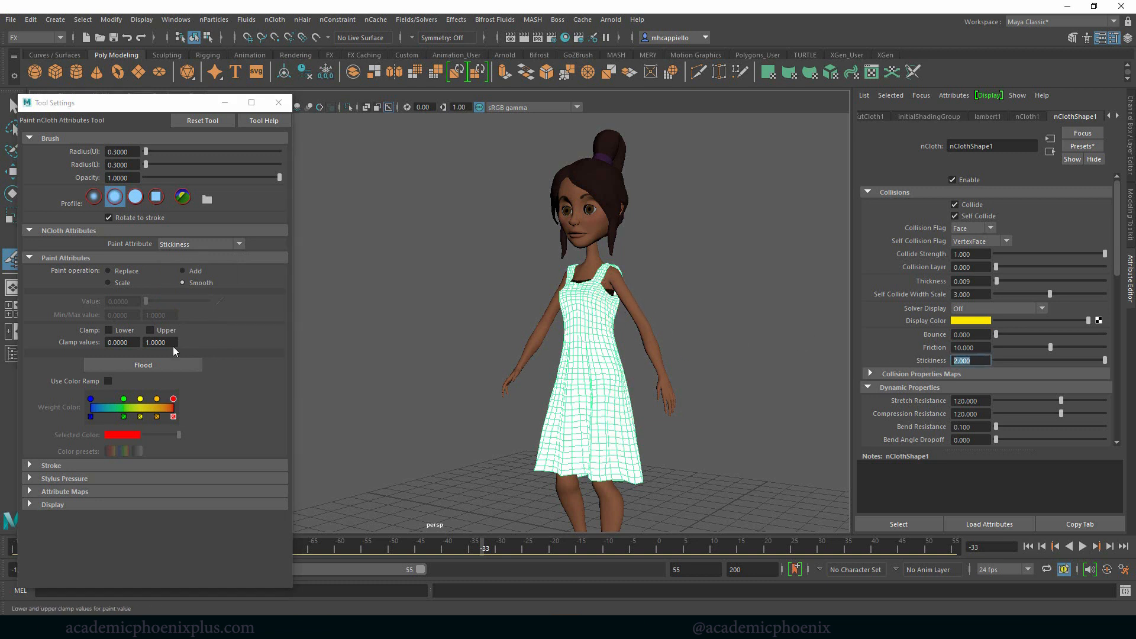
pyautogui.click(109, 271)
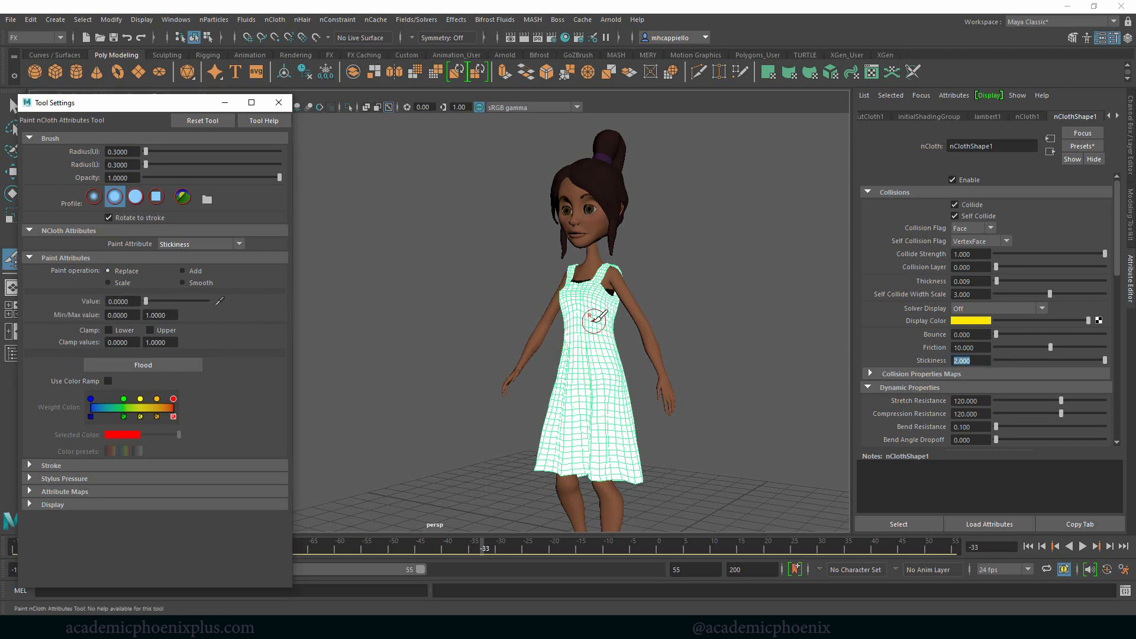
pyautogui.doubleClick(121, 301)
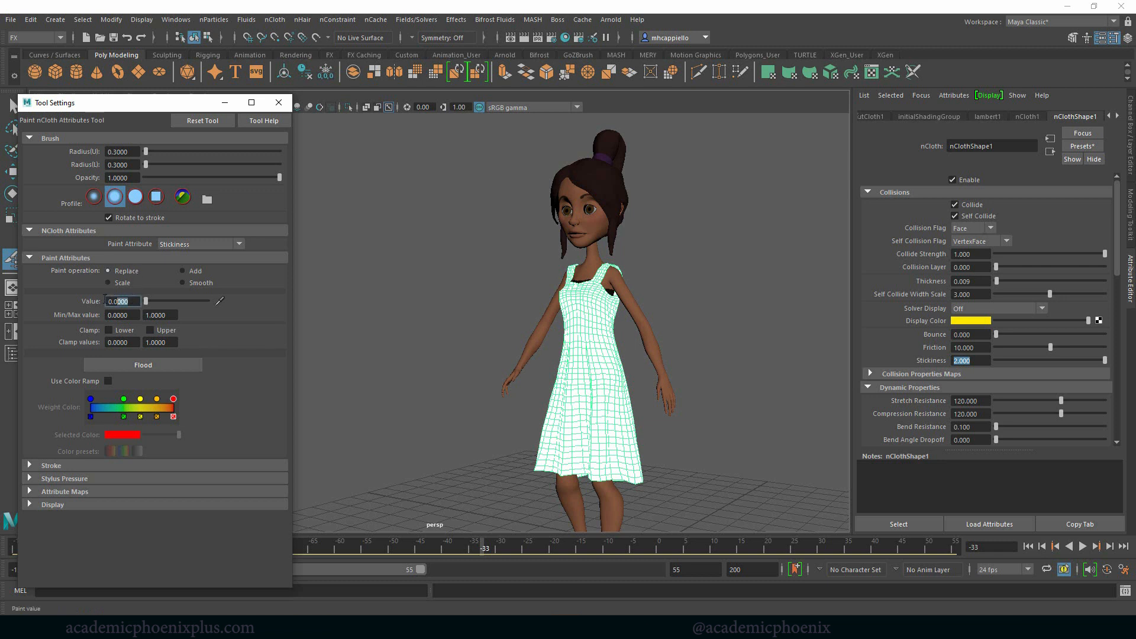
pyautogui.moveTo(606, 436)
pyautogui.mouseDown()
pyautogui.moveTo(607, 387)
pyautogui.moveTo(618, 467)
pyautogui.moveTo(609, 373)
pyautogui.moveTo(622, 391)
pyautogui.moveTo(609, 474)
pyautogui.moveTo(610, 449)
pyautogui.mouseUp()
pyautogui.keyDown('alt'); pyautogui.moveTo(701, 463); pyautogui.dragTo(648, 463); pyautogui.keyUp('alt')
pyautogui.moveTo(622, 474)
pyautogui.mouseDown()
pyautogui.moveTo(629, 400)
pyautogui.moveTo(600, 474)
pyautogui.moveTo(592, 421)
pyautogui.moveTo(637, 436)
pyautogui.moveTo(637, 497)
pyautogui.mouseUp()
# Reset the paint tool, try a stroke on the skirt's dark patch, and set both the upper and lower brush radius to 0.5
pyautogui.click(129, 153)
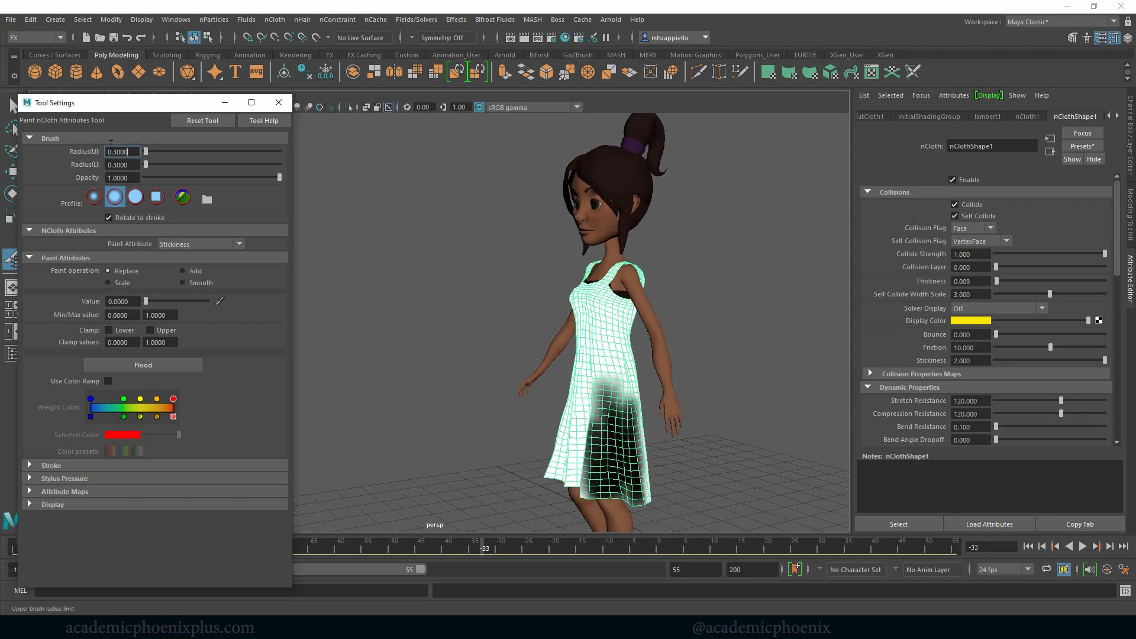
pyautogui.click(199, 121)
pyautogui.moveTo(612, 390); pyautogui.dragTo(627, 461)
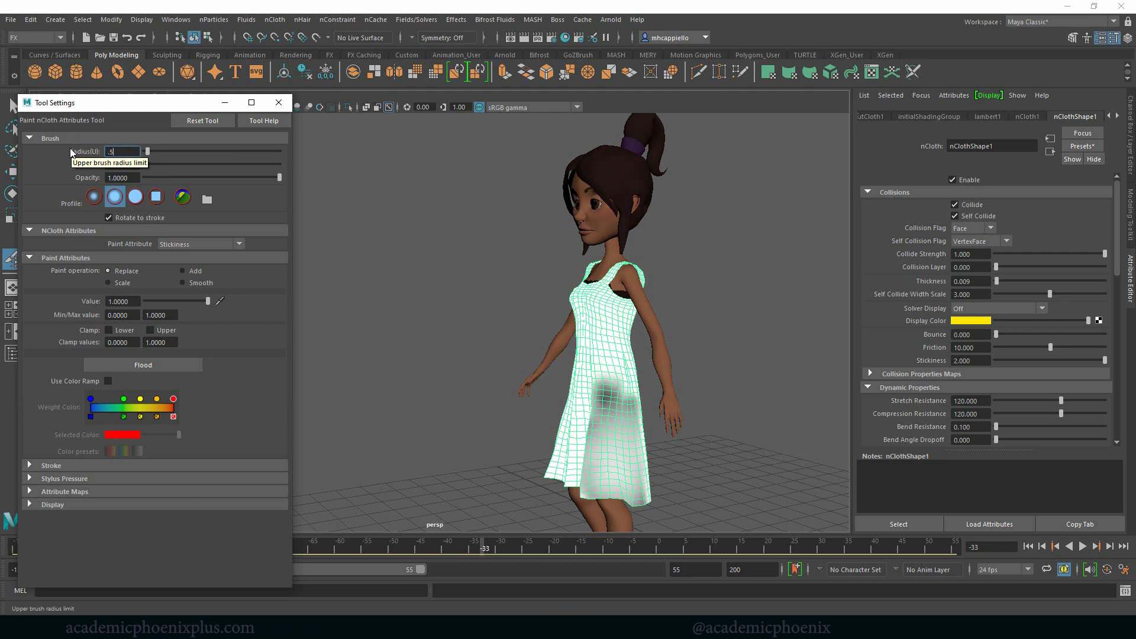
pyautogui.press('Tab')
pyautogui.press('BackSpace')
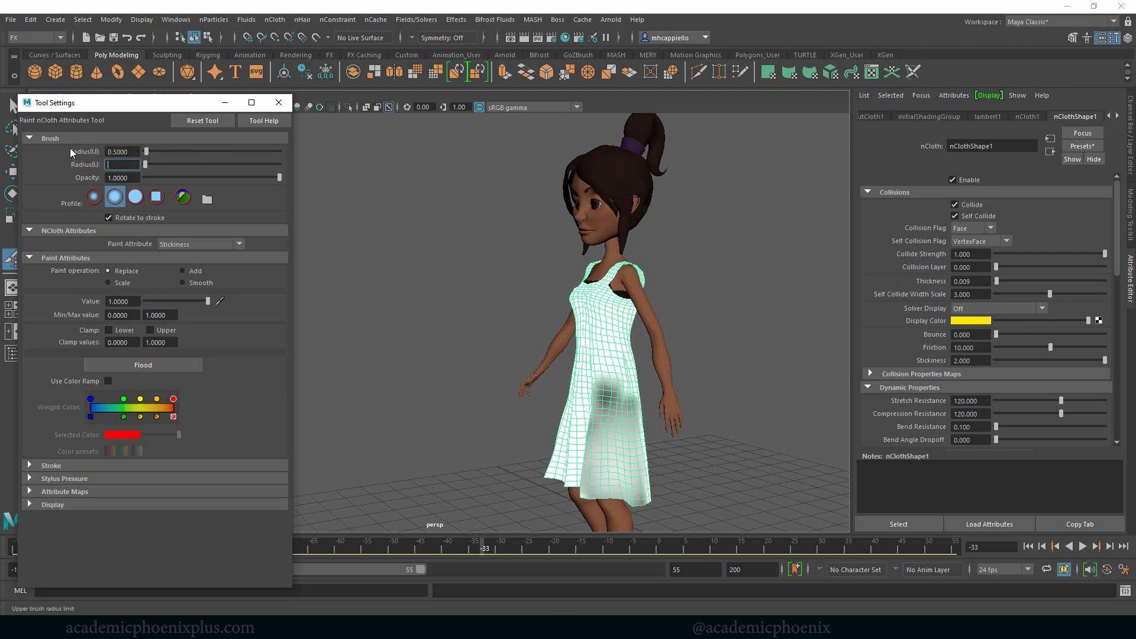
pyautogui.write('.5')
pyautogui.press('Return')
# Brush stickiness 1 over the skirt patch beside the left hand, and repaint that area with stickiness 0
pyautogui.click(134, 301)
pyautogui.moveTo(609, 414)
pyautogui.mouseDown()
pyautogui.moveTo(616, 450)
pyautogui.moveTo(612, 438)
pyautogui.moveTo(590, 465)
pyautogui.mouseUp()
pyautogui.moveTo(208, 301); pyautogui.dragTo(163, 301)
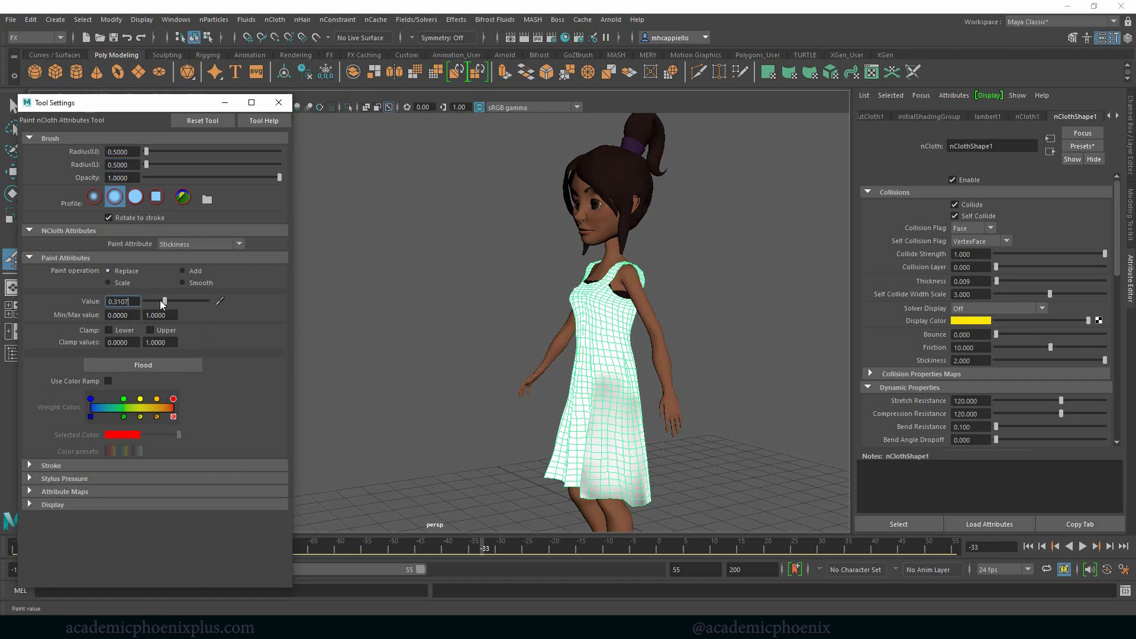
pyautogui.press('Return')
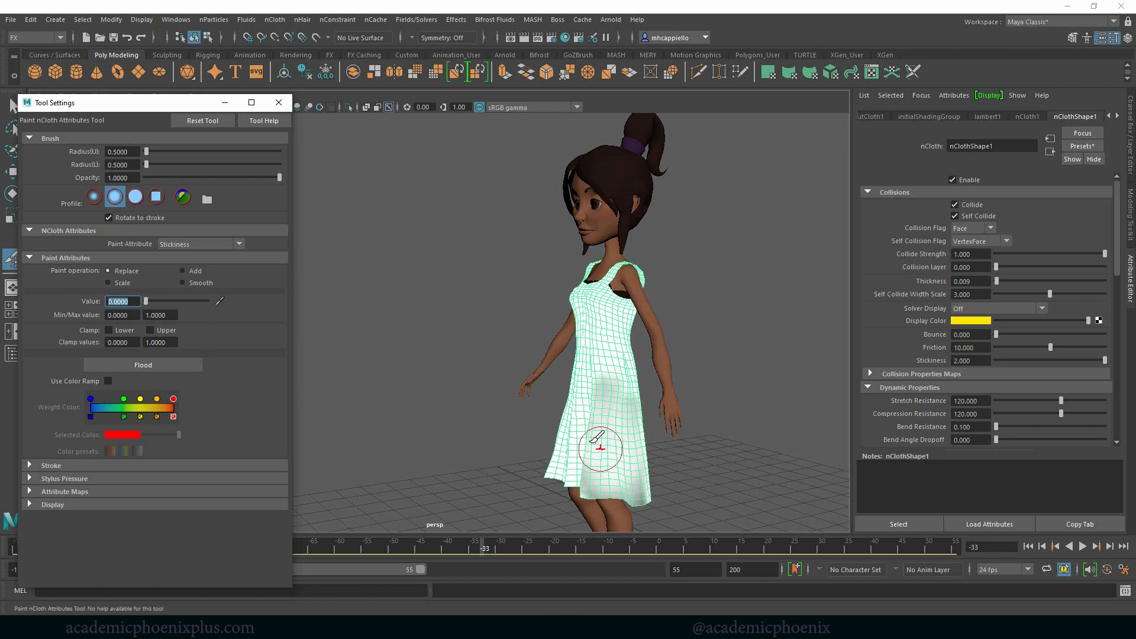
pyautogui.moveTo(605, 476)
pyautogui.mouseDown()
pyautogui.moveTo(624, 450)
pyautogui.moveTo(616, 414)
pyautogui.moveTo(598, 456)
pyautogui.moveTo(642, 461)
pyautogui.moveTo(624, 417)
pyautogui.moveTo(595, 458)
pyautogui.mouseUp()
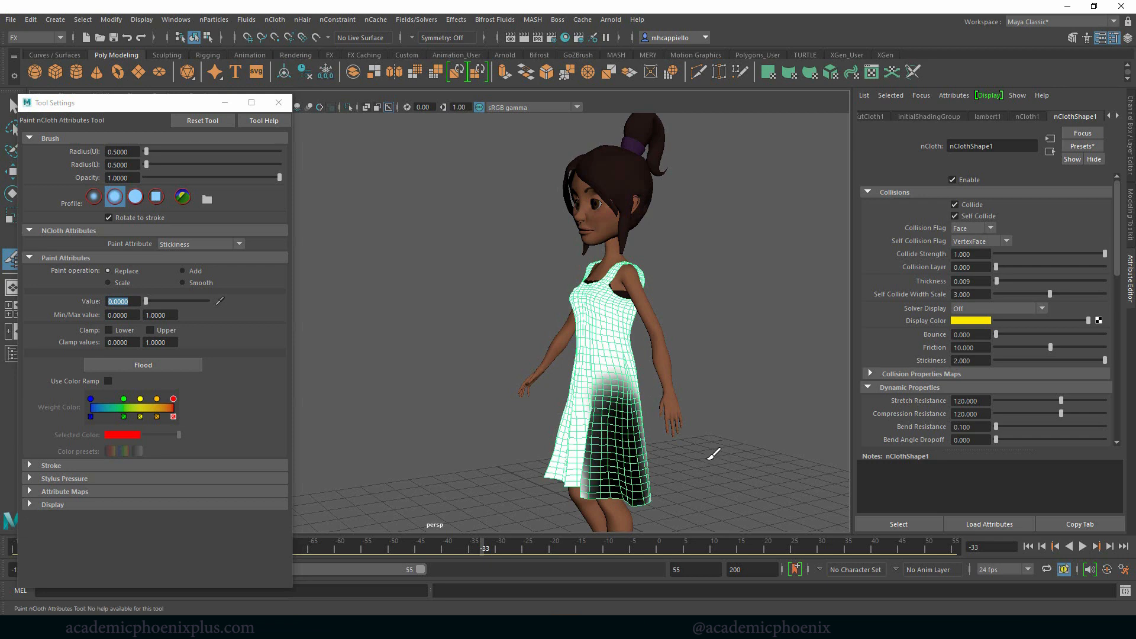
# Paint stickiness 0 over the skirt area below and beside the character's right hand
pyautogui.keyDown('alt'); pyautogui.moveTo(701, 455); pyautogui.dragTo(882, 435); pyautogui.keyUp('alt')
pyautogui.keyDown('alt'); pyautogui.moveTo(527, 352); pyautogui.dragTo(646, 309, button='middle'); pyautogui.keyUp('alt')
pyautogui.keyDown('alt'); pyautogui.moveTo(646, 309); pyautogui.dragTo(651, 370, button='right'); pyautogui.keyUp('alt')
pyautogui.moveTo(486, 370)
pyautogui.mouseDown()
pyautogui.moveTo(497, 447)
pyautogui.moveTo(496, 407)
pyautogui.moveTo(481, 417)
pyautogui.moveTo(473, 453)
pyautogui.mouseUp()
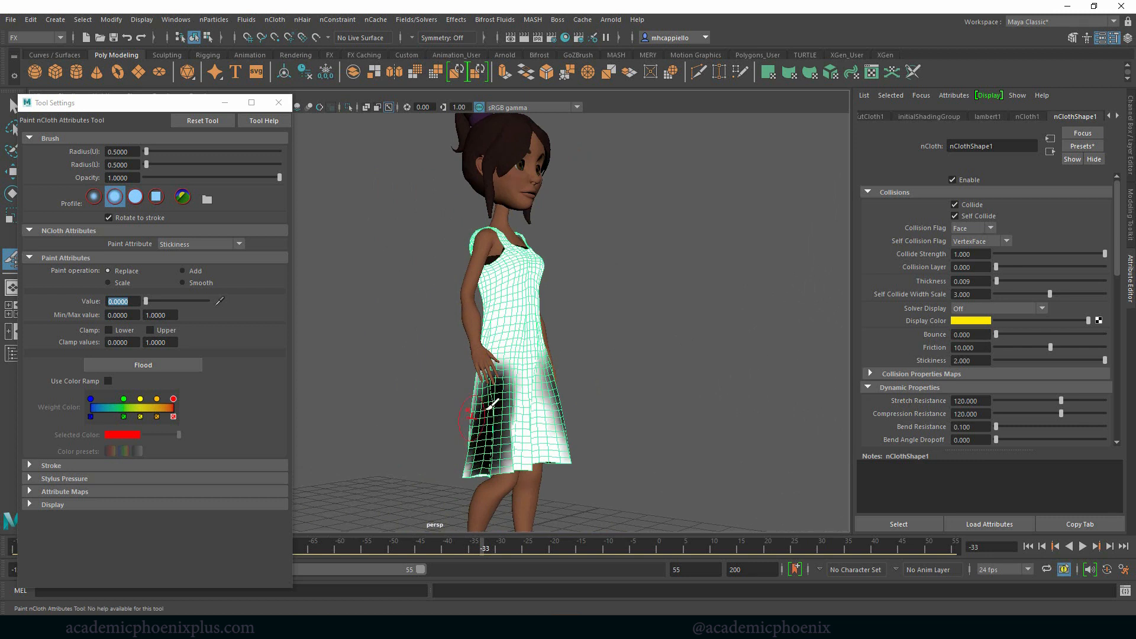
pyautogui.moveTo(492, 406)
pyautogui.mouseDown()
pyautogui.moveTo(501, 396)
pyautogui.moveTo(508, 409)
pyautogui.moveTo(484, 451)
pyautogui.mouseUp()
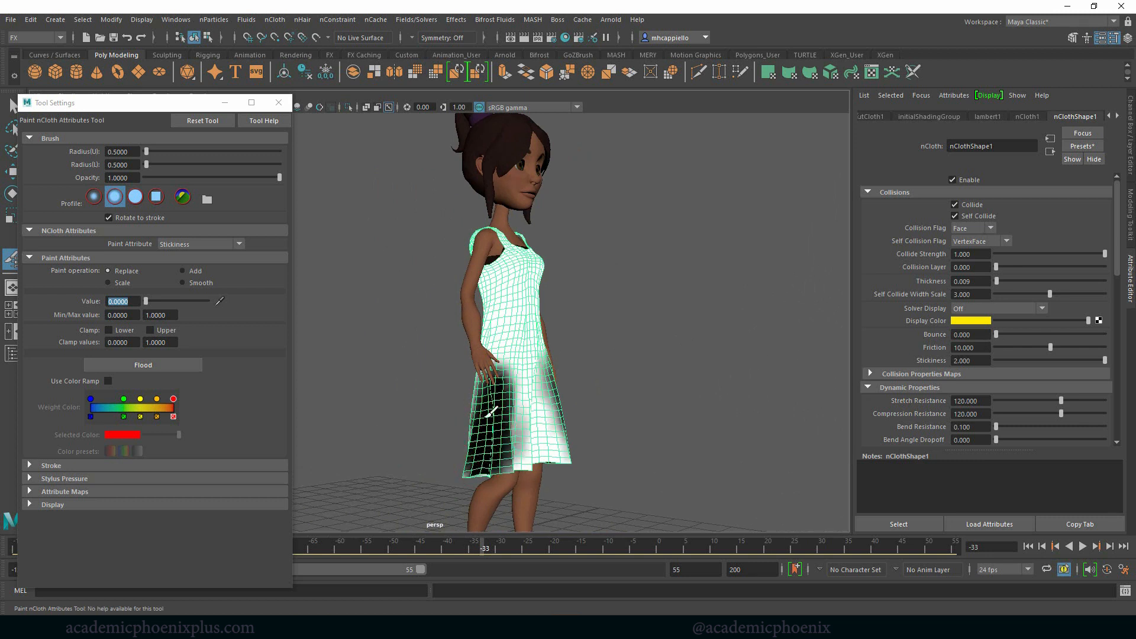
pyautogui.moveTo(490, 413)
pyautogui.mouseDown()
pyautogui.moveTo(519, 393)
pyautogui.moveTo(519, 408)
pyautogui.mouseUp()
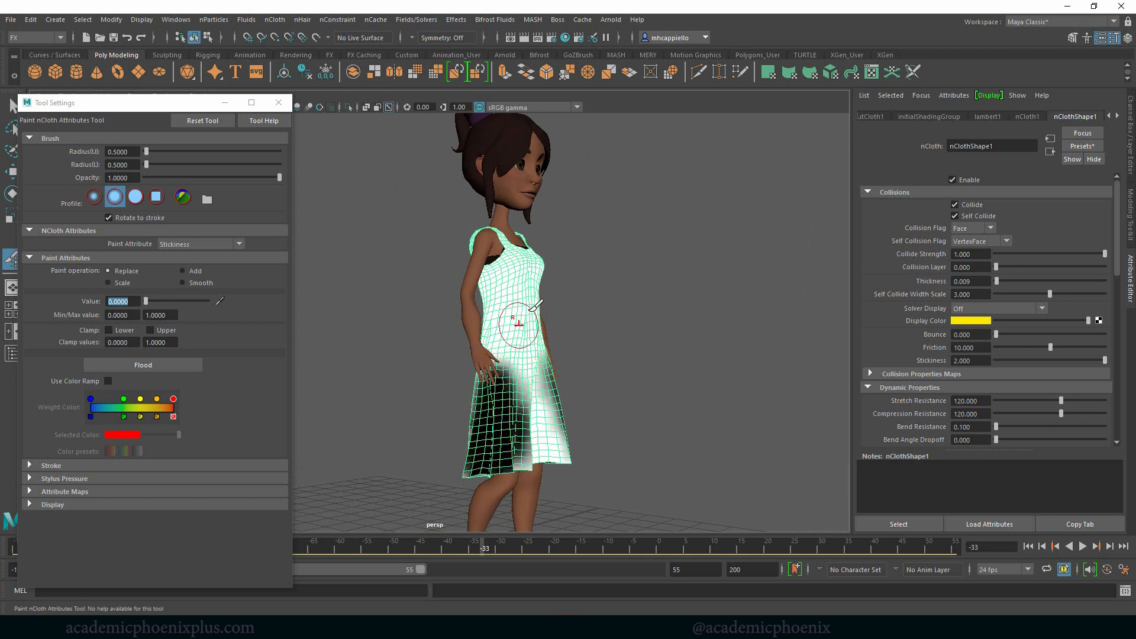
# Paint stickiness 1 back over the upper part of the skirt patch beside the right hand
pyautogui.moveTo(146, 302); pyautogui.dragTo(279, 301)
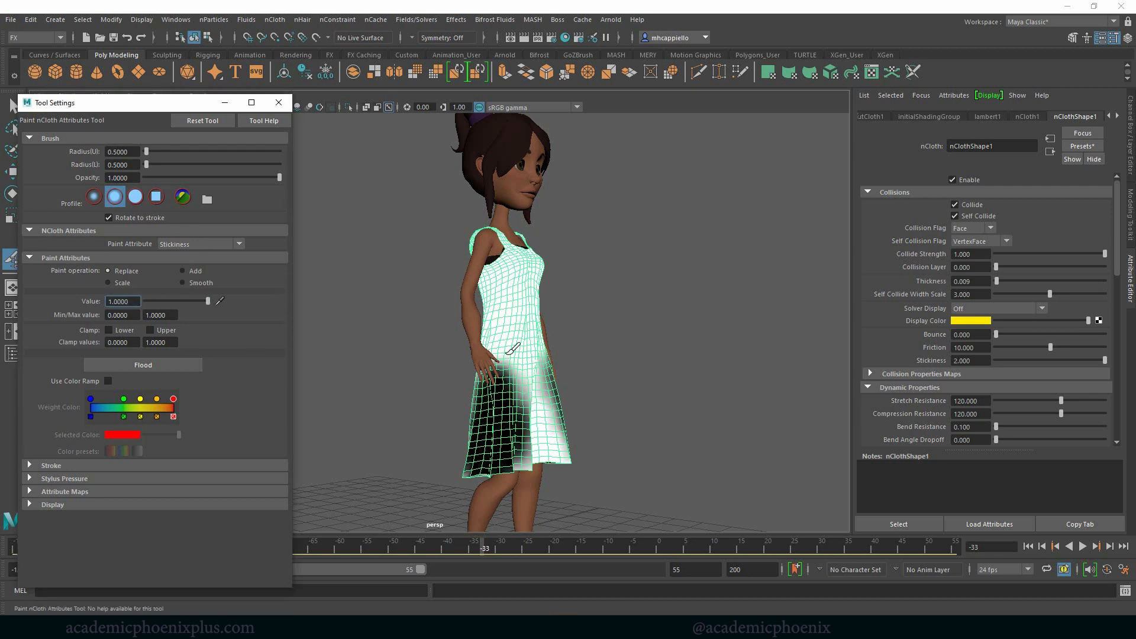
pyautogui.moveTo(523, 370)
pyautogui.mouseDown()
pyautogui.moveTo(499, 373)
pyautogui.moveTo(510, 380)
pyautogui.mouseUp()
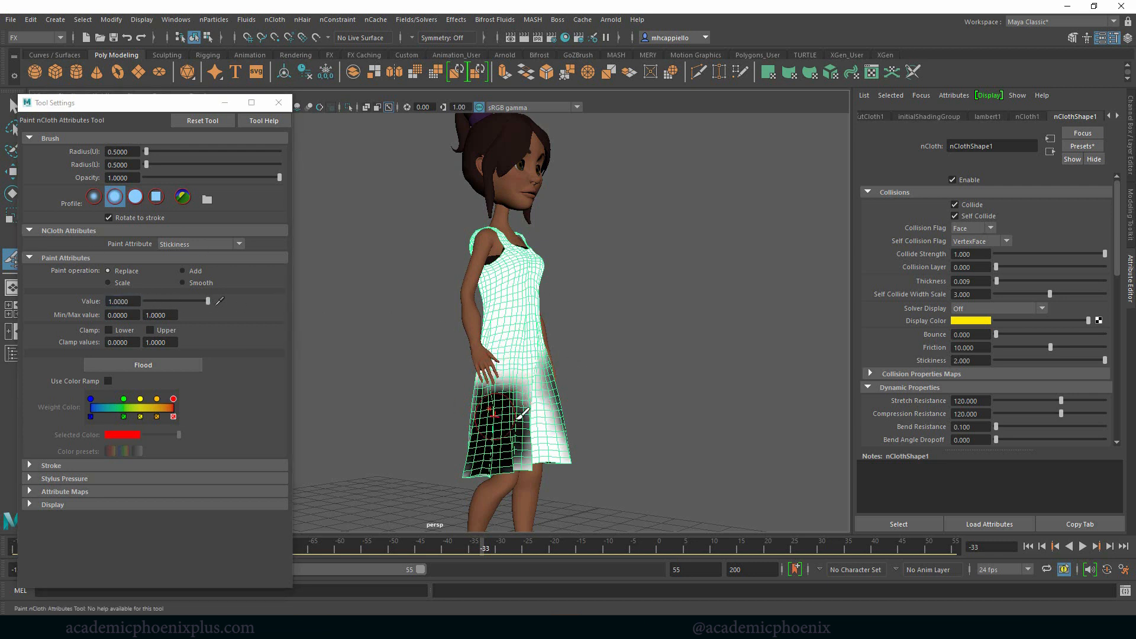
pyautogui.click(980, 360)
pyautogui.keyDown('alt'); pyautogui.moveTo(681, 391); pyautogui.dragTo(627, 395); pyautogui.keyUp('alt')
pyautogui.moveTo(553, 375); pyautogui.dragTo(535, 411)
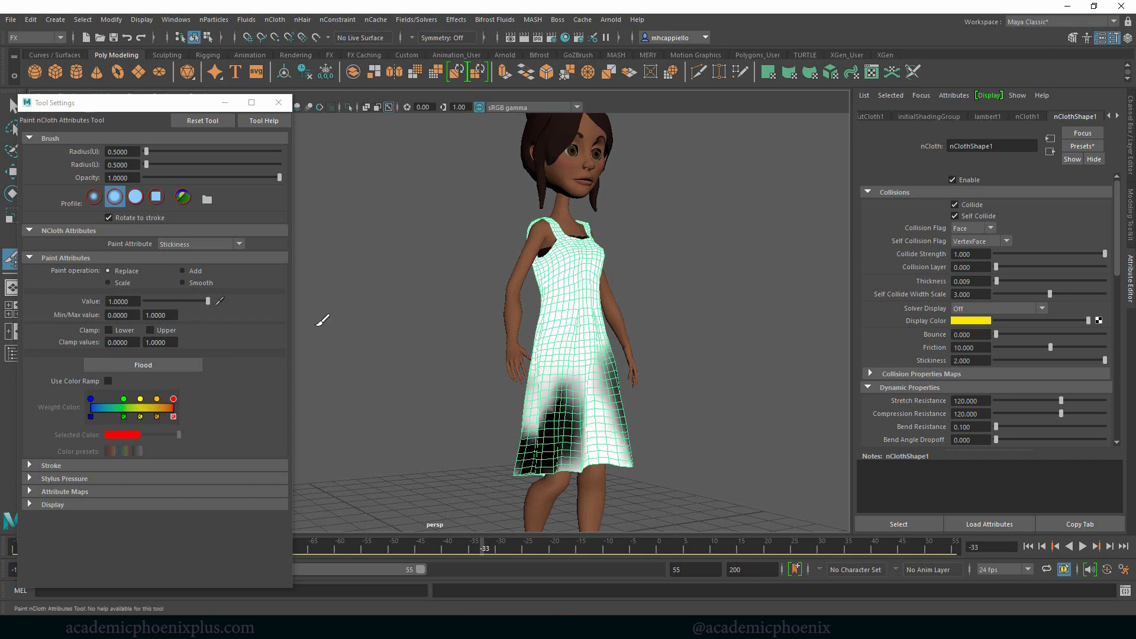
# Repaint the skirt beside the right hand with stickiness 0 and close the painting tool and its settings
pyautogui.moveTo(208, 301); pyautogui.dragTo(112, 302)
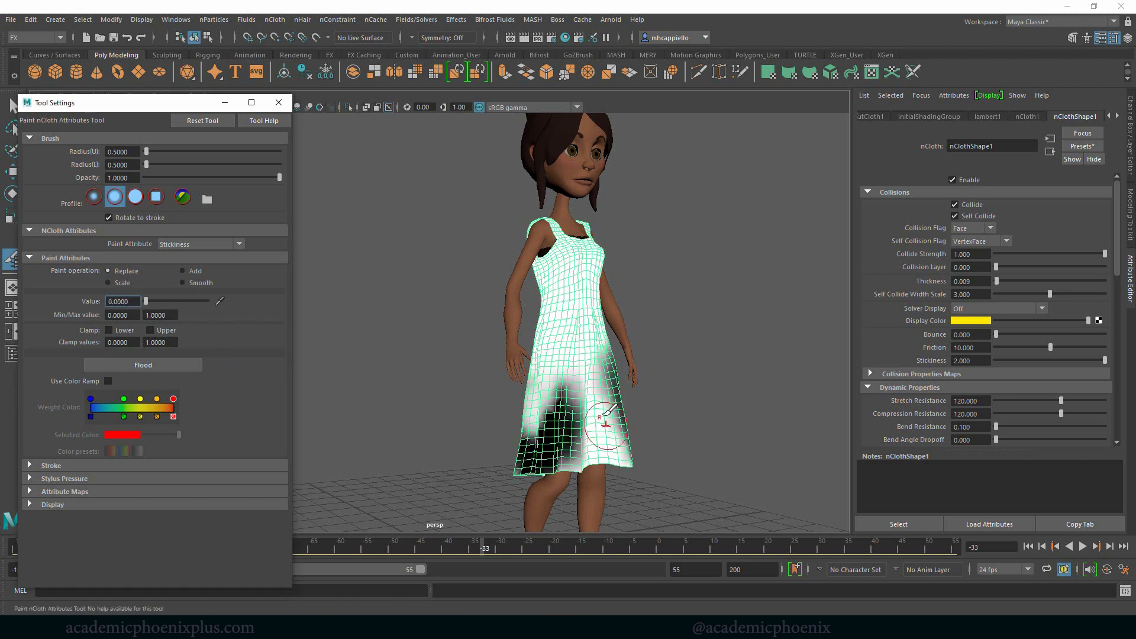
pyautogui.moveTo(556, 414)
pyautogui.mouseDown()
pyautogui.moveTo(548, 379)
pyautogui.moveTo(535, 437)
pyautogui.moveTo(566, 461)
pyautogui.moveTo(529, 455)
pyautogui.mouseUp()
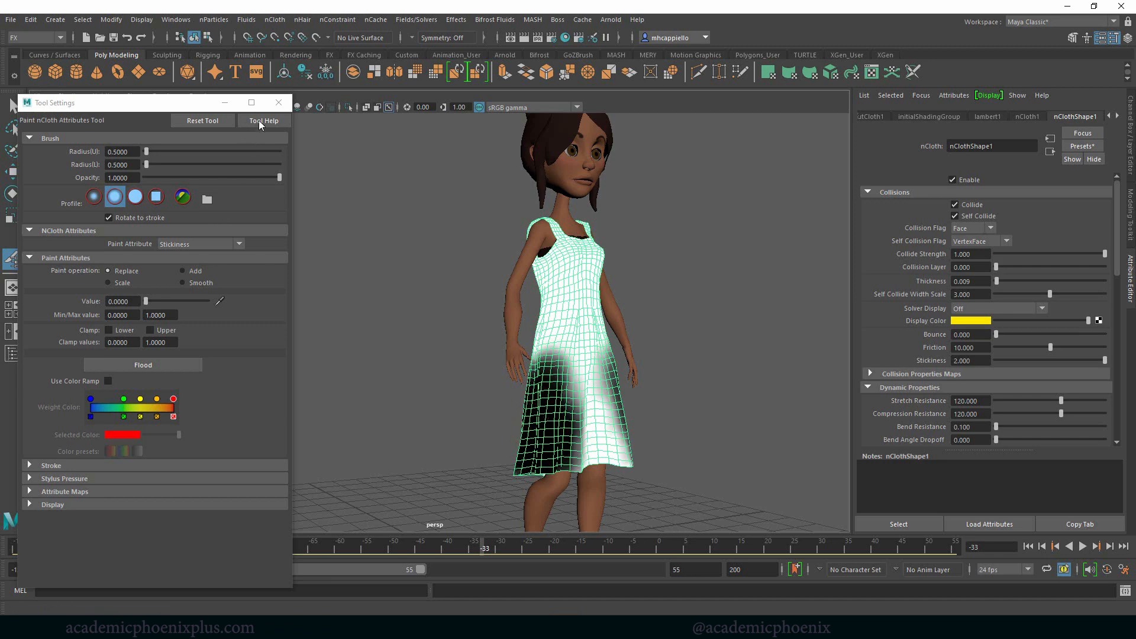
pyautogui.click(278, 102)
pyautogui.click(7, 110)
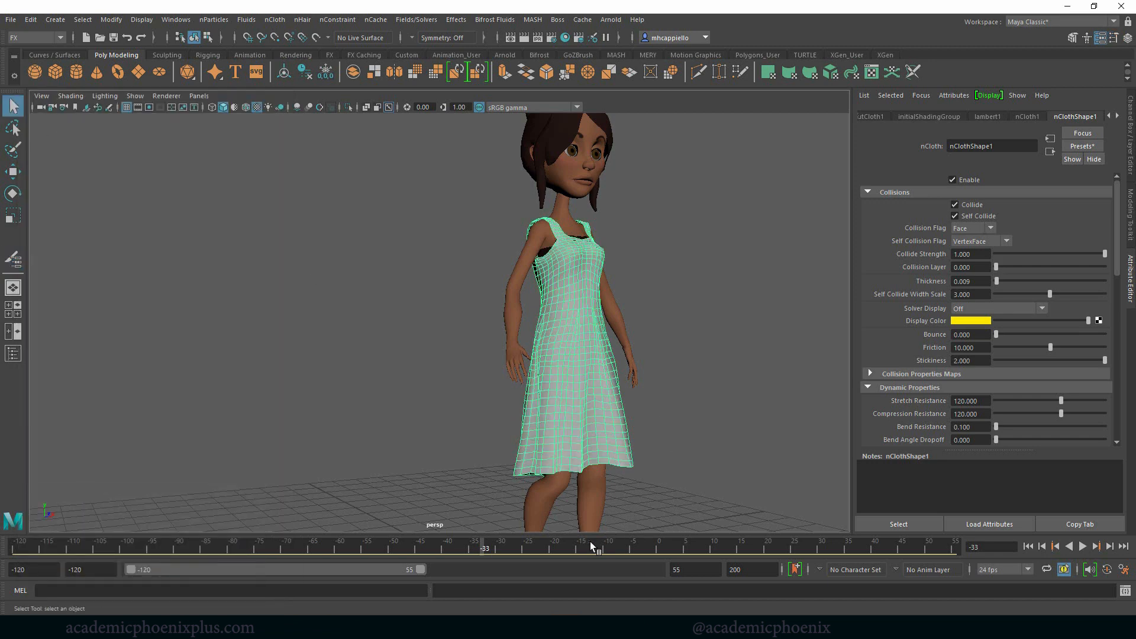
# Play the walk briefly and create a new nCloth cache for the dress, replacing the existing cache
pyautogui.hotkey('alt', 'v')
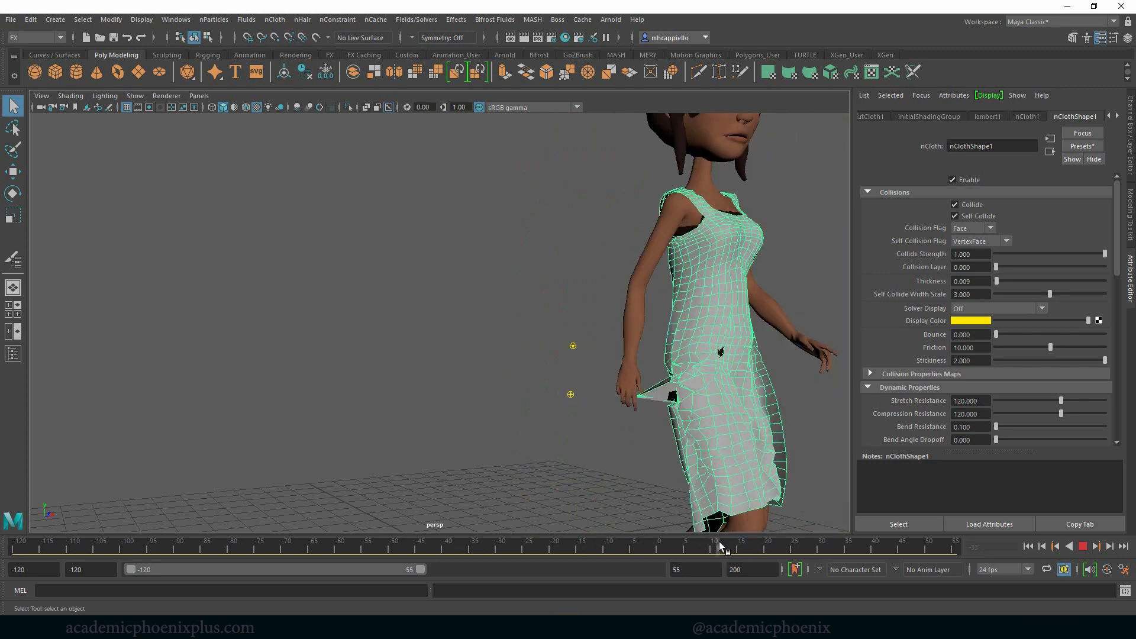
pyautogui.hotkey('alt', 'v')
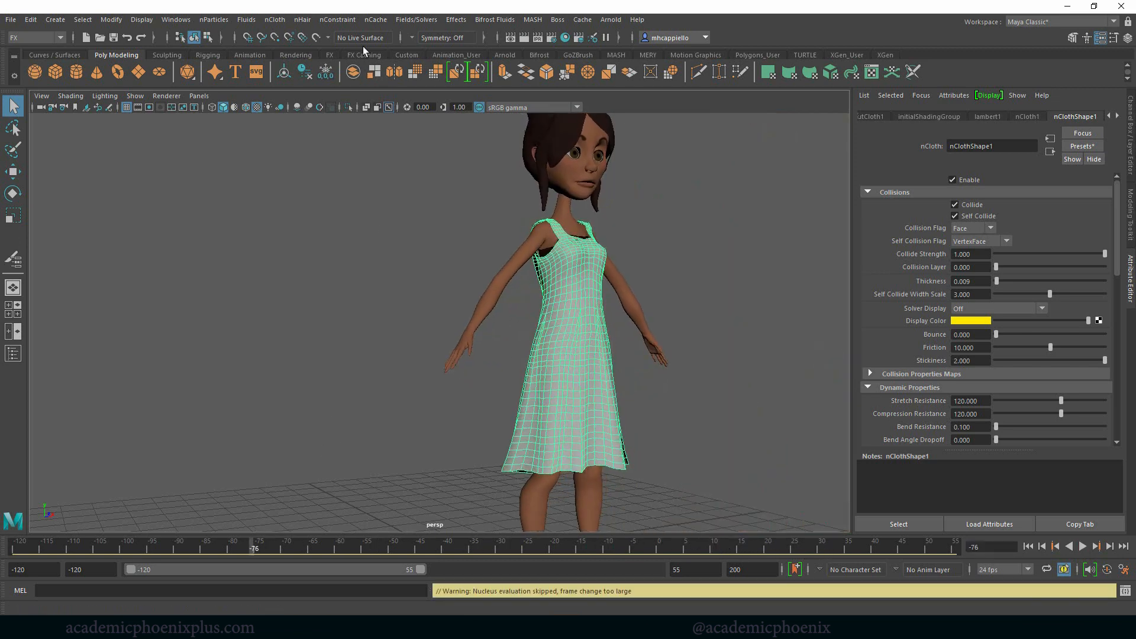
pyautogui.click(376, 19)
pyautogui.moveTo(524, 49)
pyautogui.click(592, 49)
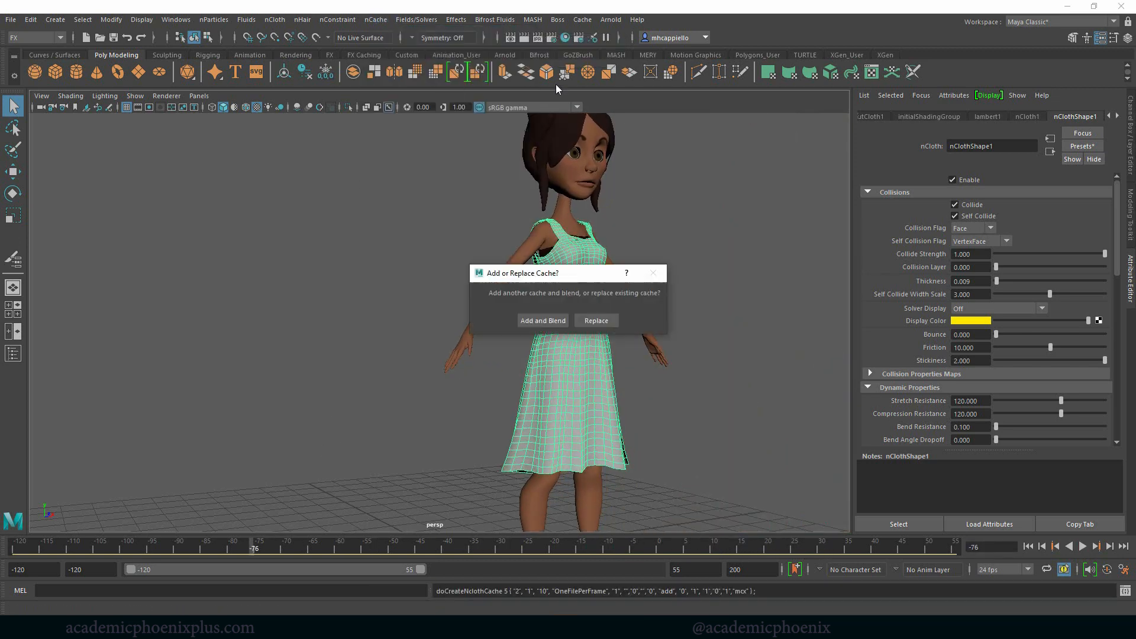
pyautogui.click(618, 321)
pyautogui.click(644, 320)
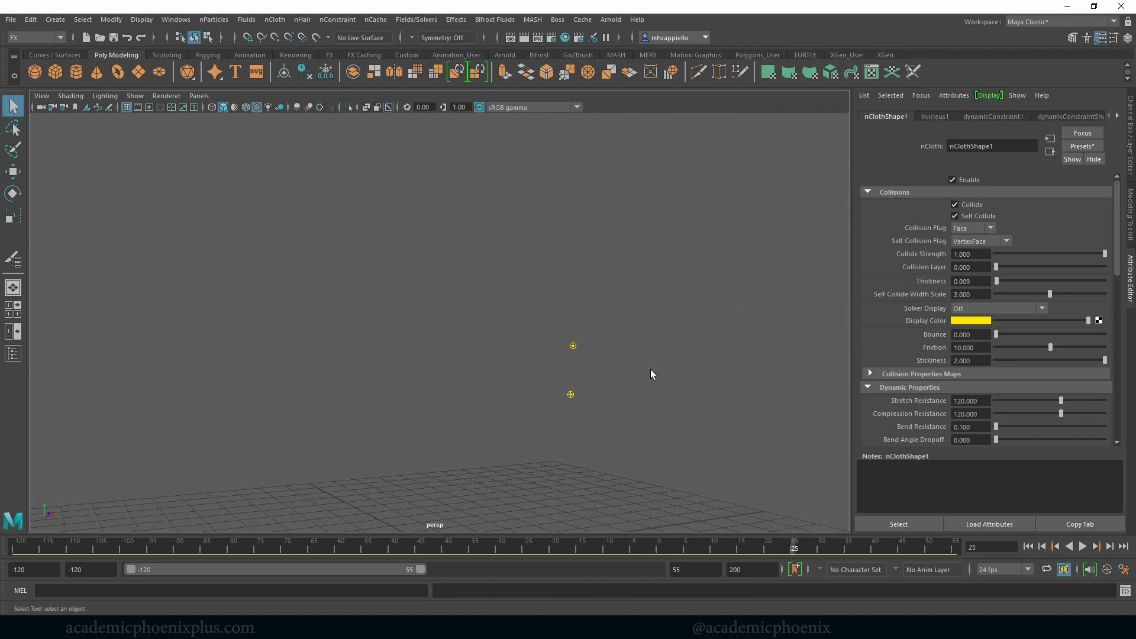
# Examine how the re-cached dress meets both hands from several angles between frames 25 and 6
pyautogui.keyDown('alt'); pyautogui.moveTo(651, 370); pyautogui.dragTo(393, 332, button='right'); pyautogui.keyUp('alt')
pyautogui.keyDown('alt'); pyautogui.moveTo(393, 333); pyautogui.dragTo(584, 421); pyautogui.keyUp('alt')
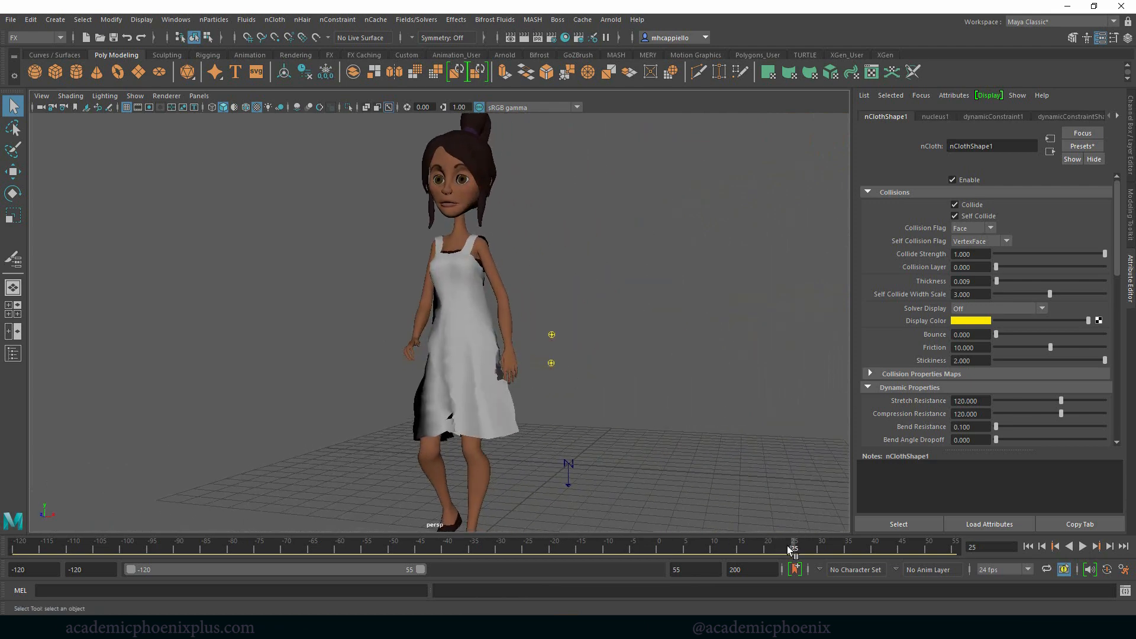
pyautogui.moveTo(787, 545); pyautogui.dragTo(690, 545)
pyautogui.keyDown('alt'); pyautogui.moveTo(562, 414); pyautogui.dragTo(716, 444); pyautogui.keyUp('alt')
pyautogui.keyDown('alt'); pyautogui.moveTo(633, 380); pyautogui.dragTo(806, 429, button='right'); pyautogui.keyUp('alt')
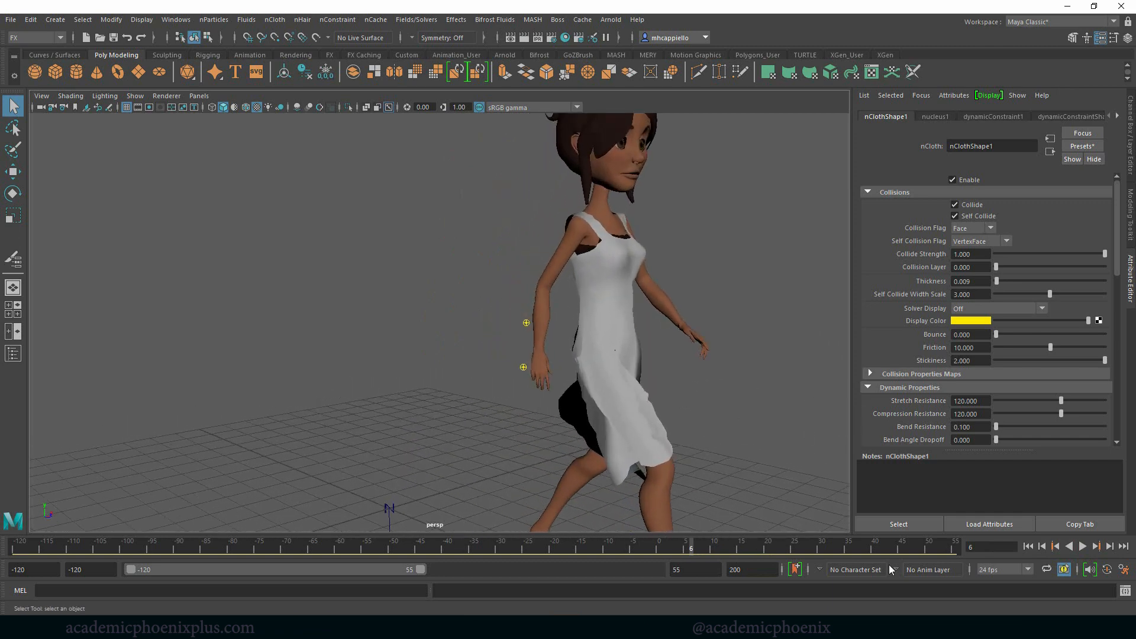
pyautogui.moveTo(739, 546)
pyautogui.mouseDown()
pyautogui.moveTo(787, 539)
pyautogui.moveTo(648, 537)
pyautogui.moveTo(727, 538)
pyautogui.mouseUp()
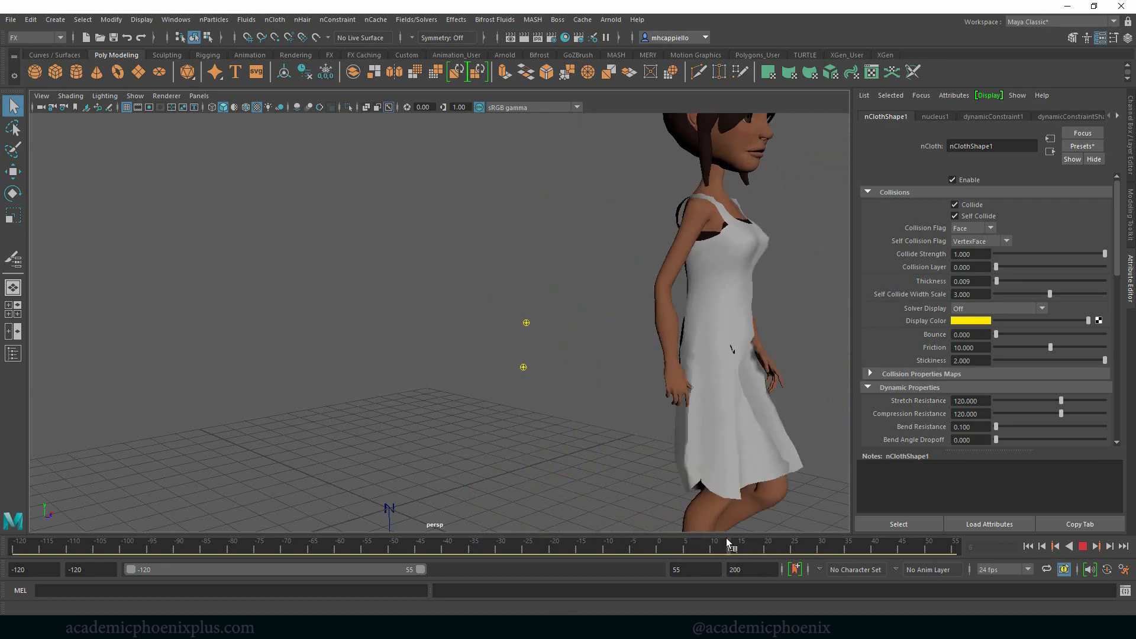
pyautogui.keyDown('alt'); pyautogui.moveTo(716, 450); pyautogui.dragTo(649, 433); pyautogui.keyUp('alt')
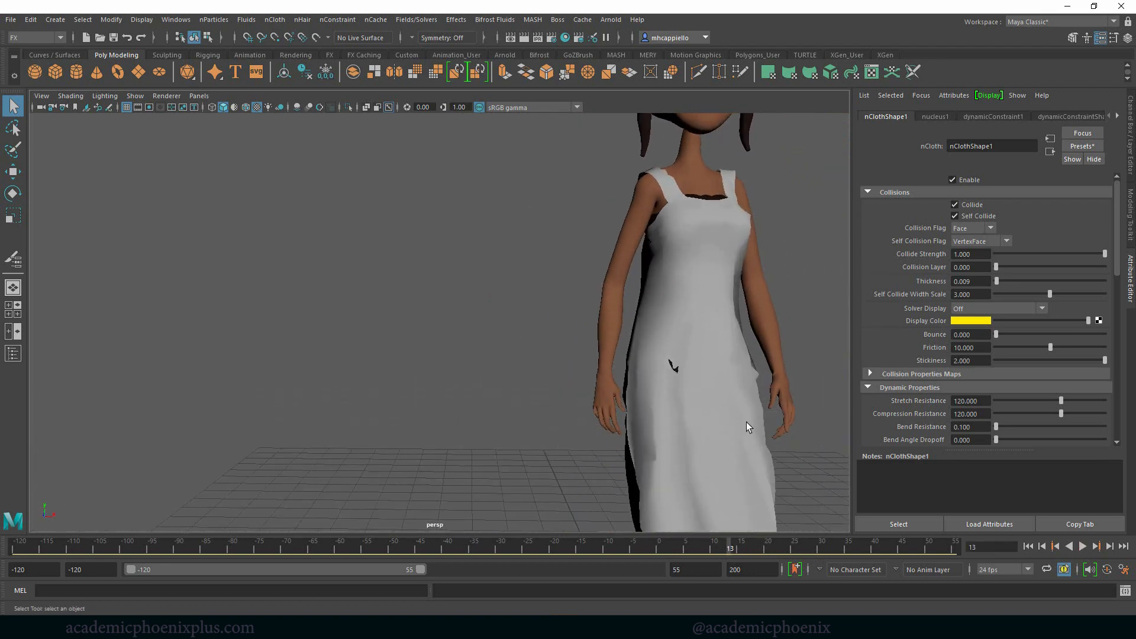
pyautogui.keyDown('alt'); pyautogui.moveTo(747, 426); pyautogui.dragTo(634, 399, button='right'); pyautogui.keyUp('alt')
pyautogui.moveTo(736, 548); pyautogui.dragTo(691, 536)
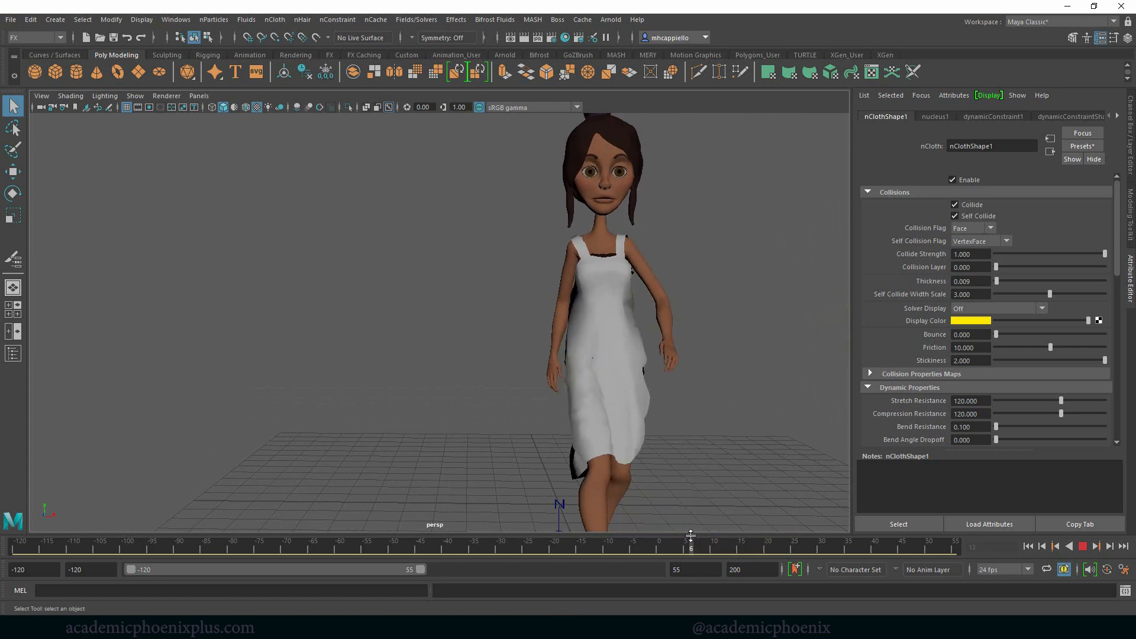
# Select the dress, reopen its Stickiness vertex property for painting, and flood the whole dress with value 0
pyautogui.click(638, 399)
pyautogui.click(637, 409)
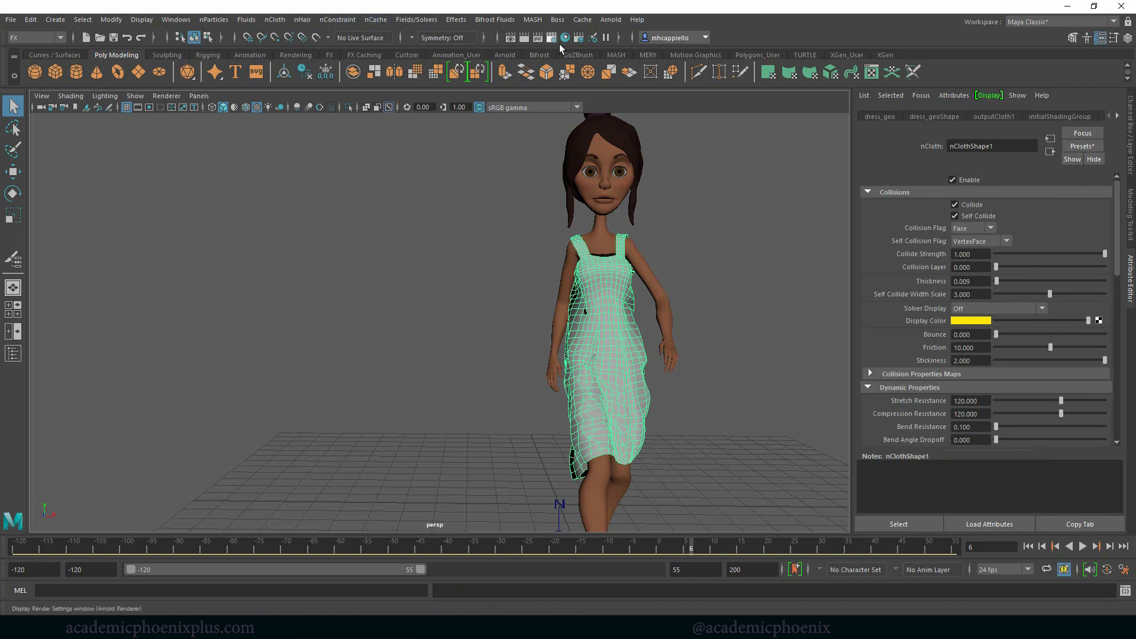
pyautogui.click(276, 20)
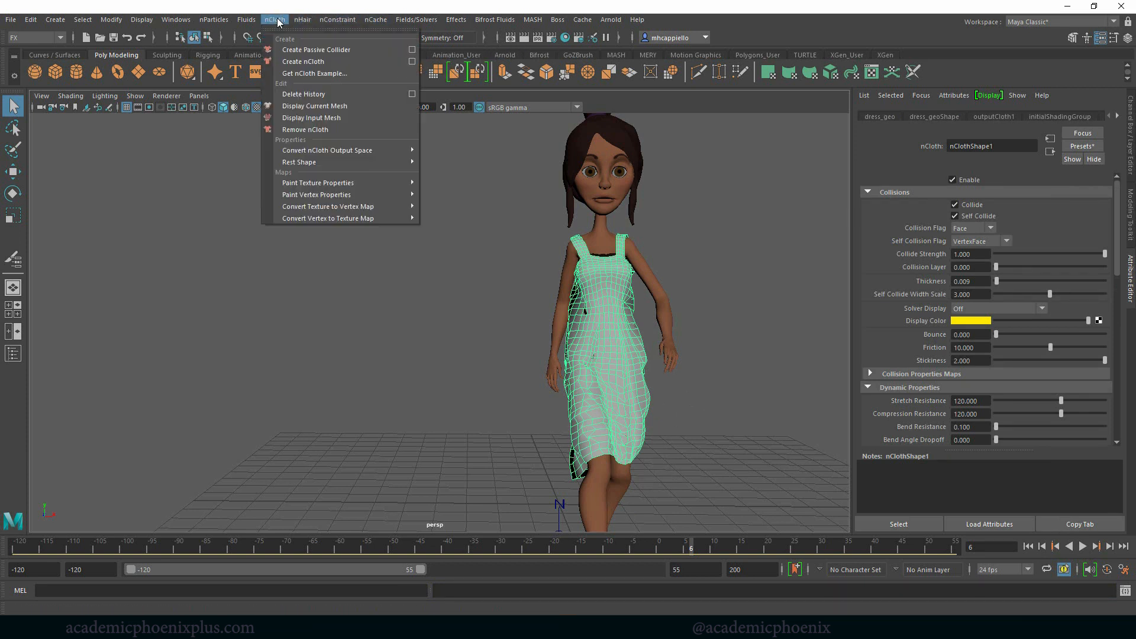
pyautogui.moveTo(352, 195)
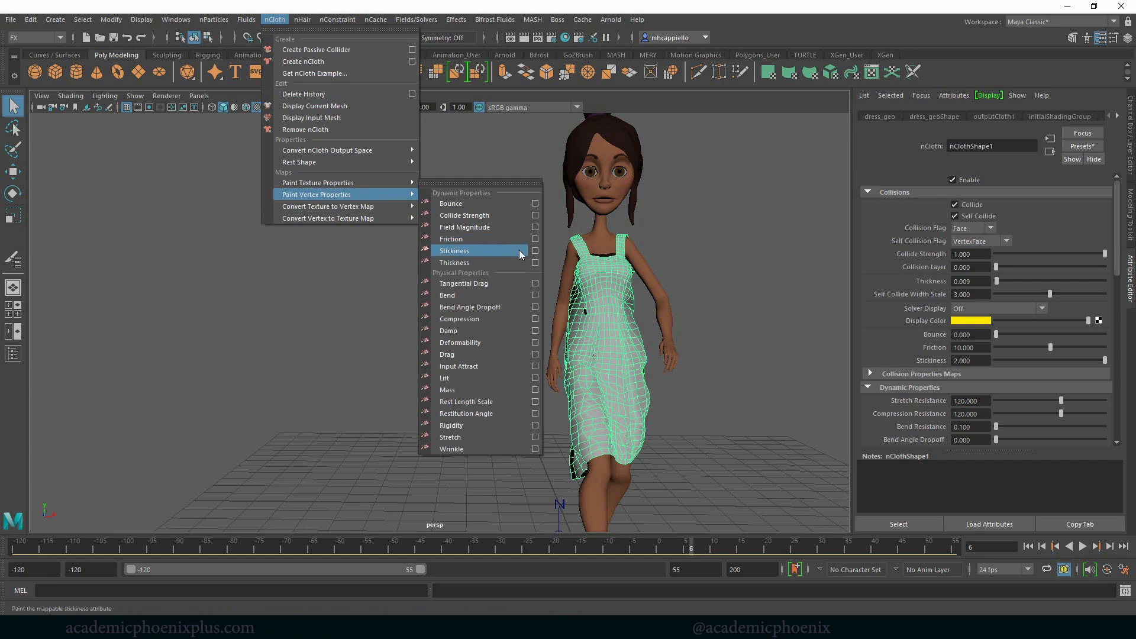
pyautogui.click(536, 251)
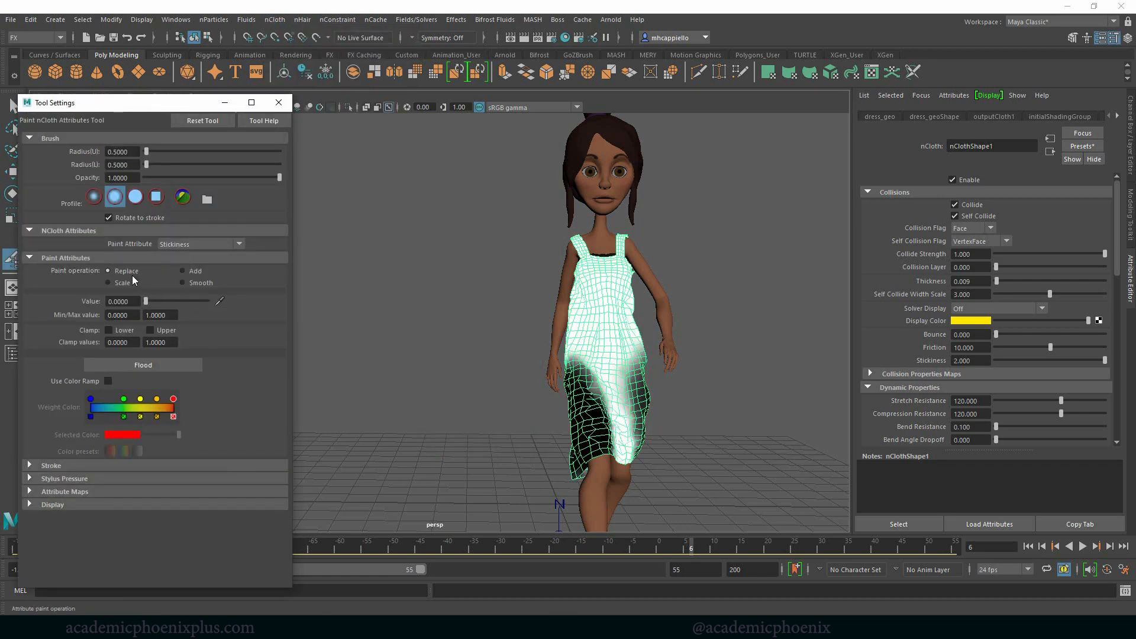
pyautogui.click(153, 365)
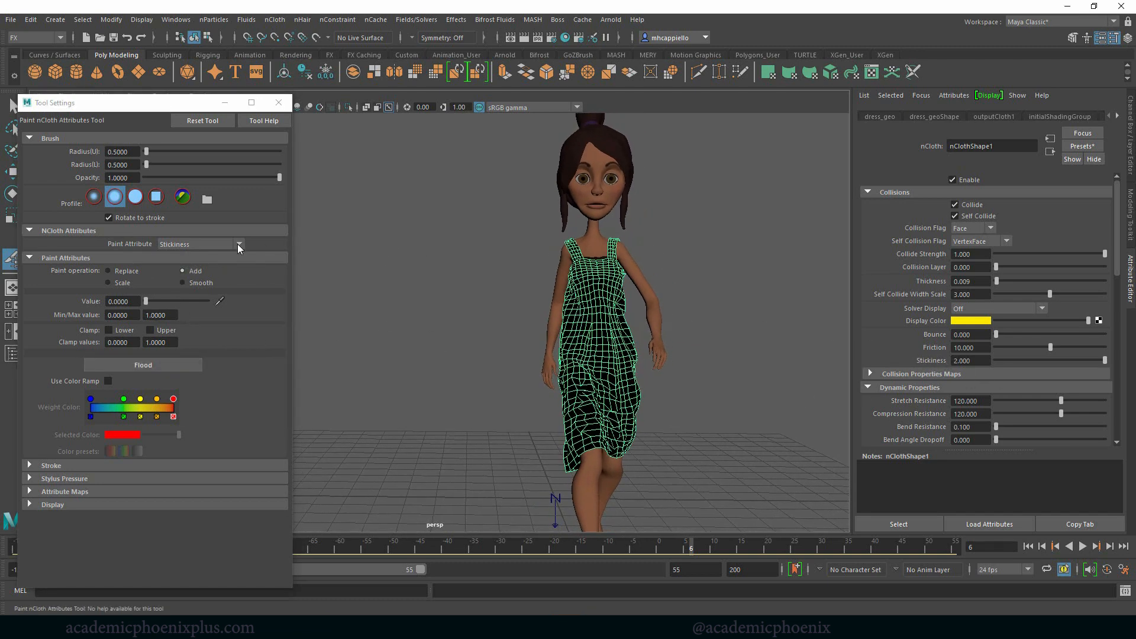
# Paint stickiness 0.6214 with the Replace operation on the chest of the dress
pyautogui.click(131, 271)
pyautogui.moveTo(146, 301)
pyautogui.mouseDown()
pyautogui.moveTo(199, 298)
pyautogui.moveTo(183, 300)
pyautogui.mouseUp()
pyautogui.scroll(3, 393, 229)
pyautogui.scroll(-3, 398, 241)
pyautogui.scroll(4, 592, 308)
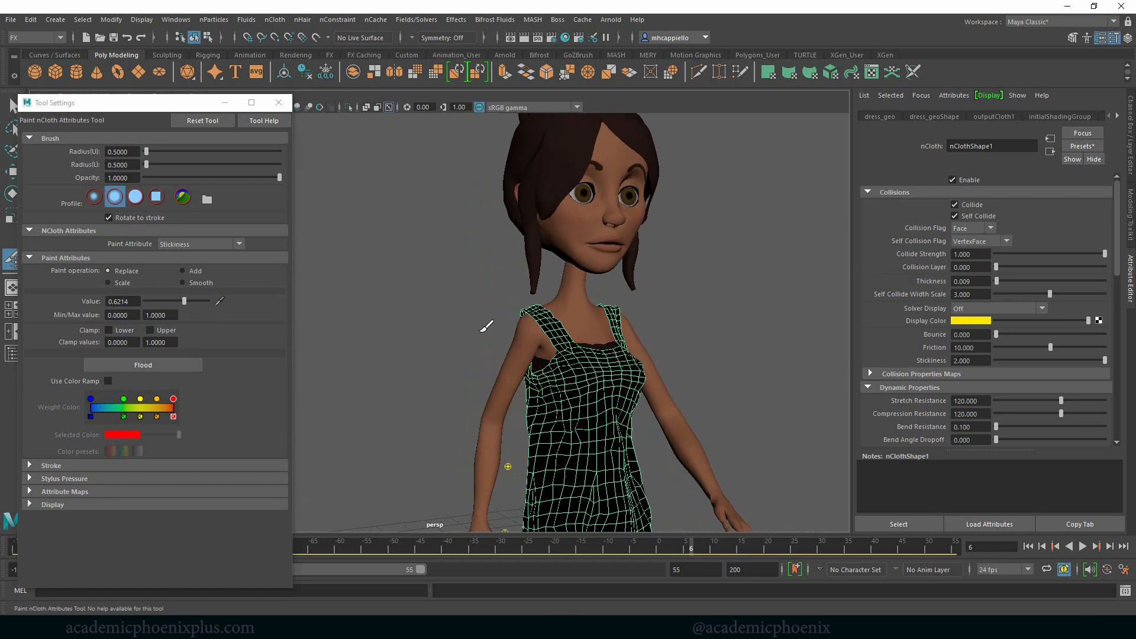
pyautogui.moveTo(598, 363); pyautogui.dragTo(592, 376)
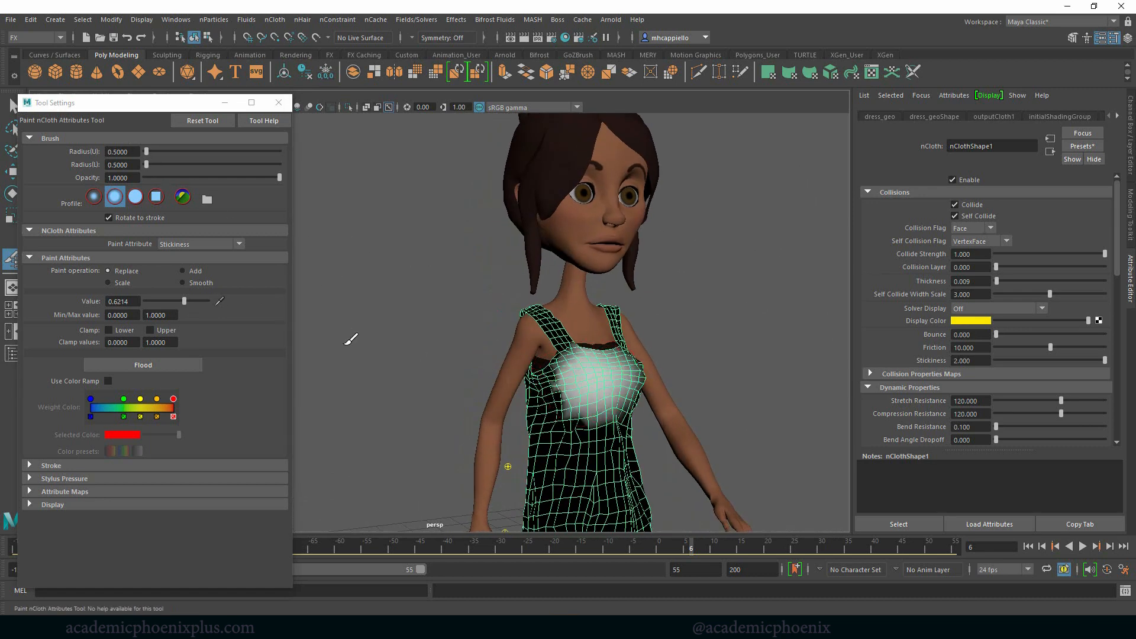
# Set both brush radii to 0.3 and extend the 0.6214 stickiness across the bust and under the left arm
pyautogui.doubleClick(122, 152)
pyautogui.write('.')
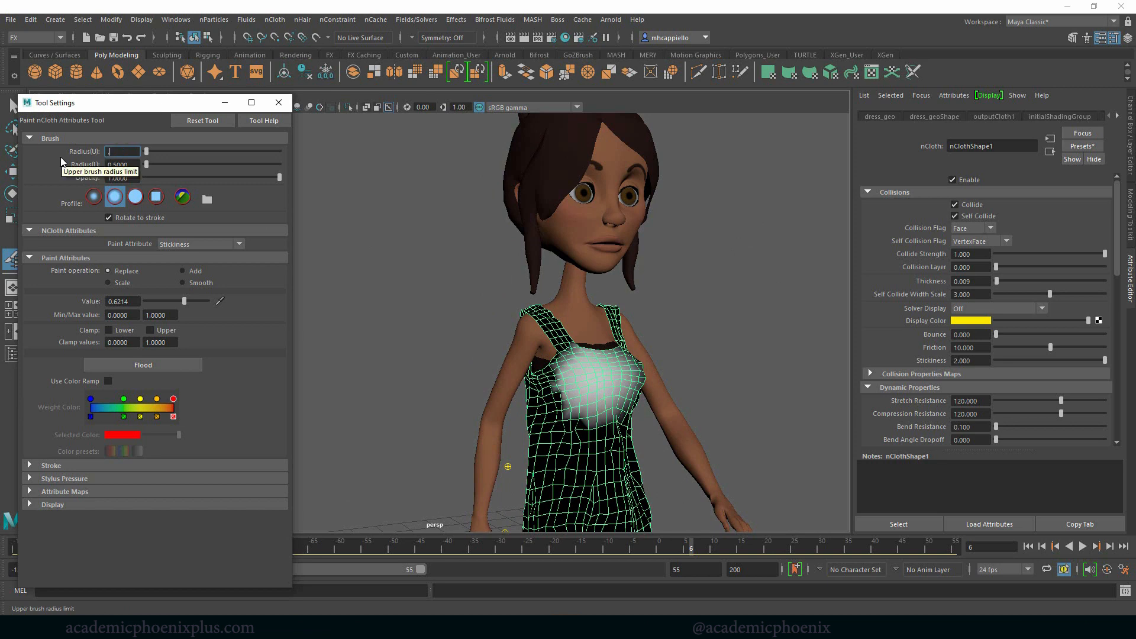
pyautogui.write('3')
pyautogui.press('Tab')
pyautogui.press('Tab')
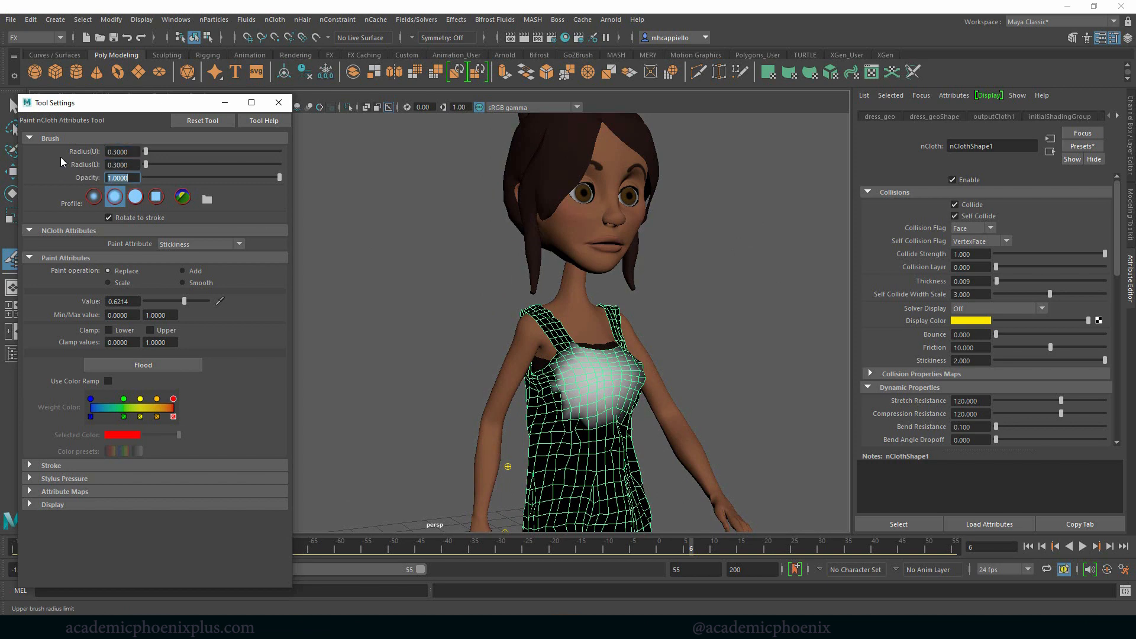
pyautogui.moveTo(781, 349)
pyautogui.keyDown('alt'); pyautogui.mouseDown()
pyautogui.moveTo(588, 395)
pyautogui.moveTo(561, 378)
pyautogui.moveTo(515, 382)
pyautogui.moveTo(504, 431)
pyautogui.mouseUp(); pyautogui.keyUp('alt')
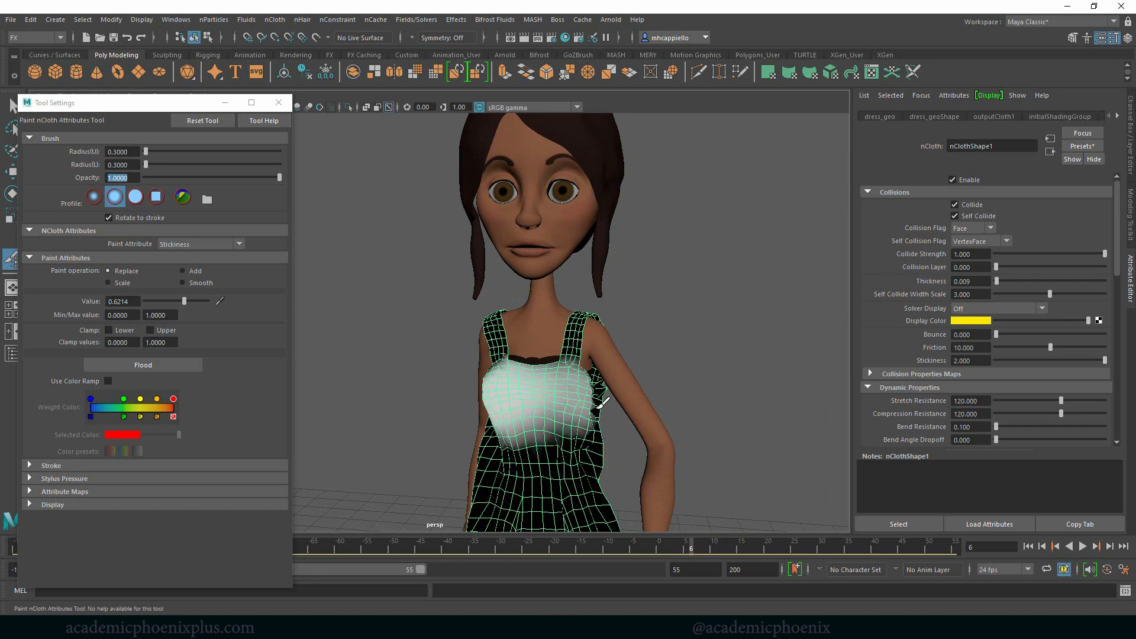
pyautogui.moveTo(598, 408)
pyautogui.keyDown('alt'); pyautogui.mouseDown()
pyautogui.moveTo(542, 395)
pyautogui.moveTo(515, 355)
pyautogui.moveTo(462, 379)
pyautogui.mouseUp(); pyautogui.keyUp('alt')
pyautogui.keyDown('alt'); pyautogui.moveTo(681, 346); pyautogui.dragTo(616, 323); pyautogui.keyUp('alt')
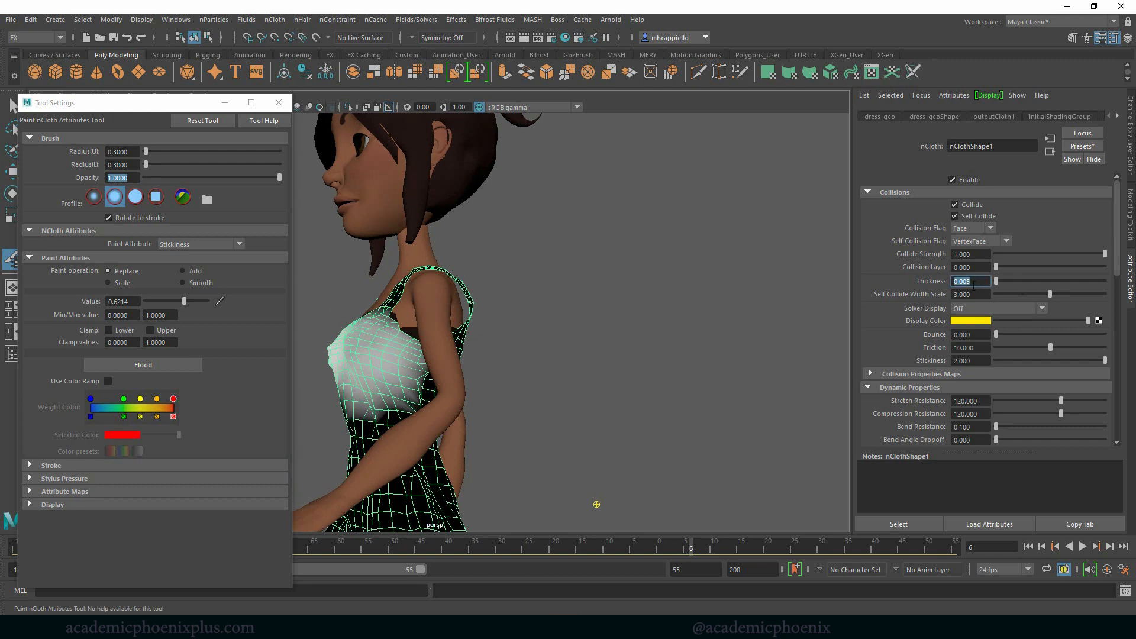
# Leave the painting tool, check the collision thickness on the body's nRigid, and reselect the dress
pyautogui.click(12, 107)
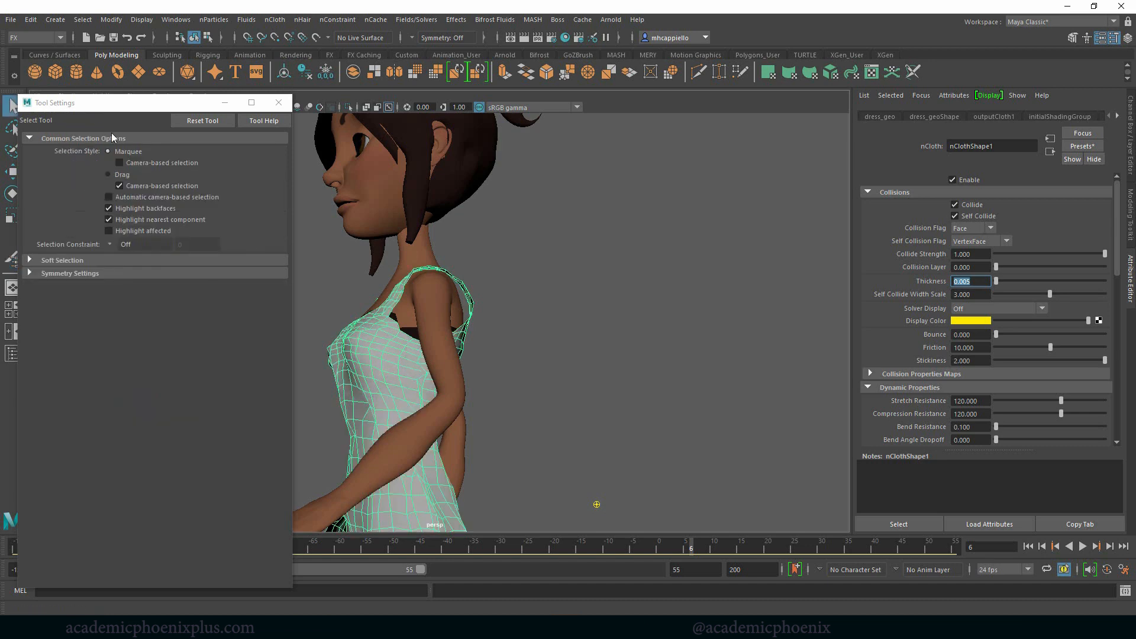
pyautogui.click(407, 248)
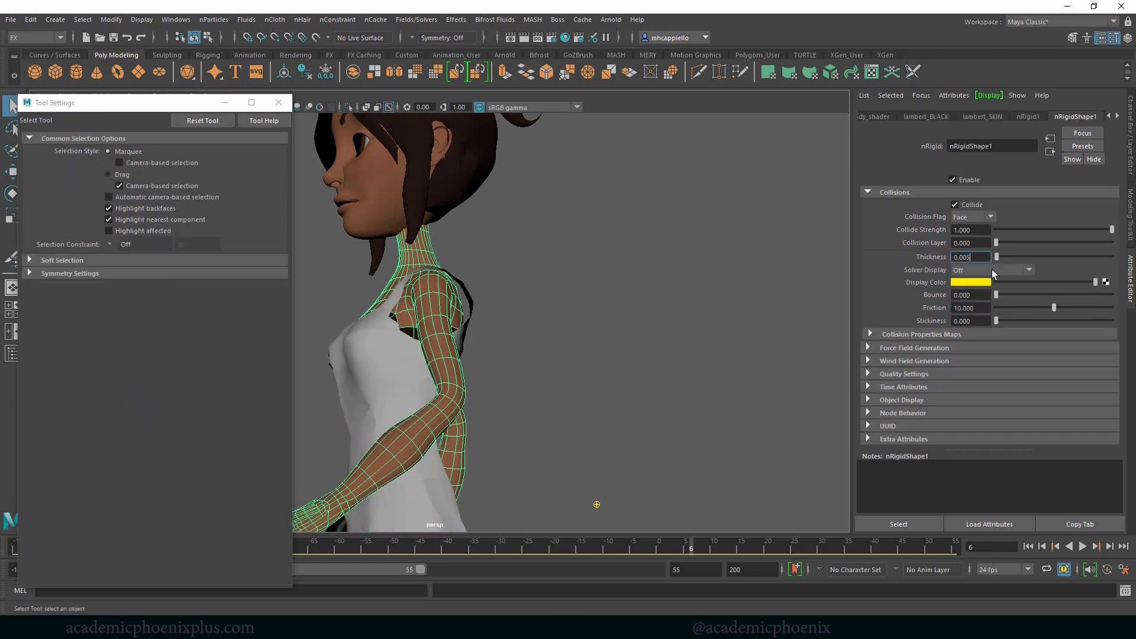
pyautogui.click(371, 367)
pyautogui.click(279, 102)
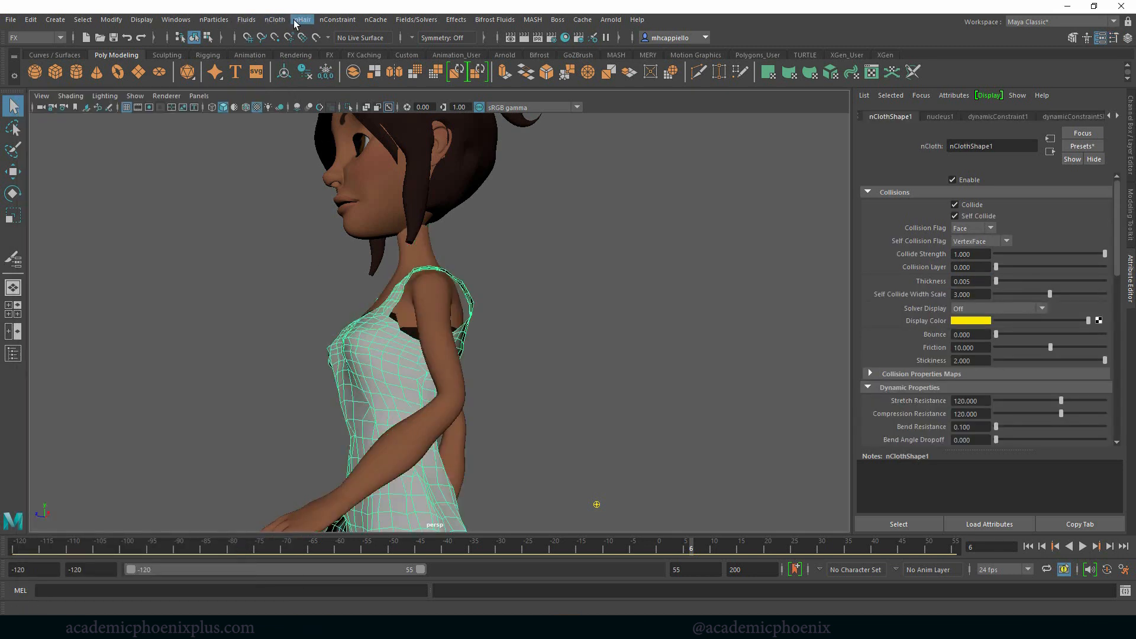
# Reopen the dress's Stickiness vertex property and inspect the painted chest area from the front and left side
pyautogui.click(274, 20)
pyautogui.moveTo(343, 194)
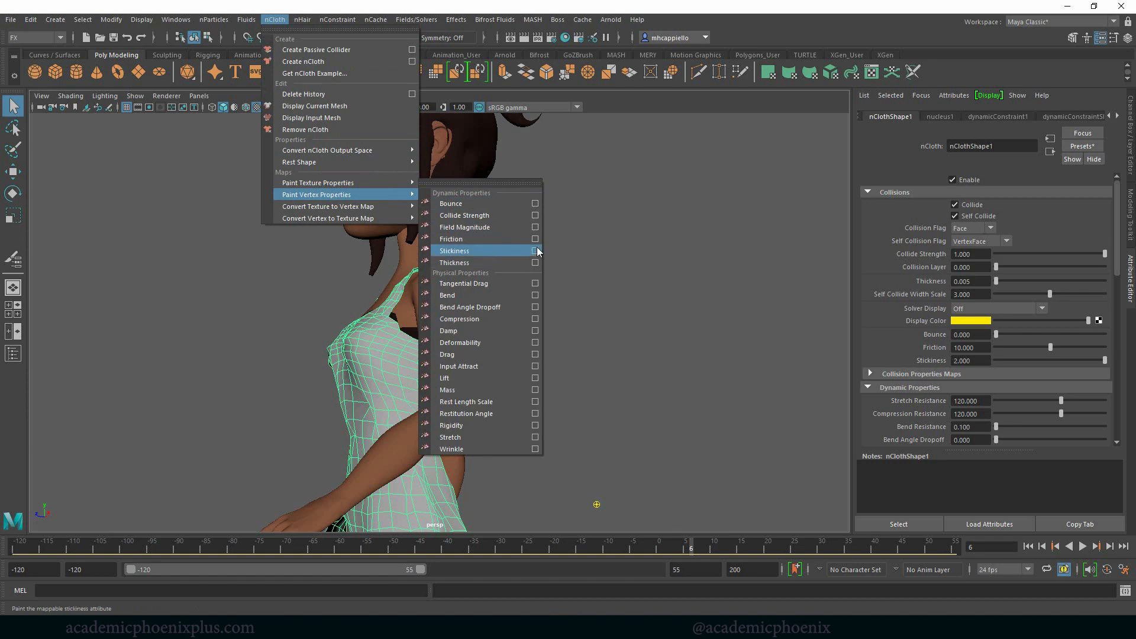
pyautogui.click(535, 251)
pyautogui.keyDown('alt'); pyautogui.moveTo(540, 327); pyautogui.dragTo(616, 338); pyautogui.keyUp('alt')
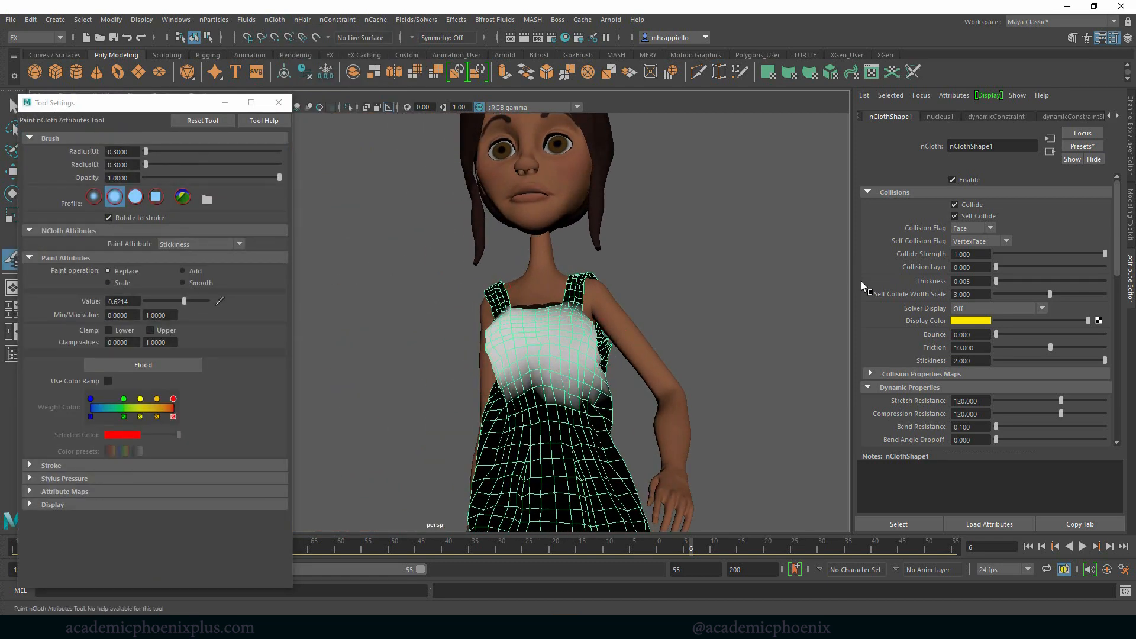
pyautogui.moveTo(762, 280)
pyautogui.keyDown('alt'); pyautogui.mouseDown()
pyautogui.moveTo(723, 286)
pyautogui.moveTo(520, 379)
pyautogui.mouseUp(); pyautogui.keyUp('alt')
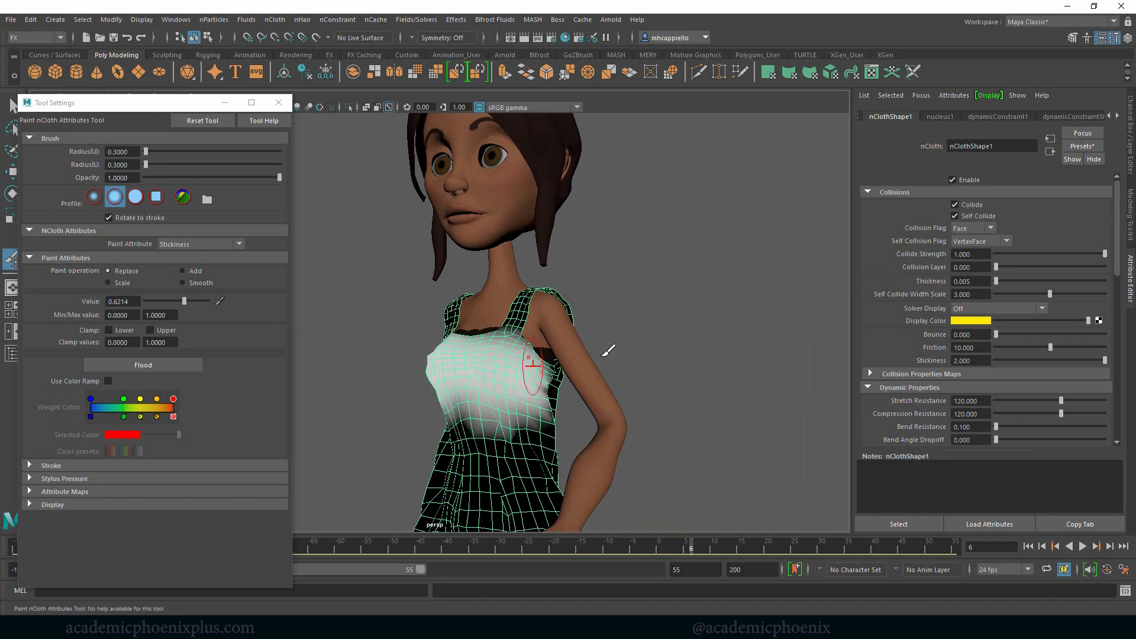
pyautogui.keyDown('alt'); pyautogui.moveTo(608, 350); pyautogui.dragTo(685, 345); pyautogui.keyUp('alt')
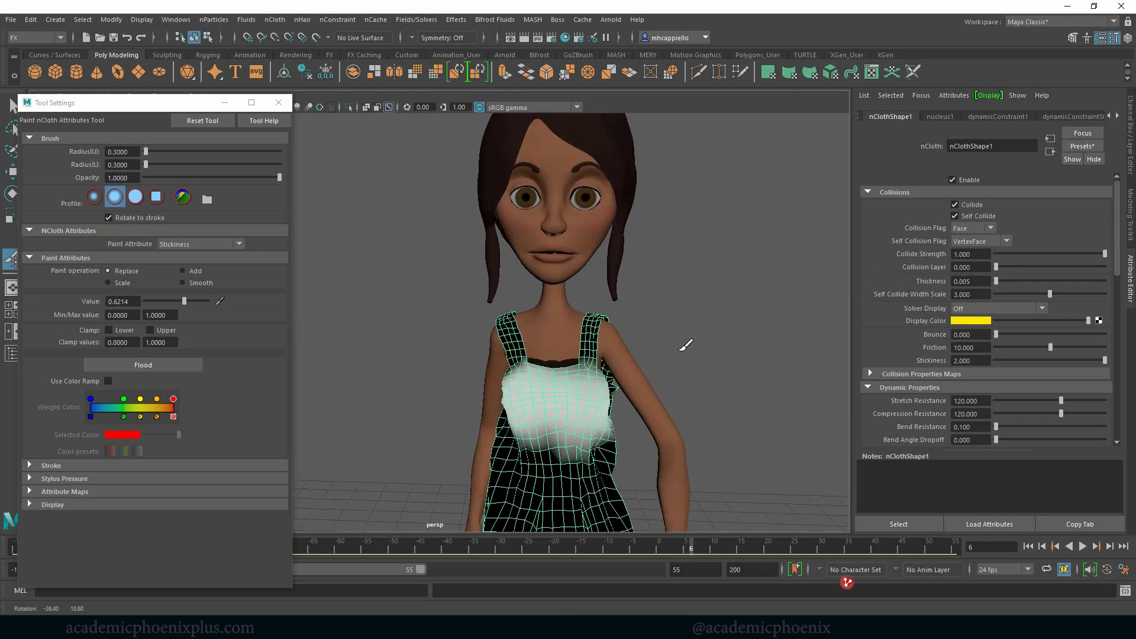
pyautogui.keyDown('alt'); pyautogui.moveTo(756, 353); pyautogui.dragTo(694, 341); pyautogui.keyUp('alt')
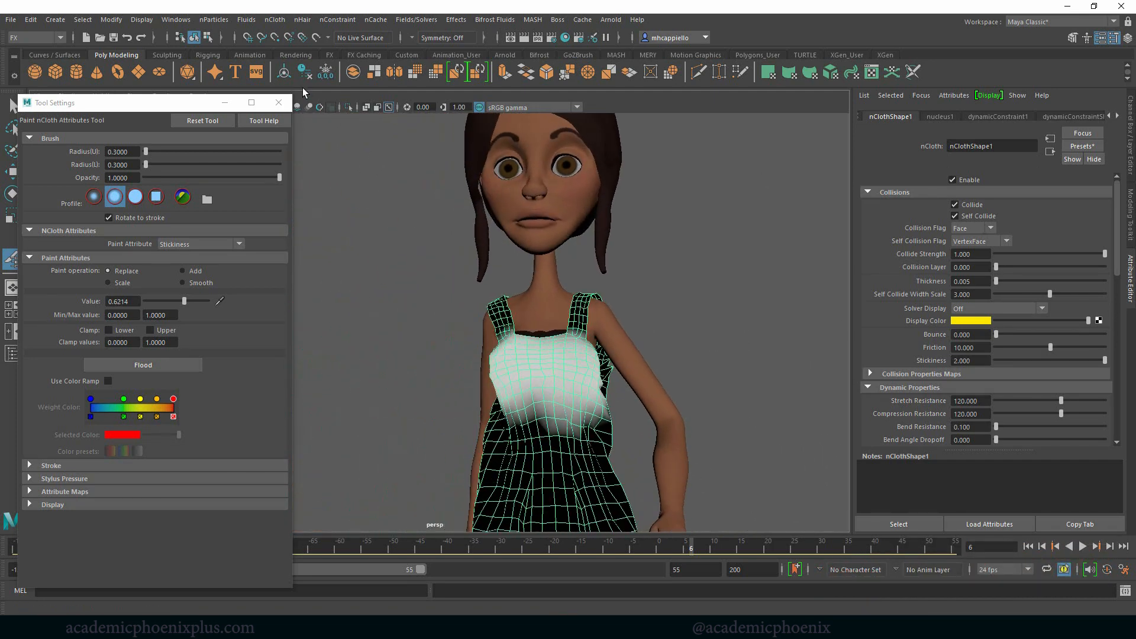
# Leave the stickiness painting and create a new nCloth cache for the dress, replacing the existing cache file
pyautogui.click(278, 102)
pyautogui.press('q')
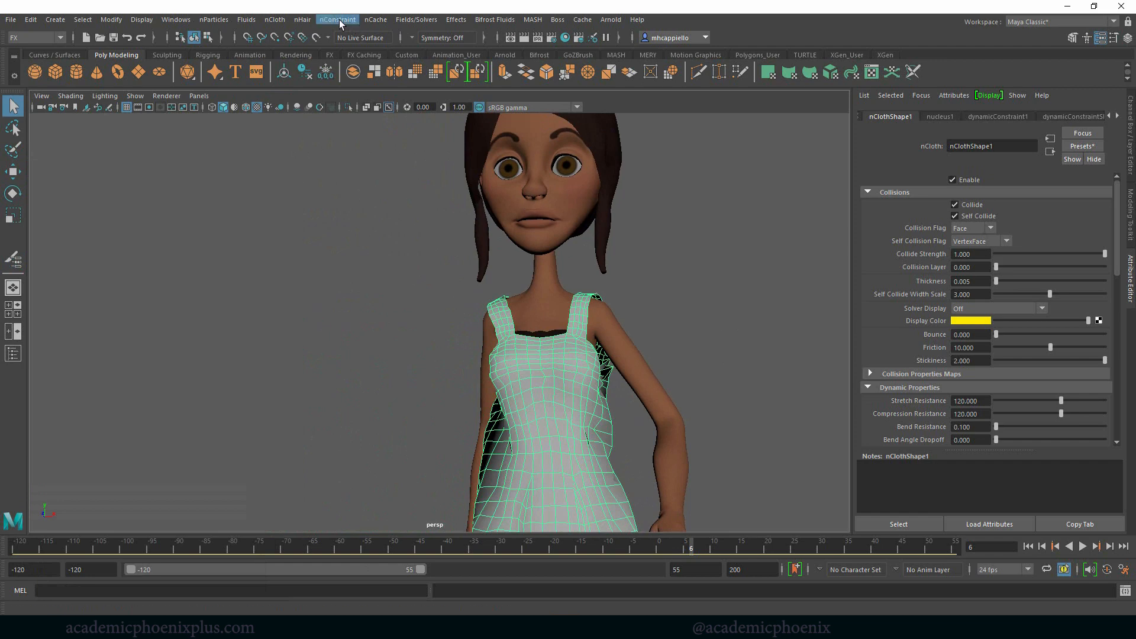
pyautogui.click(375, 20)
pyautogui.moveTo(450, 46)
pyautogui.click(567, 47)
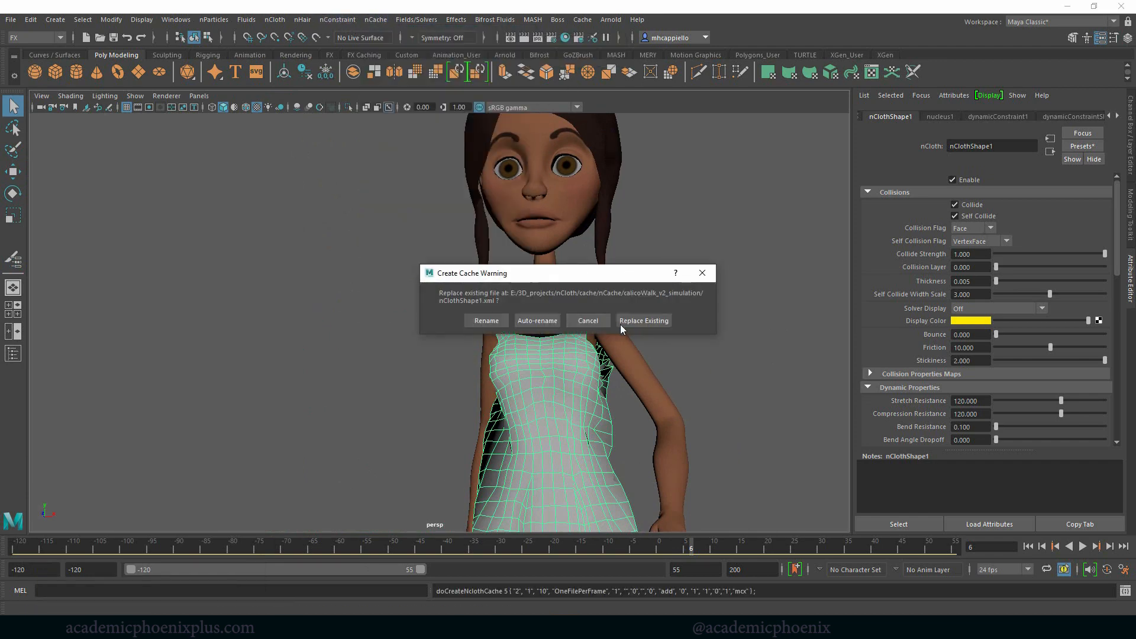
pyautogui.click(622, 325)
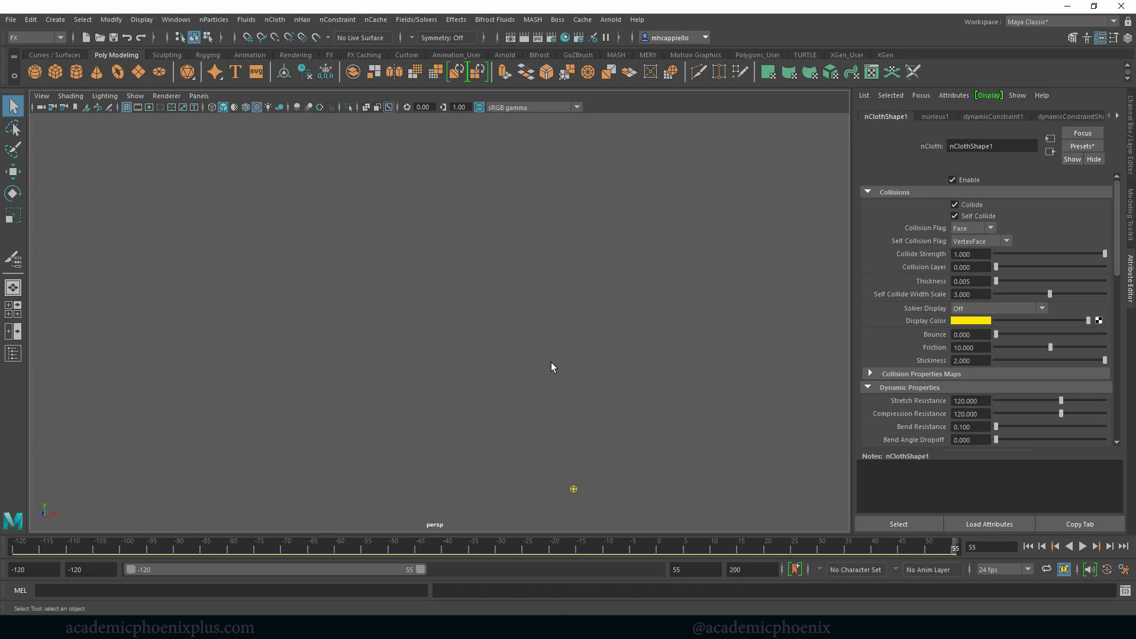
# Examine the re-cached dress around the hands and waist from several angles at frames 55, 29 and 16
pyautogui.rightClick(616, 354)
pyautogui.moveTo(480, 300)
pyautogui.keyDown('alt'); pyautogui.mouseDown()
pyautogui.moveTo(233, 261)
pyautogui.moveTo(421, 294)
pyautogui.moveTo(498, 292)
pyautogui.mouseUp(); pyautogui.keyUp('alt')
pyautogui.scroll(-3, 491, 287)
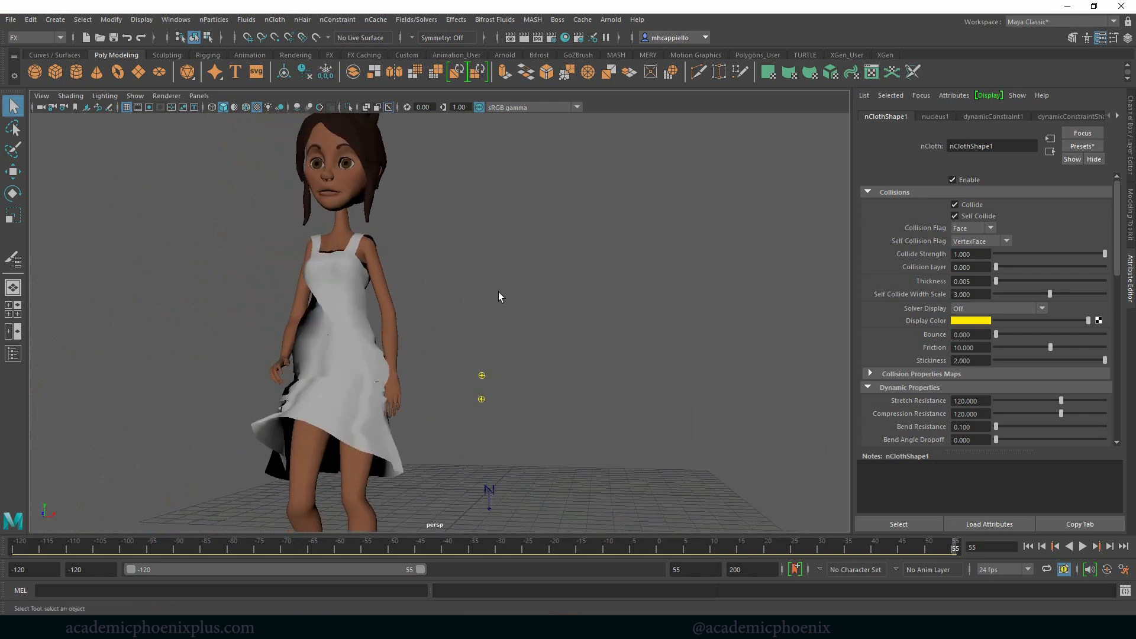
pyautogui.moveTo(840, 546); pyautogui.dragTo(814, 546)
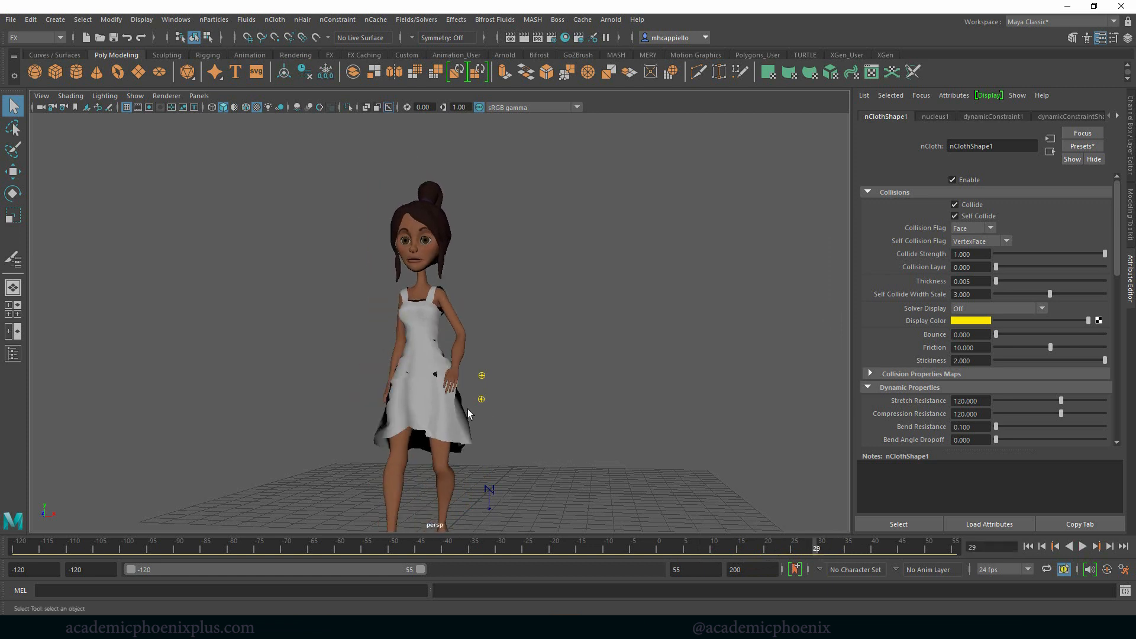
pyautogui.keyDown('alt'); pyautogui.moveTo(710, 438); pyautogui.dragTo(755, 503); pyautogui.keyUp('alt')
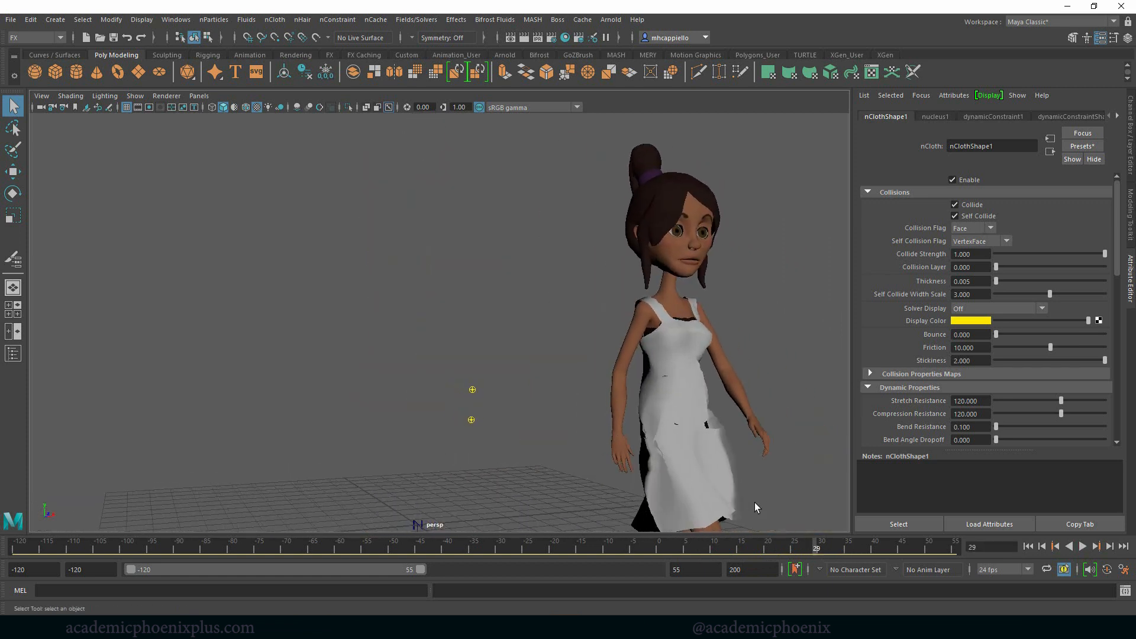
pyautogui.moveTo(887, 549)
pyautogui.mouseDown()
pyautogui.moveTo(679, 542)
pyautogui.moveTo(747, 545)
pyautogui.mouseUp()
pyautogui.keyDown('alt'); pyautogui.moveTo(727, 489); pyautogui.dragTo(645, 438); pyautogui.keyUp('alt')
pyautogui.keyDown('alt'); pyautogui.moveTo(645, 435); pyautogui.dragTo(784, 486, button='right'); pyautogui.keyUp('alt')
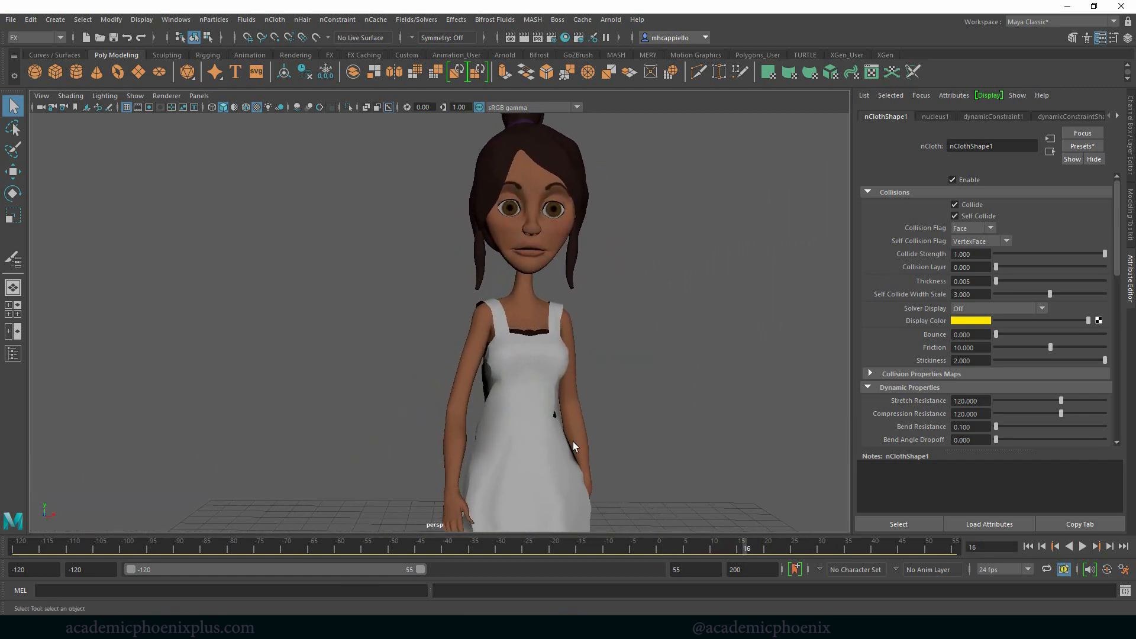
pyautogui.keyDown('alt'); pyautogui.moveTo(573, 441); pyautogui.dragTo(533, 360); pyautogui.keyUp('alt')
# Select the dress, move to frame 31, and turn on its smooth mesh preview
pyautogui.click(381, 409)
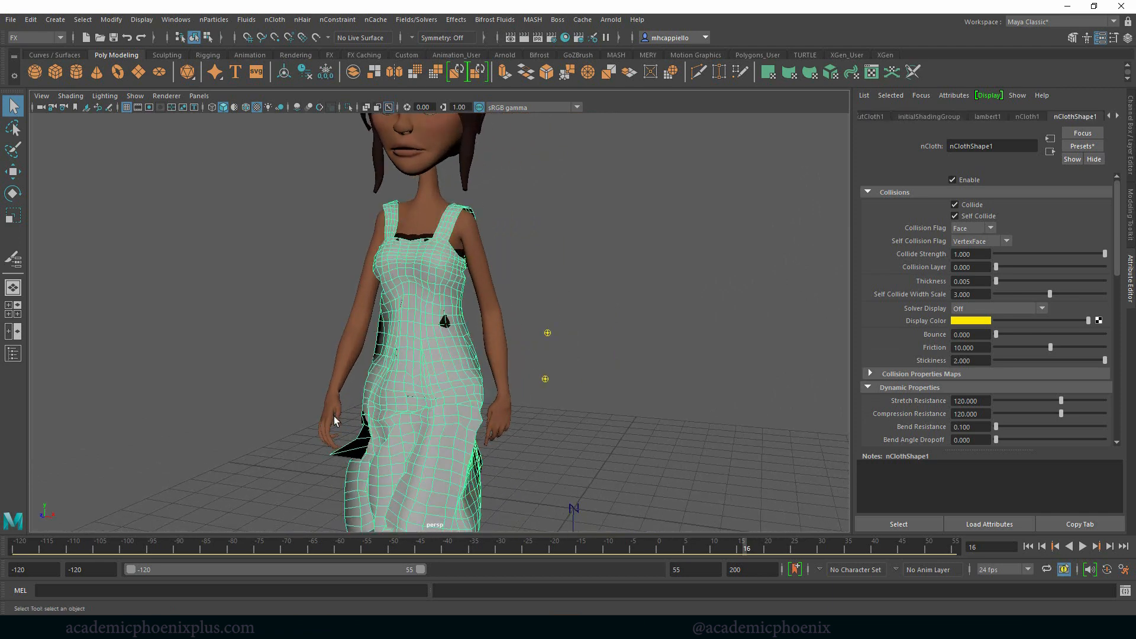
pyautogui.moveTo(782, 547); pyautogui.dragTo(827, 548)
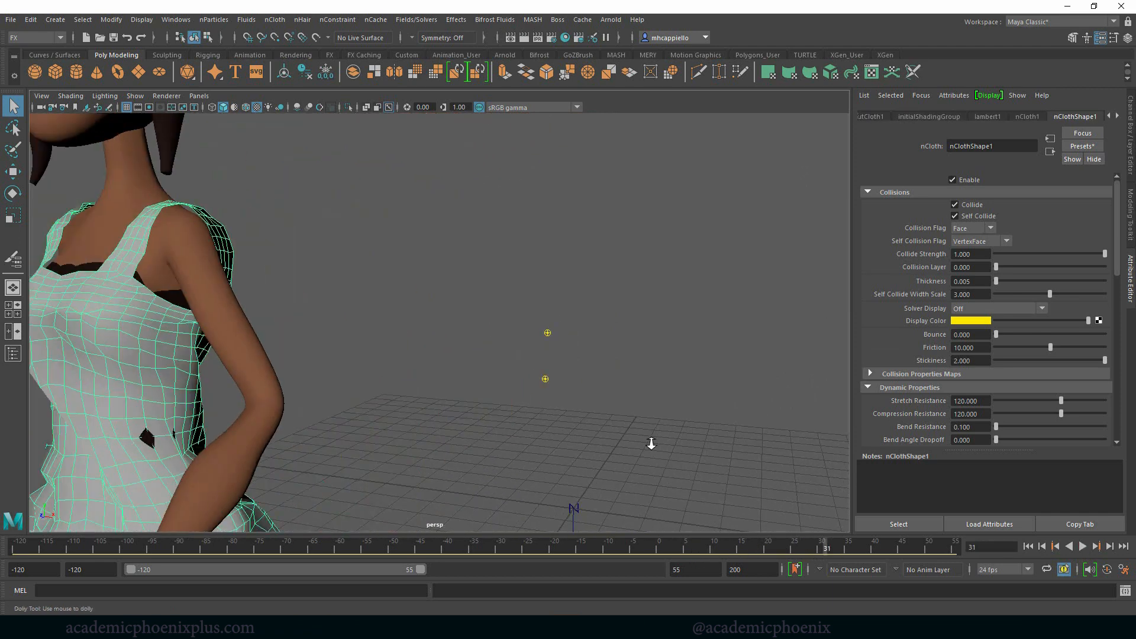
pyautogui.keyDown('alt'); pyautogui.moveTo(650, 444); pyautogui.dragTo(485, 452, button='right'); pyautogui.keyUp('alt')
pyautogui.keyDown('alt'); pyautogui.moveTo(484, 451); pyautogui.dragTo(741, 435); pyautogui.keyUp('alt')
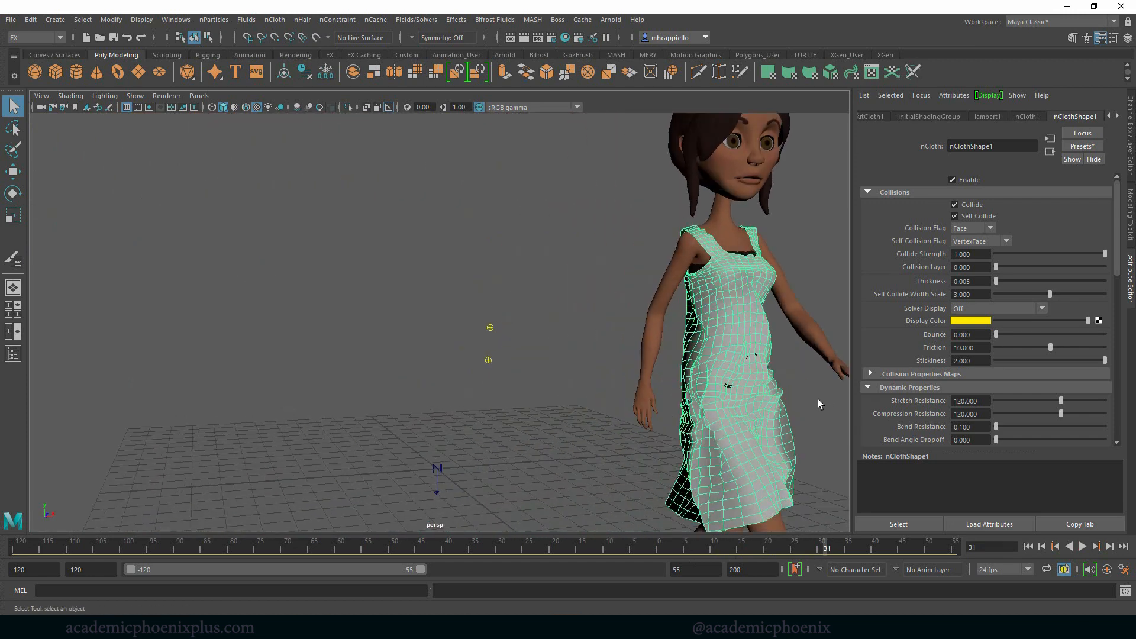
pyautogui.press('3')
pyautogui.click(542, 455)
# Scrub from frame 31 back to frames 14 and 11 and examine the smoothed dress from the front
pyautogui.keyDown('alt'); pyautogui.moveTo(644, 465); pyautogui.dragTo(686, 518); pyautogui.keyUp('alt')
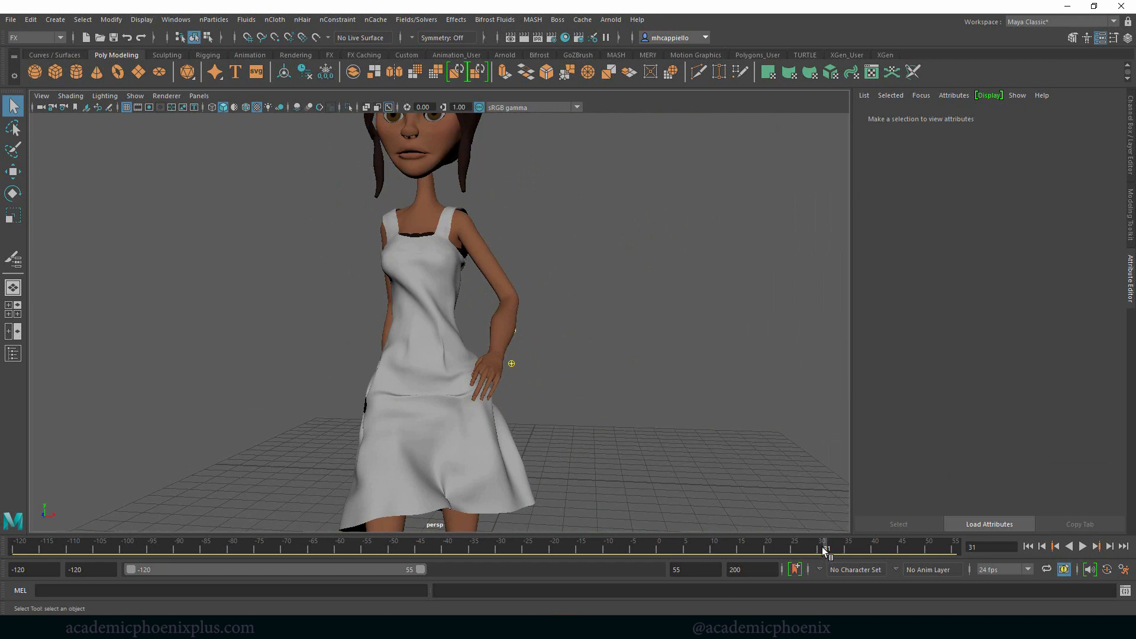
pyautogui.moveTo(826, 549); pyautogui.dragTo(736, 548)
pyautogui.click(540, 407)
pyautogui.click(669, 501)
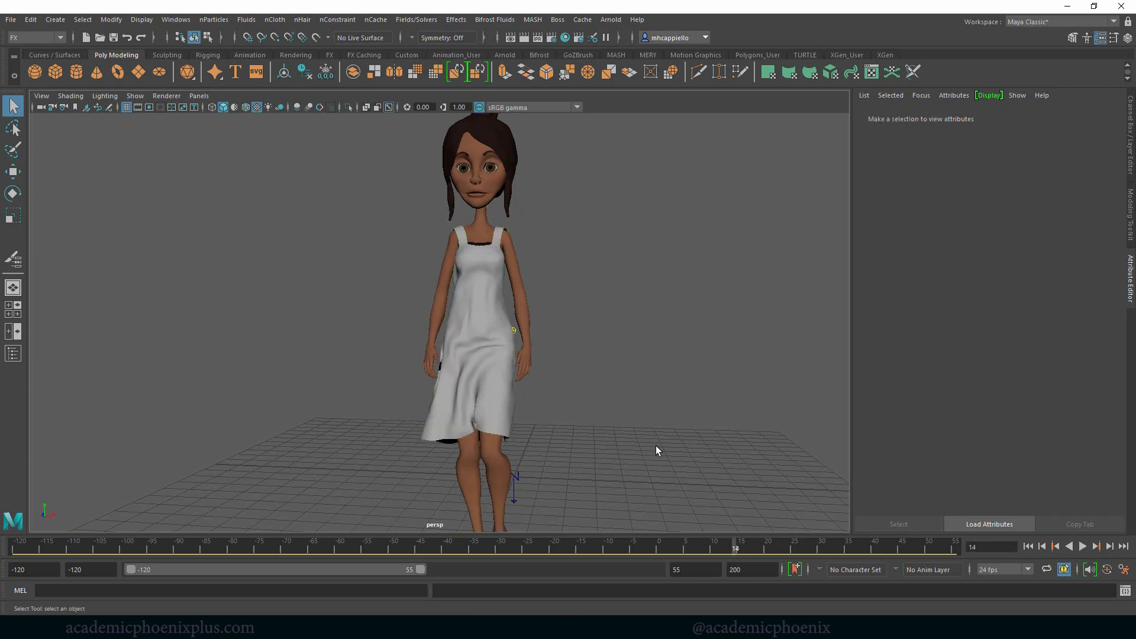
pyautogui.click(492, 428)
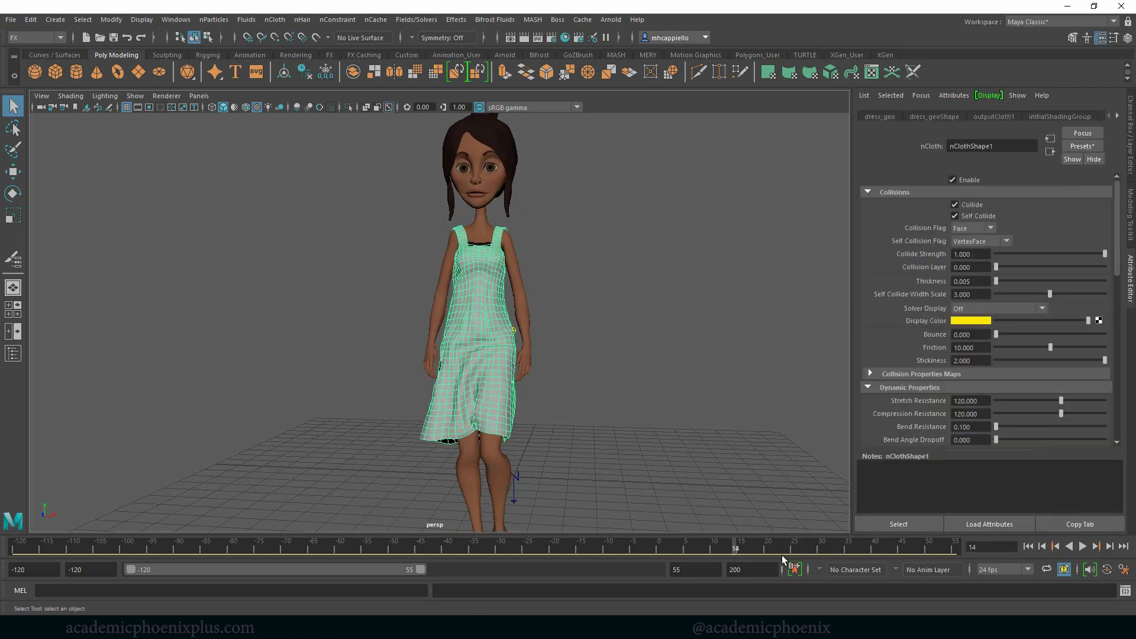
pyautogui.moveTo(773, 548); pyautogui.dragTo(719, 548)
pyautogui.click(642, 468)
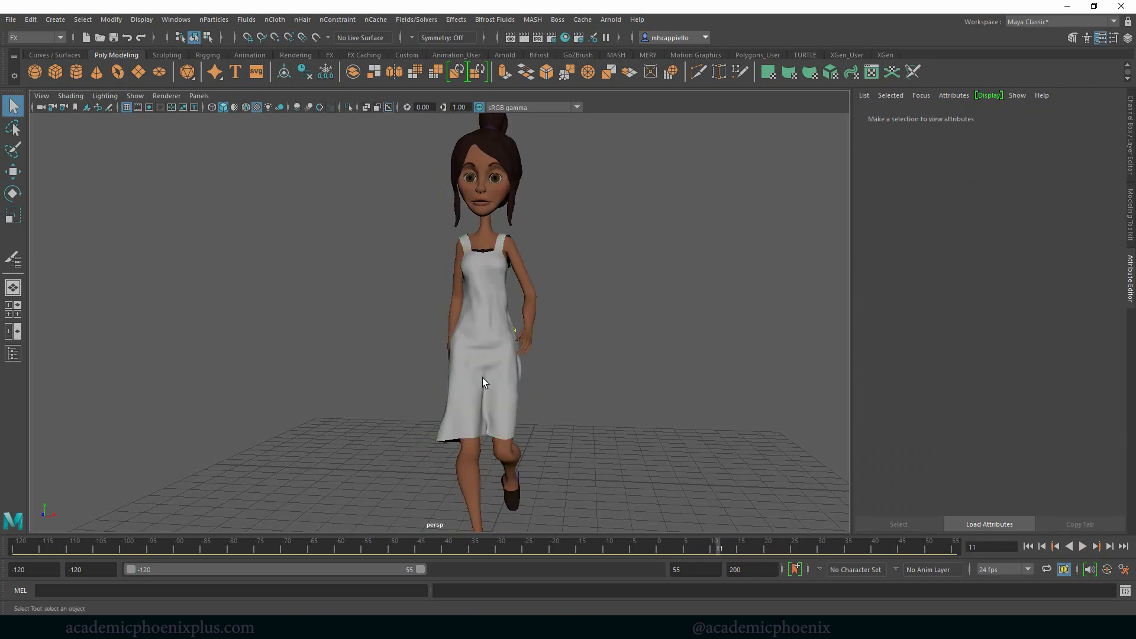
# Play back the walk and examine the smoothed dress from both sides, including where the arm passes it at frame 18
pyautogui.keyDown('alt'); pyautogui.moveTo(481, 377); pyautogui.dragTo(516, 435); pyautogui.keyUp('alt')
pyautogui.hotkey('alt', 'v')
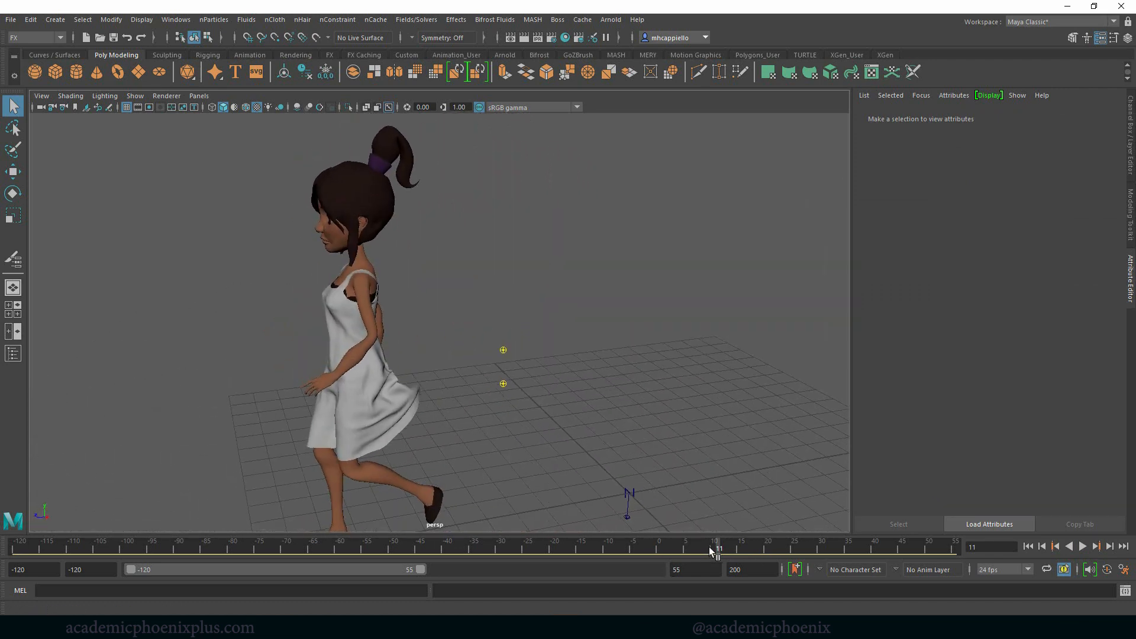
pyautogui.hotkey('alt', 'v')
pyautogui.keyDown('alt'); pyautogui.moveTo(408, 424); pyautogui.dragTo(667, 367); pyautogui.keyUp('alt')
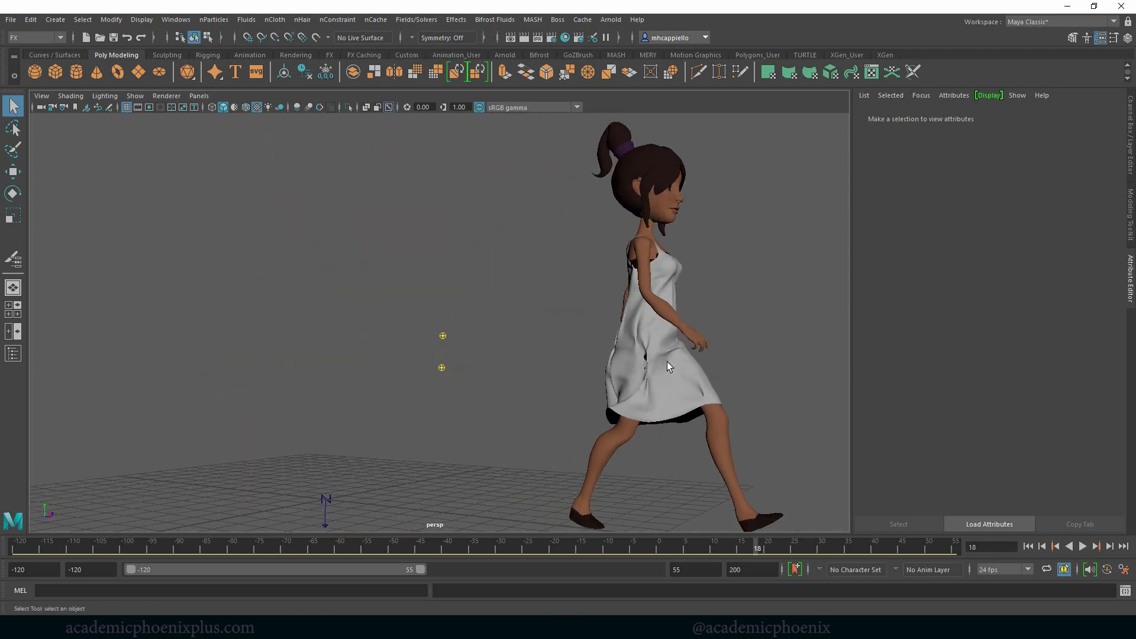
pyautogui.click(648, 358)
pyautogui.click(726, 391)
pyautogui.keyDown('alt'); pyautogui.moveTo(726, 391); pyautogui.dragTo(717, 467); pyautogui.keyUp('alt')
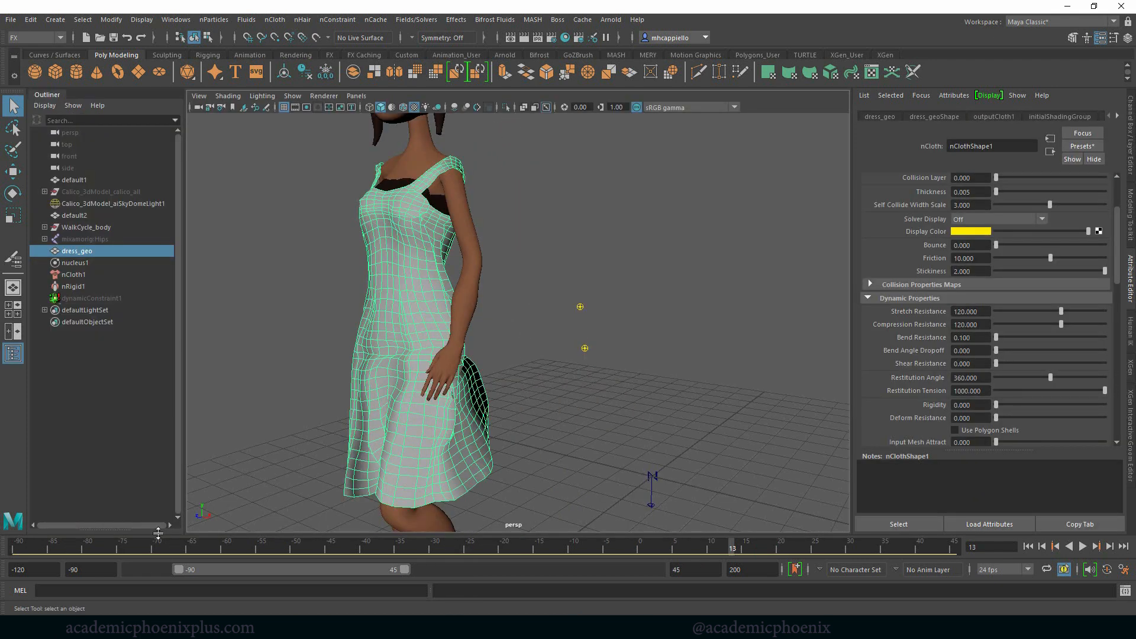
# At frame -90, set the dress's Max Self Collide Iterations to 20 and Collide Last Threshold to 1 in its quality settings
pyautogui.click(23, 549)
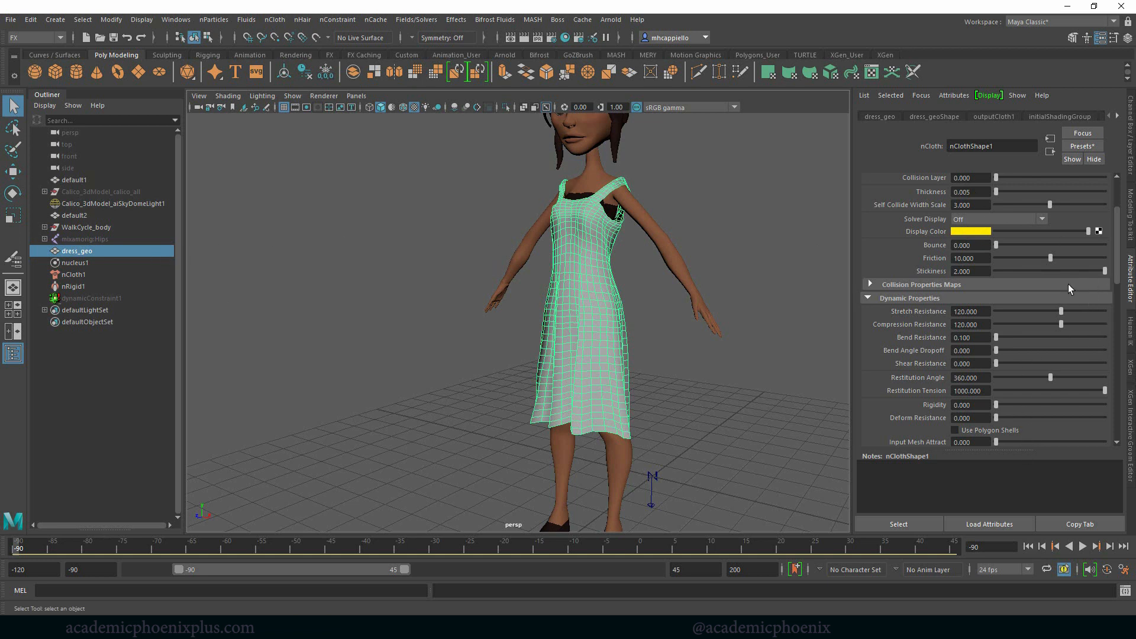
pyautogui.click(868, 298)
pyautogui.click(866, 338)
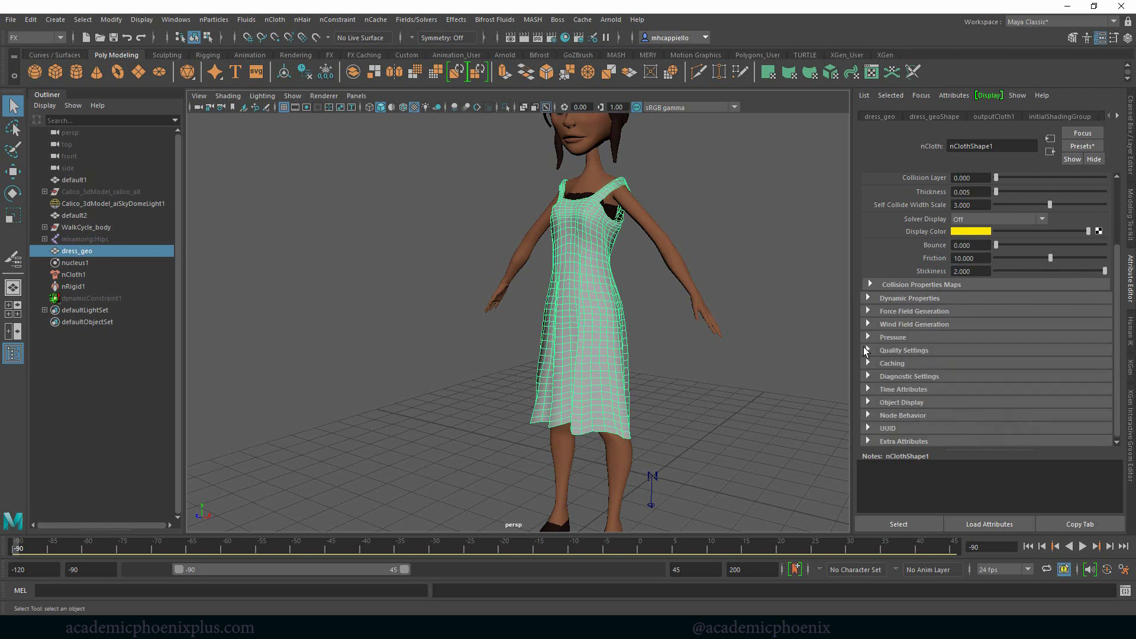
pyautogui.click(868, 351)
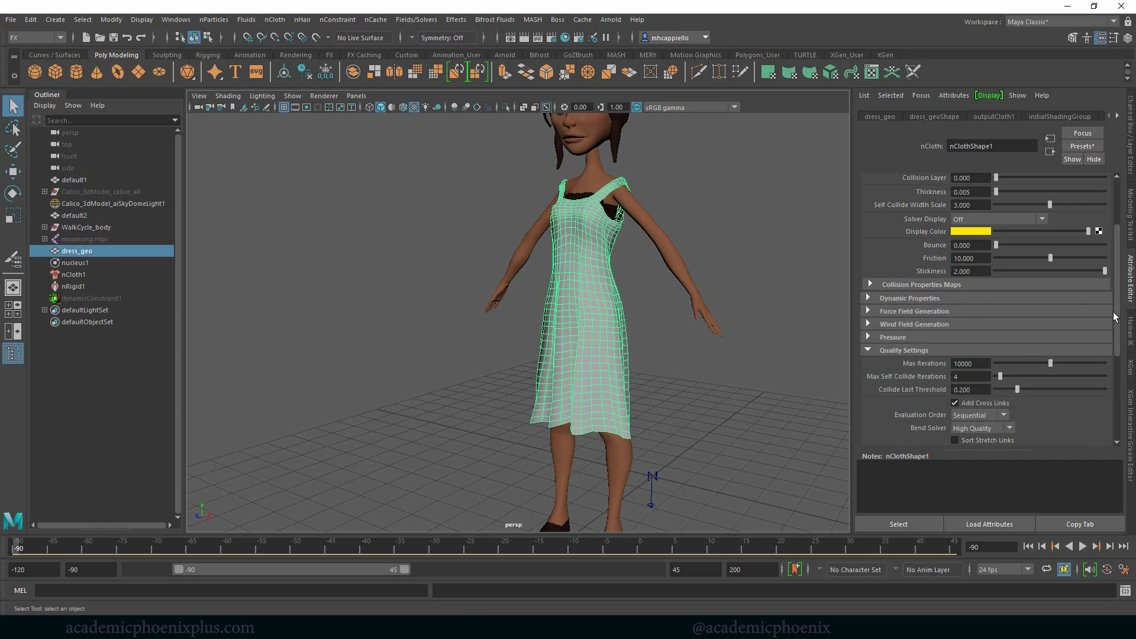
pyautogui.moveTo(1113, 312); pyautogui.dragTo(1120, 348)
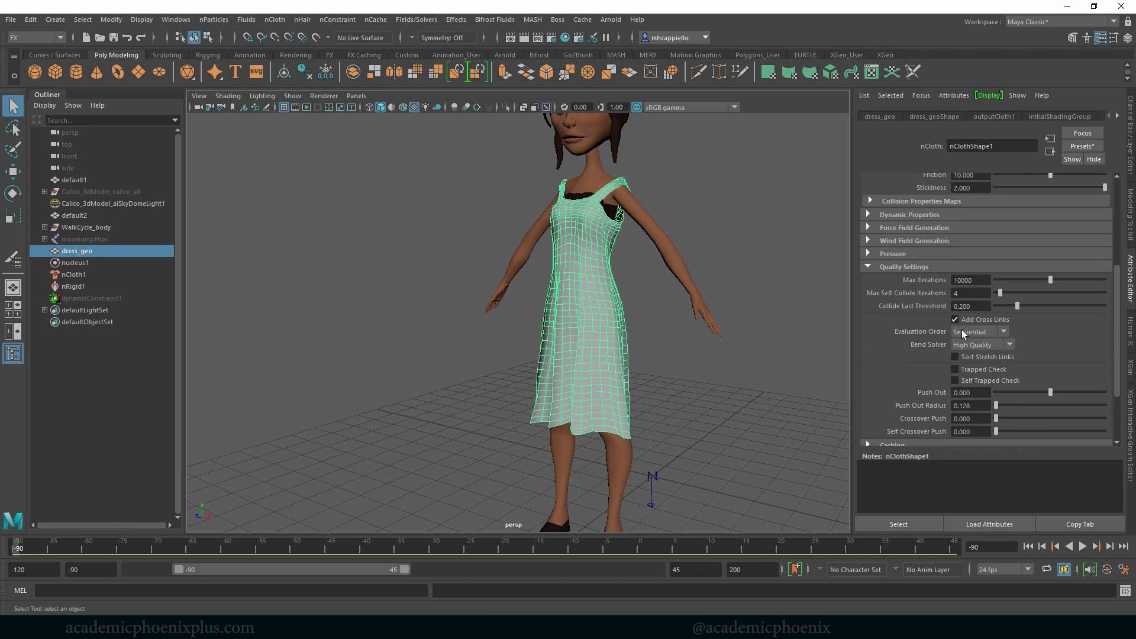
pyautogui.click(973, 296)
pyautogui.write('20')
pyautogui.press('Tab')
pyautogui.write('1')
# Reselect the dress and regenerate its nCloth cache from frame -90, replacing both the attached cache and the existing file
pyautogui.click(690, 212)
pyautogui.click(599, 240)
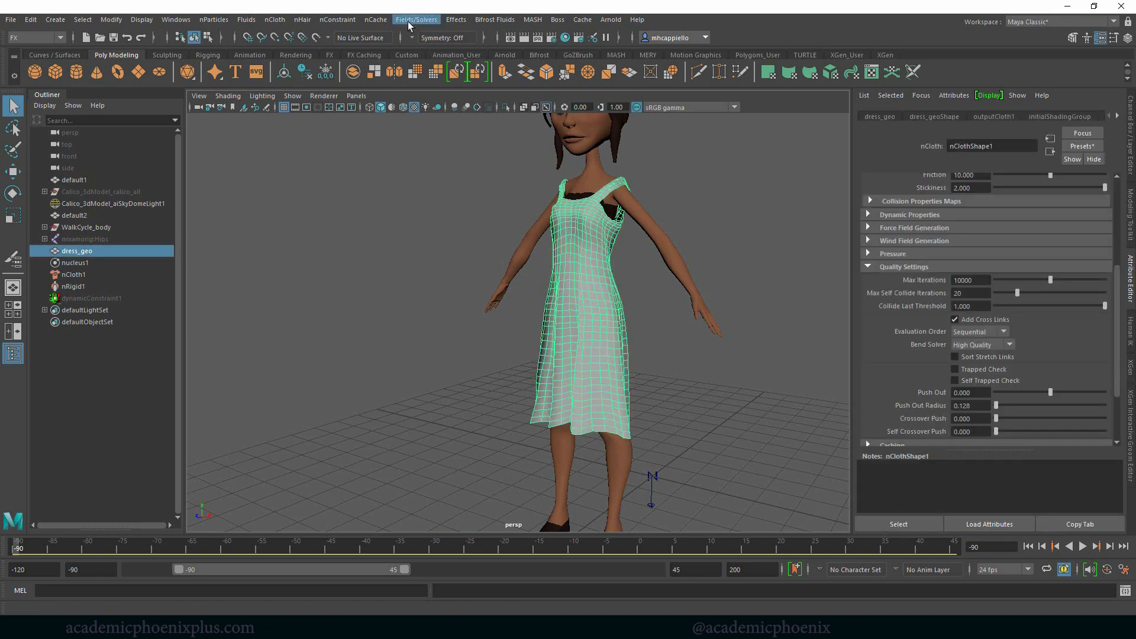
pyautogui.click(375, 20)
pyautogui.moveTo(415, 50)
pyautogui.click(577, 50)
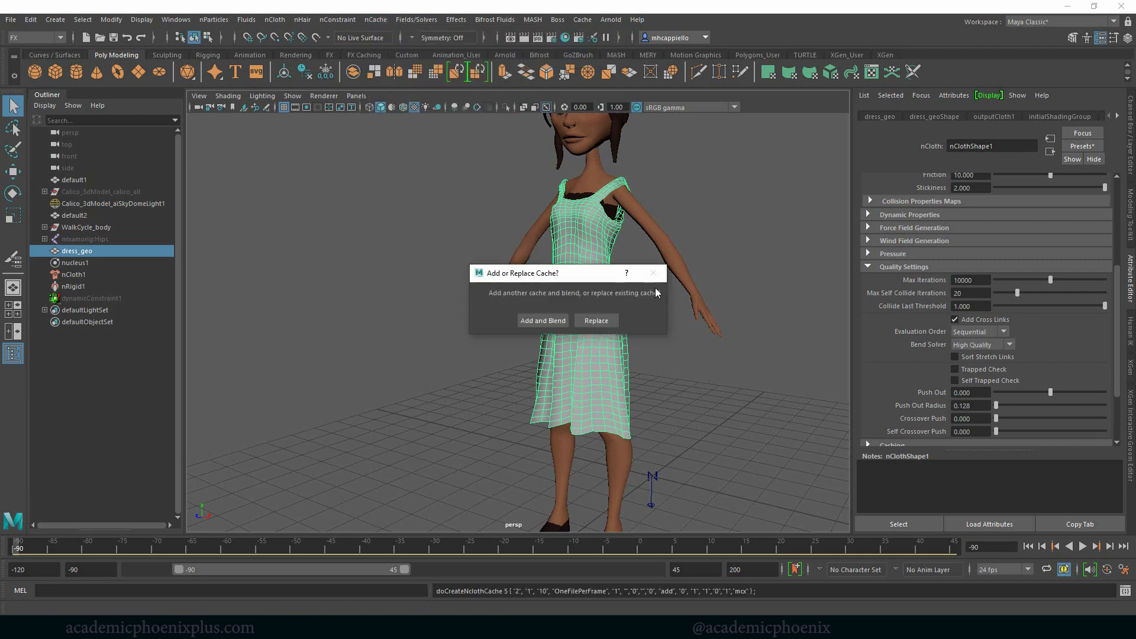
pyautogui.click(606, 320)
pyautogui.click(650, 320)
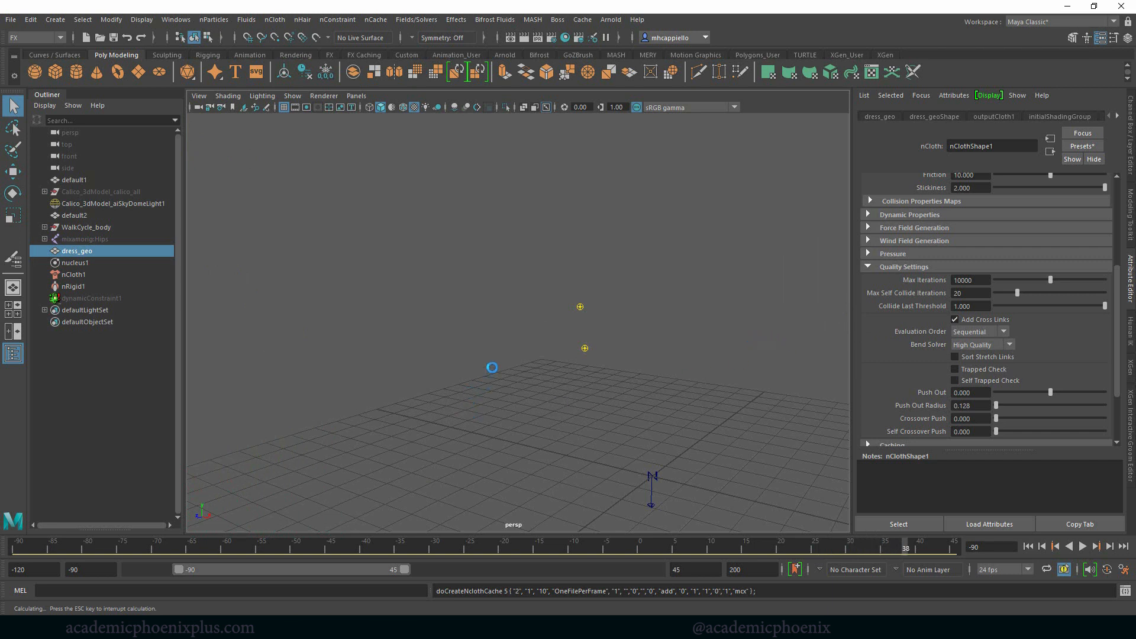
pyautogui.press('Escape')
# Review the new cache around frames 16 to 13, framing the whole character and then the dress and hands up close from behind
pyautogui.click(552, 378)
pyautogui.keyDown('alt'); pyautogui.moveTo(525, 365); pyautogui.dragTo(296, 308, button='right'); pyautogui.keyUp('alt')
pyautogui.keyDown('alt'); pyautogui.moveTo(456, 343); pyautogui.dragTo(492, 329, button='middle'); pyautogui.keyUp('alt')
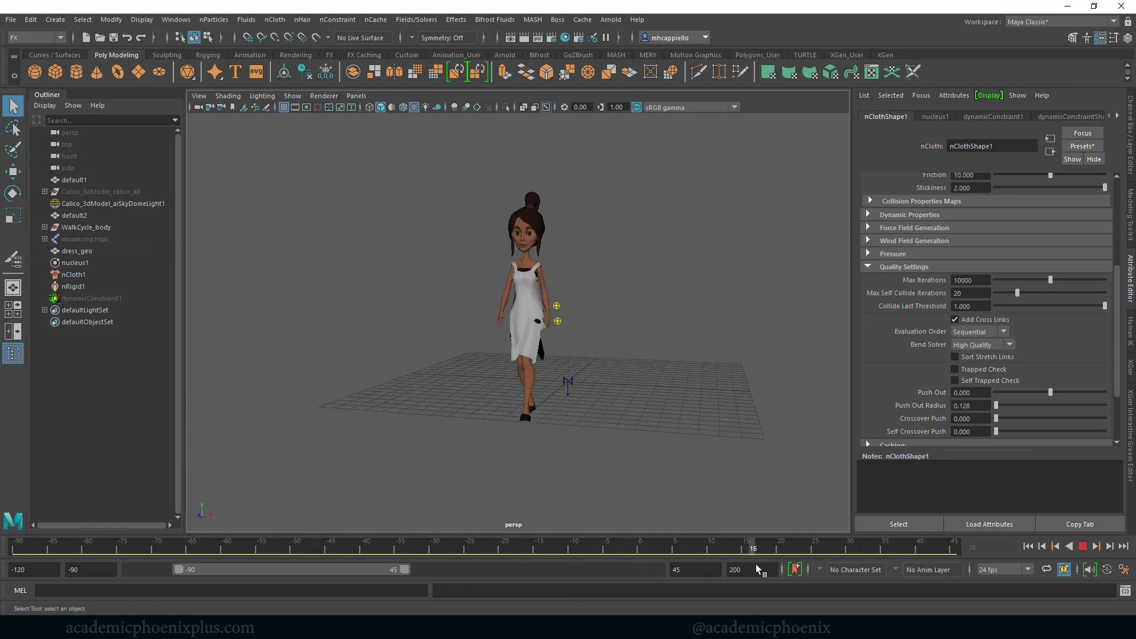
pyautogui.click(739, 548)
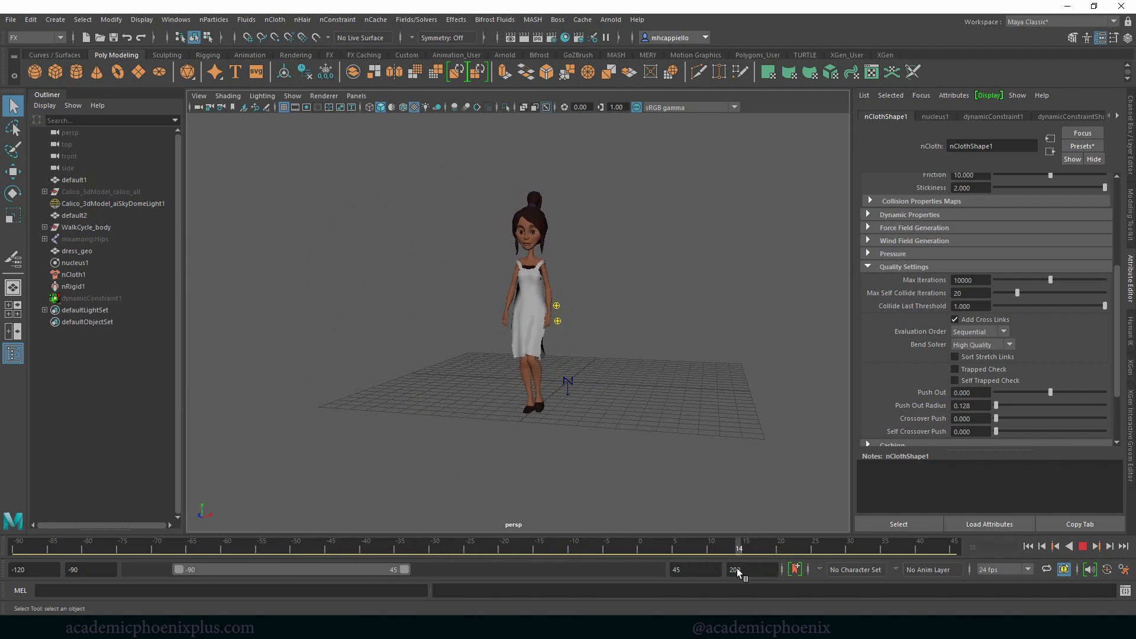
pyautogui.scroll(6, 644, 401)
pyautogui.keyDown('alt'); pyautogui.moveTo(761, 371); pyautogui.dragTo(552, 331); pyautogui.keyUp('alt')
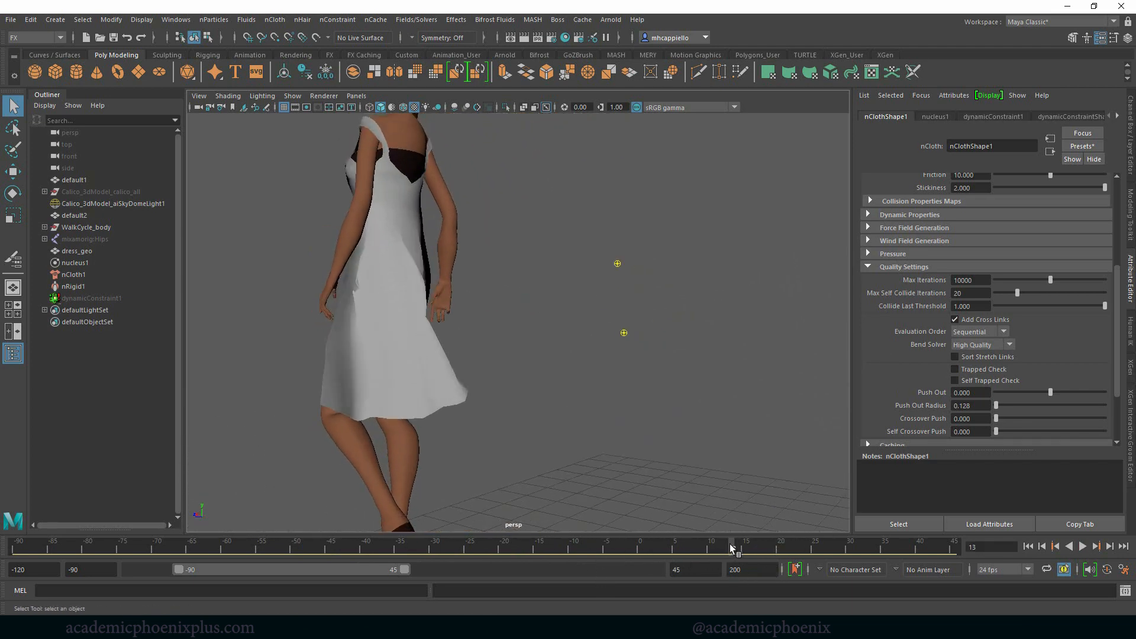
# At frame 15, view the dress and hand from the front side and unhide the mixamorig:Hips skeleton
pyautogui.moveTo(730, 545)
pyautogui.mouseDown()
pyautogui.moveTo(708, 542)
pyautogui.moveTo(747, 559)
pyautogui.mouseUp()
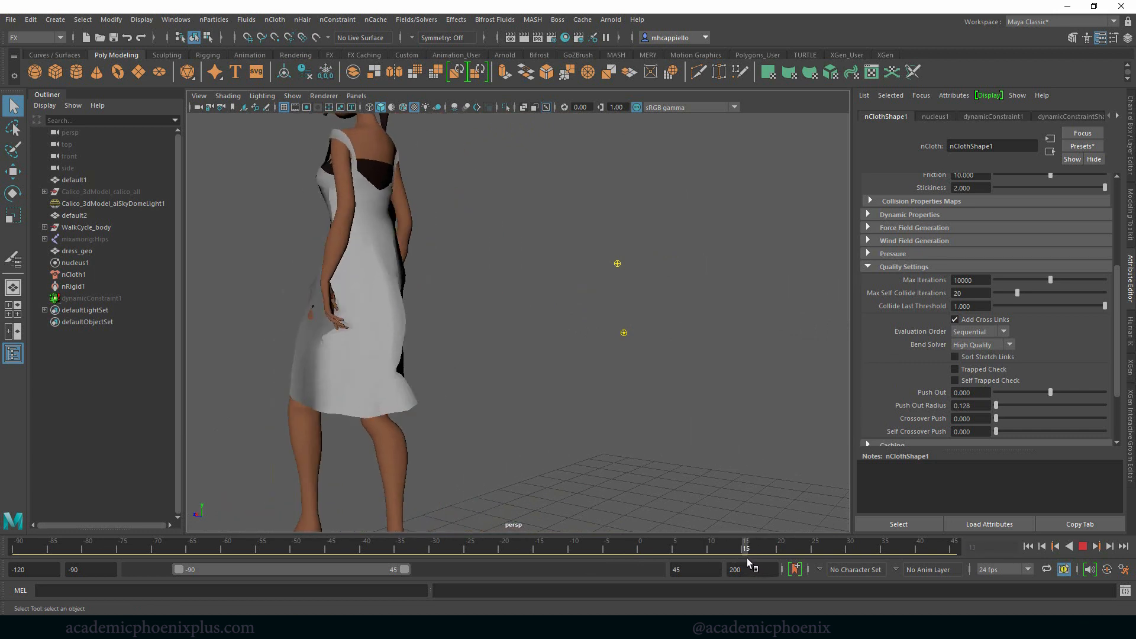
pyautogui.keyDown('alt'); pyautogui.moveTo(609, 355); pyautogui.dragTo(756, 355); pyautogui.keyUp('alt')
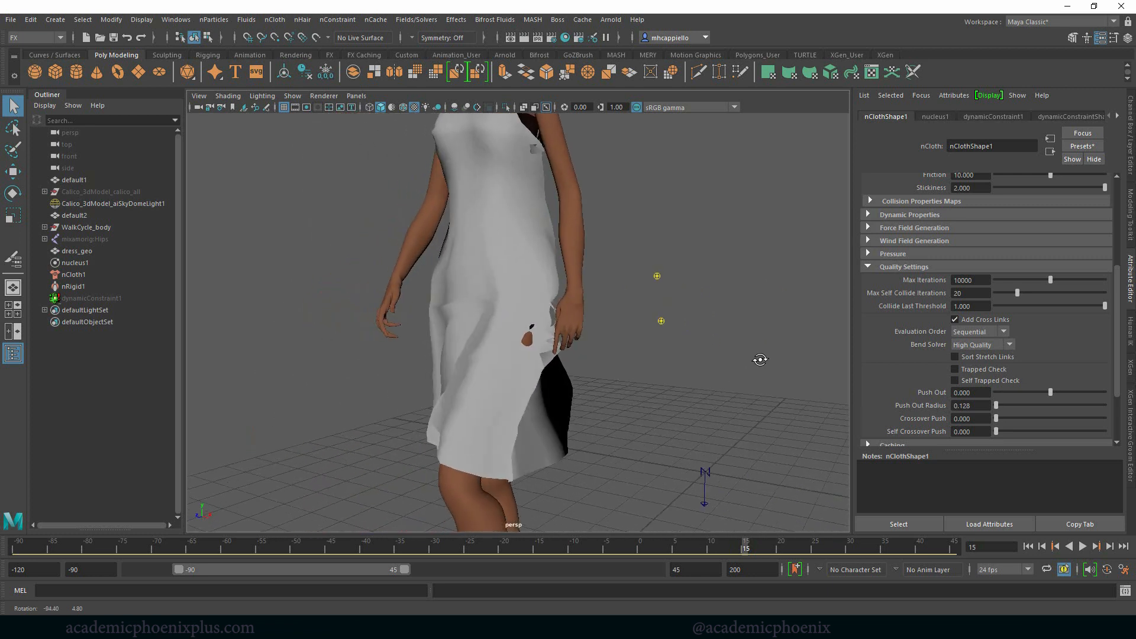
pyautogui.click(111, 239)
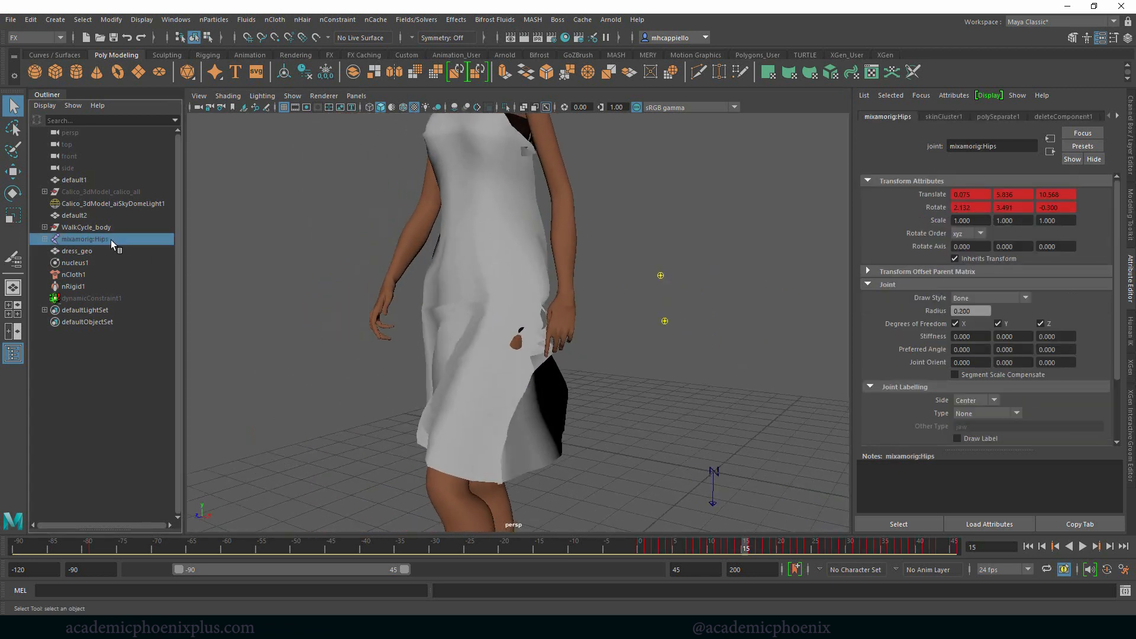
pyautogui.hotkey('shift', 'h')
pyautogui.keyDown('alt'); pyautogui.moveTo(603, 191); pyautogui.dragTo(590, 288, button='middle'); pyautogui.keyUp('alt')
# Rotate the left arm joint slightly away from the dress and key it at frames 15, 16 and 14
pyautogui.click(520, 200)
pyautogui.press('e')
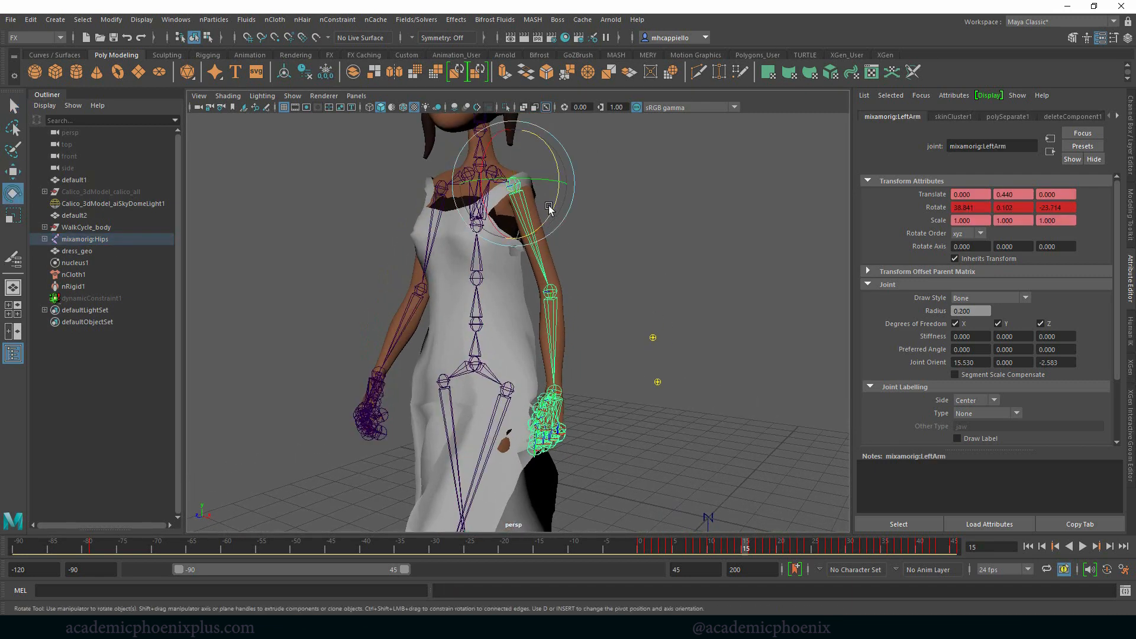
pyautogui.moveTo(551, 212); pyautogui.dragTo(553, 236)
pyautogui.press('s')
pyautogui.click(751, 548)
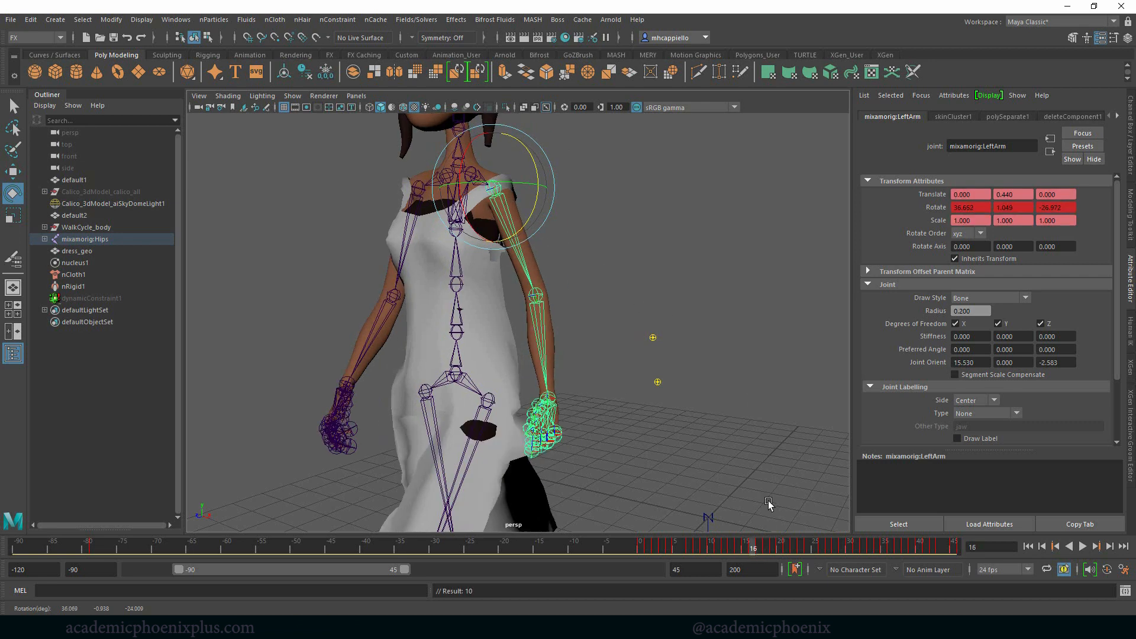
pyautogui.moveTo(527, 217); pyautogui.dragTo(564, 233)
pyautogui.click(739, 548)
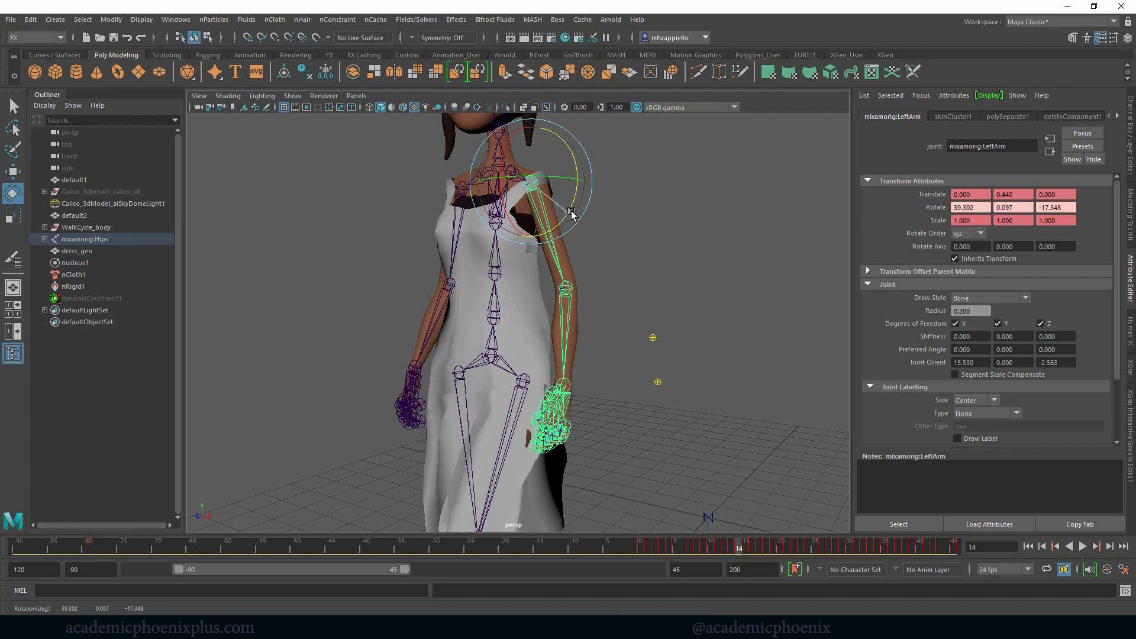
pyautogui.press('s')
# Review both arms' motion from the front through frame 32, and hide the mixamorig:Hips skeleton
pyautogui.moveTo(748, 547); pyautogui.dragTo(760, 545)
pyautogui.keyDown('alt'); pyautogui.moveTo(674, 452); pyautogui.dragTo(663, 385); pyautogui.keyUp('alt')
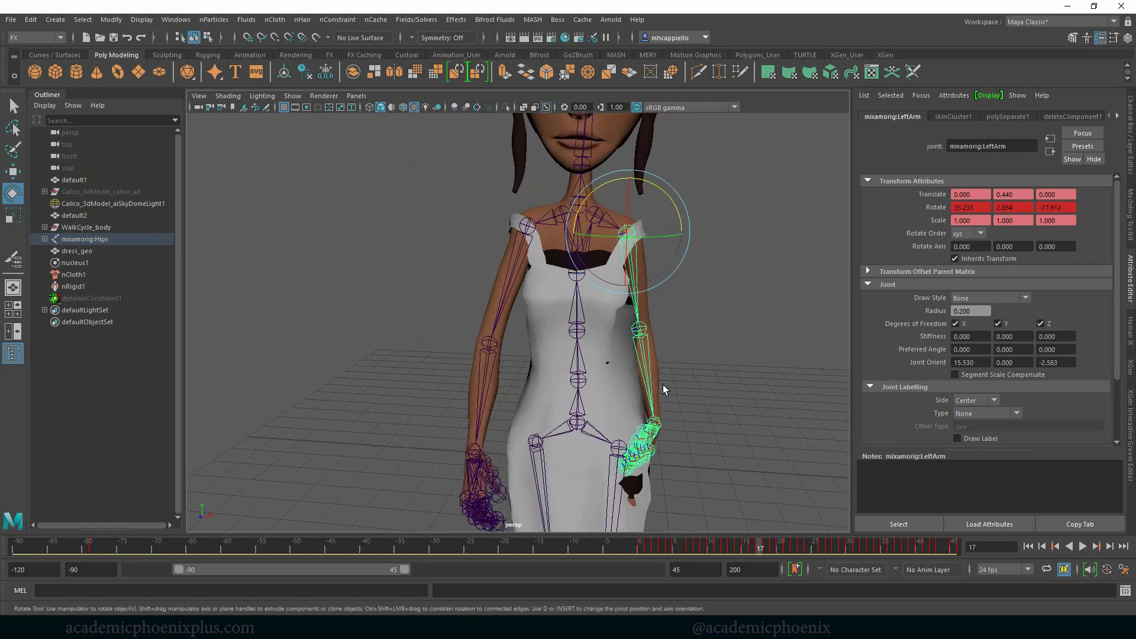
pyautogui.click(529, 226)
pyautogui.keyDown('alt'); pyautogui.moveTo(654, 307); pyautogui.dragTo(703, 498); pyautogui.keyUp('alt')
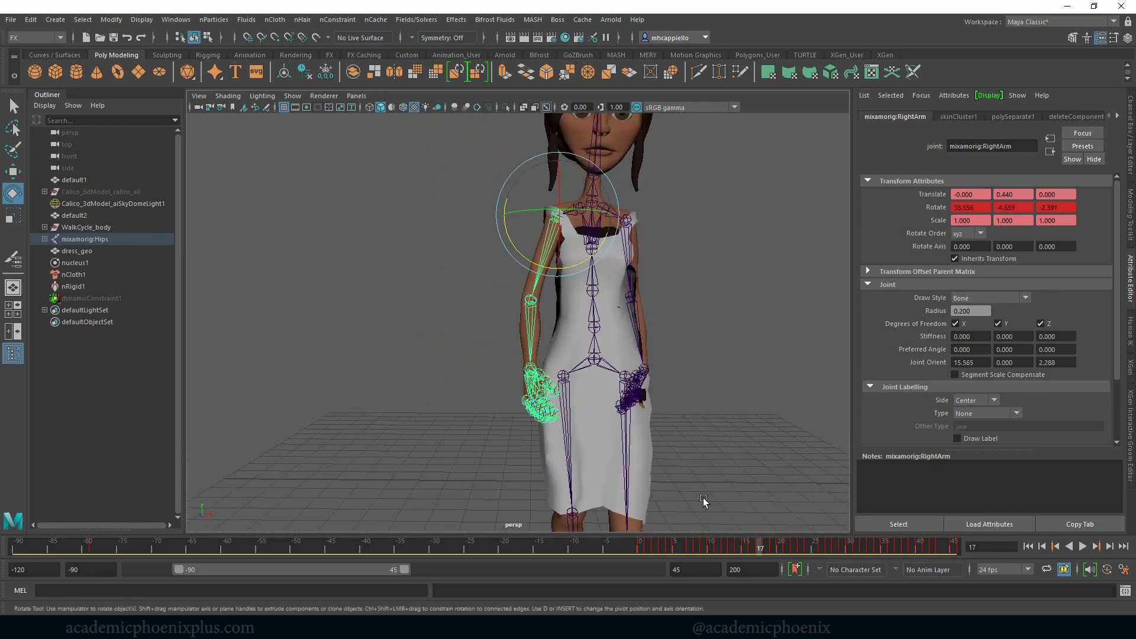
pyautogui.hotkey('alt', 'v')
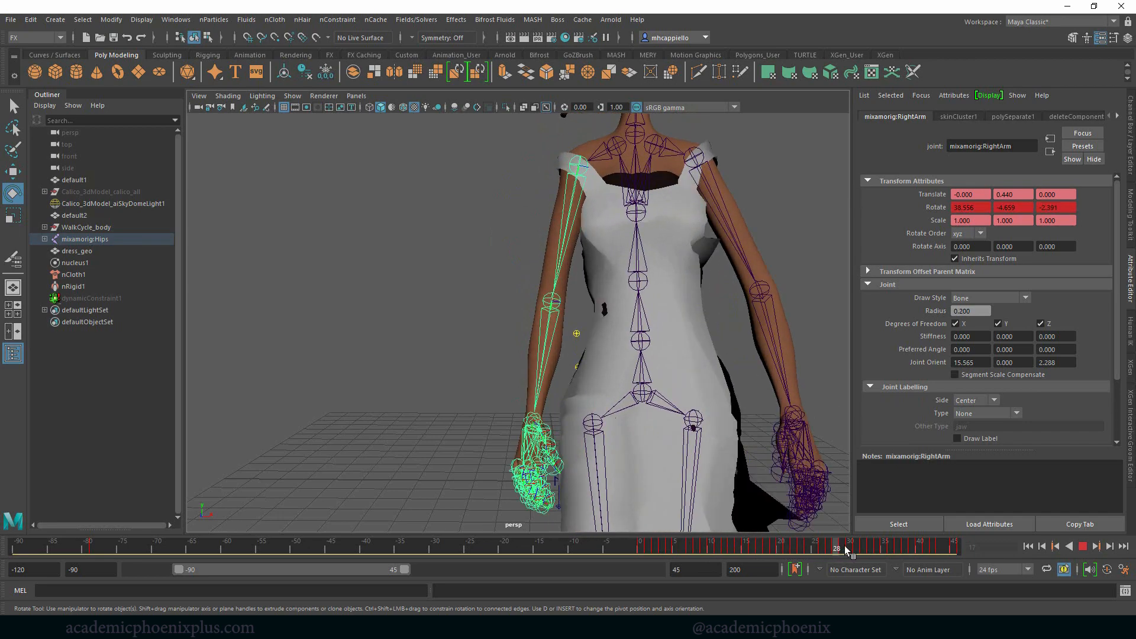
pyautogui.click(862, 545)
pyautogui.keyDown('alt'); pyautogui.moveTo(787, 450); pyautogui.dragTo(692, 435); pyautogui.keyUp('alt')
pyautogui.click(77, 239)
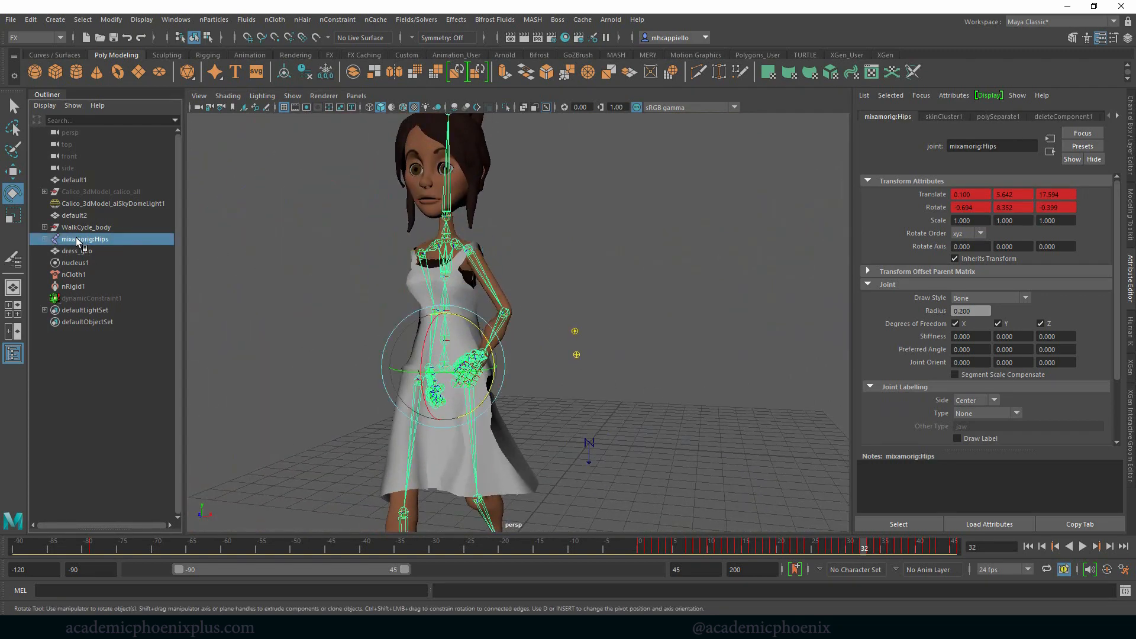
pyautogui.hotkey('ctrl', 'h')
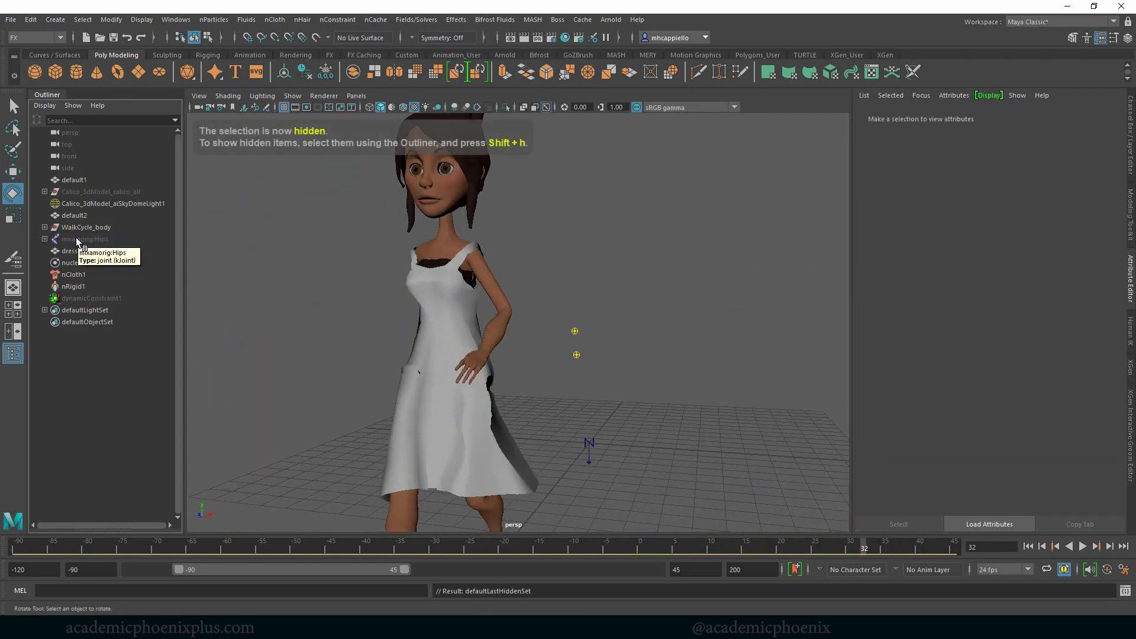
# Enable Trapped Check and Self Trapped Check on the dress's nCloth and set its Stickiness to 1
pyautogui.click(487, 441)
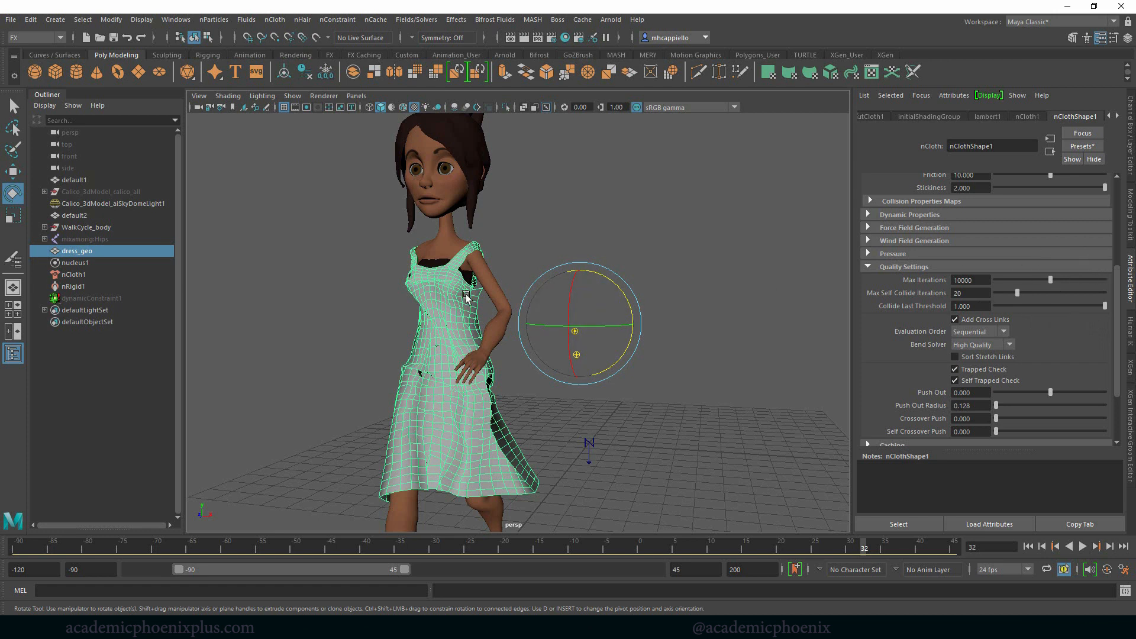
pyautogui.scroll(5, 1087, 244)
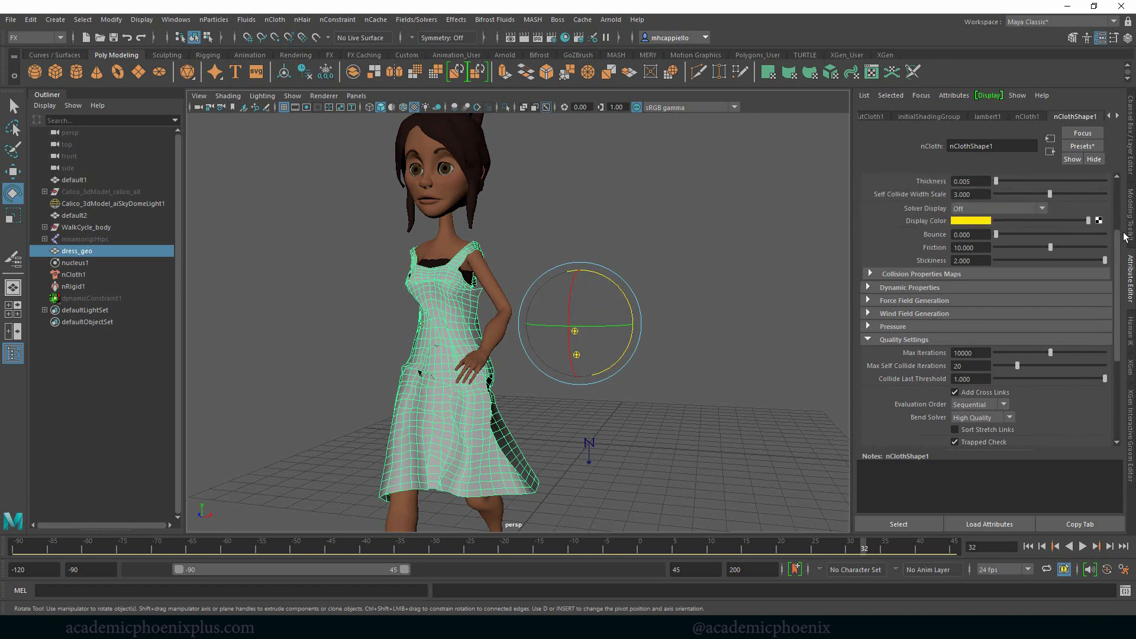
pyautogui.moveTo(978, 304); pyautogui.dragTo(921, 301)
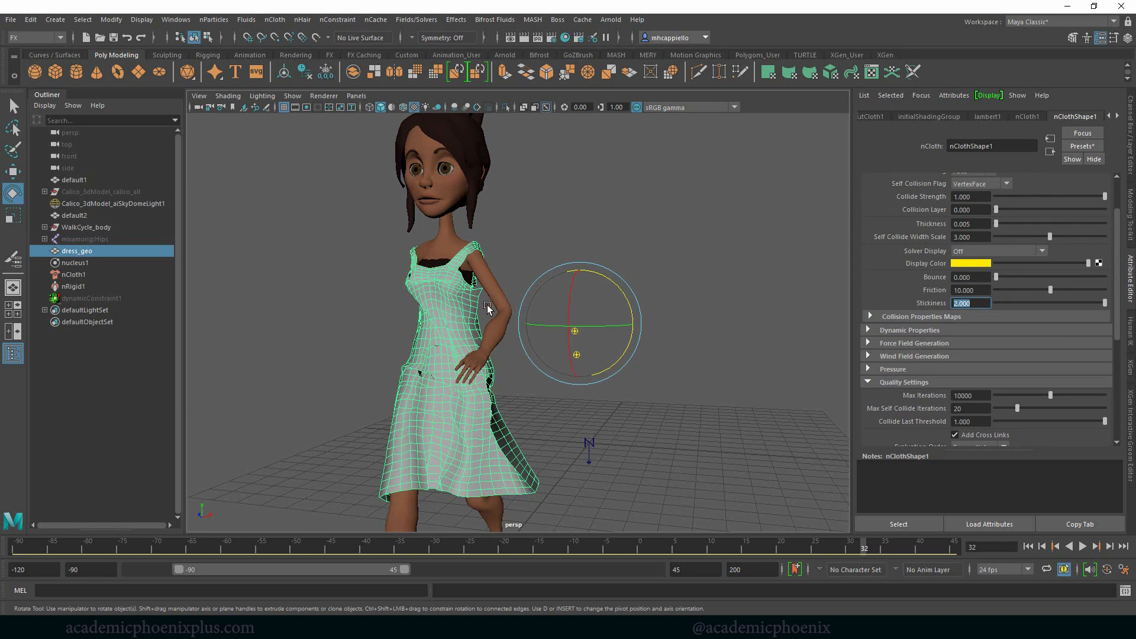
pyautogui.press('Return')
pyautogui.keyDown('shift'); pyautogui.click(452, 290); pyautogui.keyUp('shift')
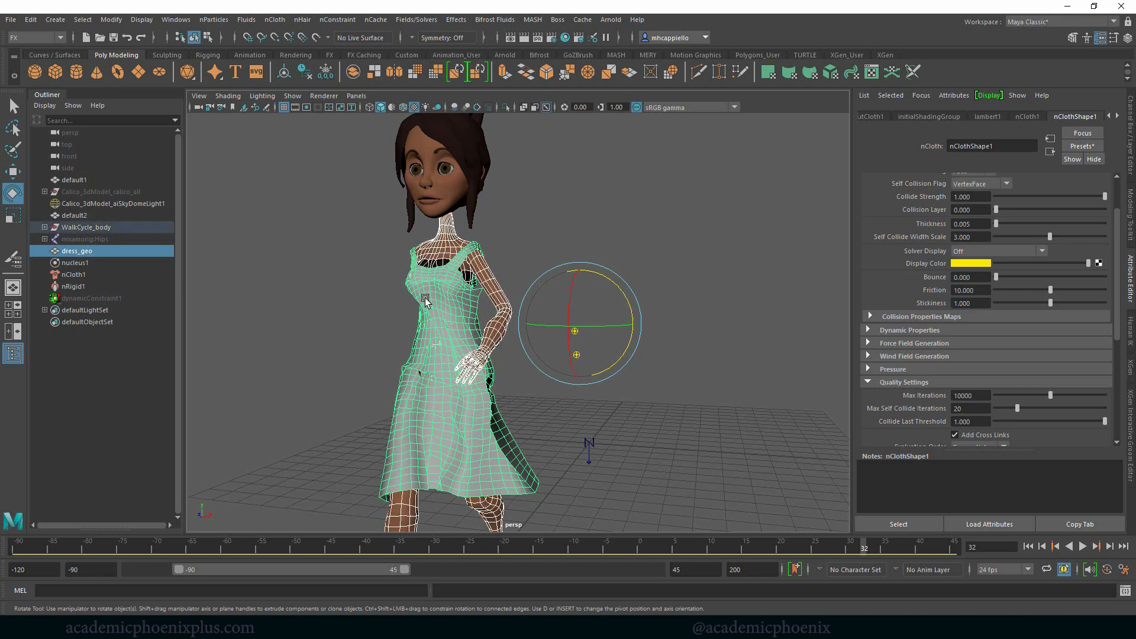
pyautogui.moveTo(976, 305); pyautogui.dragTo(878, 306)
pyautogui.click(789, 303)
# Reselect only the dress and regenerate its nCloth cache from frame -90, replacing the existing cache
pyautogui.click(513, 472)
pyautogui.click(1028, 547)
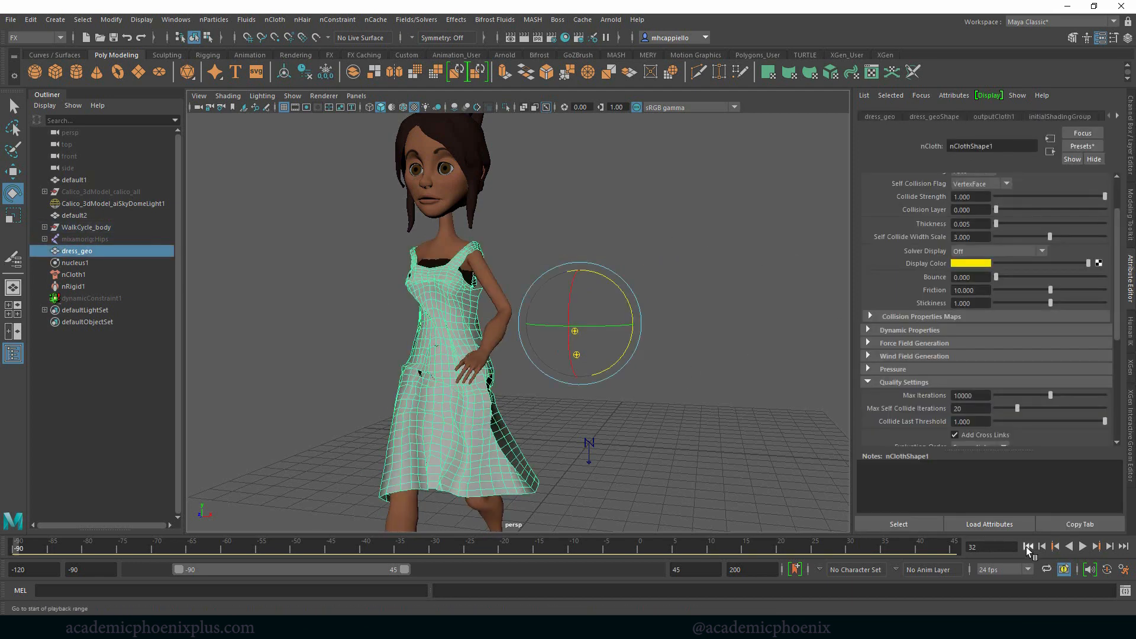
pyautogui.click(377, 20)
pyautogui.moveTo(426, 49)
pyautogui.click(560, 50)
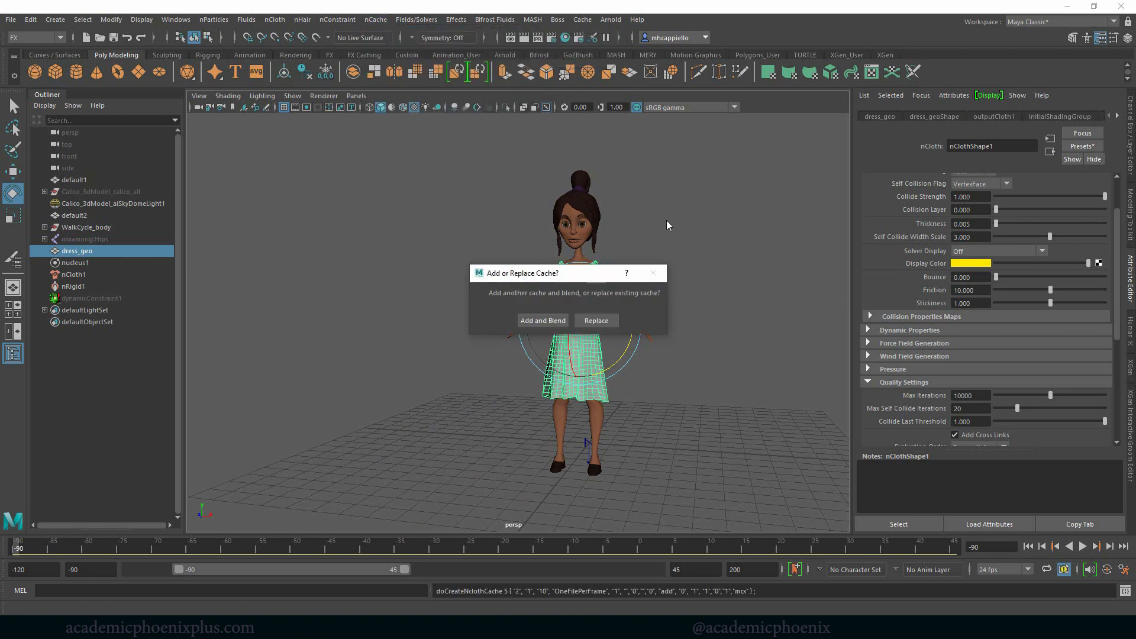
pyautogui.click(643, 320)
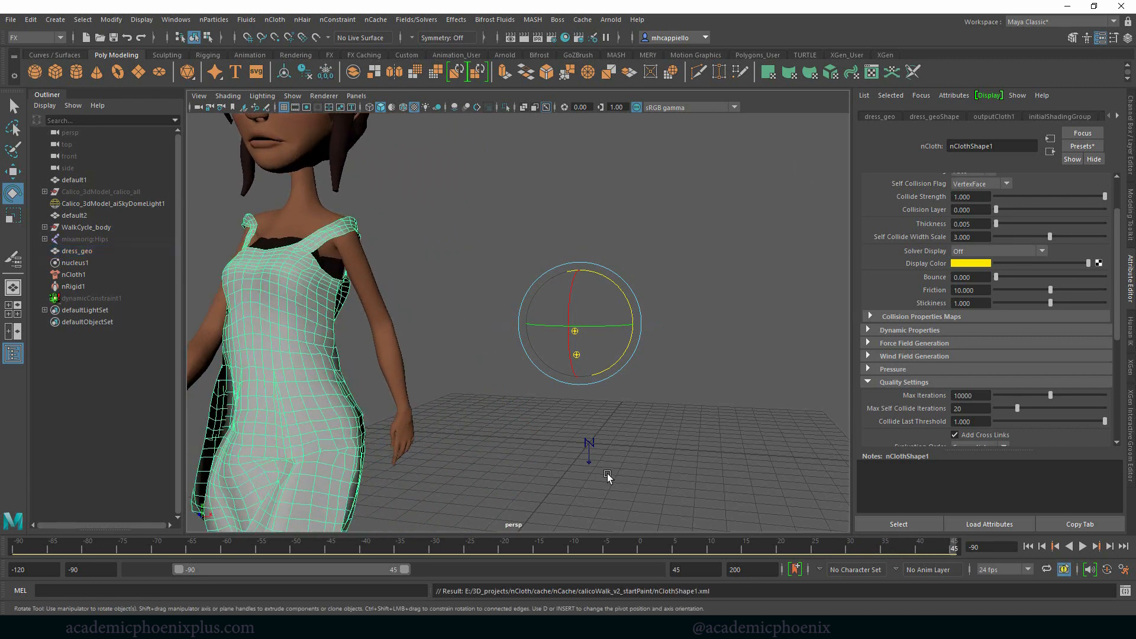
# Play and scrub through the recached walk to frame 39, examining where the hands pass the dress
pyautogui.keyDown('alt'); pyautogui.moveTo(533, 328); pyautogui.dragTo(518, 296); pyautogui.keyUp('alt')
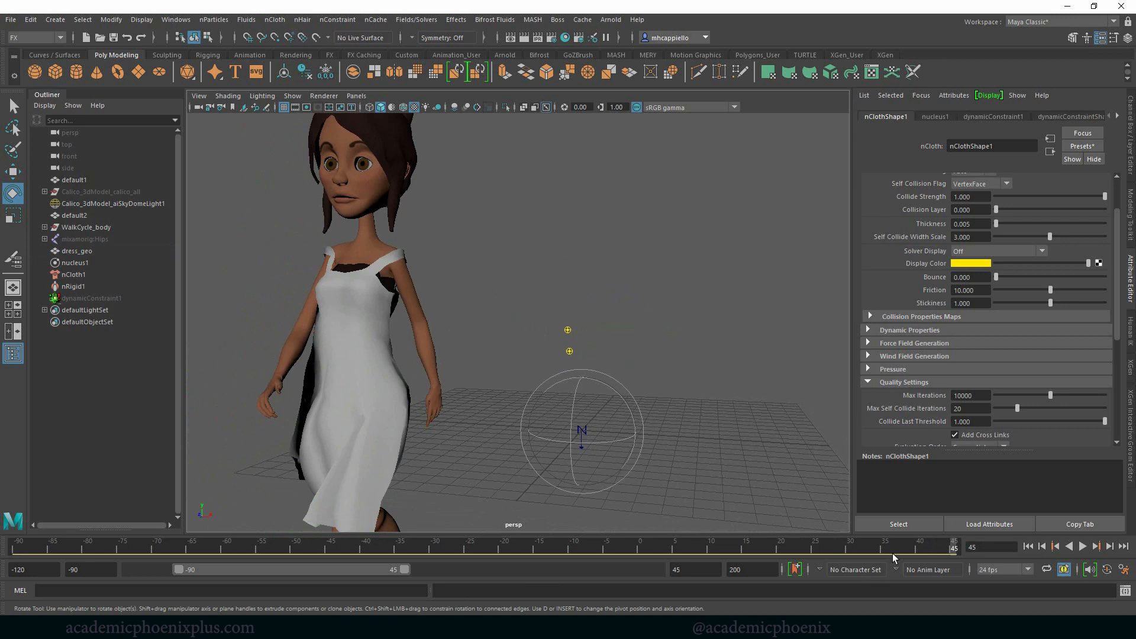
pyautogui.doubleClick(925, 546)
pyautogui.moveTo(857, 548)
pyautogui.mouseDown()
pyautogui.moveTo(552, 544)
pyautogui.moveTo(719, 540)
pyautogui.mouseUp()
pyautogui.hotkey('alt', 'v')
pyautogui.moveTo(760, 545); pyautogui.dragTo(912, 549)
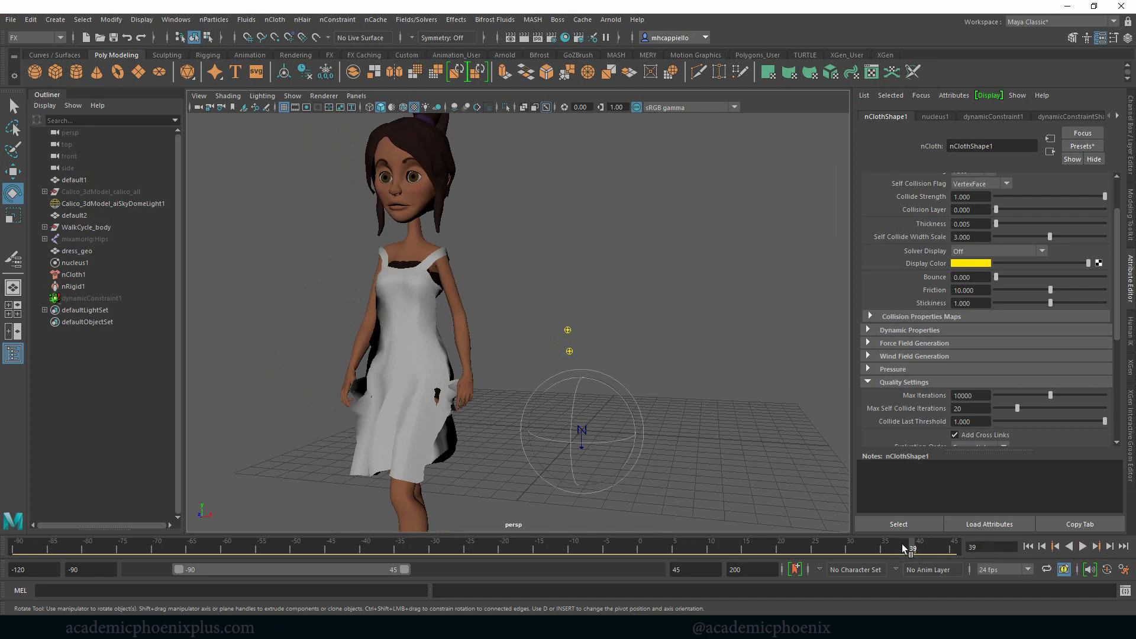
pyautogui.keyDown('alt'); pyautogui.moveTo(589, 313); pyautogui.dragTo(553, 290); pyautogui.keyUp('alt')
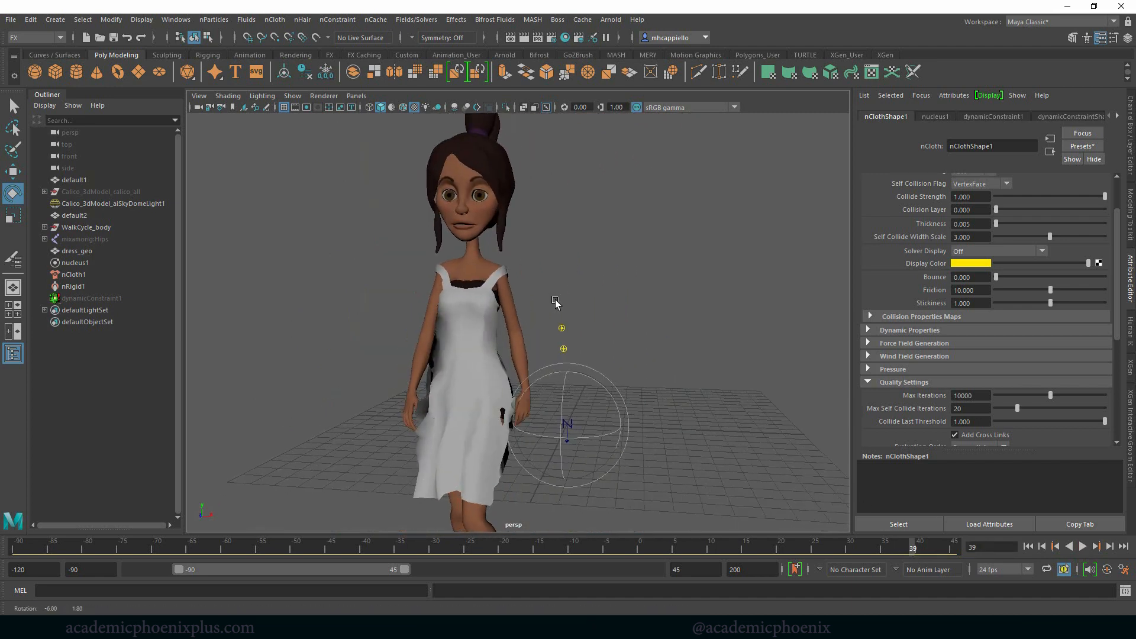
# Unhide the mixamorig:Hips skeleton, rotate the left arm outward to about 35, -1.2, -25.5 at frame 39, and key it
pyautogui.click(96, 241)
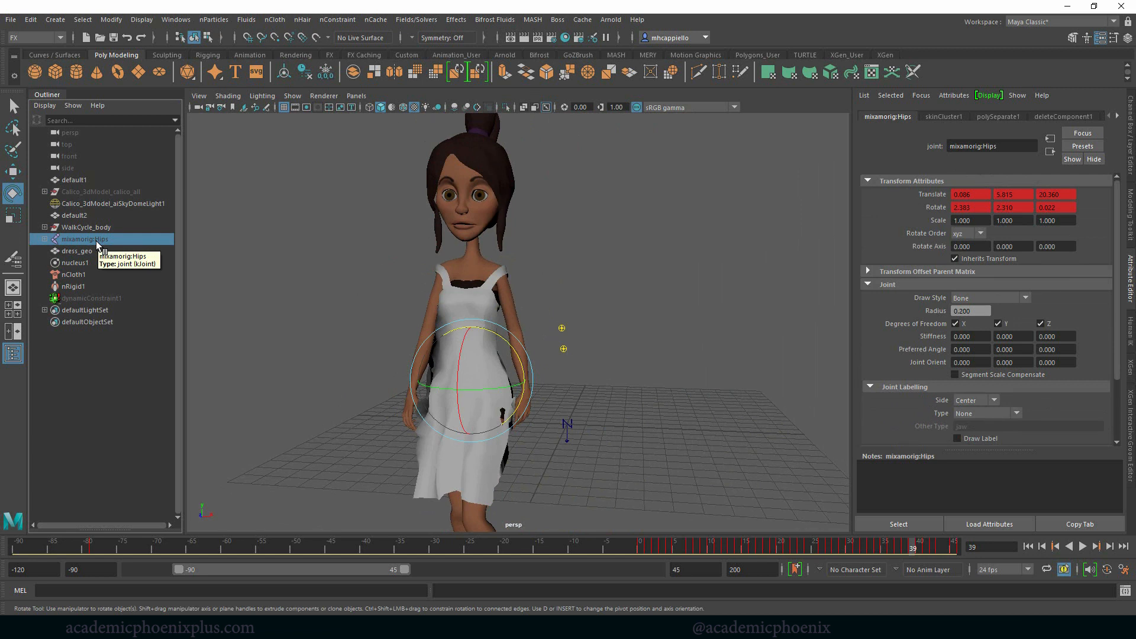
pyautogui.hotkey('shift', 'h')
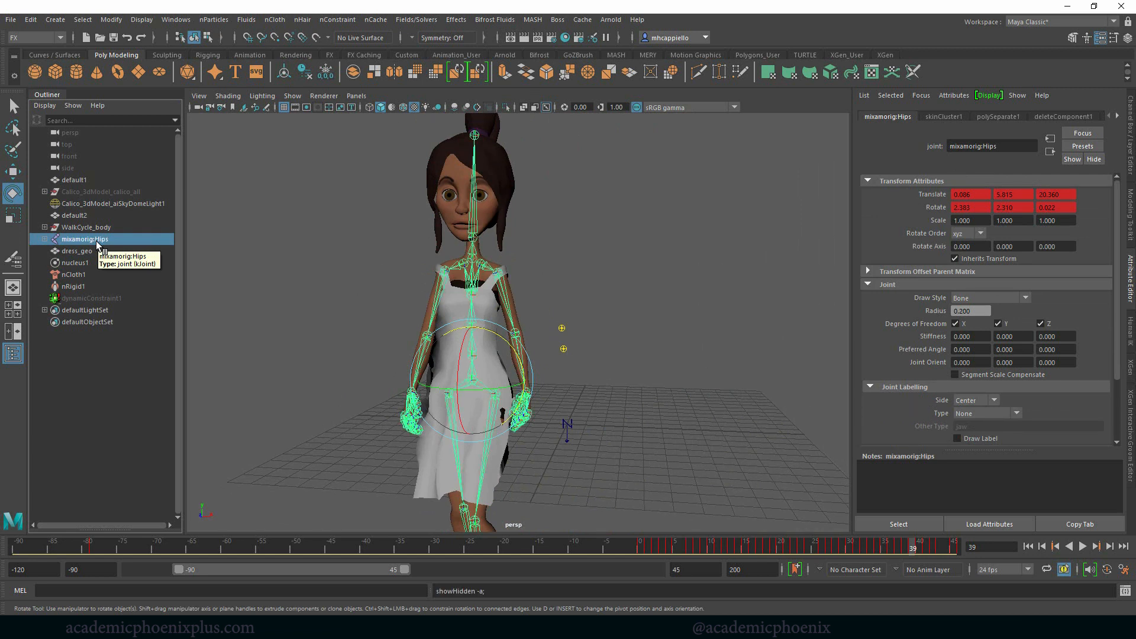
pyautogui.click(506, 300)
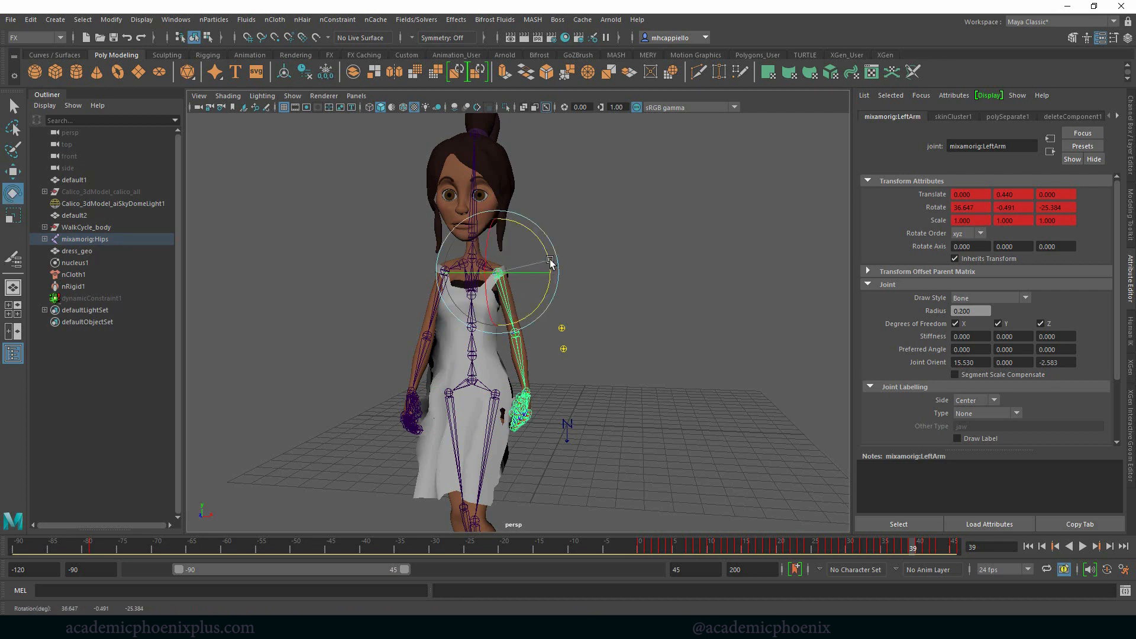
pyautogui.moveTo(550, 261); pyautogui.dragTo(553, 266)
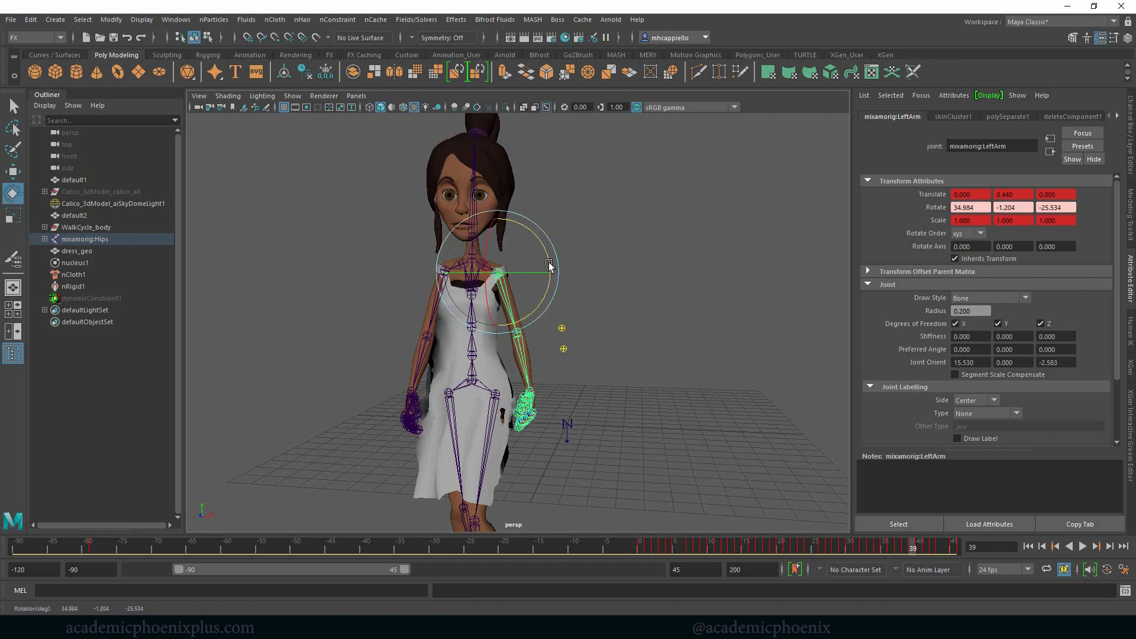
pyautogui.press('s')
# Rotate and key the left arm outward to about 39.6, 0.4, -12.8 at frame 37 and 33.5, -1.8, -25.6 at frame 39
pyautogui.click(900, 546)
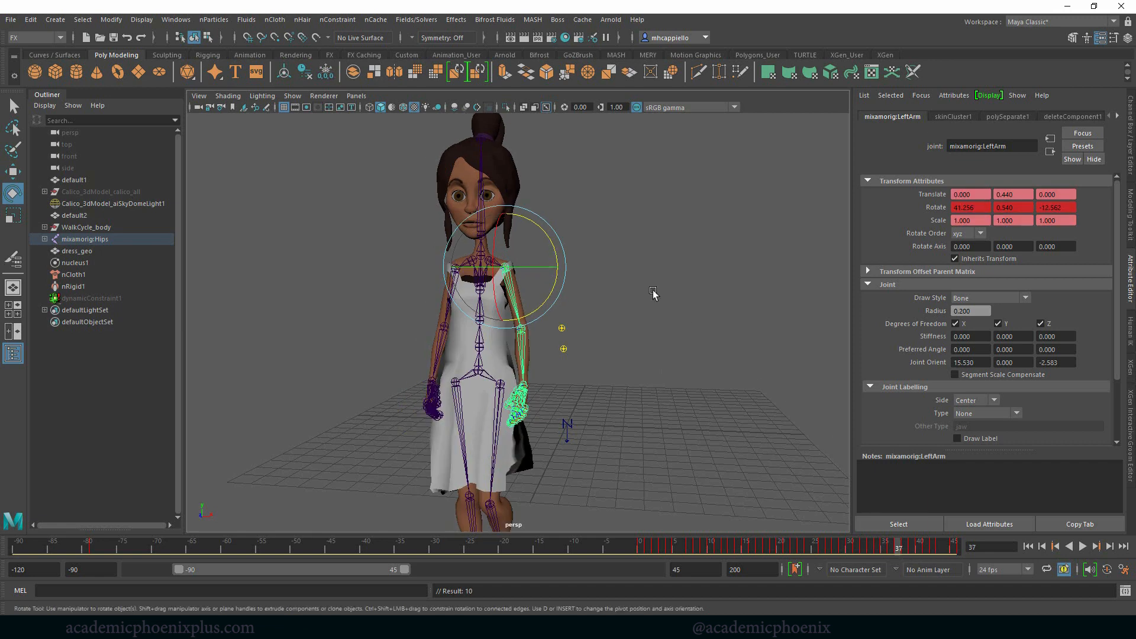
pyautogui.moveTo(560, 255); pyautogui.dragTo(561, 258)
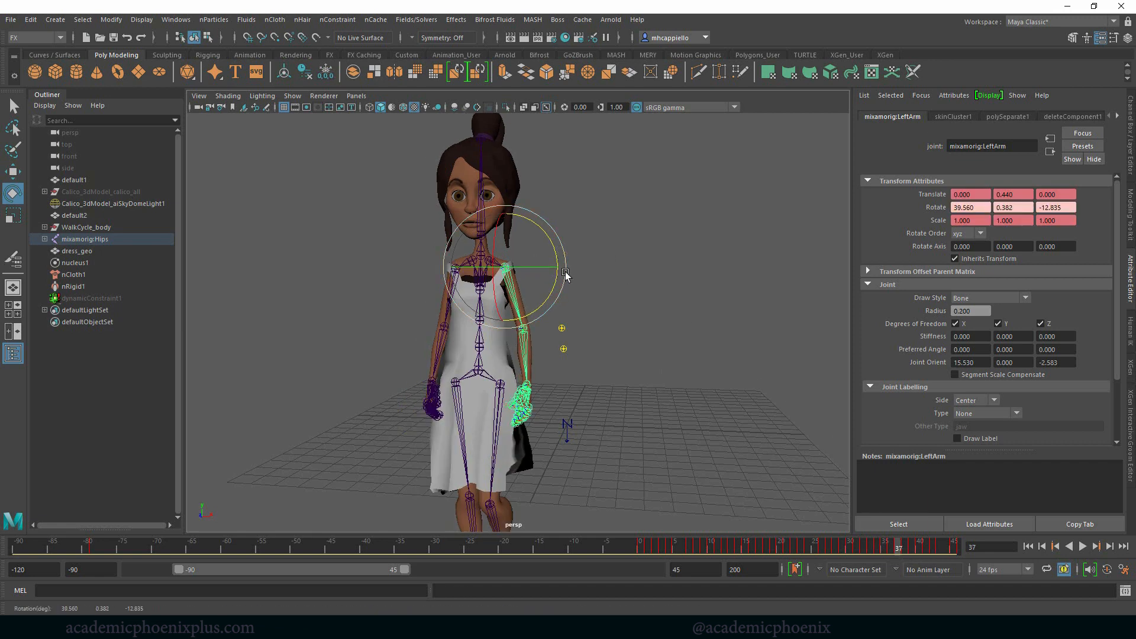
pyautogui.press('s')
pyautogui.click(914, 548)
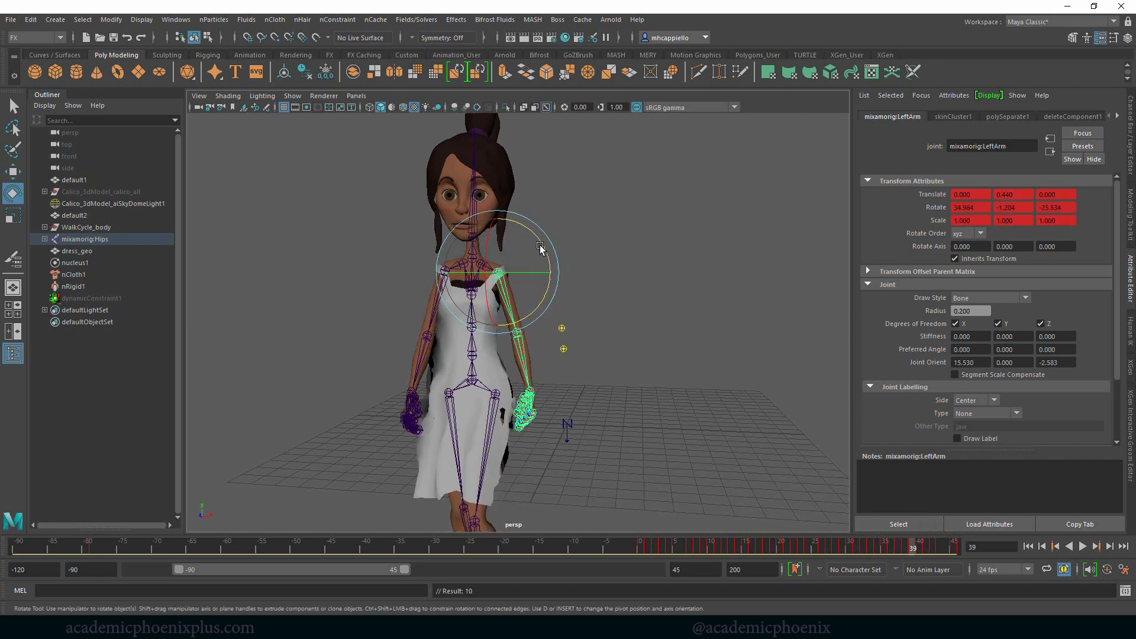
pyautogui.moveTo(535, 240); pyautogui.dragTo(531, 243)
pyautogui.press('s')
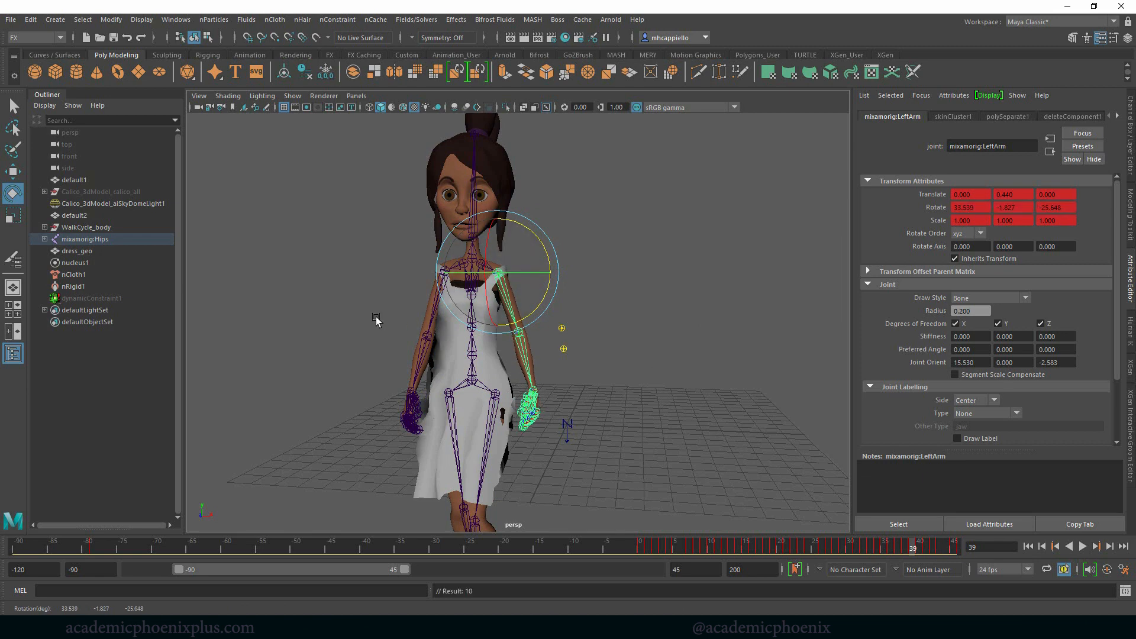
# Rotate the right arm away from the dress and key it at frame 39, to about 33.8, -5.6, 6, and at frame 40
pyautogui.click(426, 286)
pyautogui.click(445, 272)
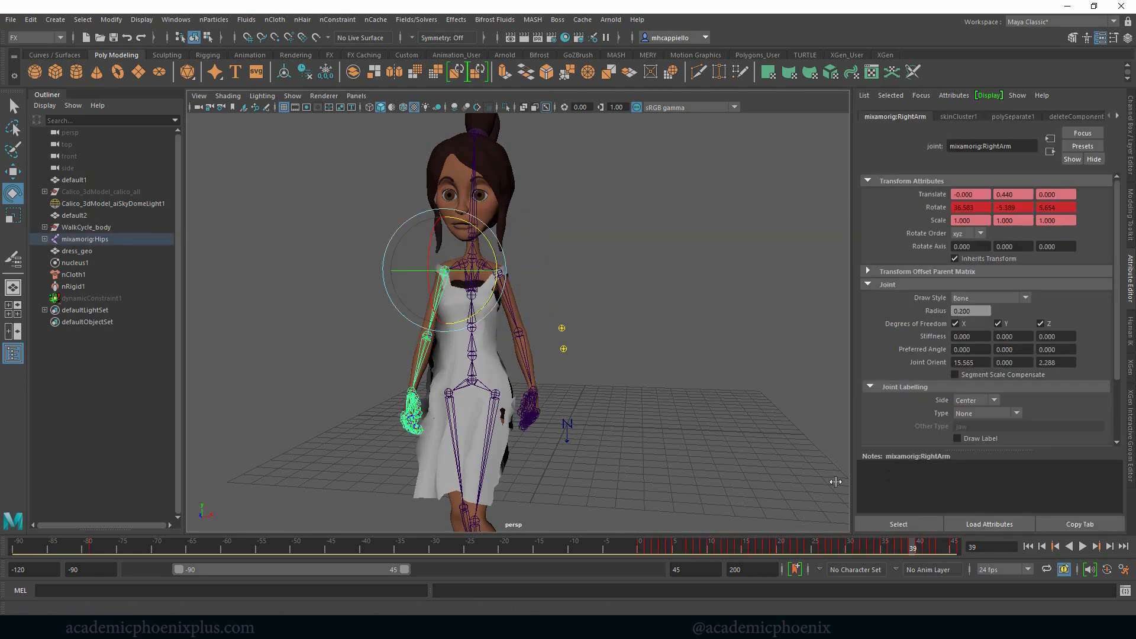
pyautogui.moveTo(493, 249); pyautogui.dragTo(513, 258)
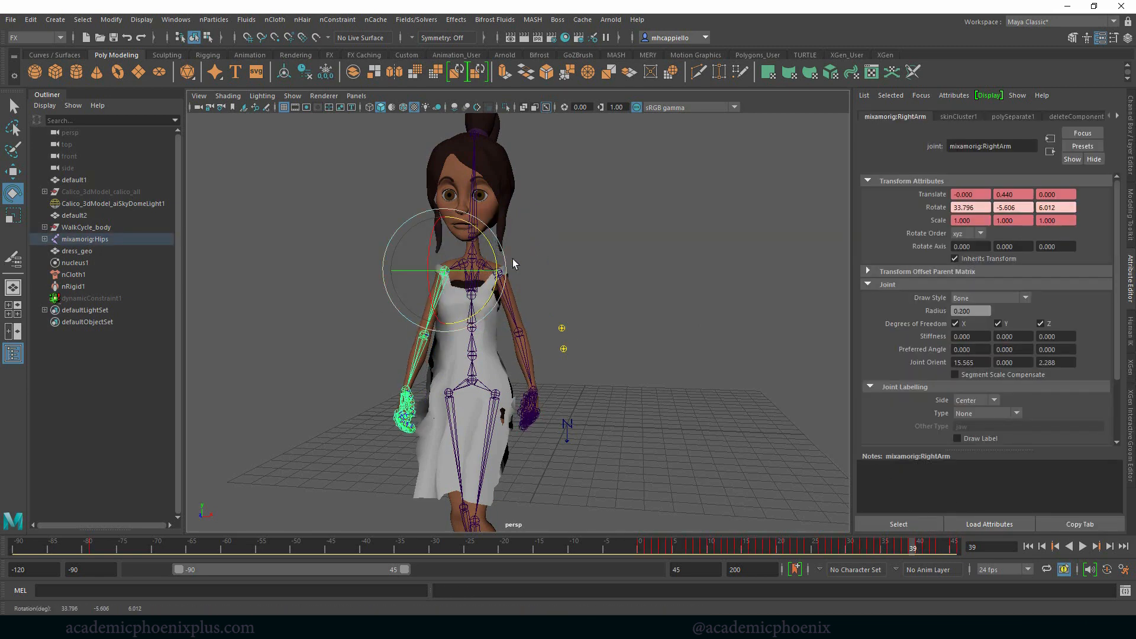
pyautogui.press('s')
pyautogui.click(921, 549)
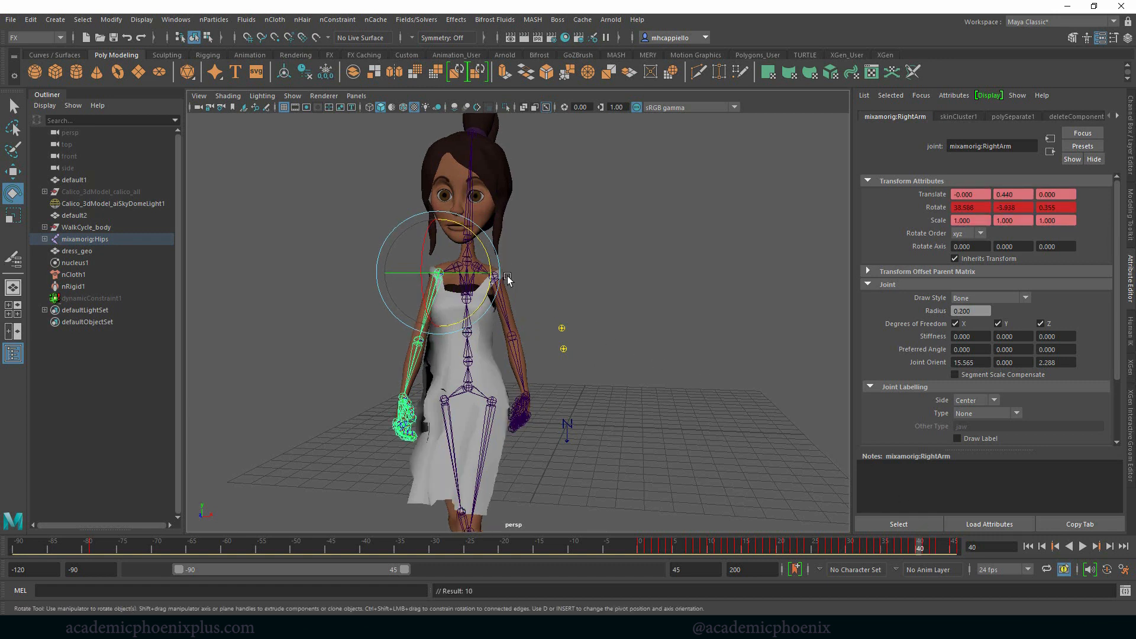
pyautogui.moveTo(483, 239); pyautogui.dragTo(491, 242)
pyautogui.press('s')
# Rotate the right arm outward and key it at frame 41 and at frame 36, there to about 30.7, -16.7, 21.7
pyautogui.click(927, 548)
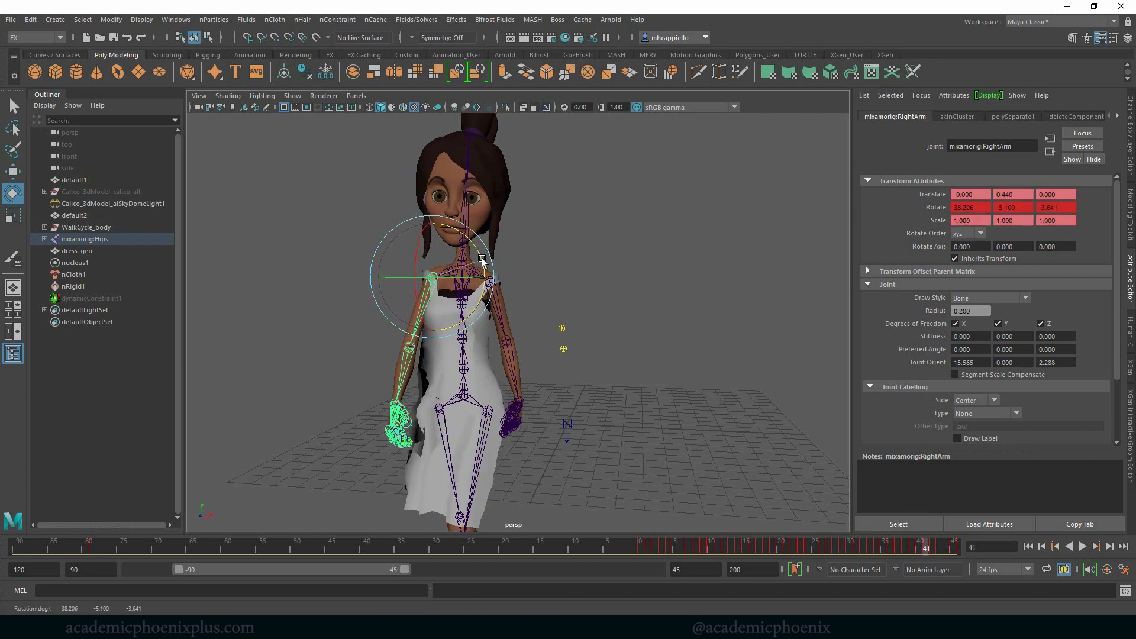
pyautogui.moveTo(481, 257); pyautogui.dragTo(491, 280)
pyautogui.press('s')
pyautogui.moveTo(927, 549); pyautogui.dragTo(892, 549)
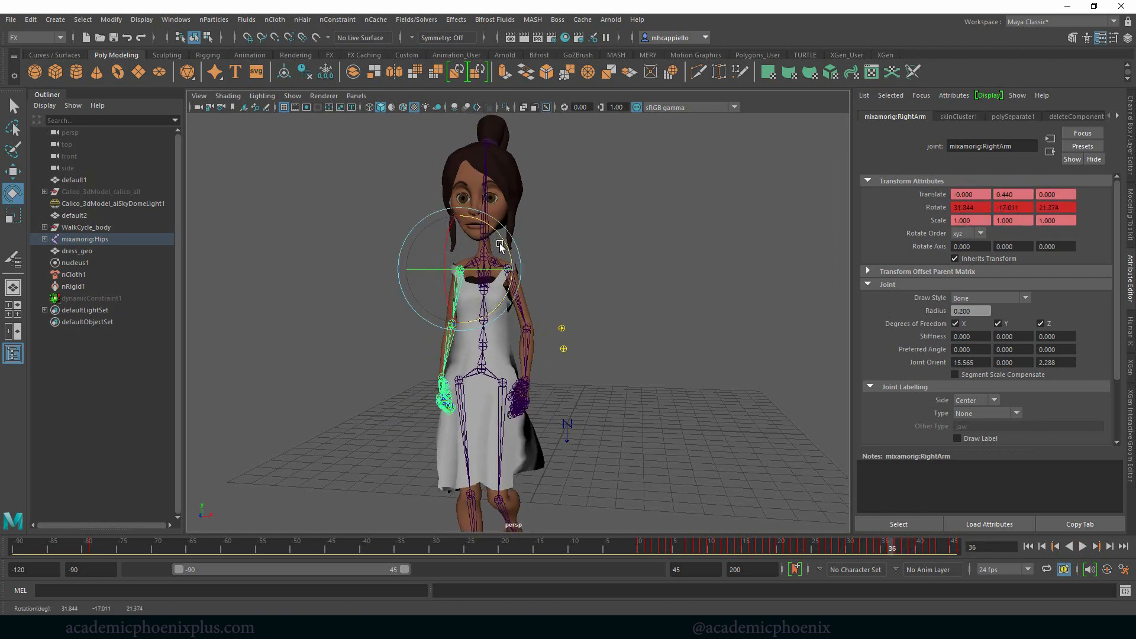
pyautogui.moveTo(504, 247); pyautogui.dragTo(502, 253)
pyautogui.press('s')
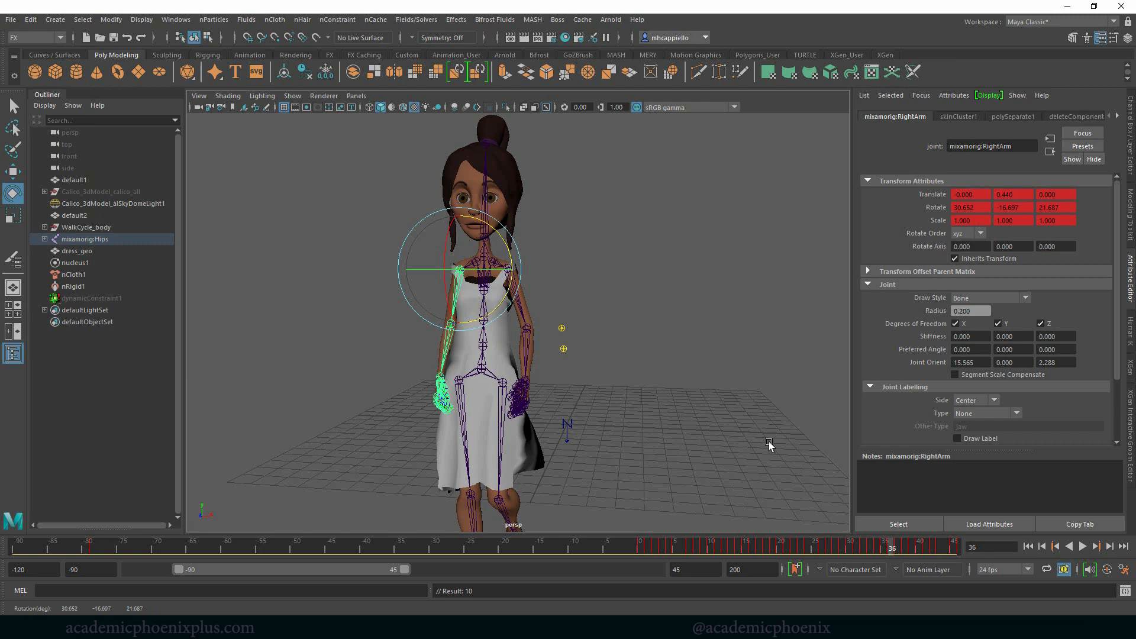
# Rotate the right arm outward to about 30.8, -13, 16.9 and key it at frame 37, and rotate it outward at frame 38
pyautogui.hotkey('alt', 'v')
pyautogui.click(901, 549)
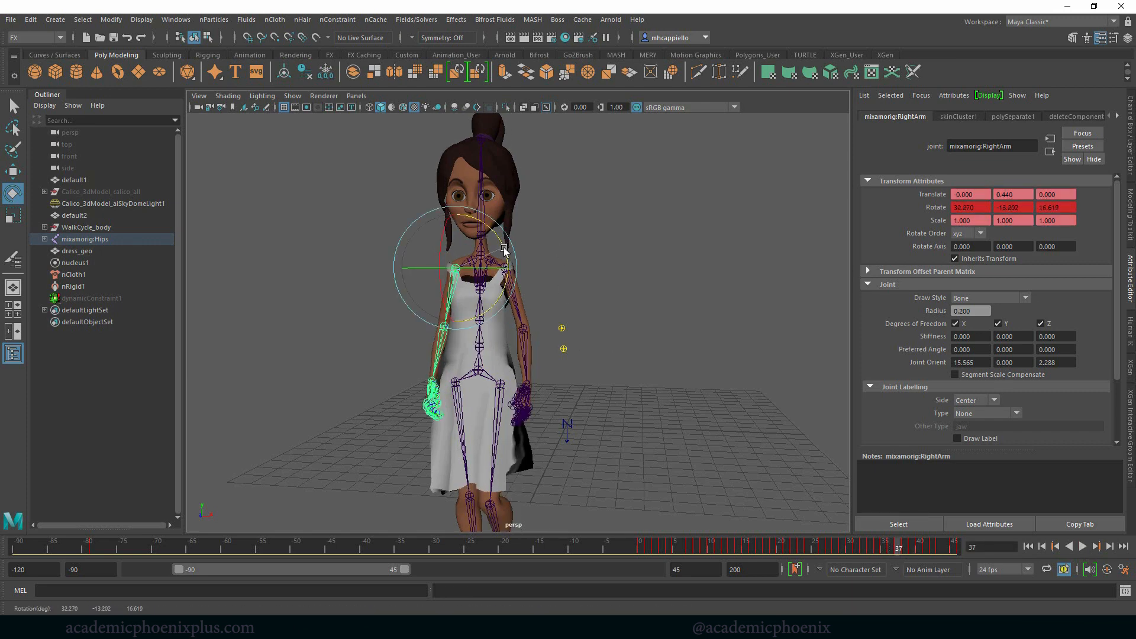
pyautogui.moveTo(507, 249); pyautogui.dragTo(512, 255)
pyautogui.press('s')
pyautogui.moveTo(896, 548)
pyautogui.mouseDown()
pyautogui.moveTo(911, 546)
pyautogui.moveTo(901, 546)
pyautogui.mouseUp()
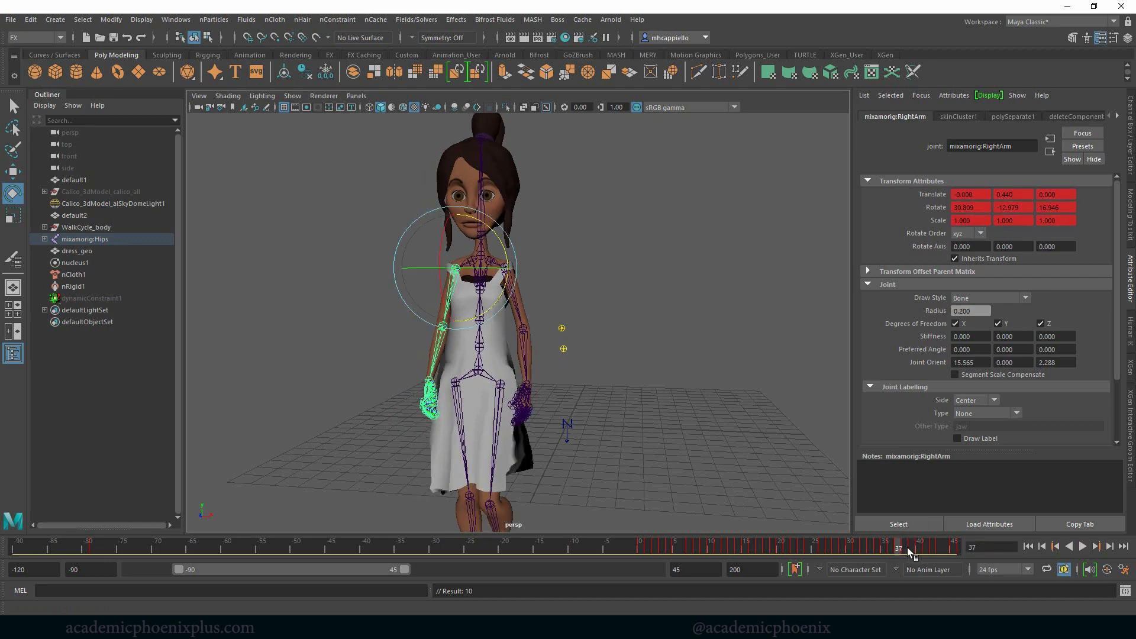
pyautogui.click(905, 547)
pyautogui.moveTo(500, 248); pyautogui.dragTo(515, 269)
pyautogui.hotkey('alt', 'v')
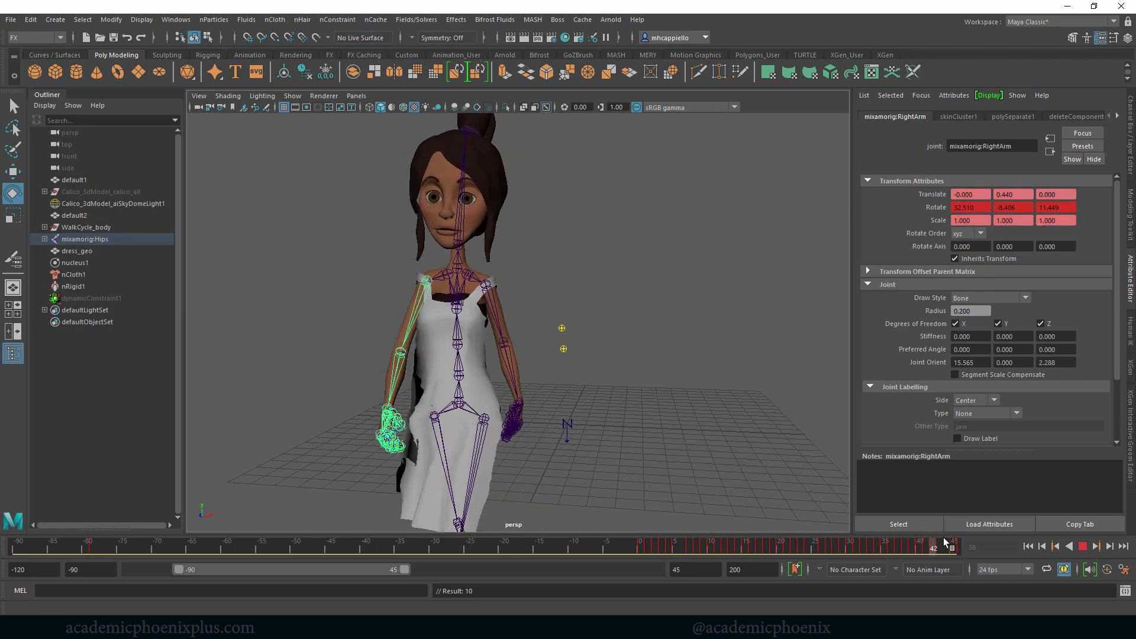
# Scrub through the adjusted walk and hide the mixamorig:Hips skeleton
pyautogui.moveTo(913, 539); pyautogui.dragTo(726, 545)
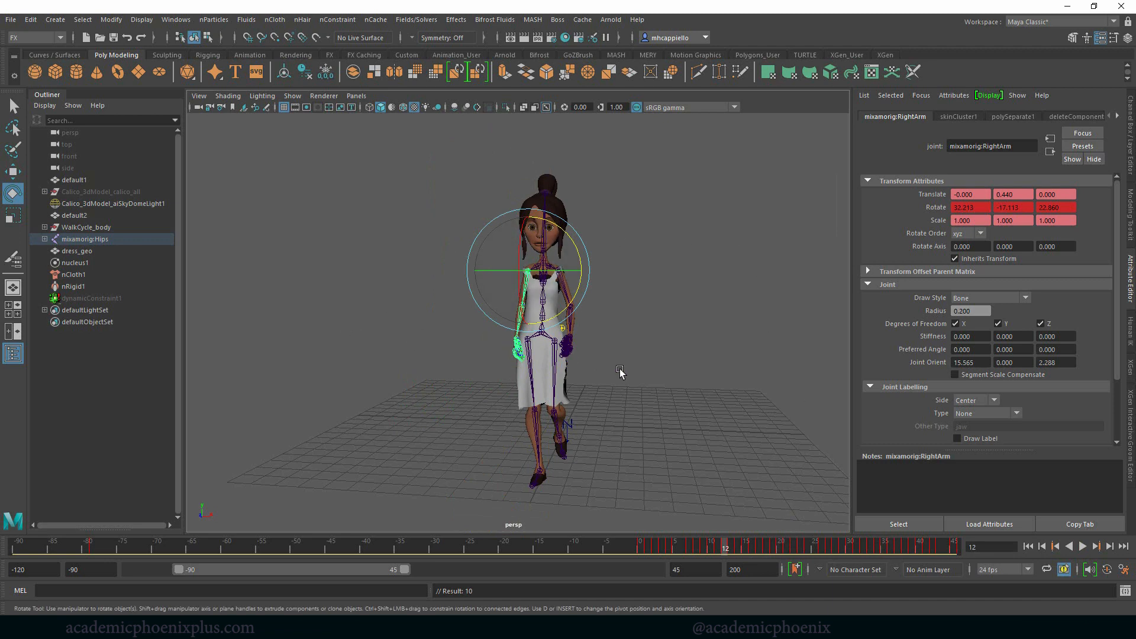
pyautogui.click(582, 335)
pyautogui.click(84, 239)
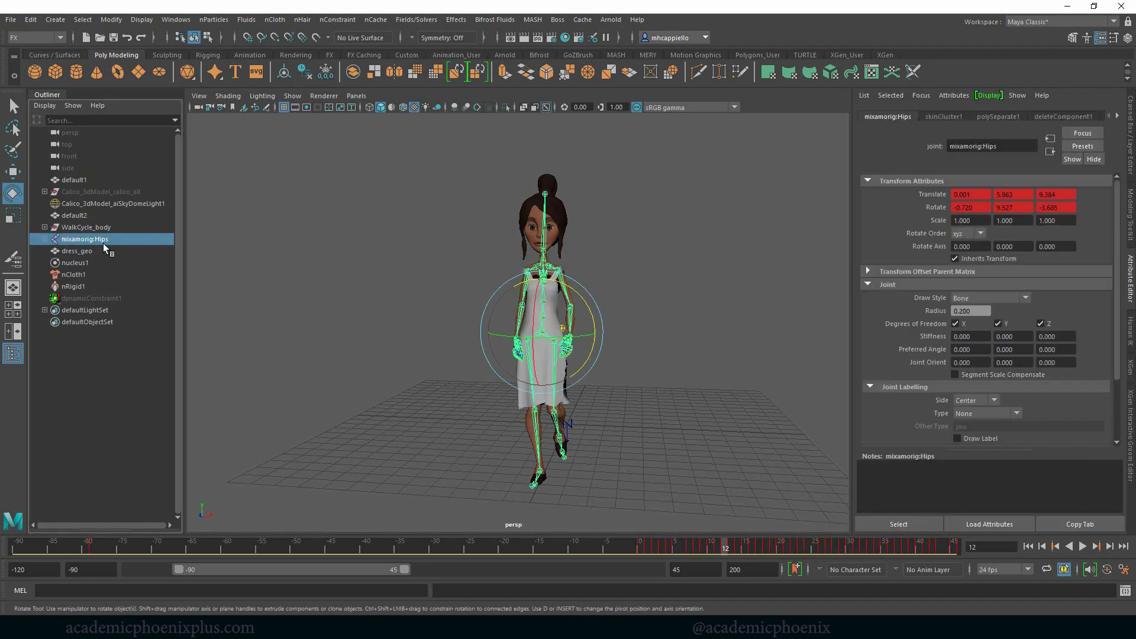
pyautogui.hotkey('ctrl', 'h')
# Set nCloth1's Push Out to 0.3 and Push Out Radius to 5 in its quality settings
pyautogui.click(73, 274)
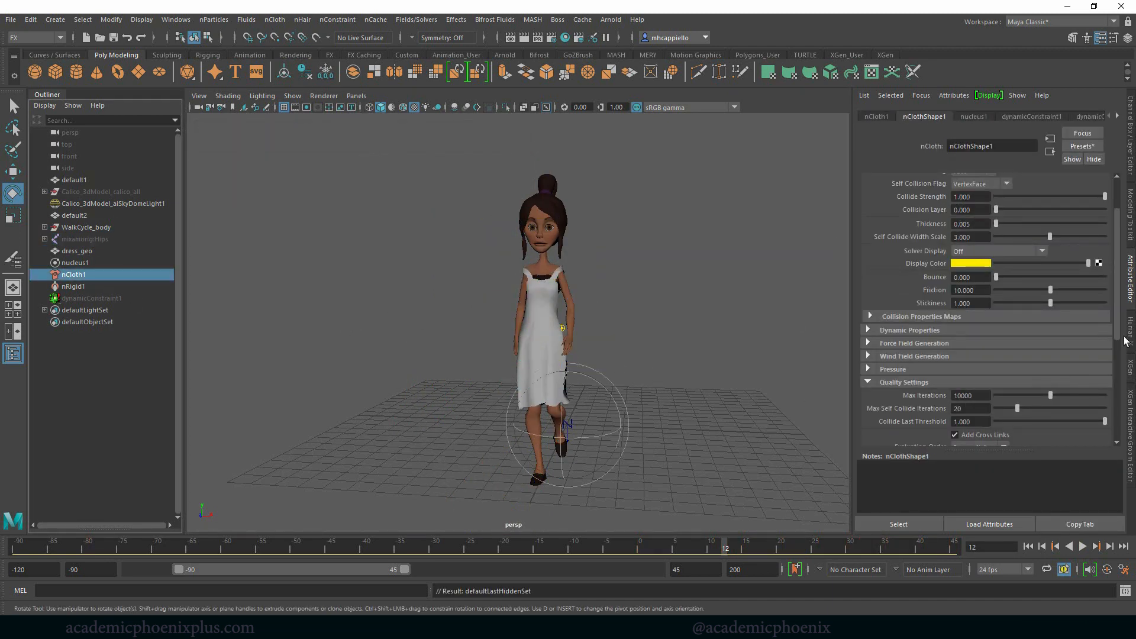
pyautogui.moveTo(1118, 329); pyautogui.dragTo(1120, 402)
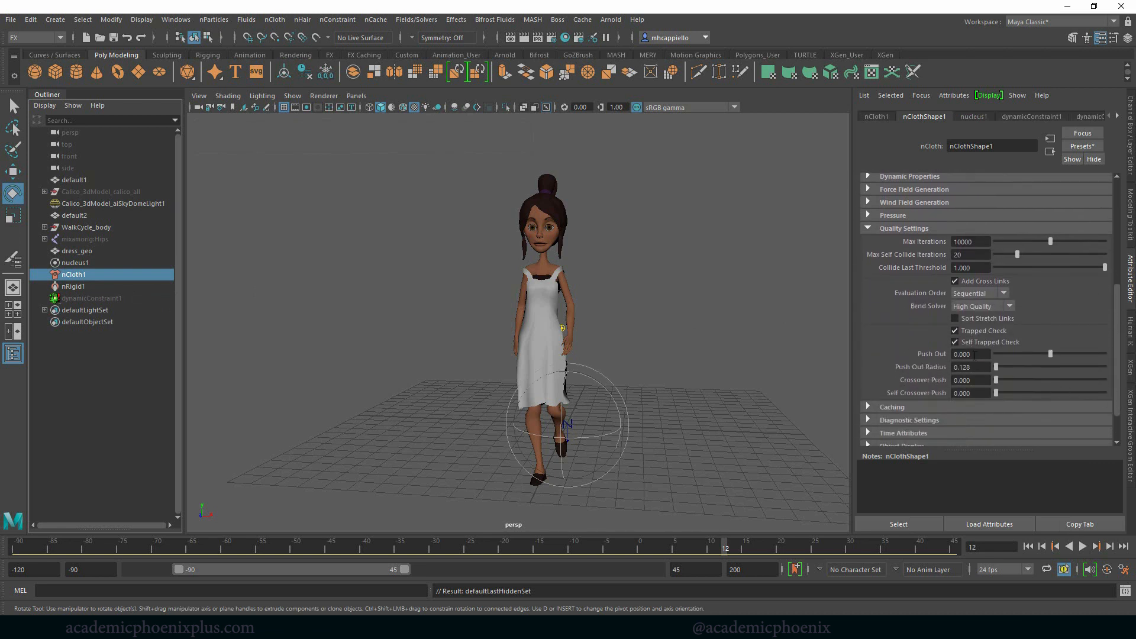
pyautogui.doubleClick(965, 354)
pyautogui.write('.3')
pyautogui.press('Tab')
pyautogui.write('5')
pyautogui.press('Tab')
# Rewind to frame -90 and create a new nObject cache for the dress, replacing the existing cache
pyautogui.click(1028, 546)
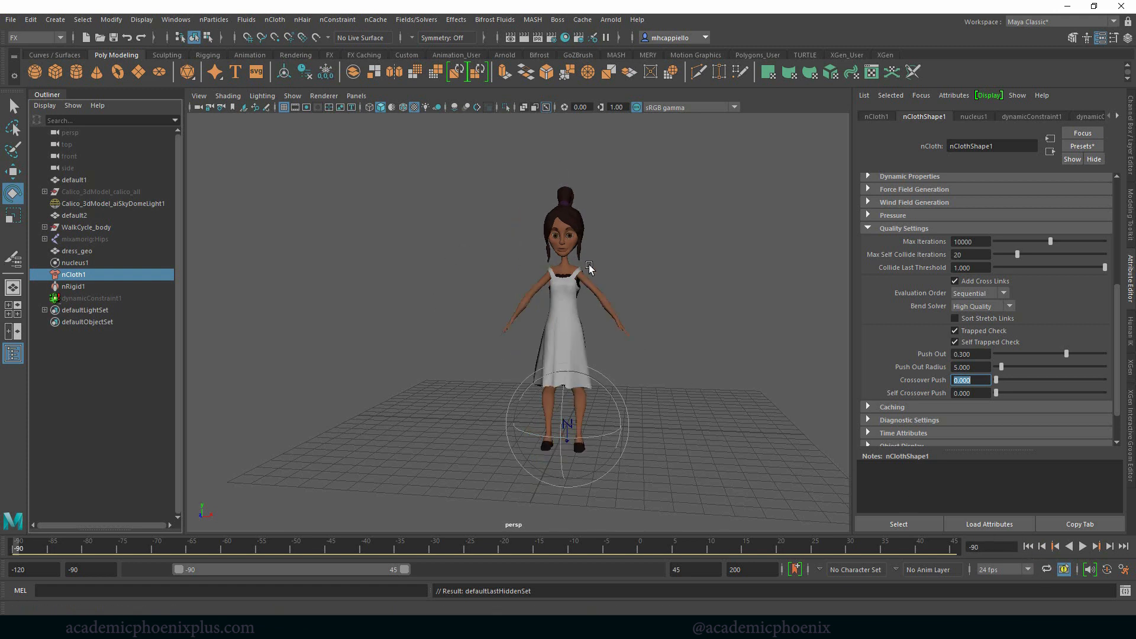
pyautogui.click(569, 287)
pyautogui.click(375, 19)
pyautogui.moveTo(450, 50)
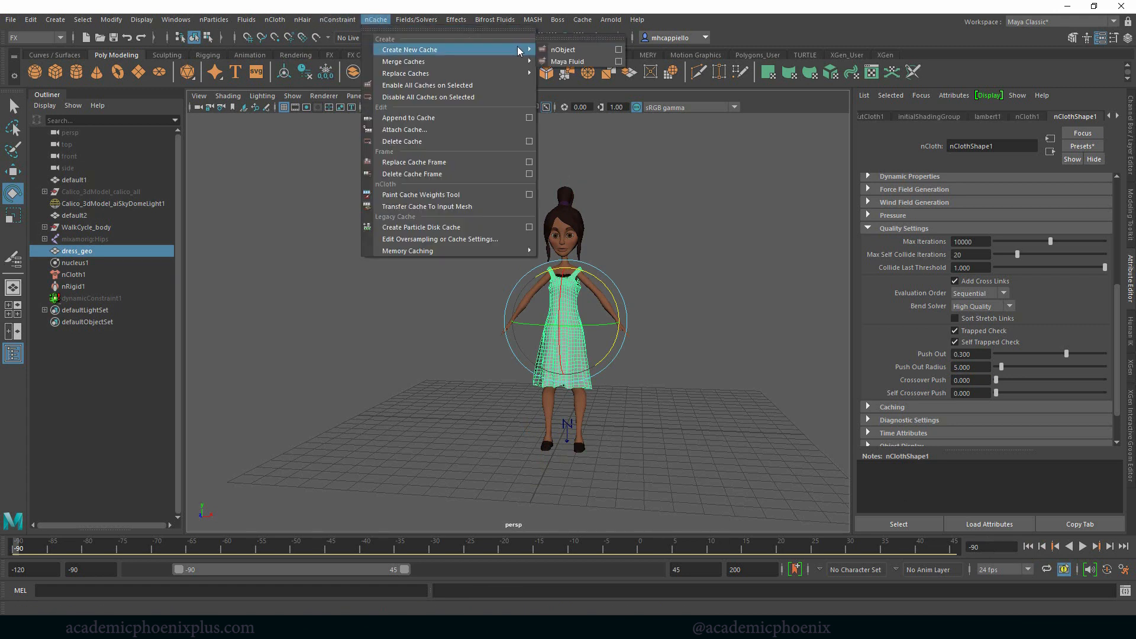
pyautogui.click(568, 51)
pyautogui.click(594, 319)
pyautogui.click(646, 320)
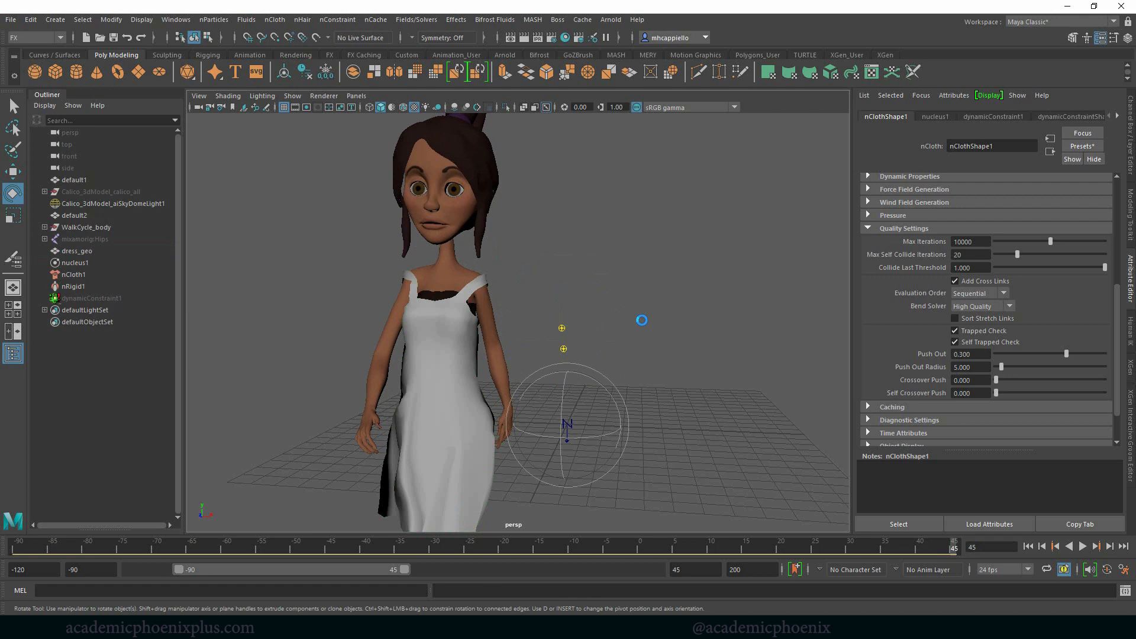
# Play and scrub the re-cached walk, examining from several angles how the dress behaves around the hands, especially near frame 14
pyautogui.moveTo(297, 554); pyautogui.dragTo(705, 543)
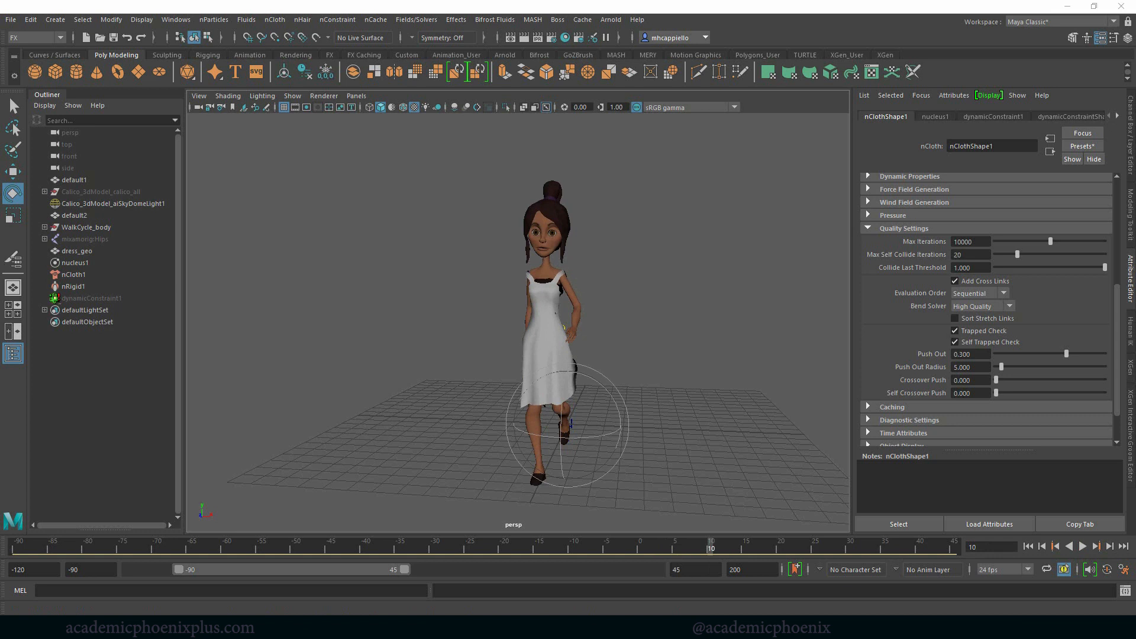
pyautogui.moveTo(711, 545); pyautogui.dragTo(641, 546)
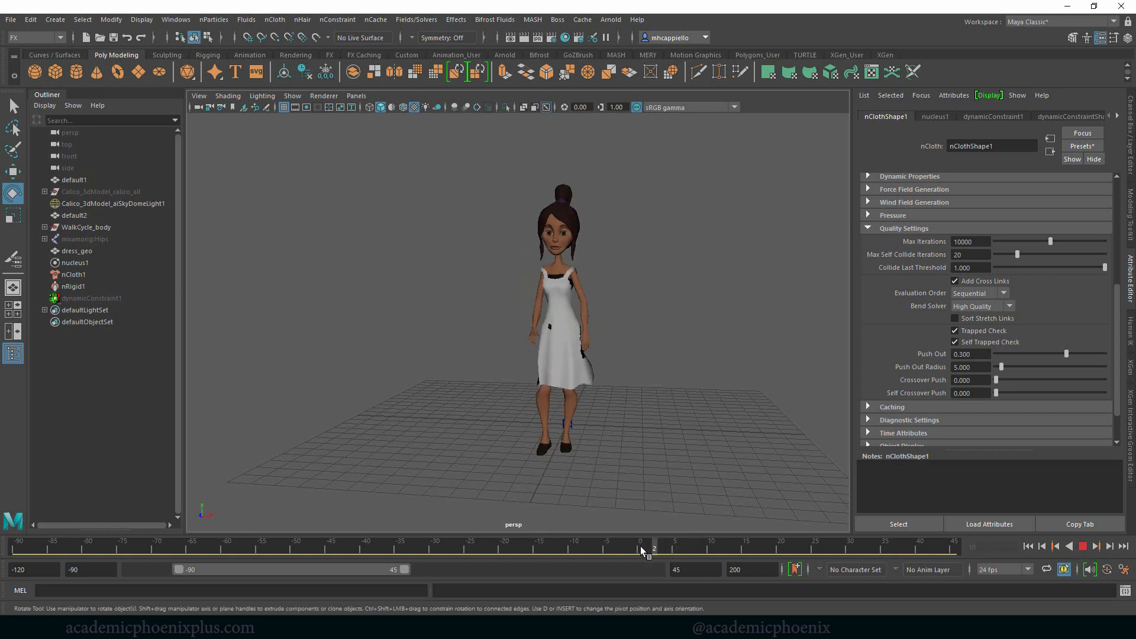
pyautogui.click(1083, 547)
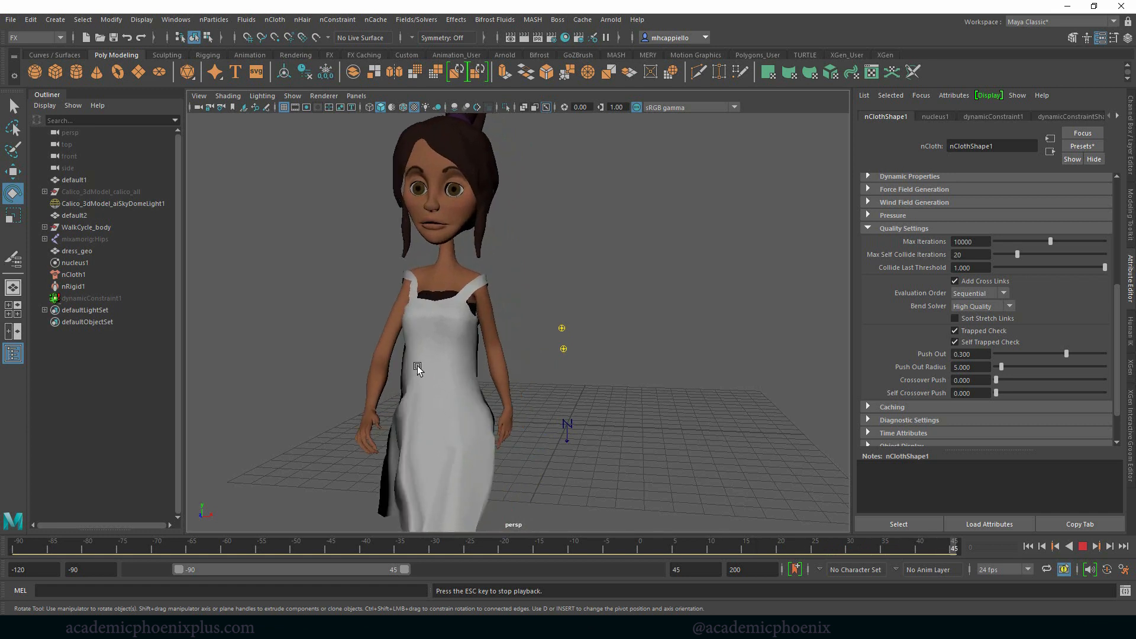
pyautogui.moveTo(410, 545); pyautogui.dragTo(802, 542)
pyautogui.moveTo(703, 547)
pyautogui.mouseDown()
pyautogui.moveTo(669, 545)
pyautogui.moveTo(704, 545)
pyautogui.mouseUp()
pyautogui.keyDown('alt'); pyautogui.moveTo(720, 431); pyautogui.dragTo(710, 487); pyautogui.keyUp('alt')
pyautogui.click(1083, 546)
pyautogui.moveTo(703, 545); pyautogui.dragTo(728, 549)
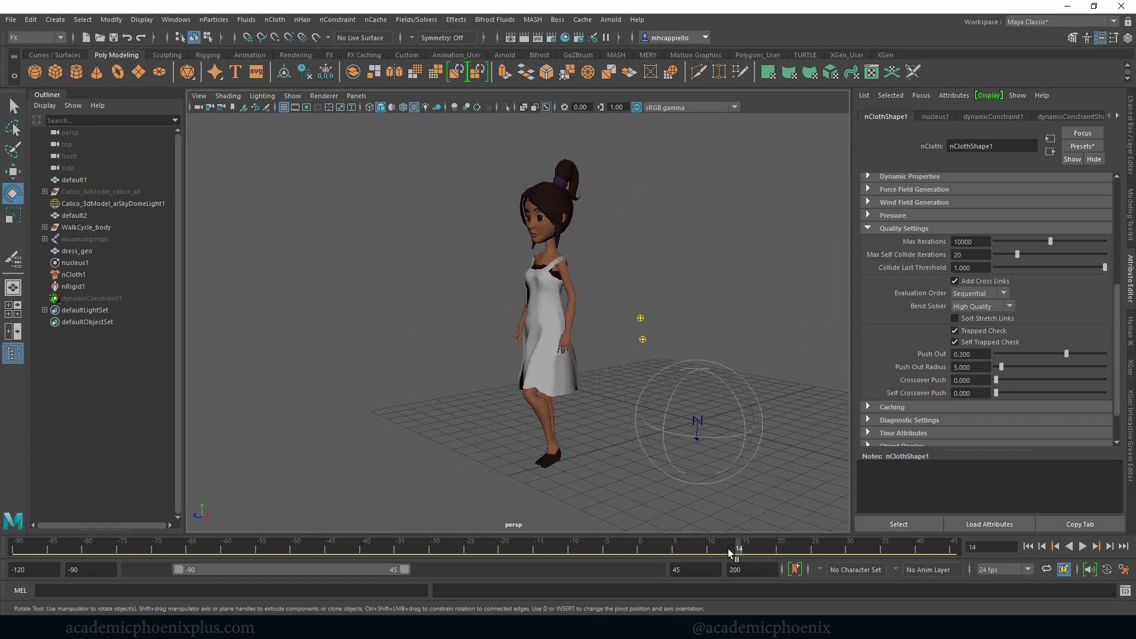
pyautogui.keyDown('alt'); pyautogui.moveTo(645, 468); pyautogui.dragTo(722, 457); pyautogui.keyUp('alt')
pyautogui.keyDown('alt'); pyautogui.moveTo(722, 456); pyautogui.dragTo(802, 464, button='right'); pyautogui.keyUp('alt')
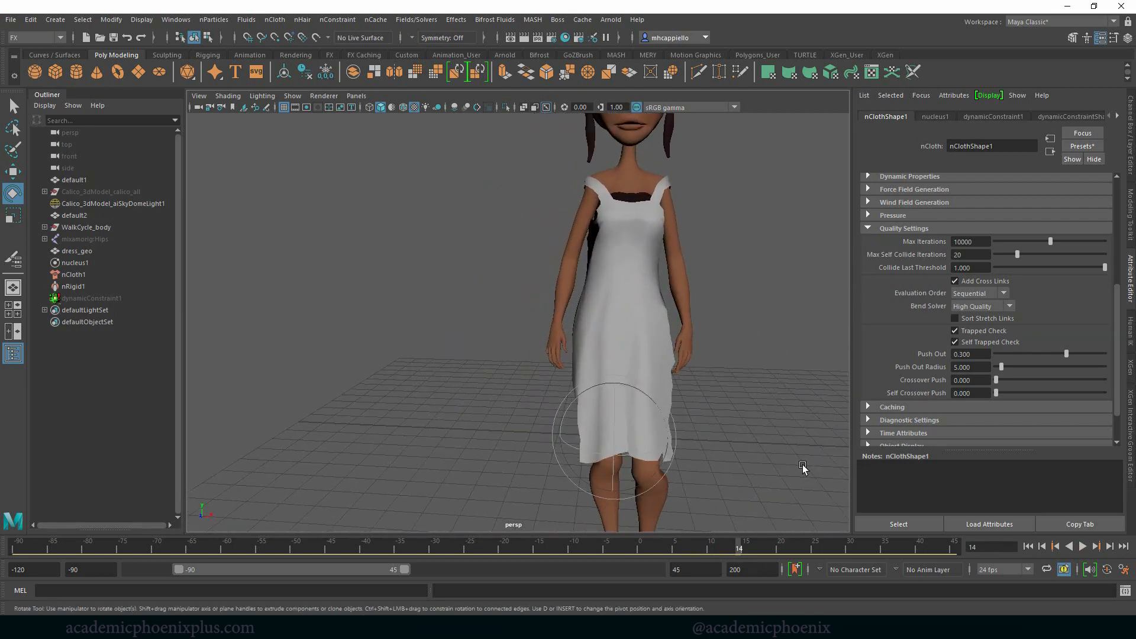
pyautogui.keyDown('alt'); pyautogui.moveTo(720, 449); pyautogui.dragTo(666, 478, button='right'); pyautogui.keyUp('alt')
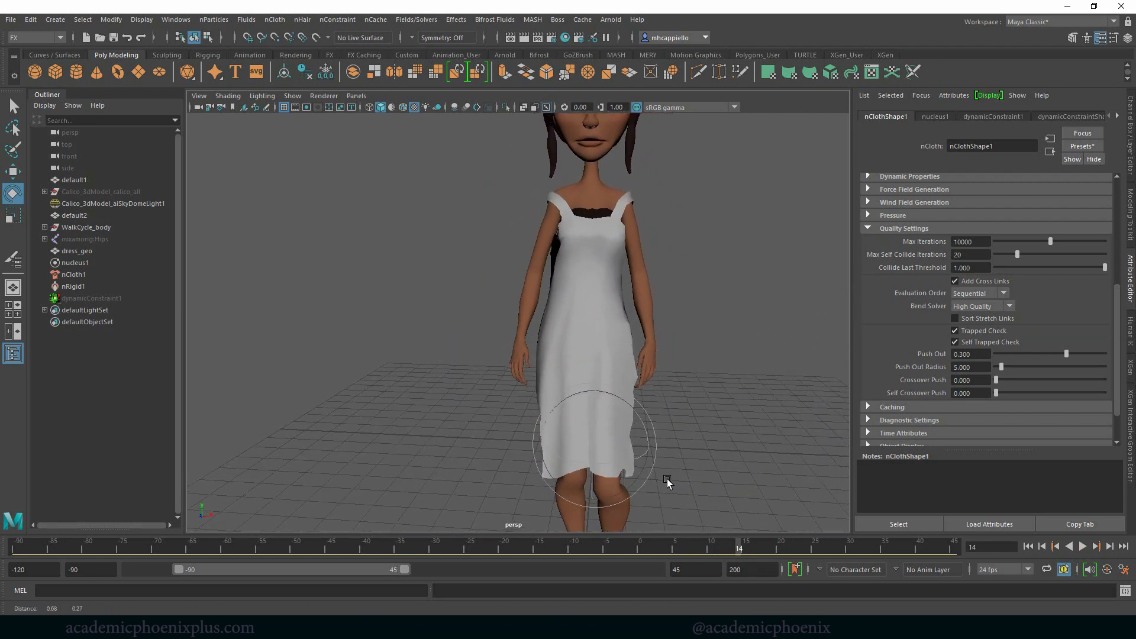
# Unhide the mixamorig:Hips skeleton, rotate the left arm outward to about 36.2, -0.5, -17.8 at frame 14, and key it
pyautogui.click(89, 240)
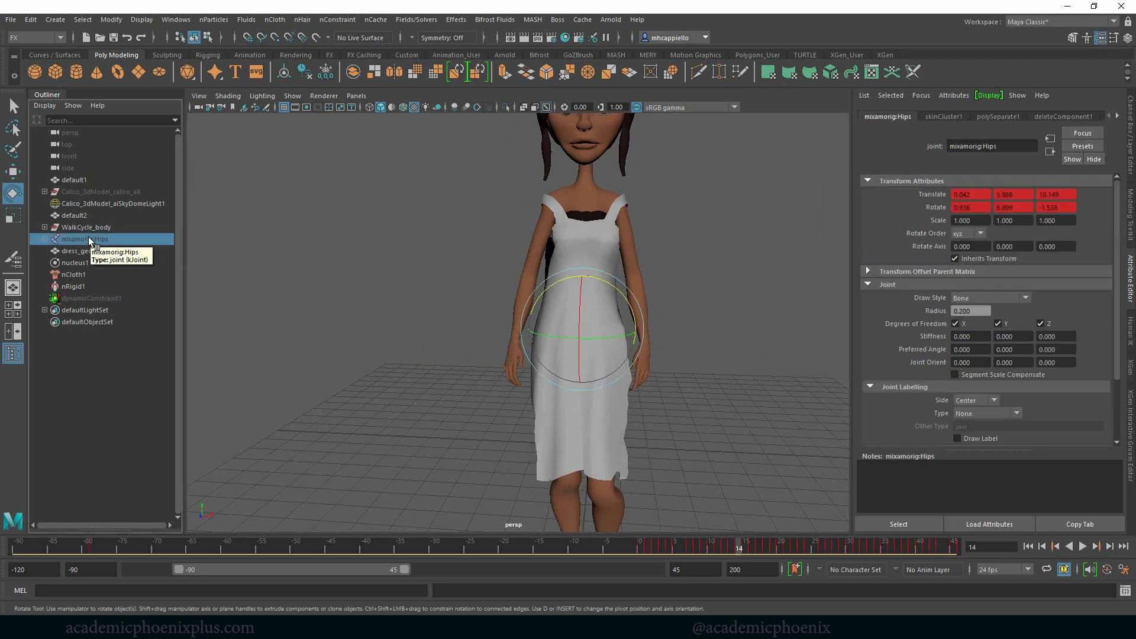
pyautogui.hotkey('shift', 'h')
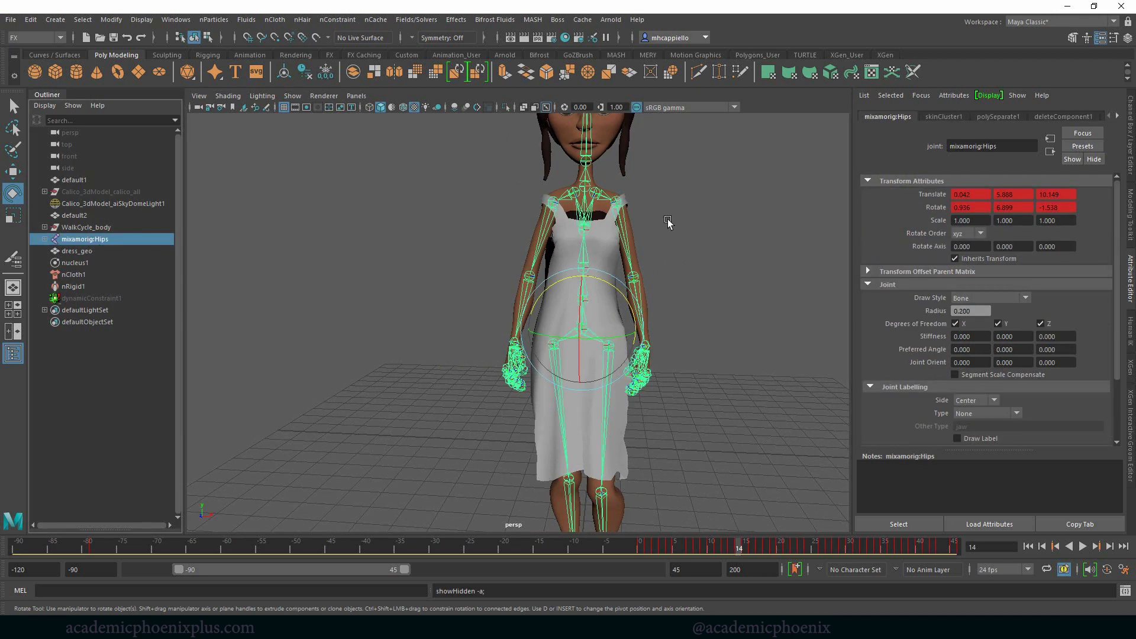
pyautogui.click(638, 196)
pyautogui.click(620, 203)
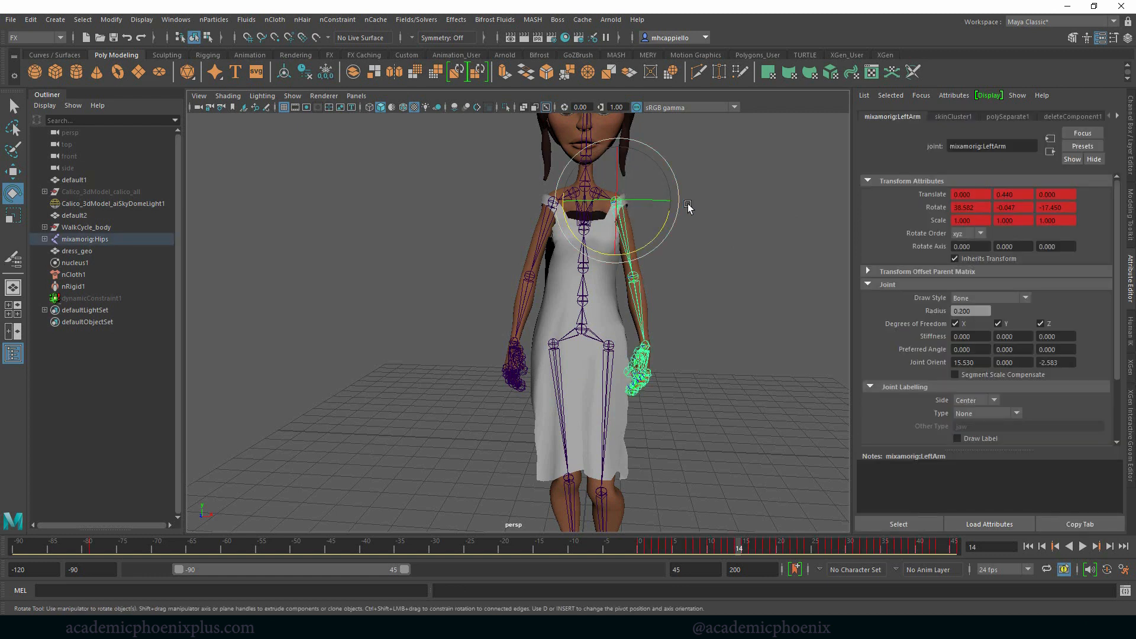
pyautogui.moveTo(664, 229)
pyautogui.mouseDown()
pyautogui.moveTo(670, 241)
pyautogui.moveTo(660, 236)
pyautogui.mouseUp()
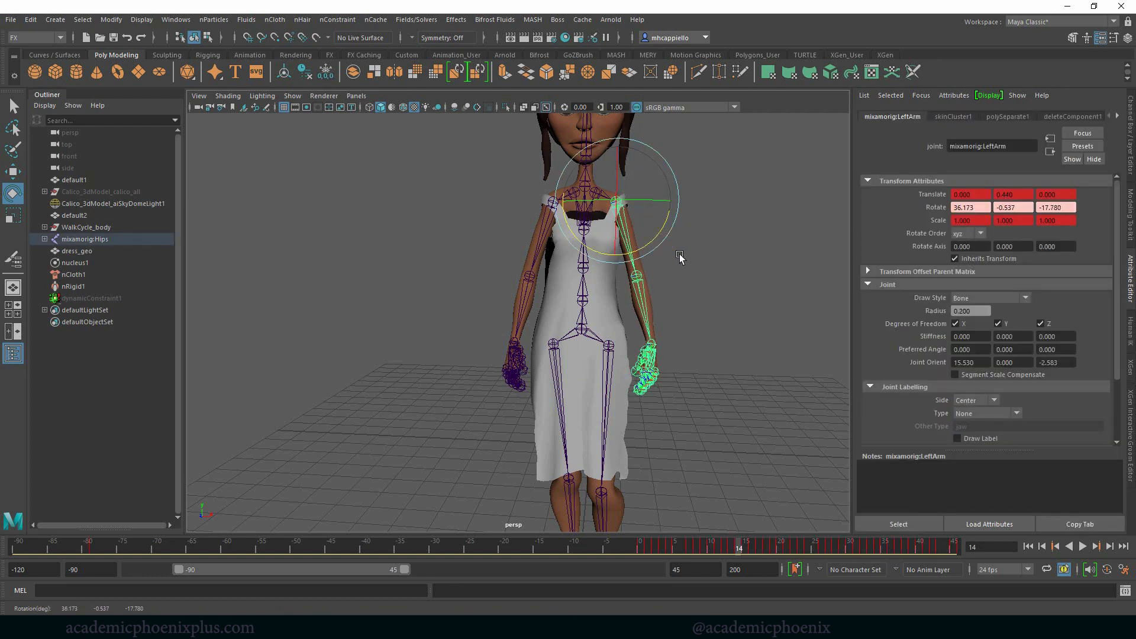
pyautogui.press('s')
# Rotate the left arm outward to about 33.7, -1.8, -24.2 at frame 15, key it, and check the following frames
pyautogui.click(744, 546)
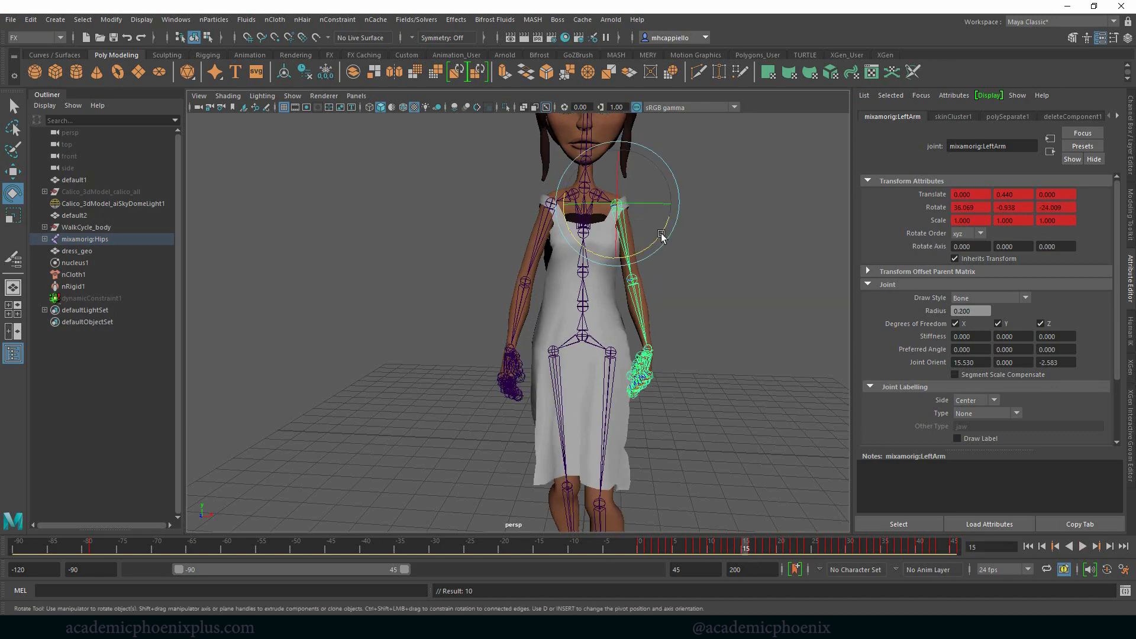
pyautogui.moveTo(664, 234); pyautogui.dragTo(664, 239)
pyautogui.press('s')
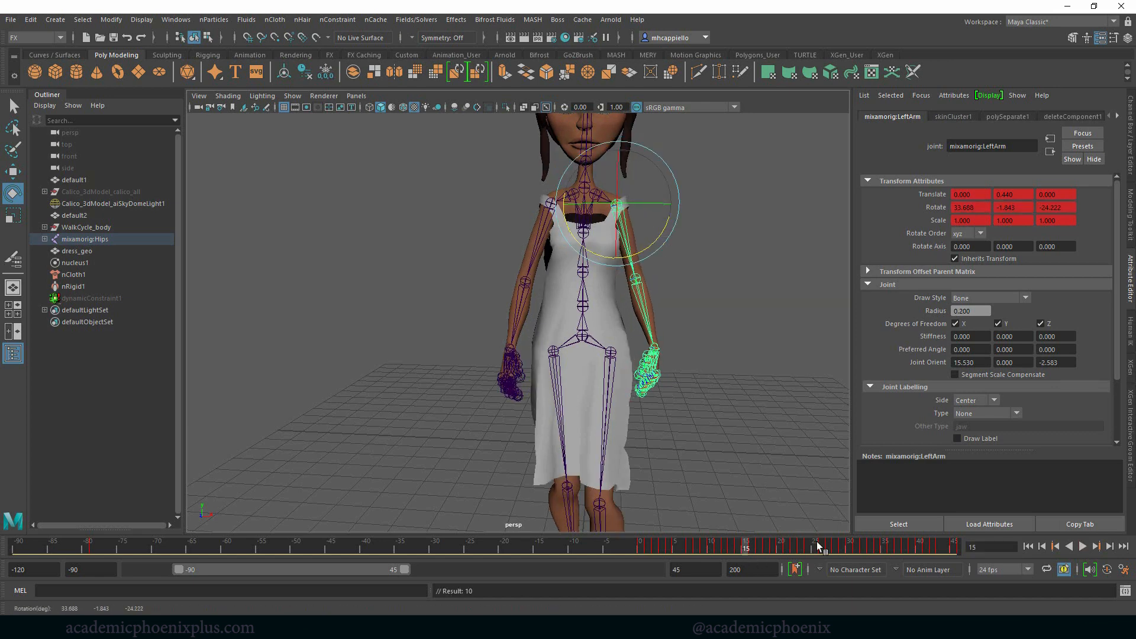
pyautogui.click(755, 548)
pyautogui.click(762, 553)
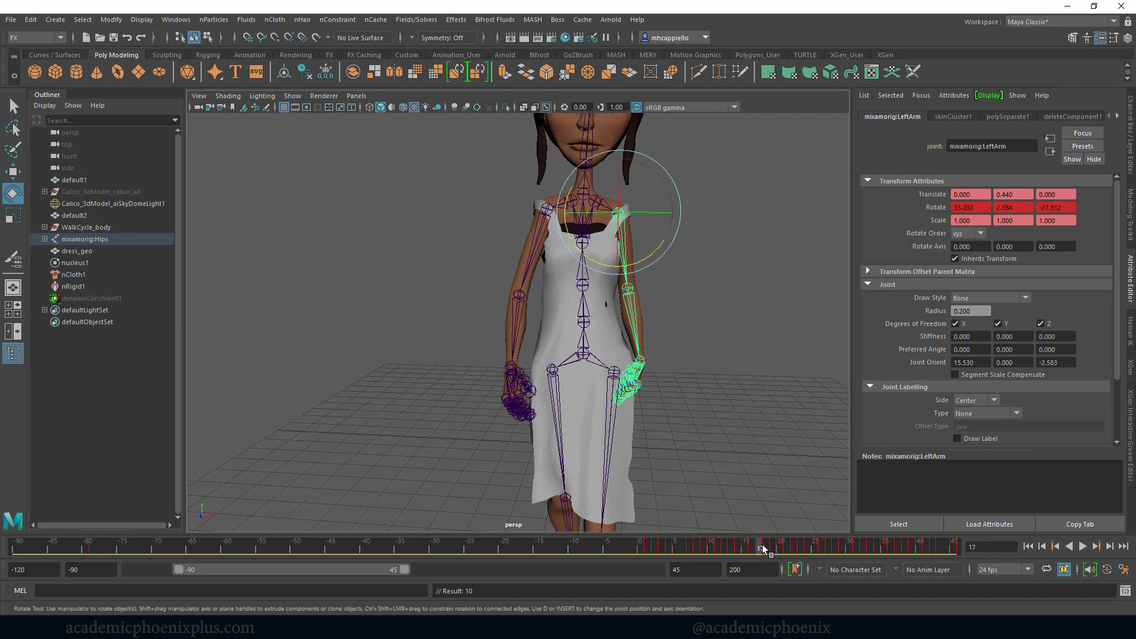
# Rotate the left arm outward to about 39.4, 0.5, -10.7 at frame 13, key it, and play back the motion
pyautogui.moveTo(763, 544); pyautogui.dragTo(734, 541)
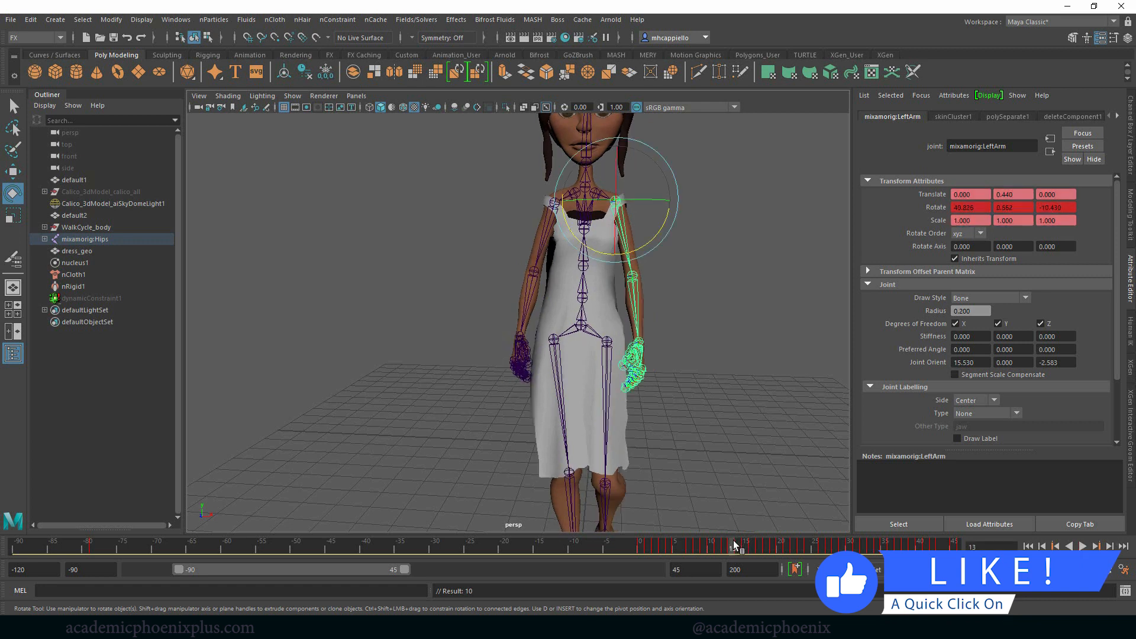
pyautogui.moveTo(653, 237); pyautogui.dragTo(660, 241)
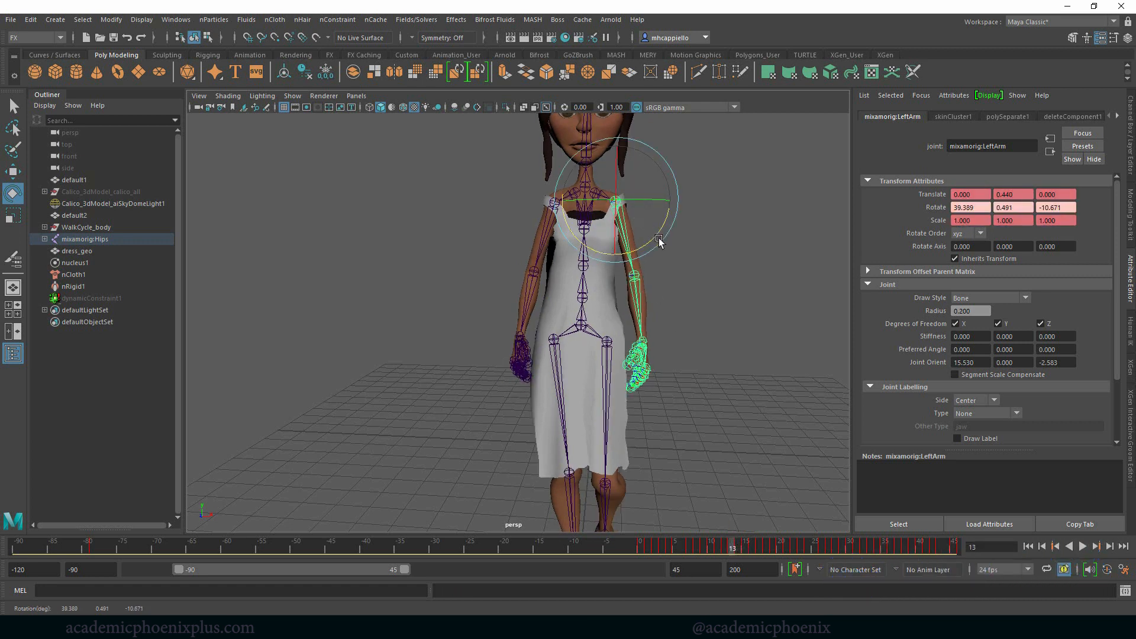
pyautogui.press('s')
pyautogui.hotkey('alt', 'v')
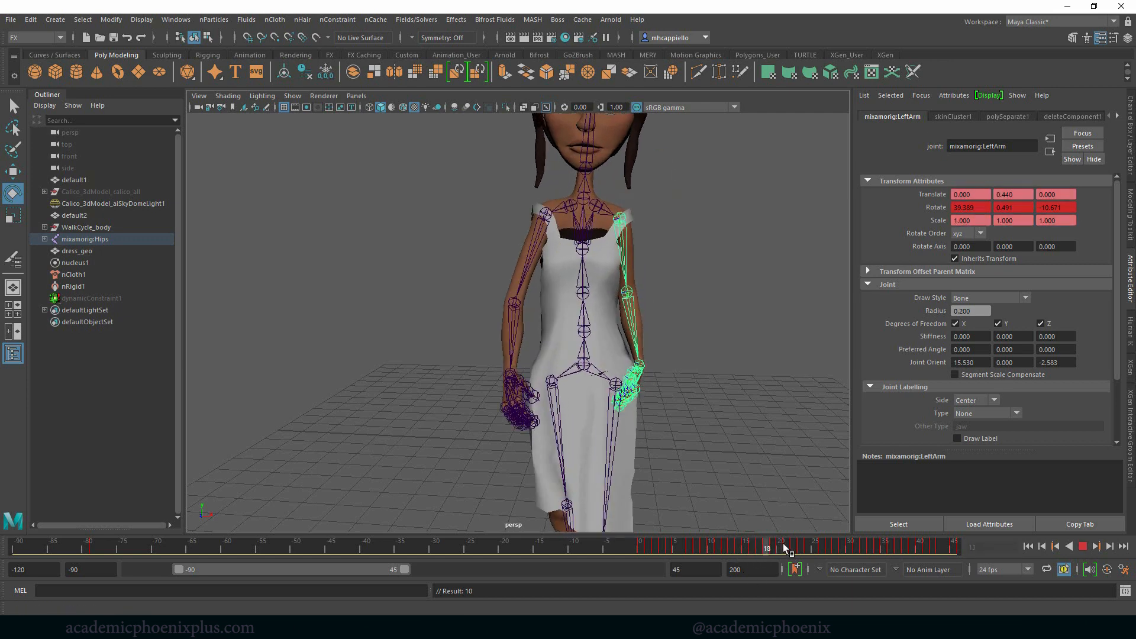
pyautogui.click(747, 546)
# Hide the mixamorig:Hips skeleton again and return the timeline to frame -90
pyautogui.click(87, 242)
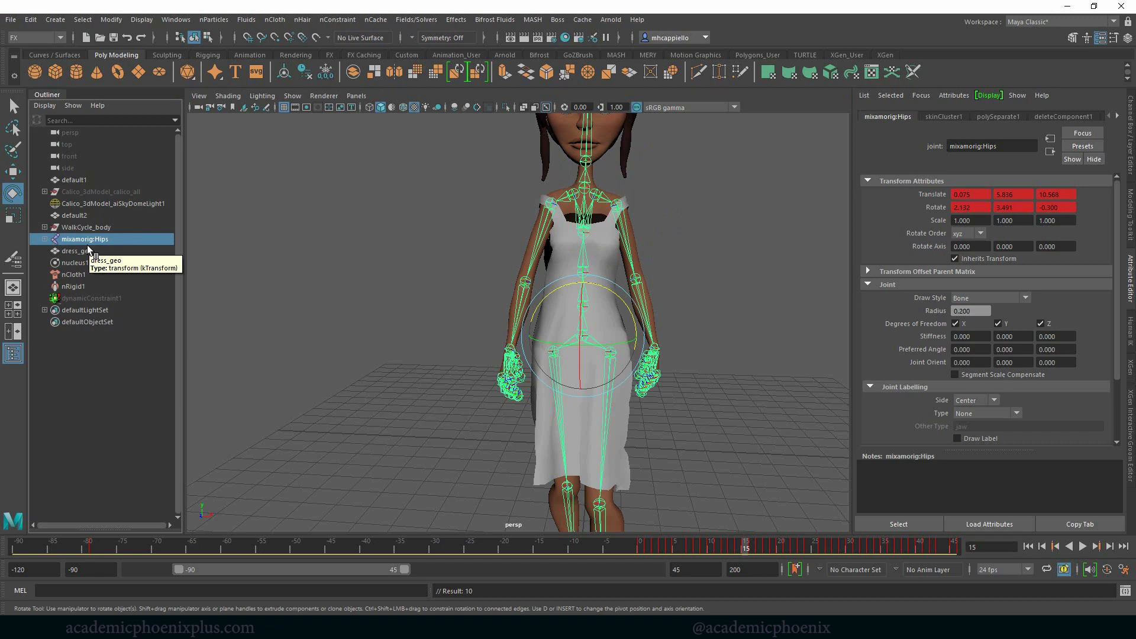
pyautogui.hotkey('ctrl', 'h')
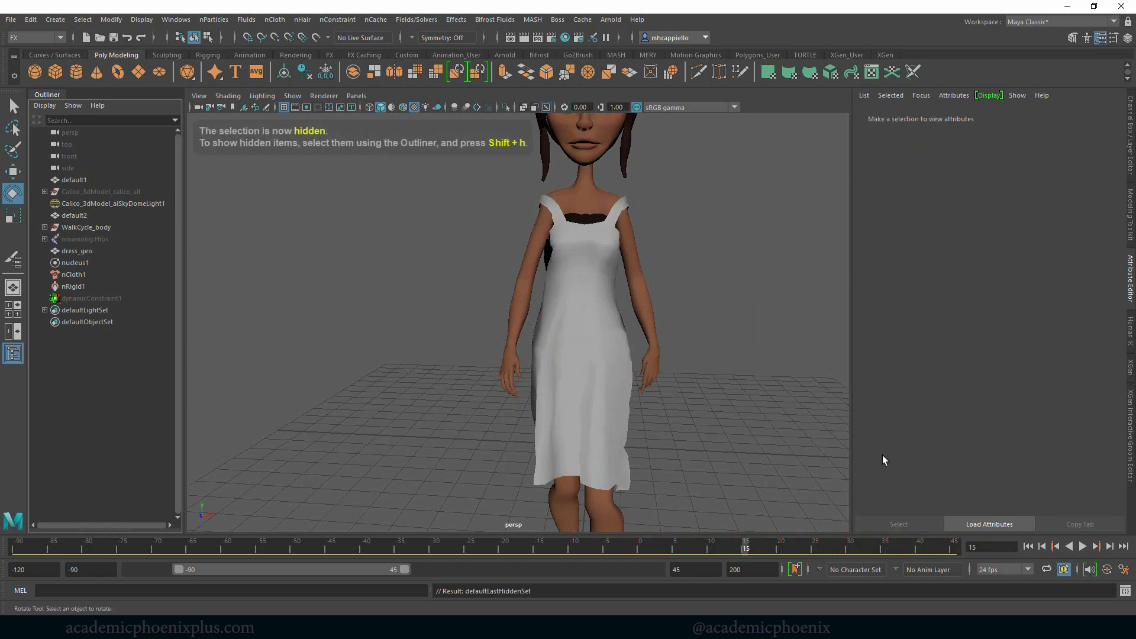
pyautogui.click(1028, 546)
pyautogui.click(659, 404)
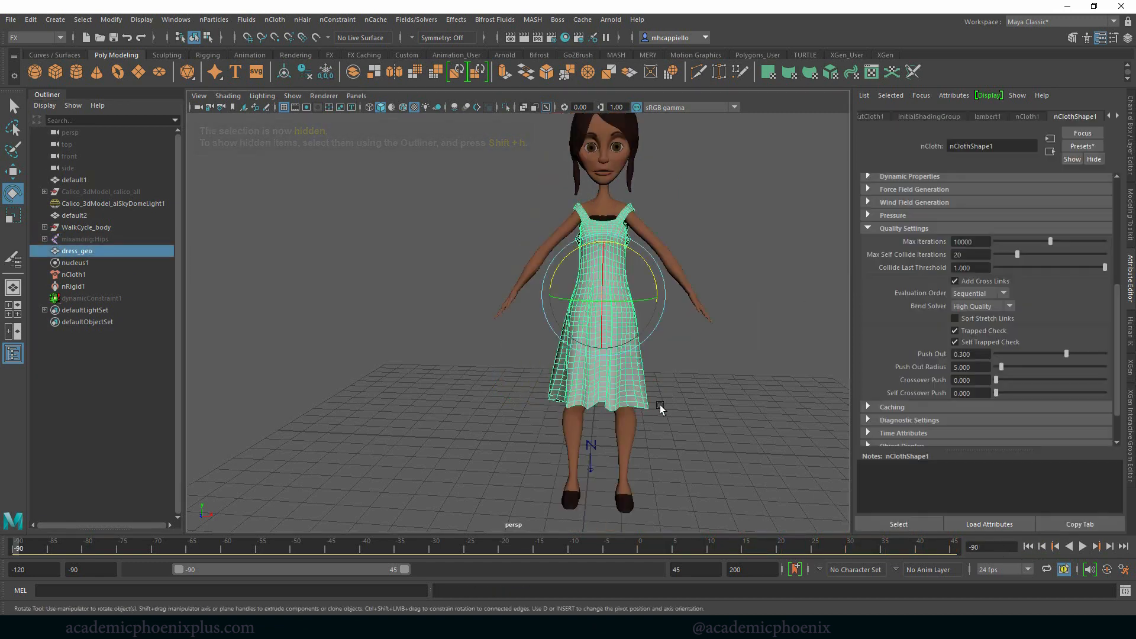
# Set nucleus1's solver Substeps to 4 and Max Collision Iterations to 20
pyautogui.click(101, 262)
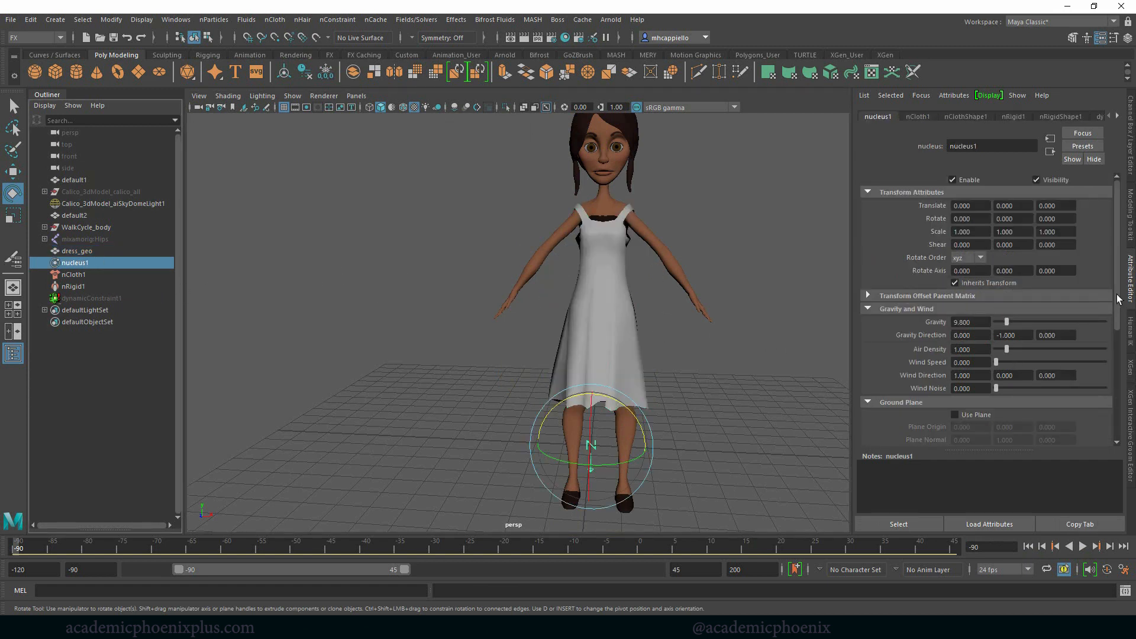
pyautogui.moveTo(1118, 299); pyautogui.dragTo(1096, 395)
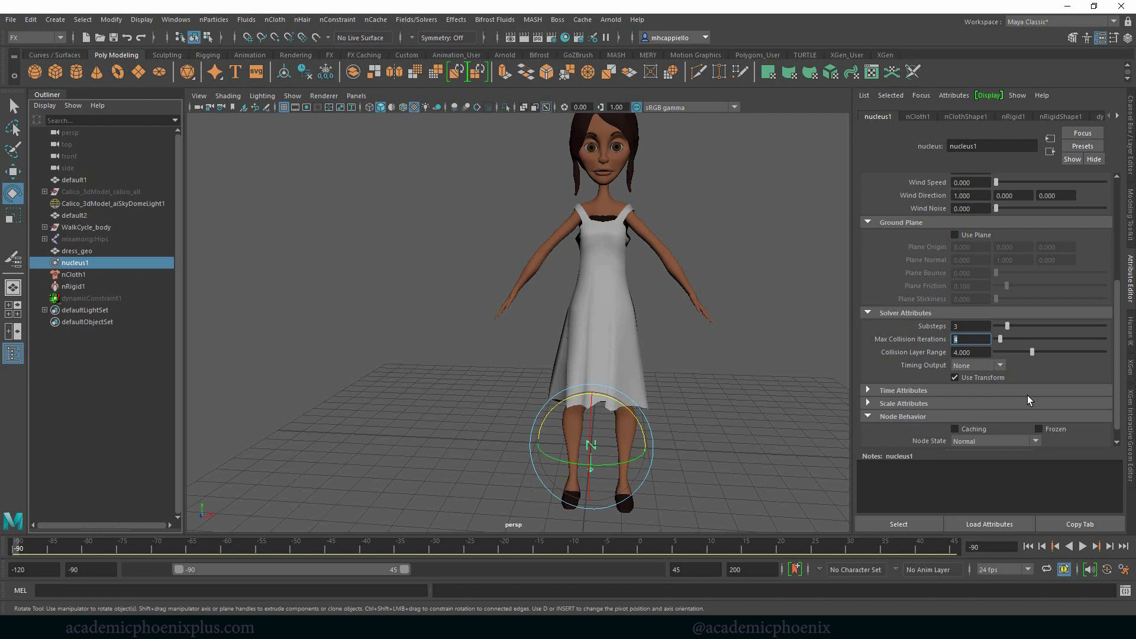
pyautogui.hotkey('shift', 'Tab')
pyautogui.write('4')
pyautogui.press('Tab')
pyautogui.write('20')
pyautogui.press('Tab')
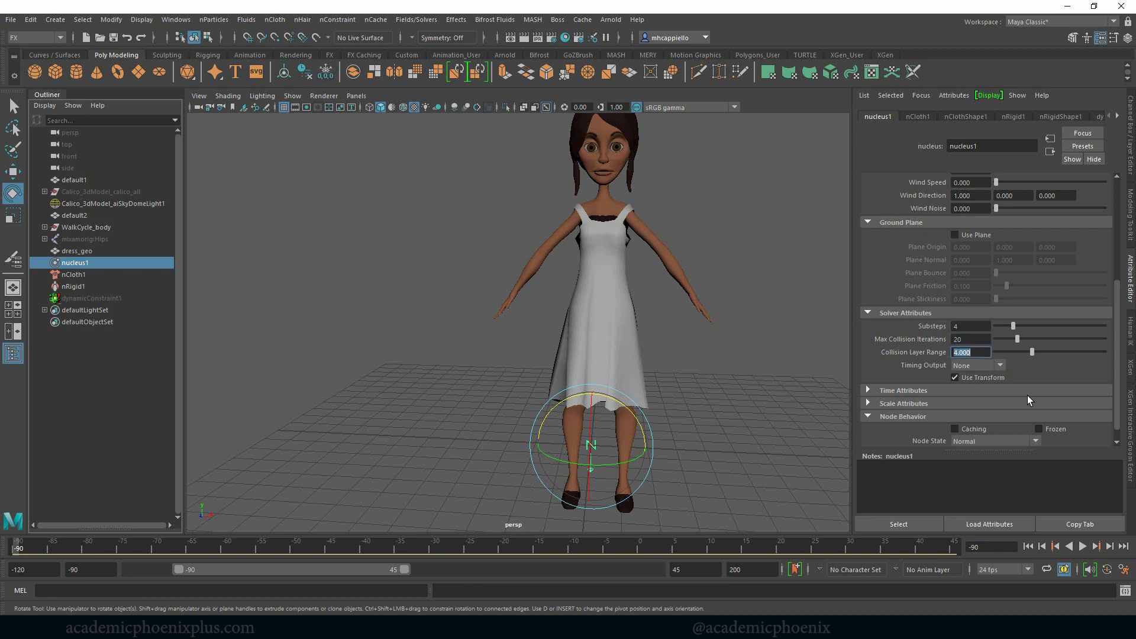
# Re-cache dress_geo as an nObject with the updated solver settings and arm keys, replacing the previous cache
pyautogui.click(614, 301)
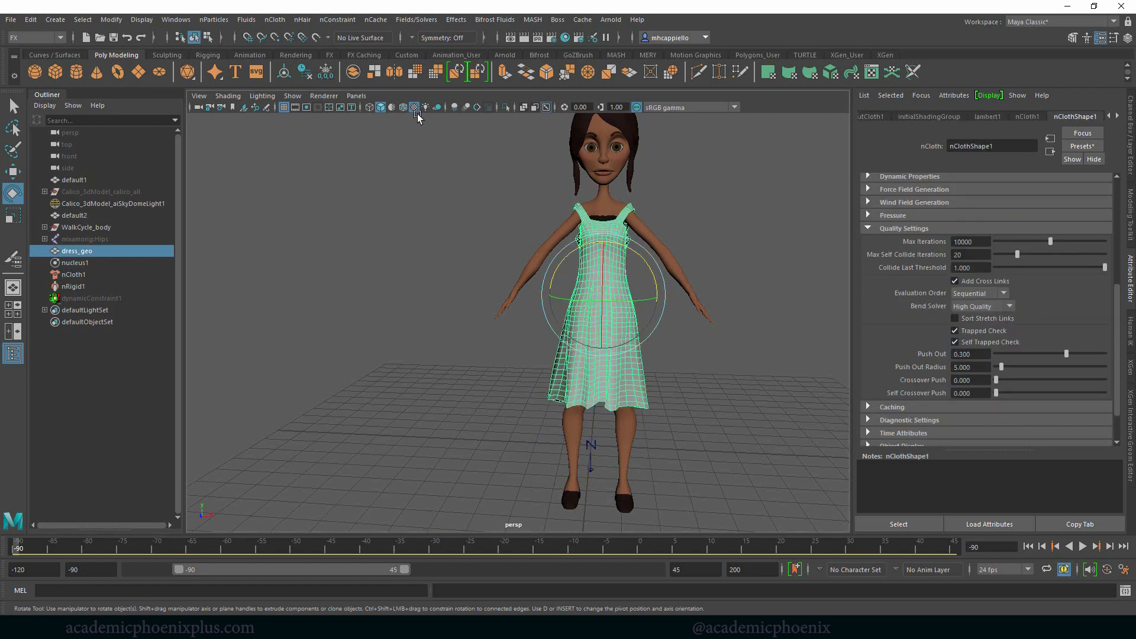
pyautogui.click(381, 18)
pyautogui.moveTo(466, 51)
pyautogui.click(577, 49)
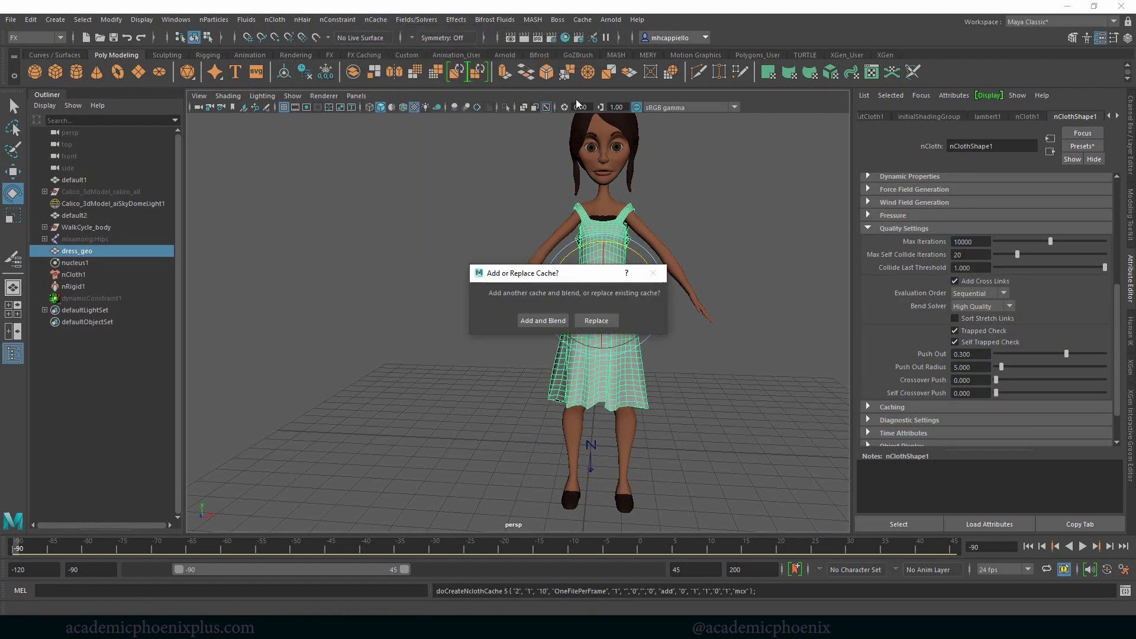
pyautogui.click(594, 319)
pyautogui.click(646, 321)
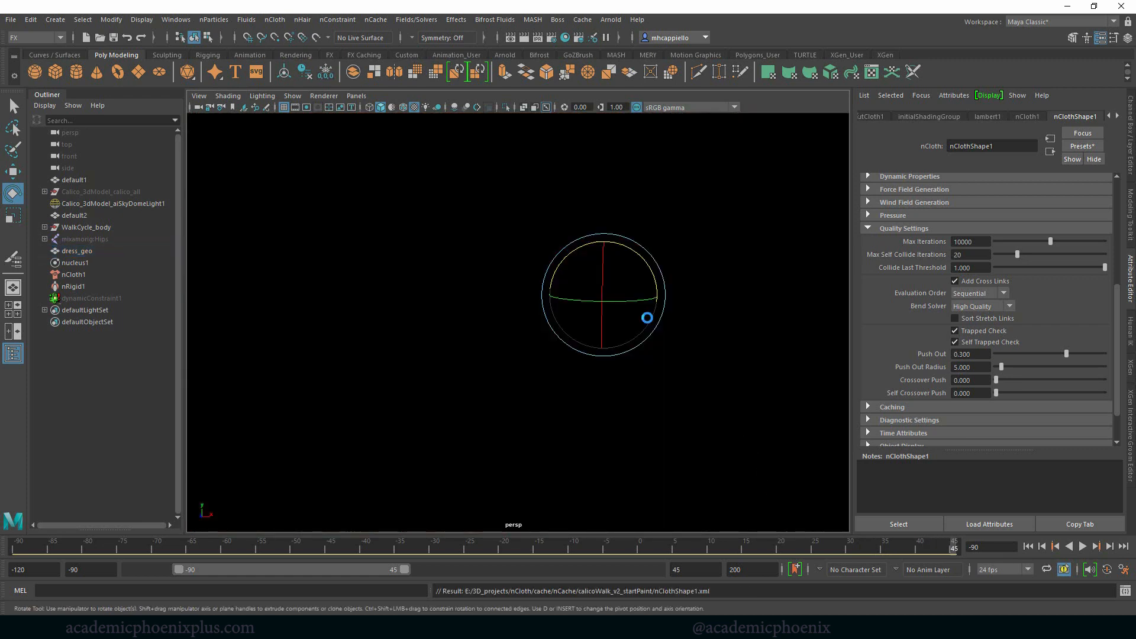
# Scrub and play back the cached walk from several angles to examine how the dress interacts with the hands
pyautogui.keyDown('alt'); pyautogui.moveTo(690, 225); pyautogui.dragTo(526, 210, button='right'); pyautogui.keyUp('alt')
pyautogui.keyDown('alt'); pyautogui.moveTo(639, 266); pyautogui.dragTo(686, 204, button='middle'); pyautogui.keyUp('alt')
pyautogui.moveTo(686, 203)
pyautogui.keyDown('alt'); pyautogui.mouseDown(button='right')
pyautogui.moveTo(636, 218)
pyautogui.moveTo(687, 224)
pyautogui.mouseUp(button='right'); pyautogui.keyUp('alt')
pyautogui.keyDown('alt'); pyautogui.moveTo(748, 229); pyautogui.dragTo(726, 233); pyautogui.keyUp('alt')
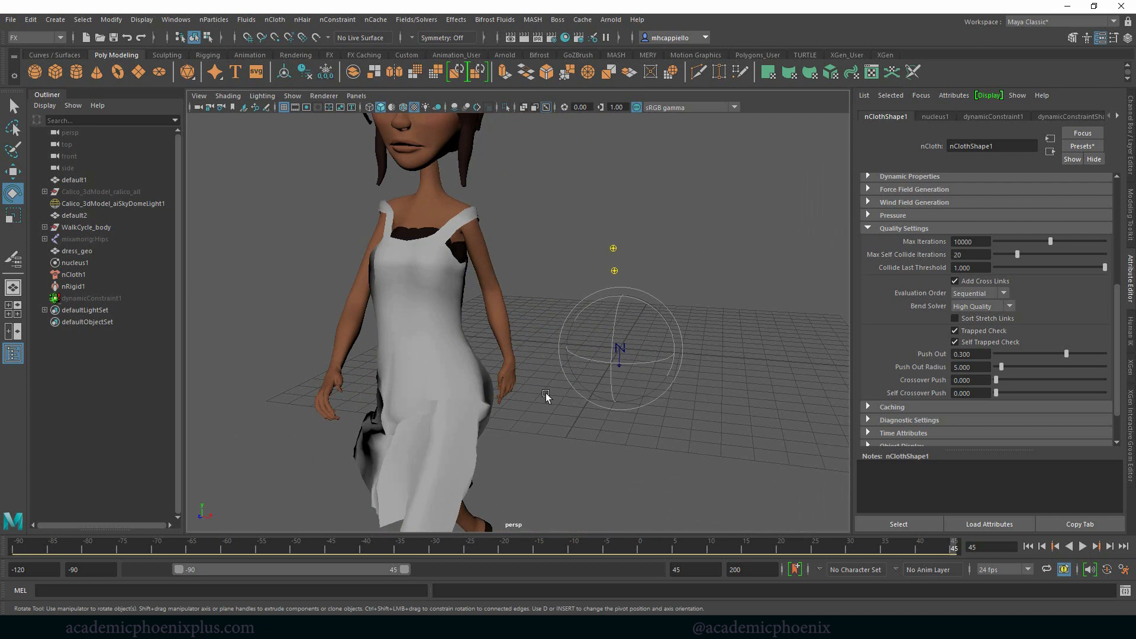
pyautogui.moveTo(946, 552); pyautogui.dragTo(654, 544)
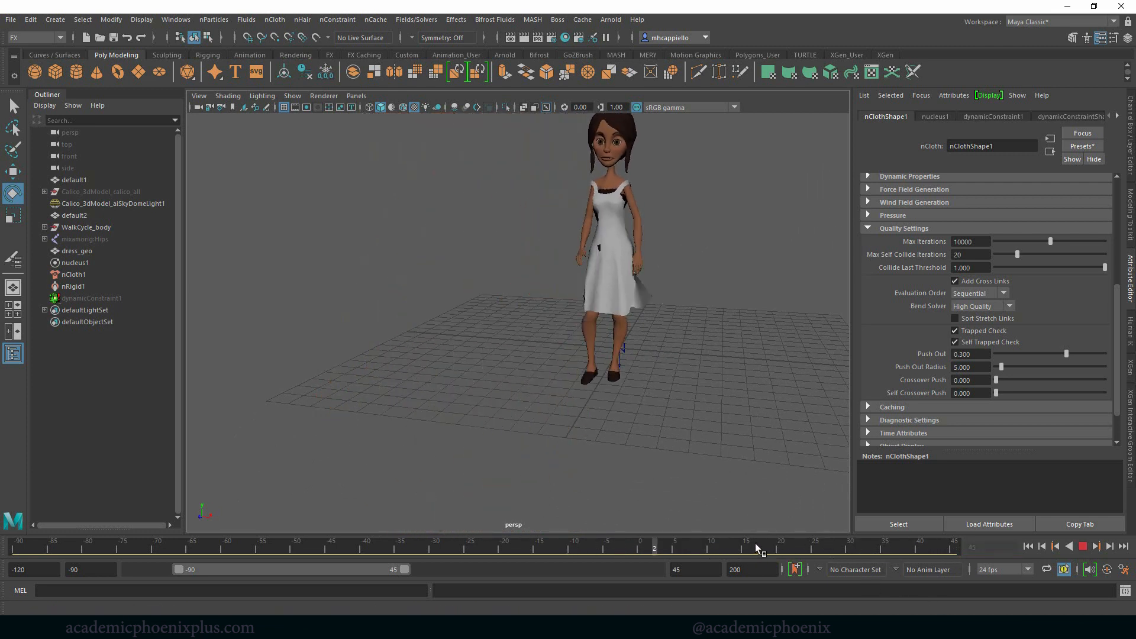
pyautogui.moveTo(755, 543); pyautogui.dragTo(857, 544)
pyautogui.keyDown('alt'); pyautogui.moveTo(746, 498); pyautogui.dragTo(696, 476); pyautogui.keyUp('alt')
pyautogui.moveTo(858, 546); pyautogui.dragTo(647, 545)
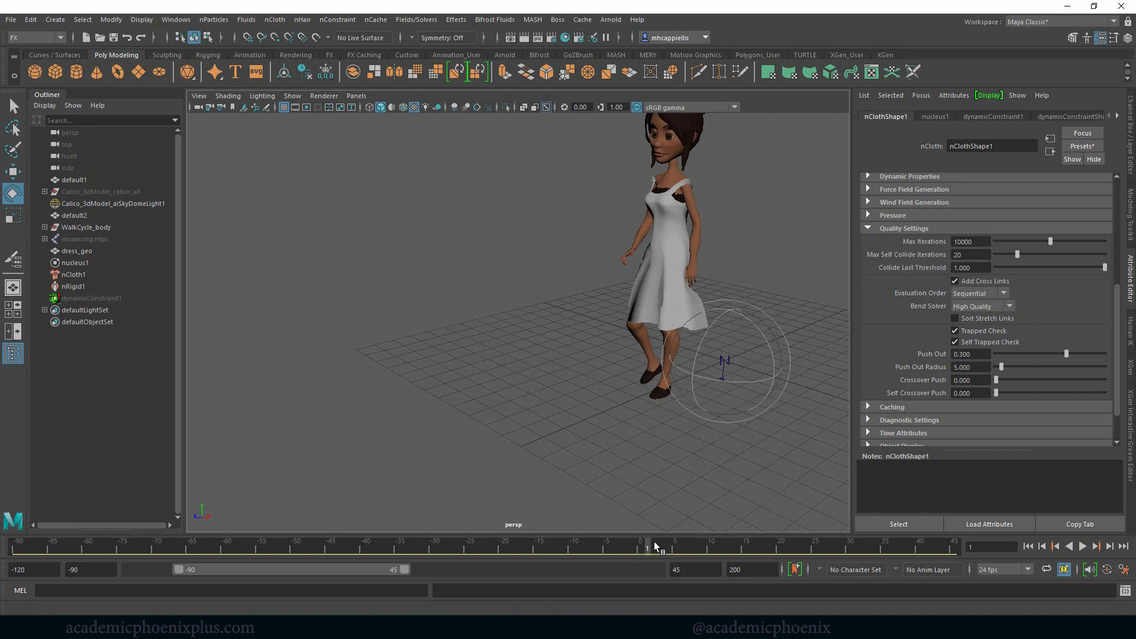
pyautogui.hotkey('alt', 'v')
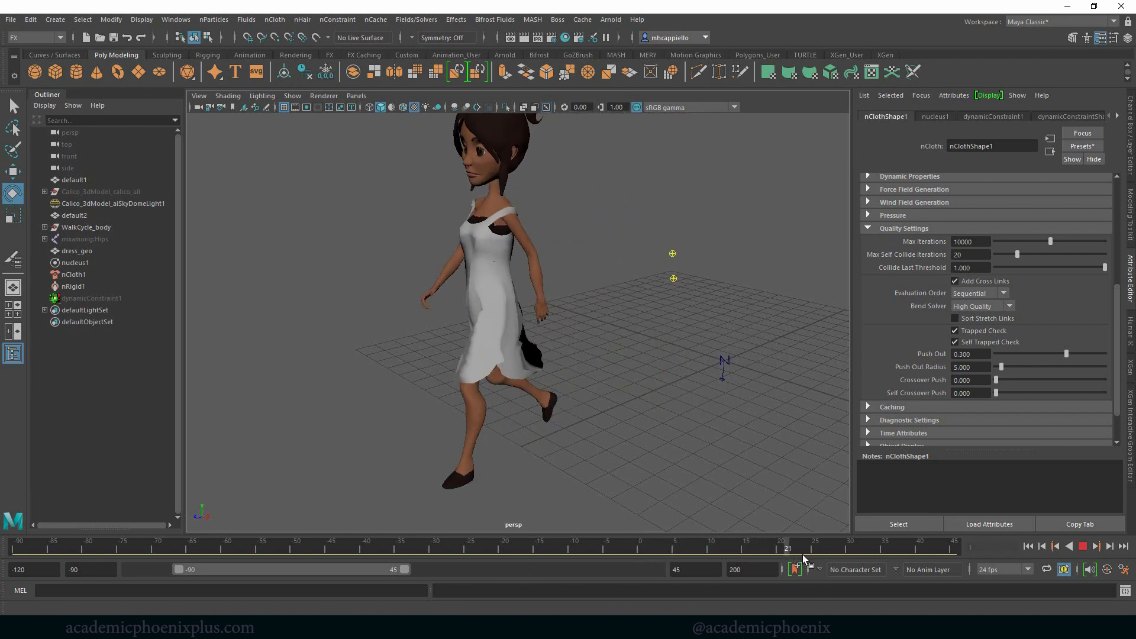
pyautogui.moveTo(803, 555); pyautogui.dragTo(593, 542)
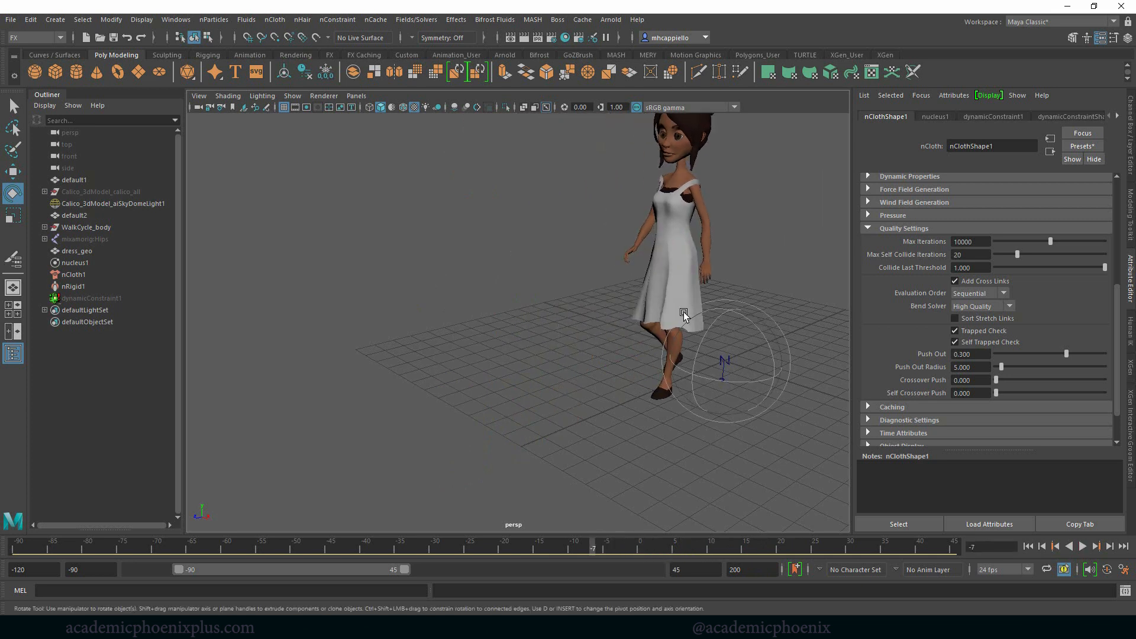
# Smooth the dress_geo mesh with 1 division
pyautogui.click(683, 311)
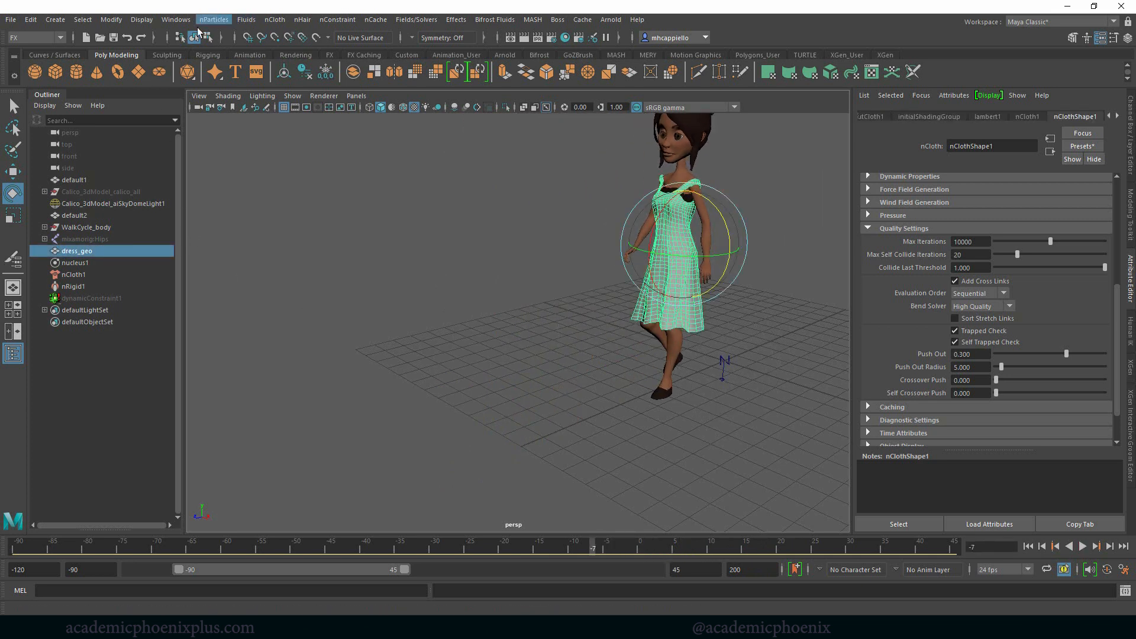
pyautogui.click(59, 38)
pyautogui.click(52, 53)
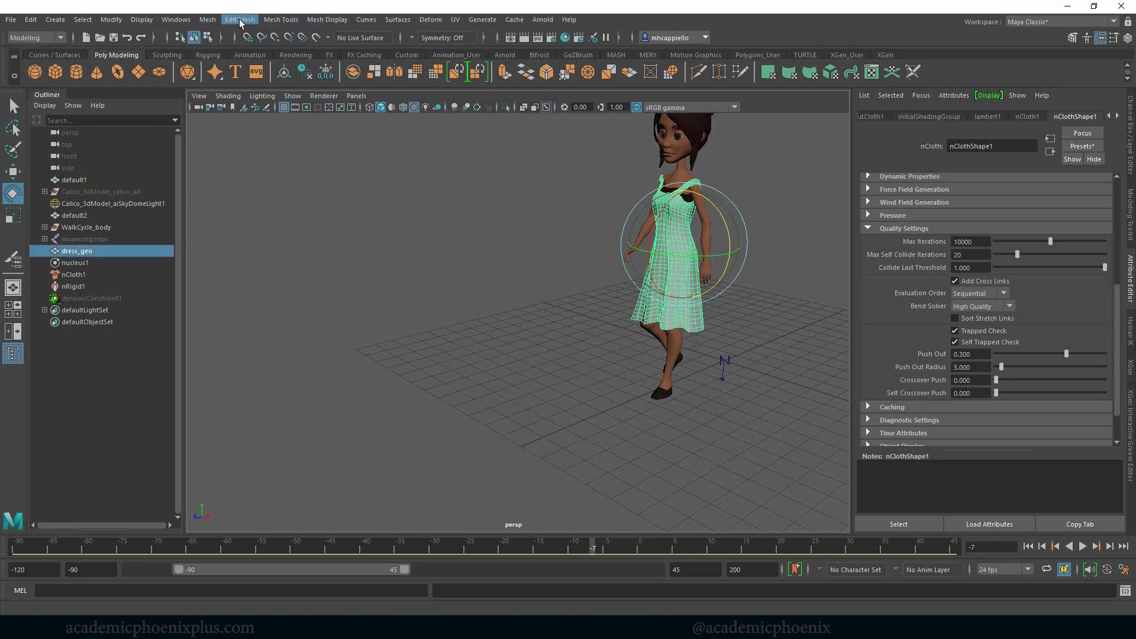
pyautogui.click(208, 20)
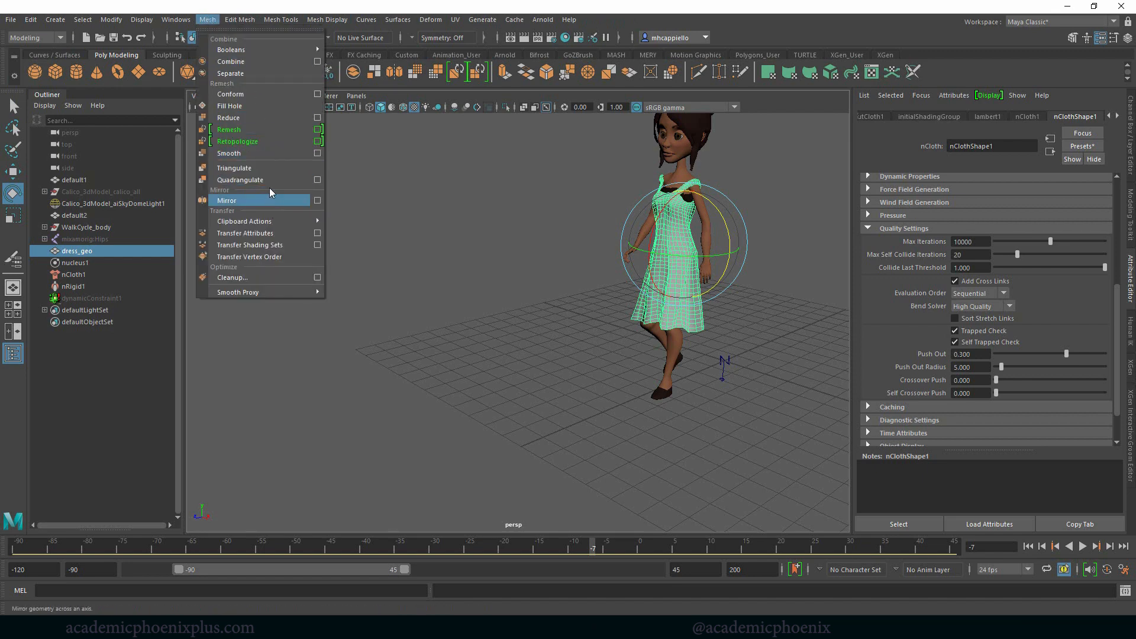
pyautogui.click(275, 154)
pyautogui.click(439, 179)
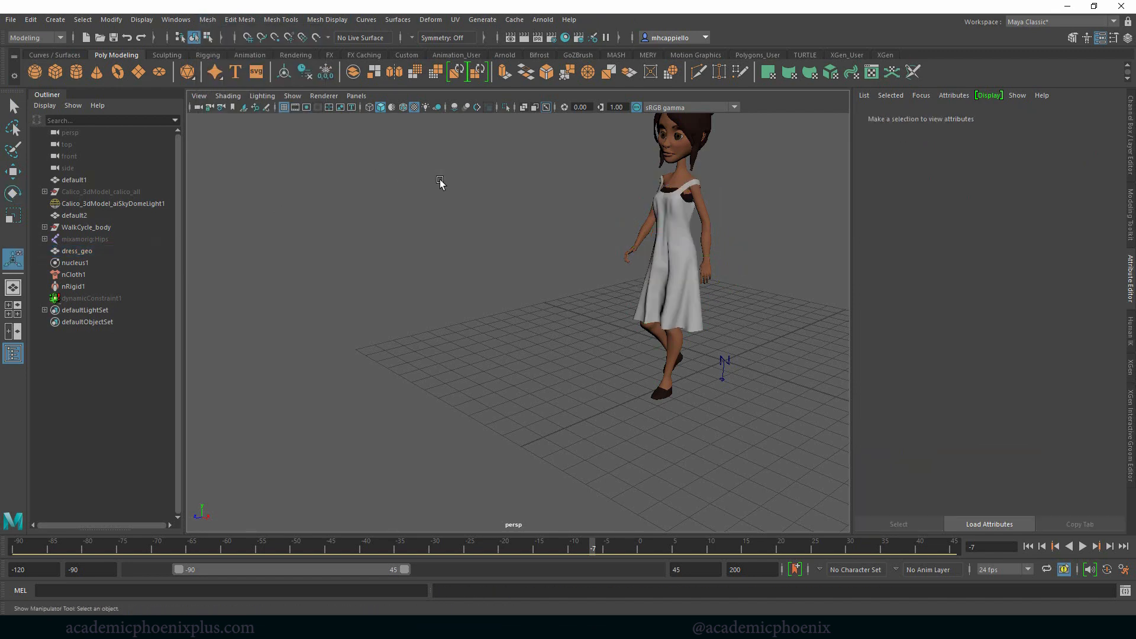
pyautogui.click(671, 297)
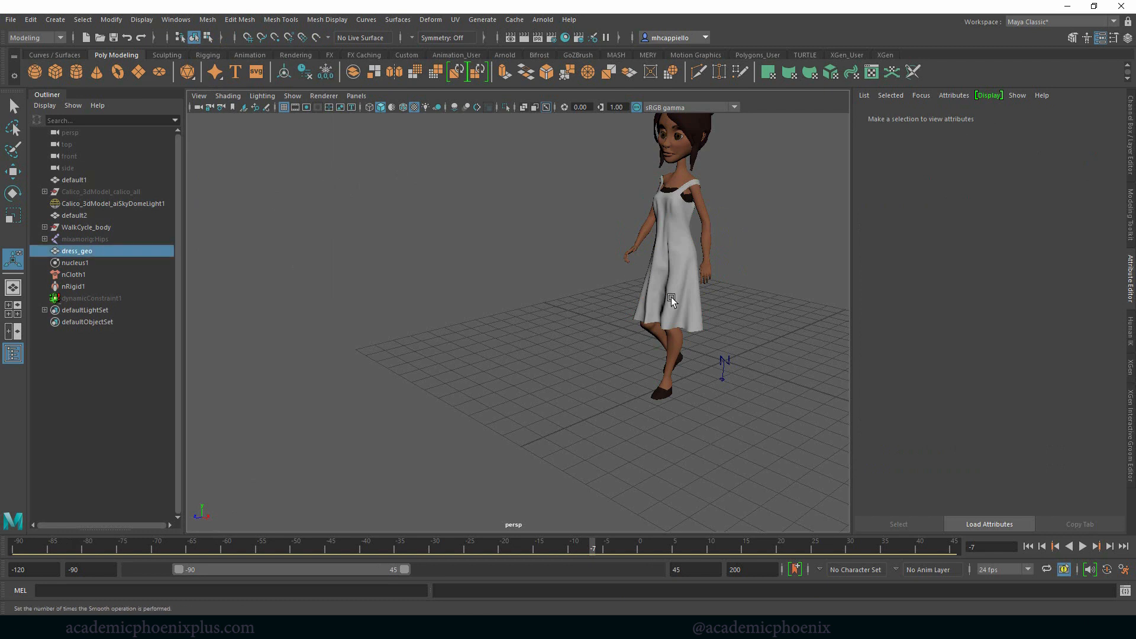
# Return to frame -90 and re-cache the smoothed dress_geo as an nObject, replacing the existing cache
pyautogui.click(1028, 546)
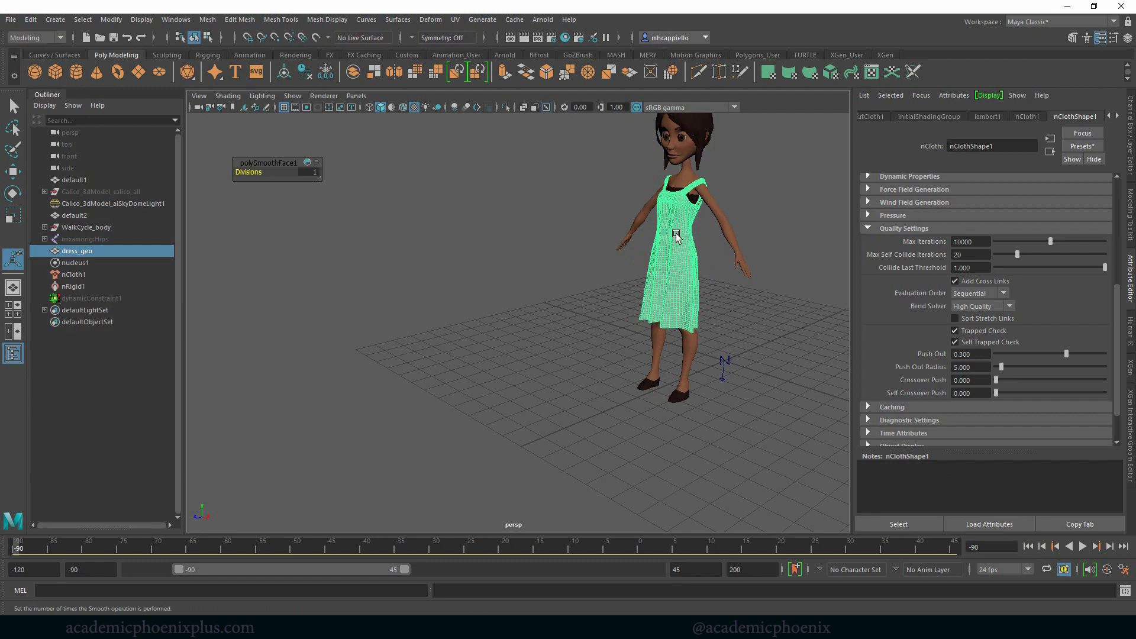
pyautogui.click(366, 20)
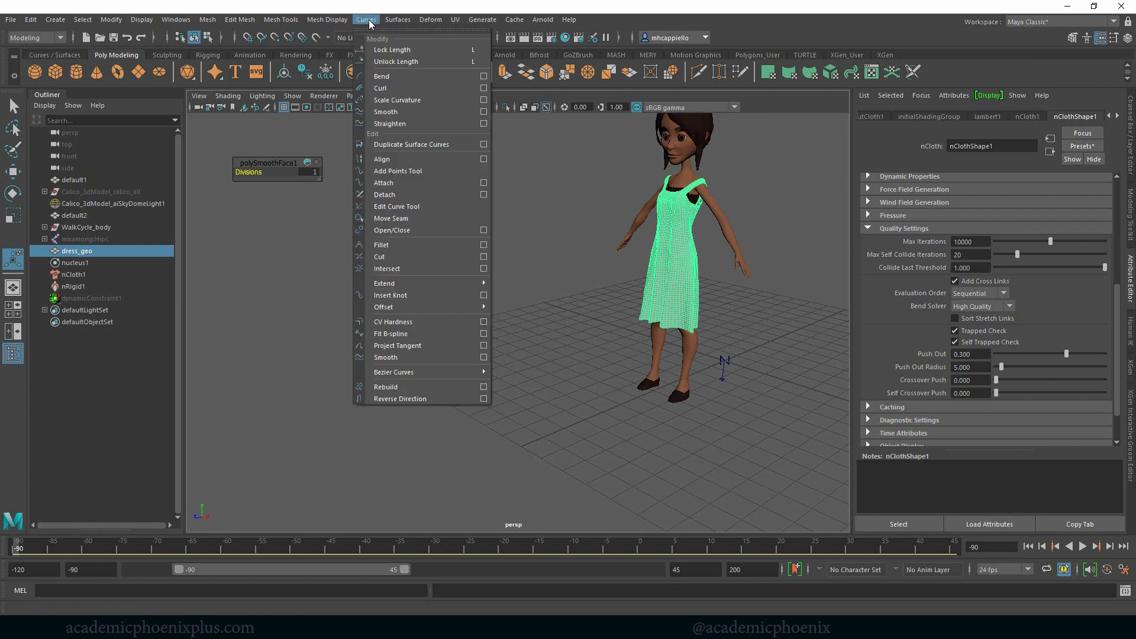
pyautogui.click(396, 20)
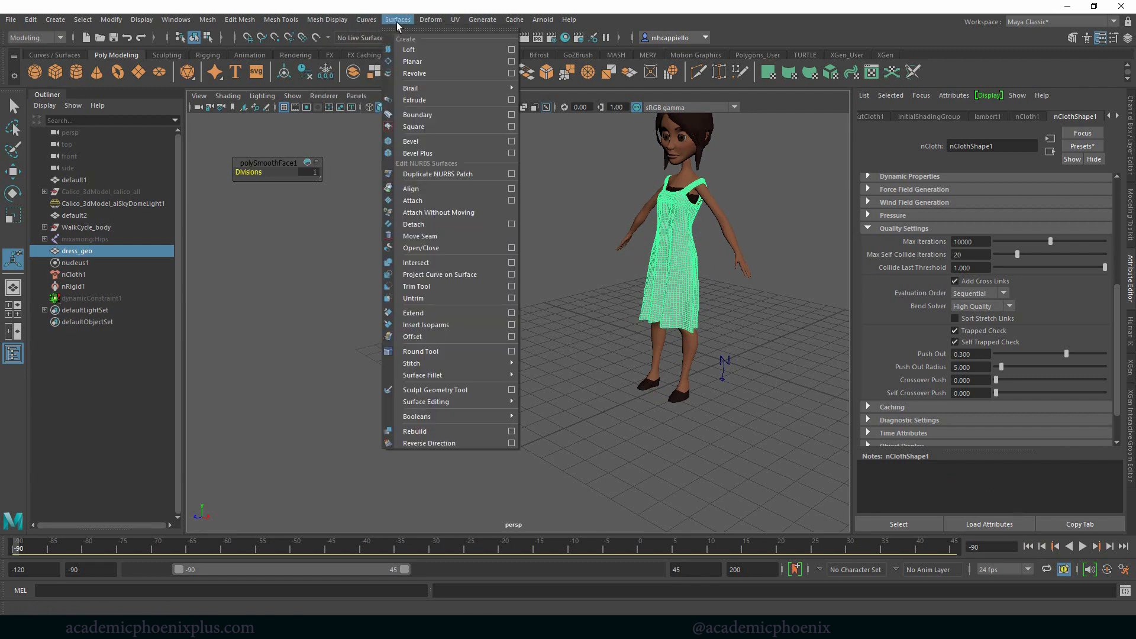
pyautogui.moveTo(320, 15)
pyautogui.click(52, 32)
pyautogui.click(49, 35)
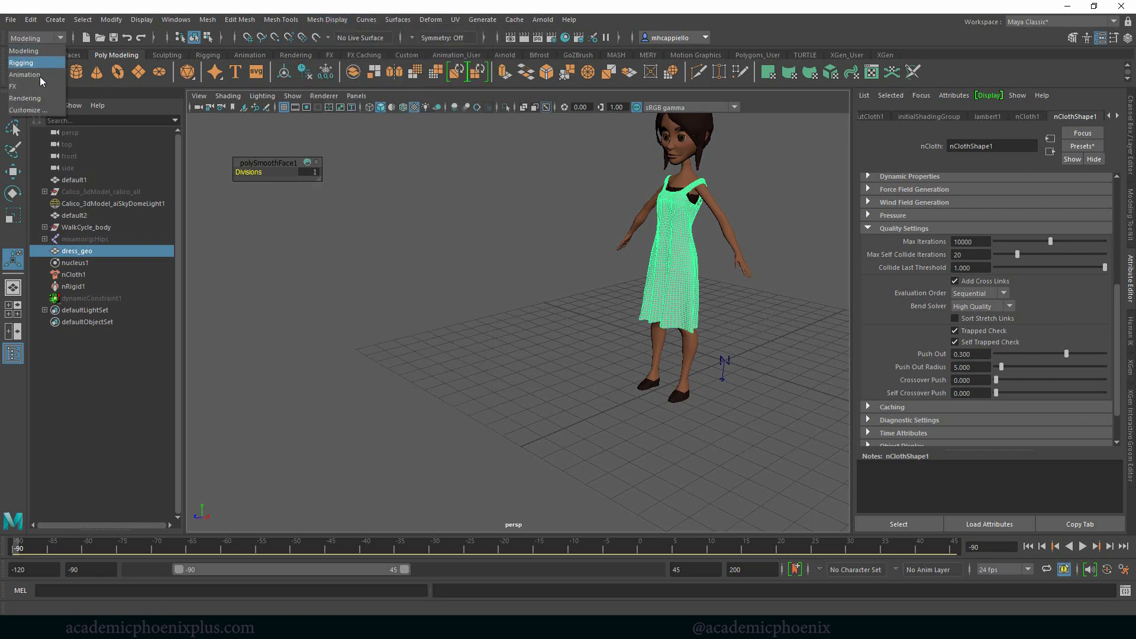
pyautogui.click(41, 76)
pyautogui.click(377, 19)
pyautogui.moveTo(414, 46)
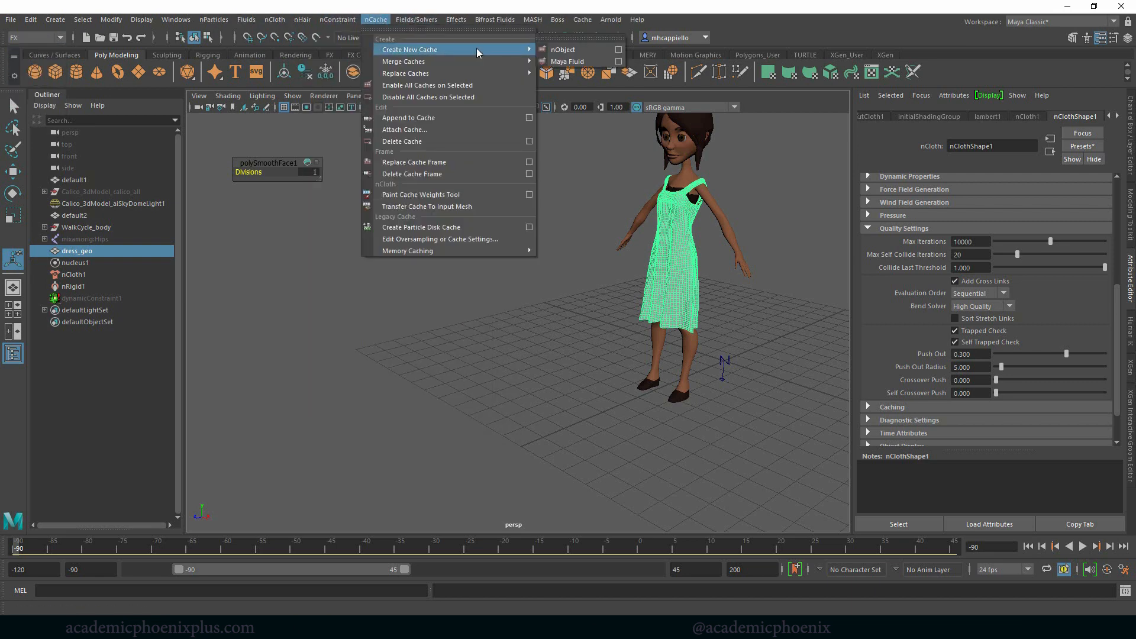
pyautogui.click(562, 48)
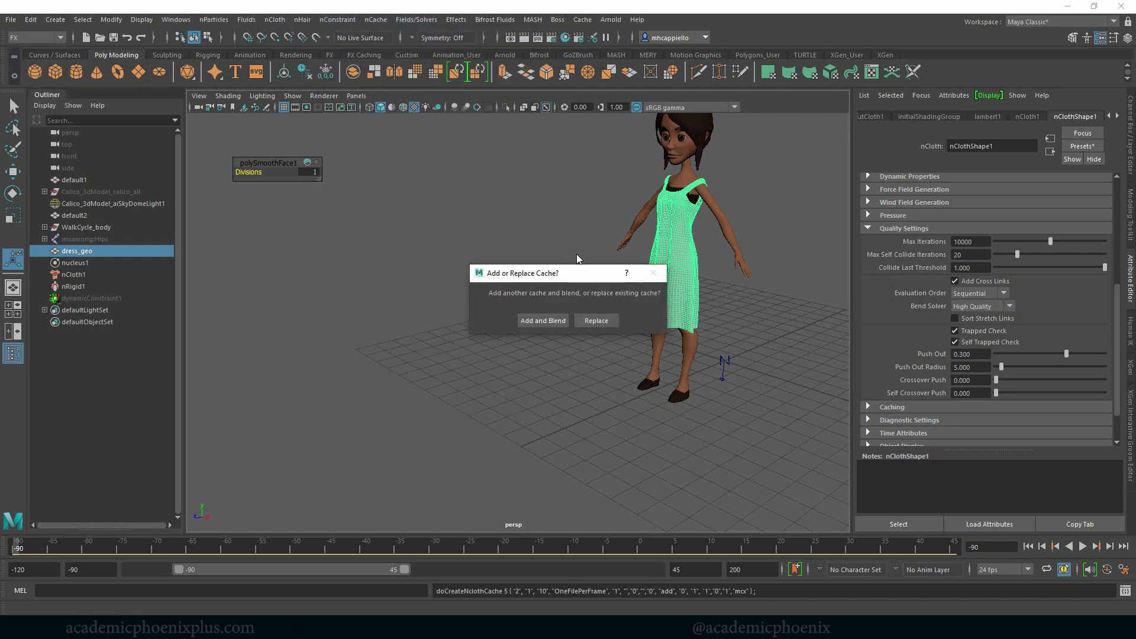
pyautogui.click(597, 321)
pyautogui.click(637, 322)
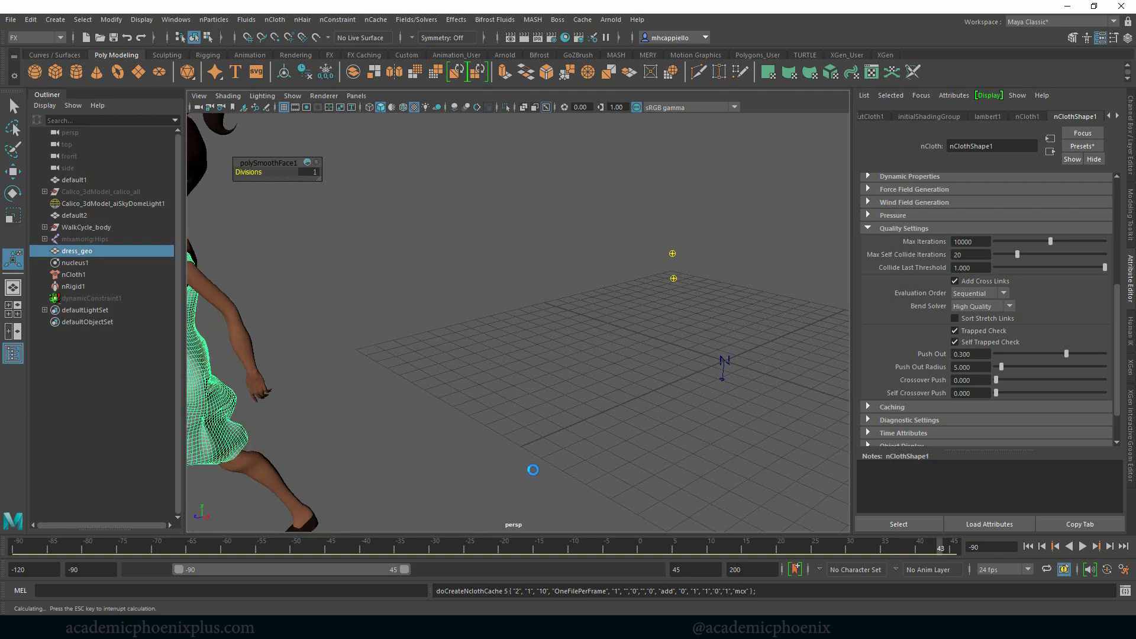
# Deselect the dress, set the playback range to start at frame 0, and play the re-cached walk from the start
pyautogui.click(645, 284)
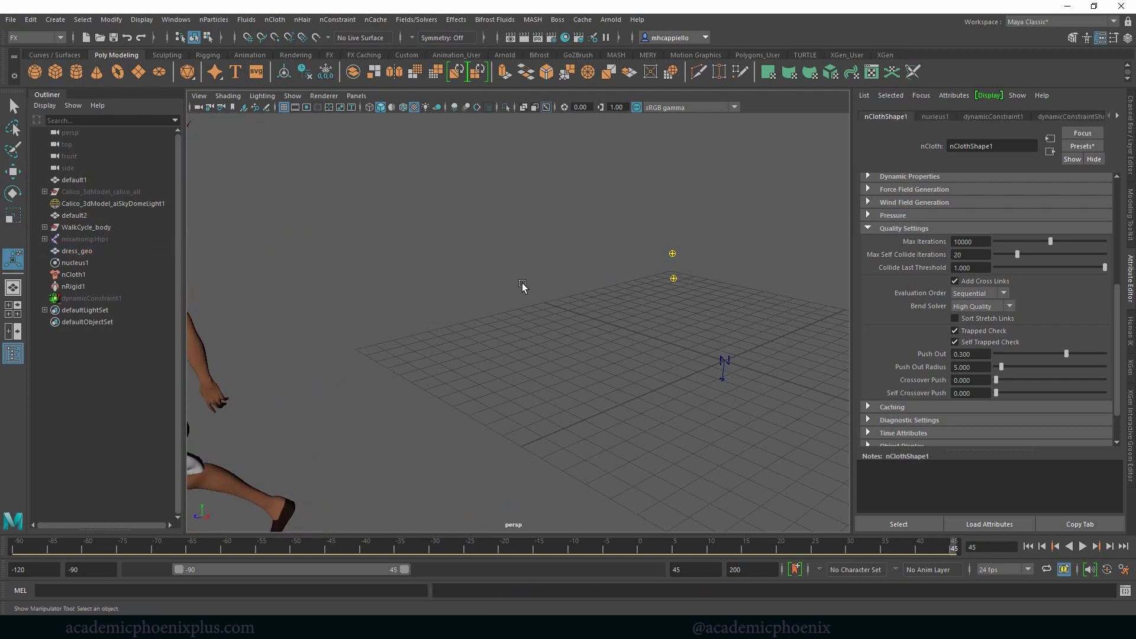
pyautogui.keyDown('alt'); pyautogui.moveTo(522, 286); pyautogui.dragTo(429, 279, button='right'); pyautogui.keyUp('alt')
pyautogui.keyDown('alt'); pyautogui.moveTo(428, 278); pyautogui.dragTo(493, 278); pyautogui.keyUp('alt')
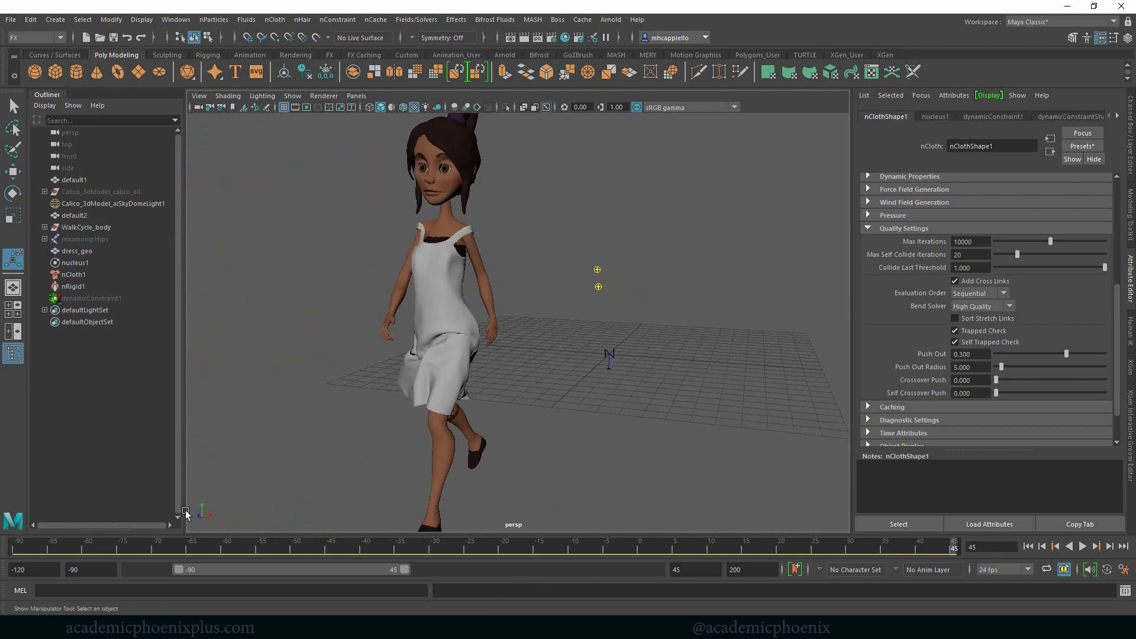
pyautogui.click(64, 552)
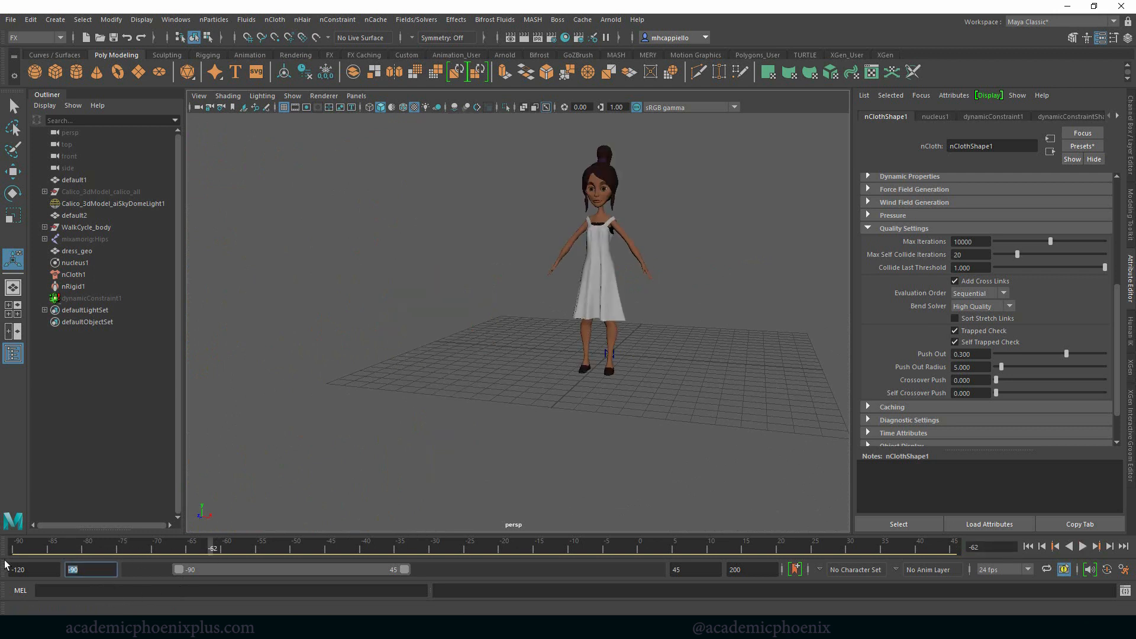
pyautogui.write('0')
pyautogui.press('Return')
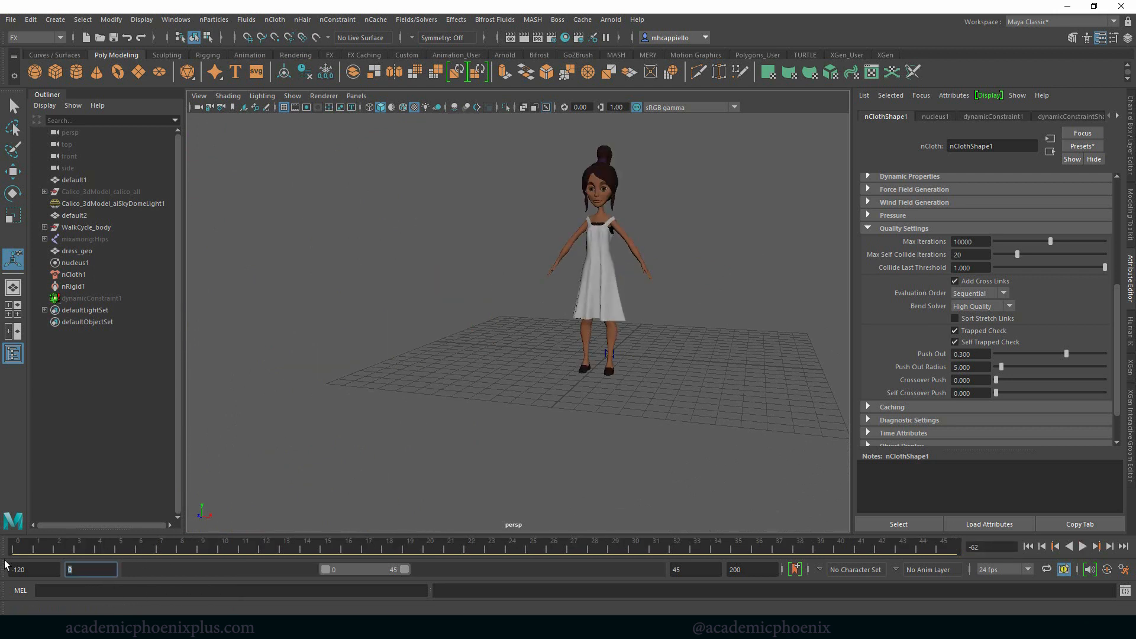
pyautogui.click(486, 551)
pyautogui.click(1036, 548)
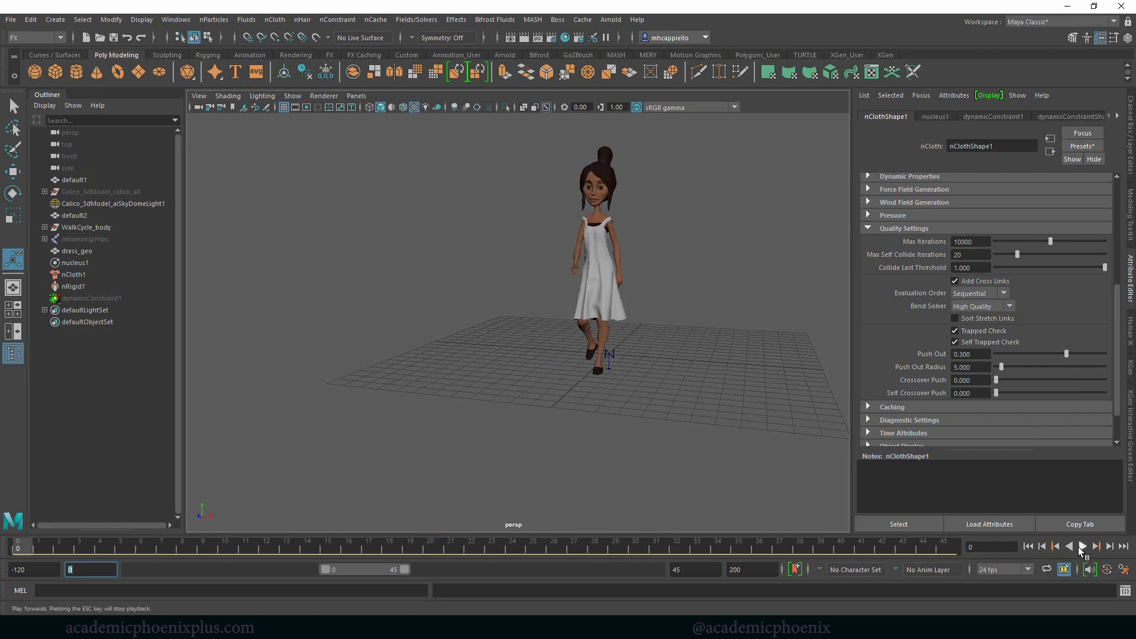
pyautogui.click(1081, 548)
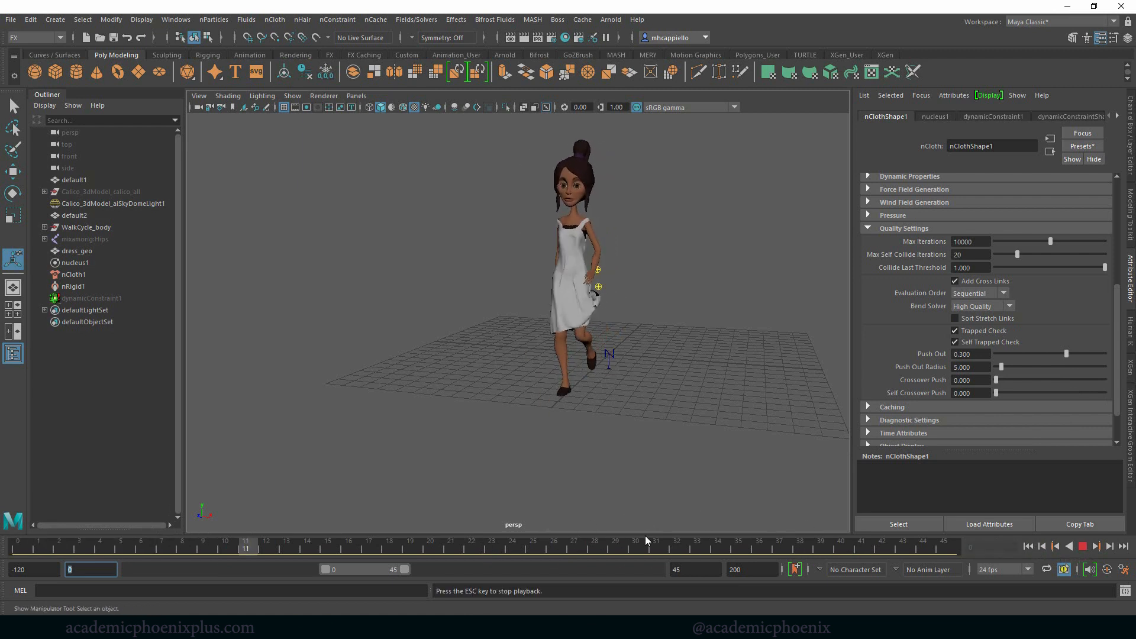